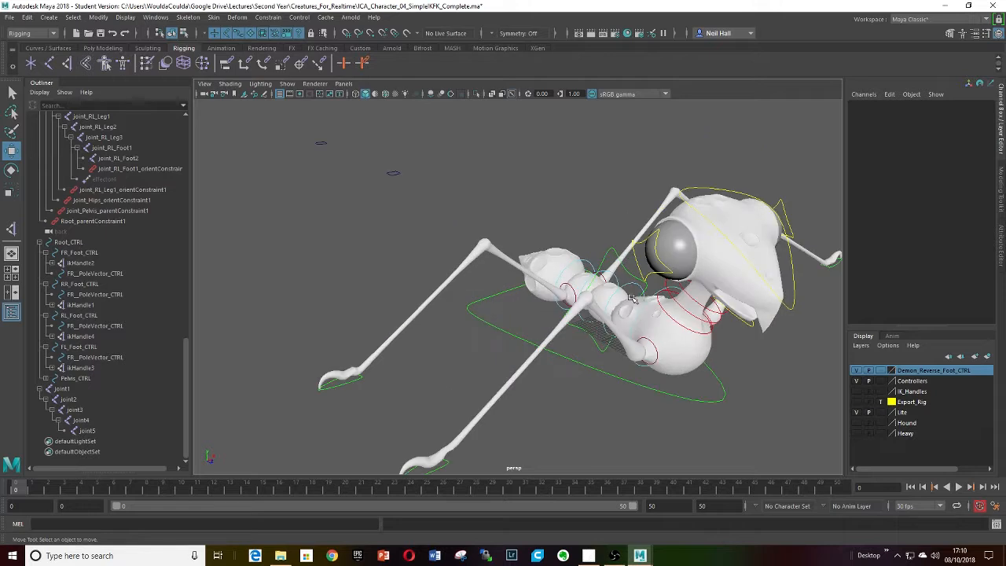
Step: Test the root control by moving it slightly, and undo the move
scroll(632, 299, "down", 3)
left_click_drag(632, 298, 636, 313, "alt")
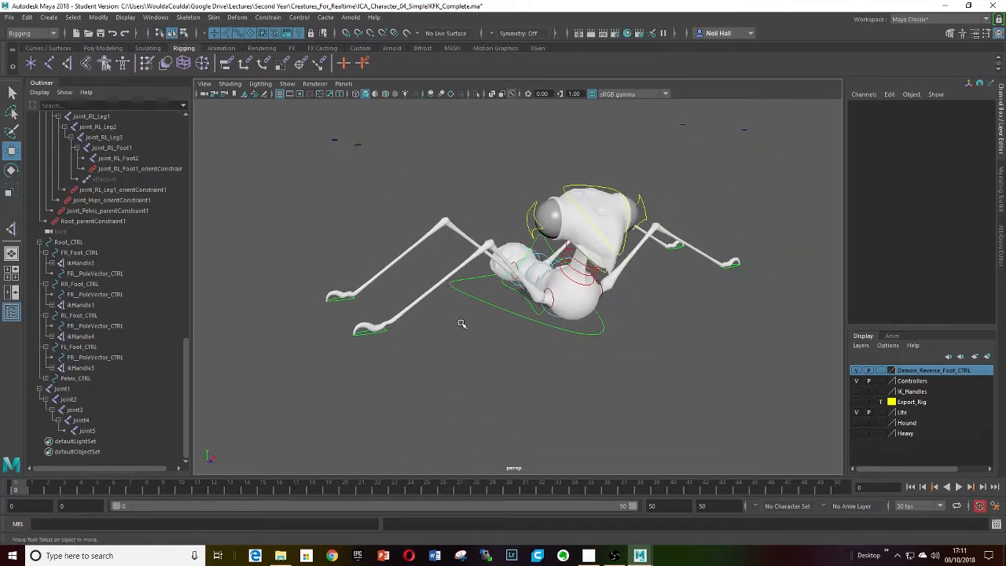
left_click_drag(537, 270, 561, 320, "alt")
scroll(587, 289, "up", 3)
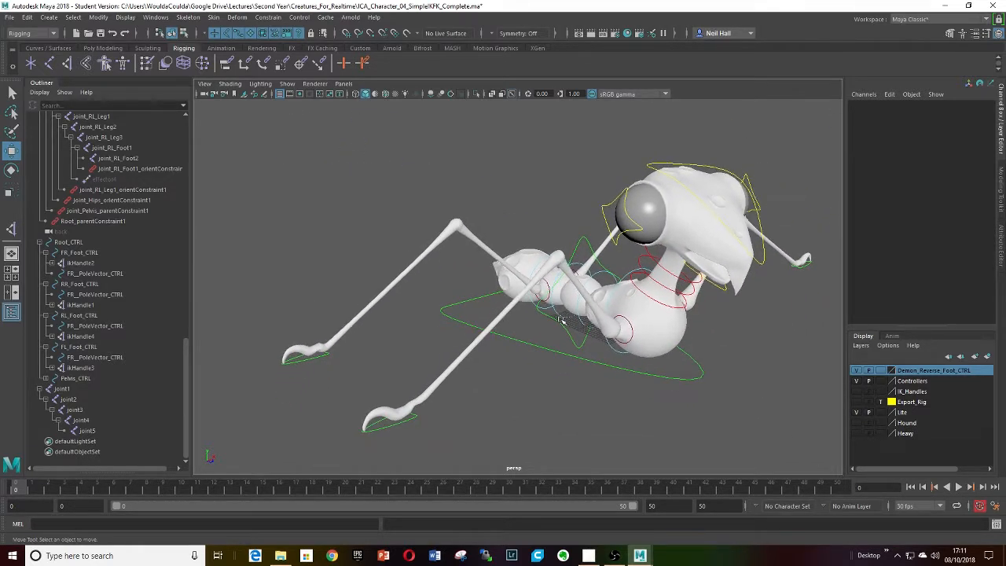
left_click(518, 343)
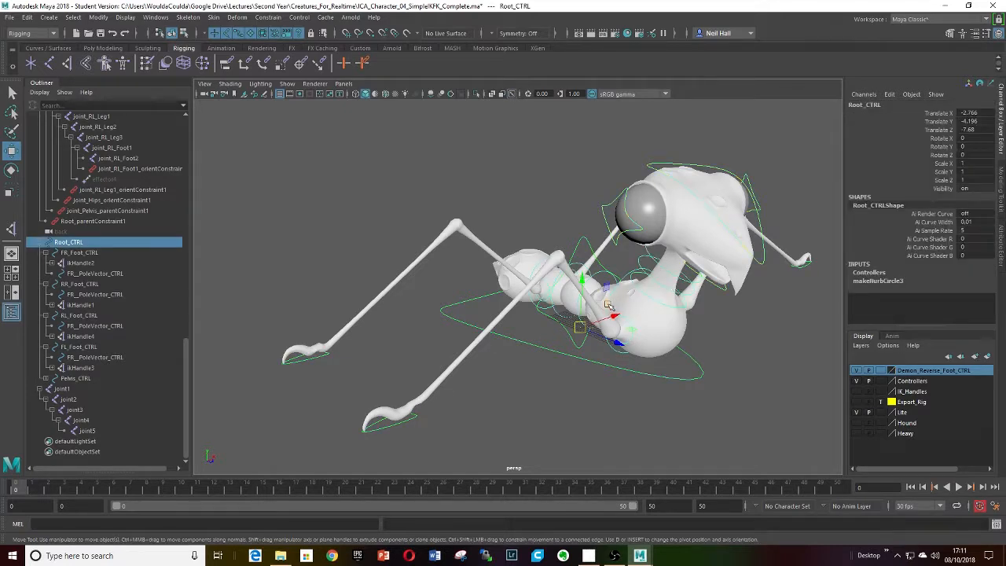
mouse_move(607, 305)
left_mouse_down()
mouse_move(611, 265)
mouse_move(595, 325)
mouse_move(636, 299)
mouse_move(605, 299)
left_mouse_up()
key("ctrl+z")
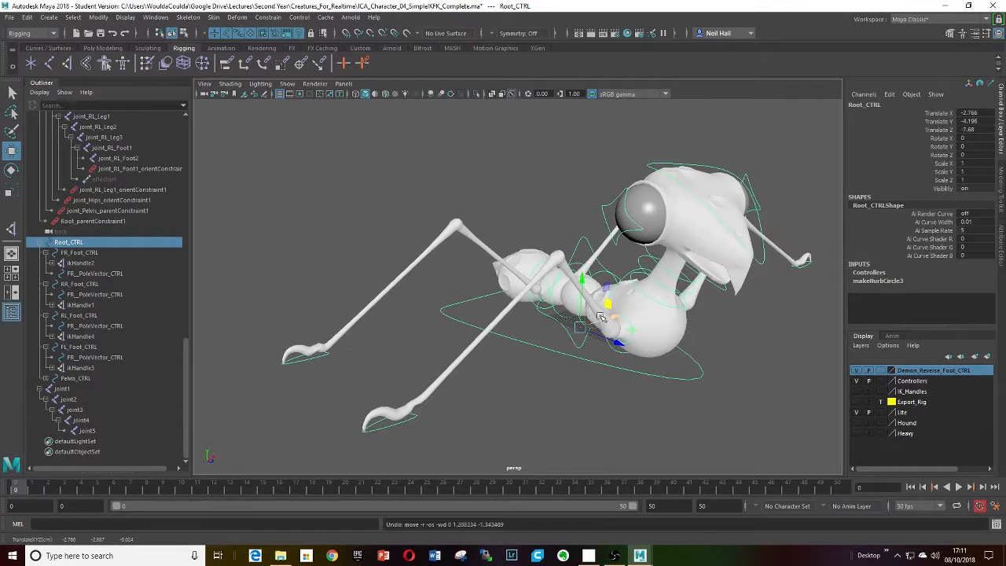
Step: Test the pelvis control by moving it, and undo the move
left_click(585, 238)
left_click_drag(562, 277, 574, 293, "alt")
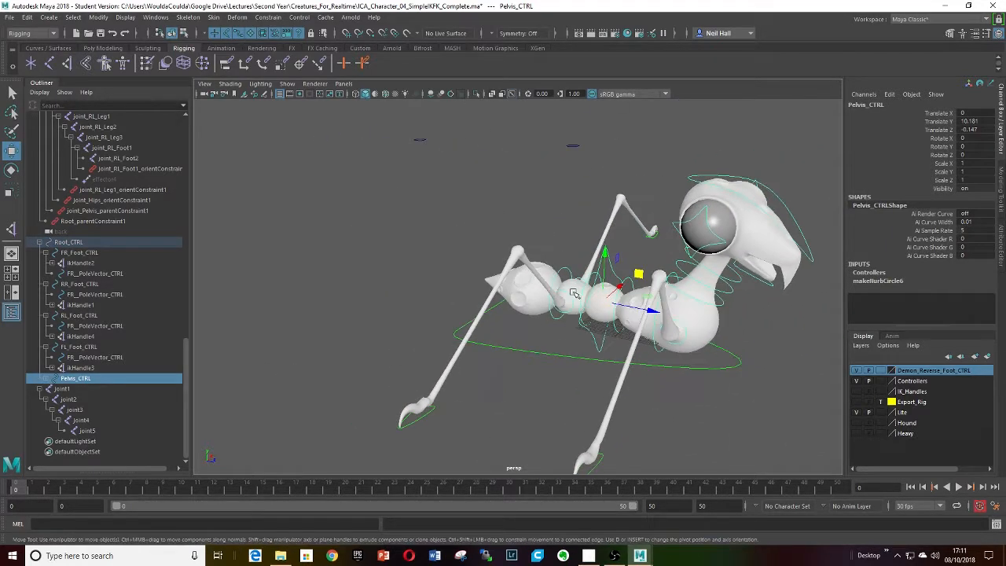
left_click_drag(639, 273, 588, 269)
key("ctrl+z")
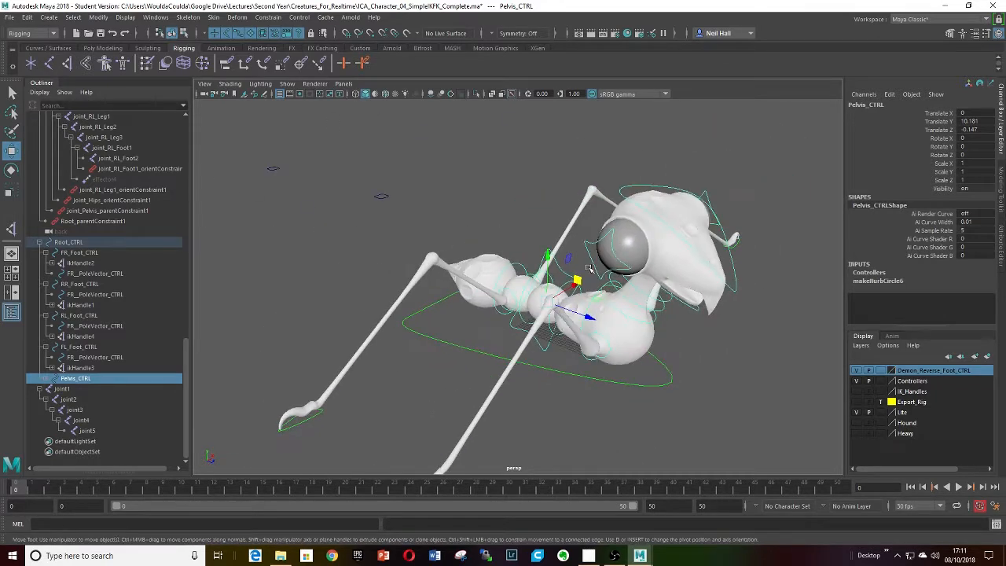
Step: Test the tail control by rotating it about its Y axis, and undo the rotation
scroll(588, 268, "up", 6)
left_click(540, 239)
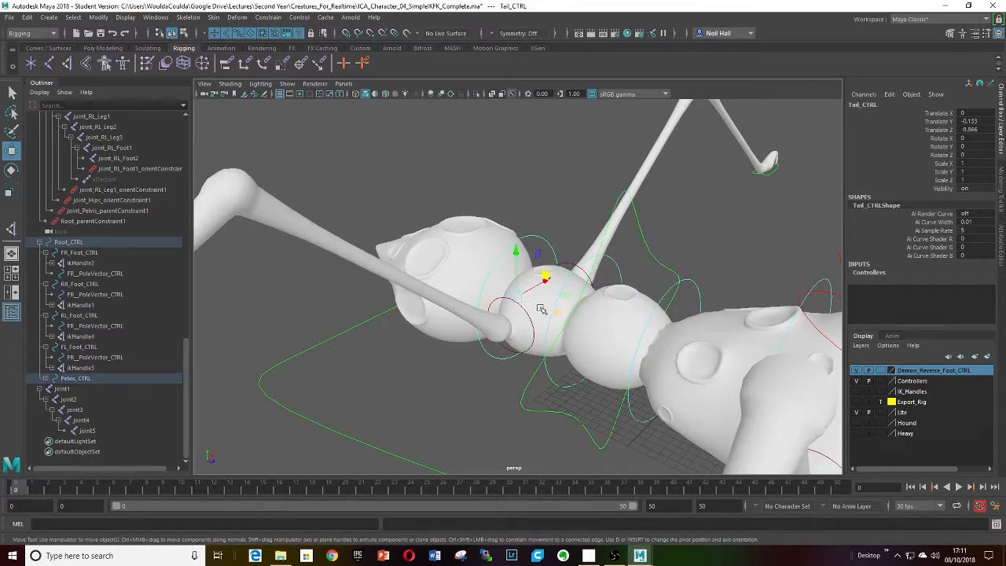
key("e")
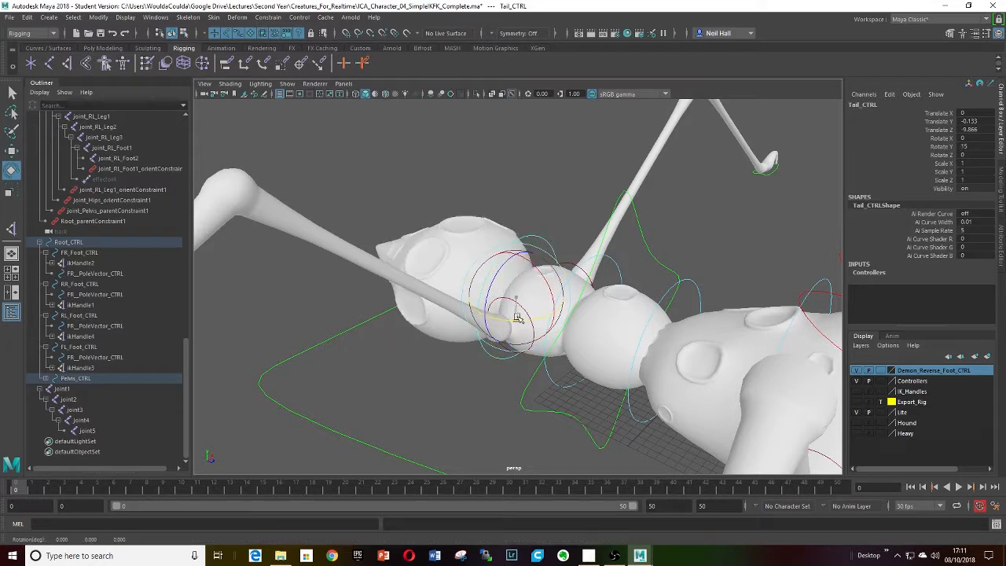
left_click_drag(516, 319, 530, 318)
key("ctrl+z")
middle_click_drag(698, 337, 635, 326, "alt")
left_click_drag(635, 325, 694, 330, "alt")
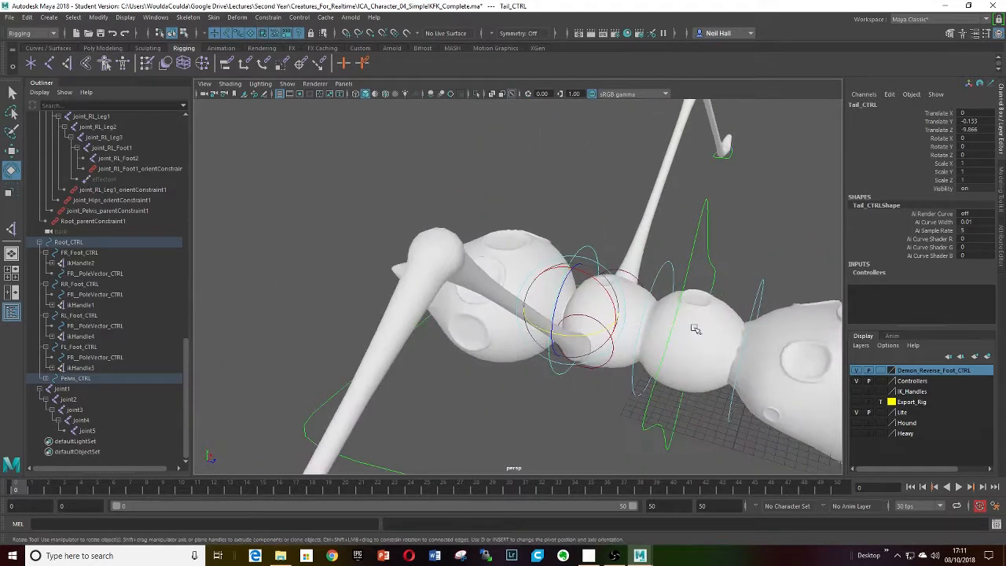
middle_click_drag(694, 330, 597, 312, "alt")
scroll(598, 312, "down", 10)
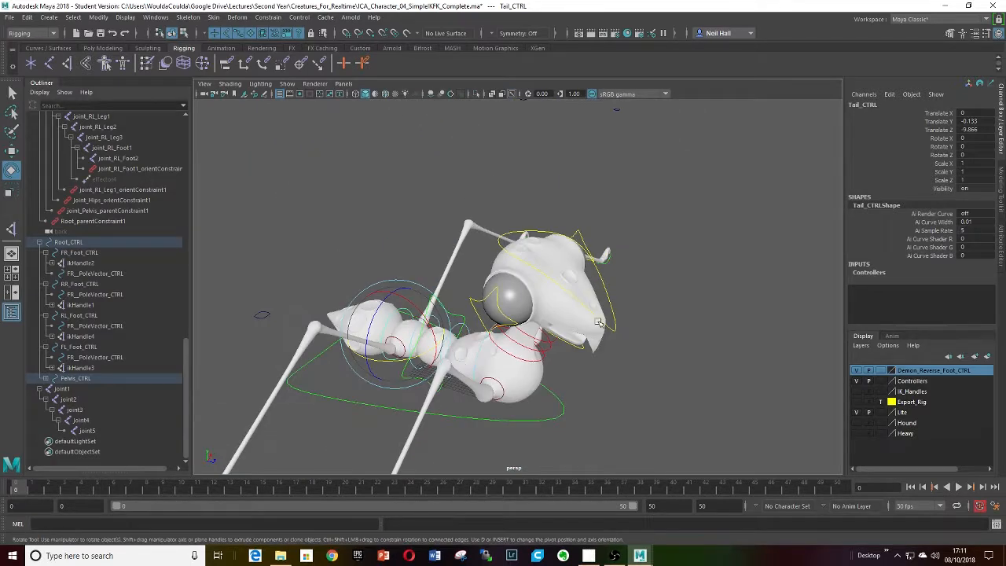
Step: Test the right eye control by rotating it freely, and undo the rotation
left_click(470, 299)
left_click_drag(472, 299, 523, 224, "alt")
scroll(503, 253, "up", 5)
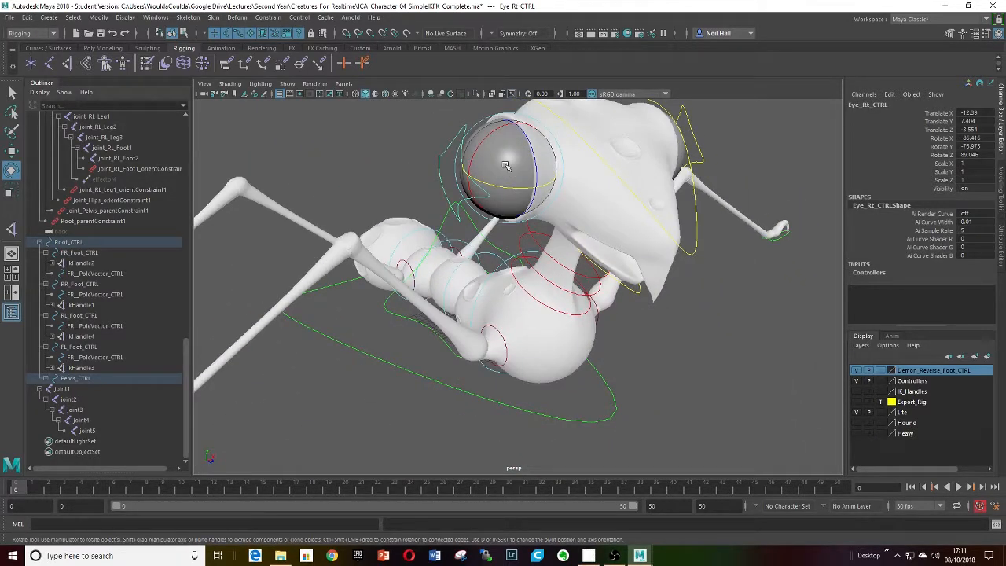
mouse_move(512, 163)
left_mouse_down()
mouse_move(501, 155)
mouse_move(506, 177)
left_mouse_up()
key("ctrl+z")
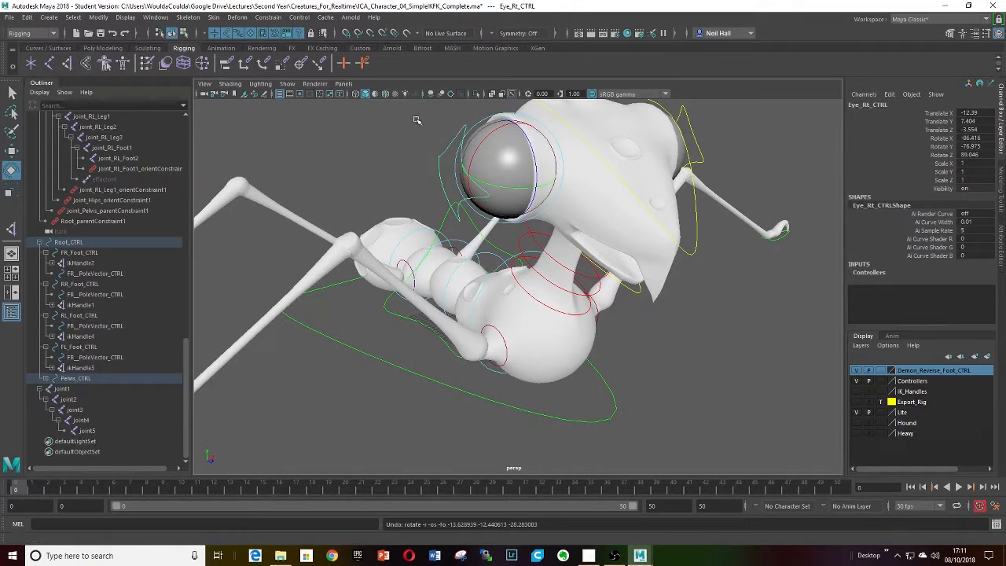
Step: Display the wireframe over the shaded model, test-rotate the right eye and jaw controls, and undo the rotations
left_click(385, 95)
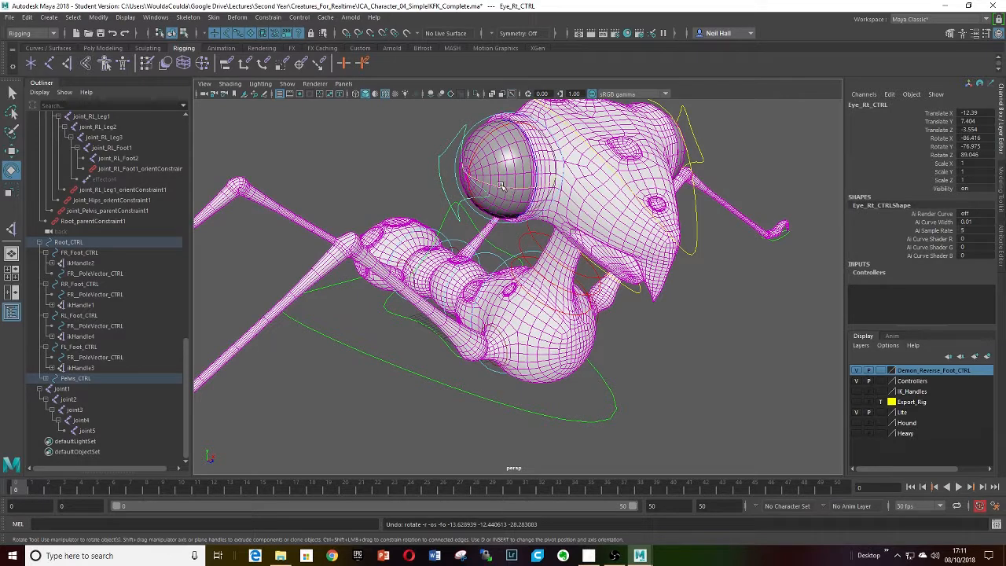
left_click(501, 186)
left_click_drag(501, 171, 742, 180)
left_click(747, 203)
key("ctrl+z")
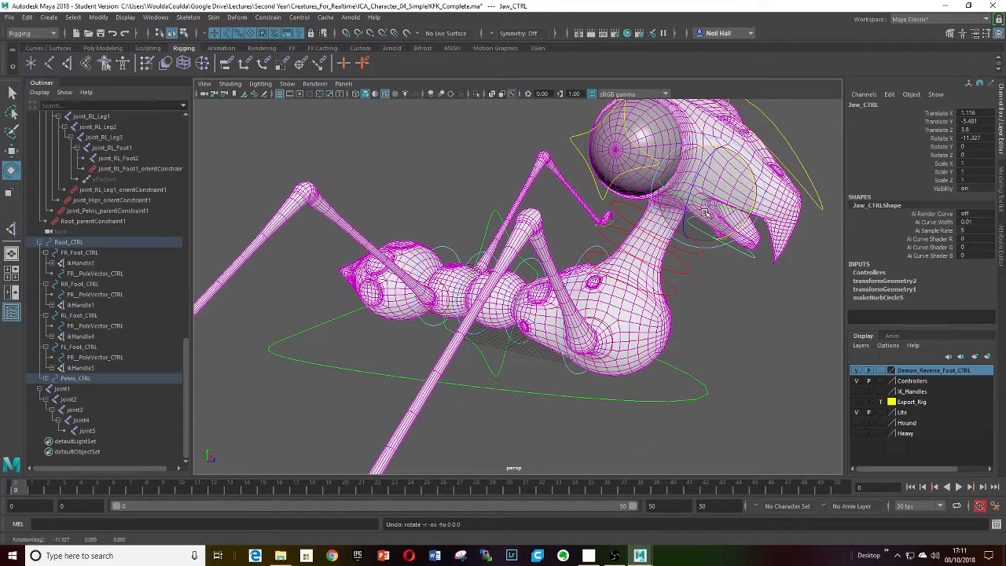
scroll(701, 219, "down", 6)
left_click_drag(700, 220, 637, 231, "alt")
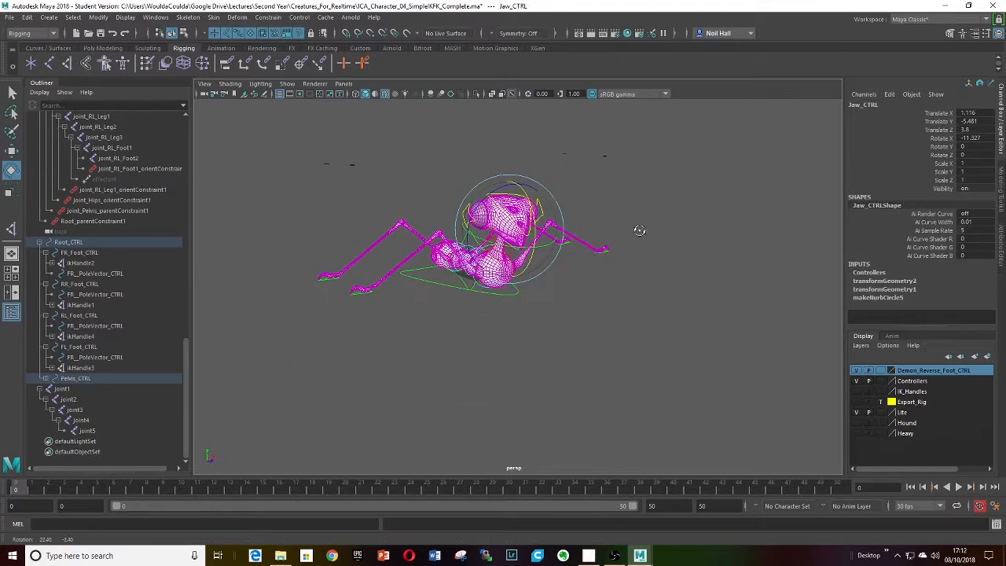
middle_click_drag(549, 228, 532, 273, "alt")
left_click_drag(532, 274, 540, 275, "alt")
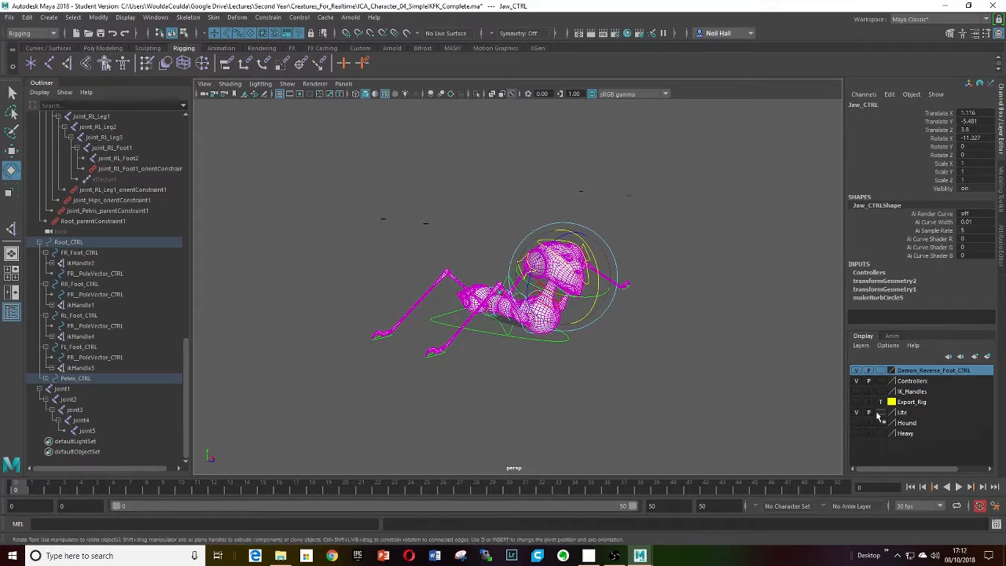
scroll(503, 290, "up", 8)
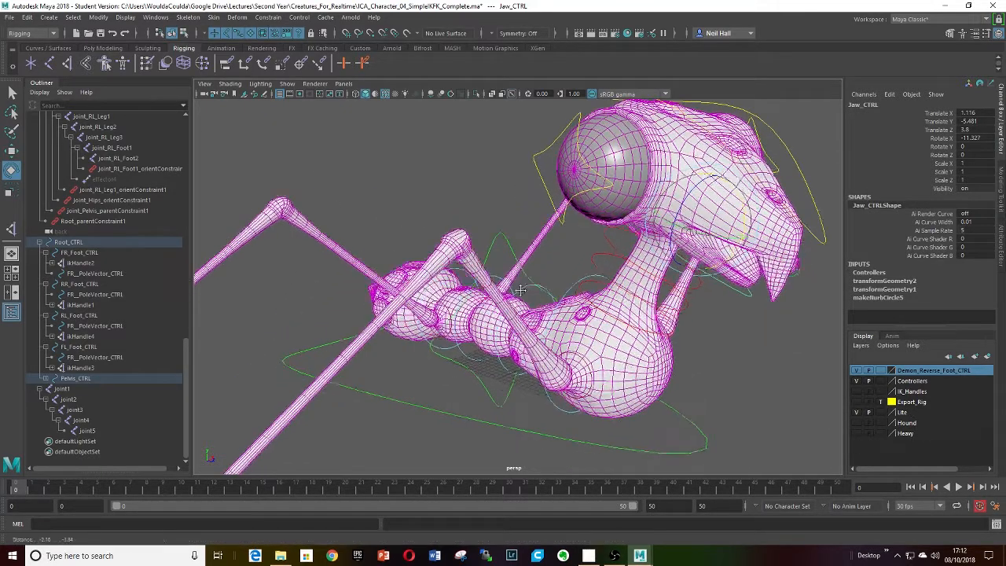
left_click_drag(520, 291, 566, 299, "alt")
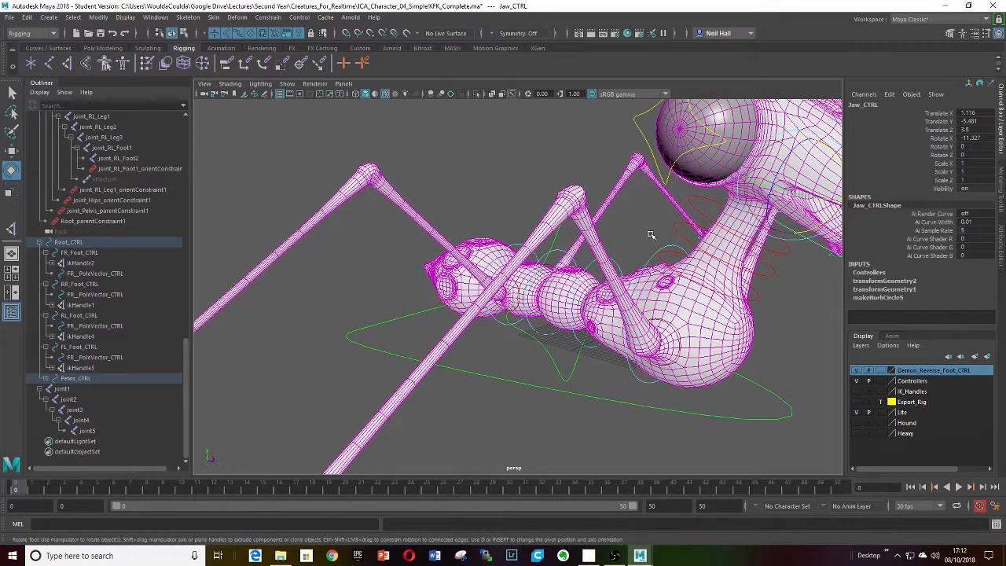
left_click_drag(661, 266, 638, 261, "alt")
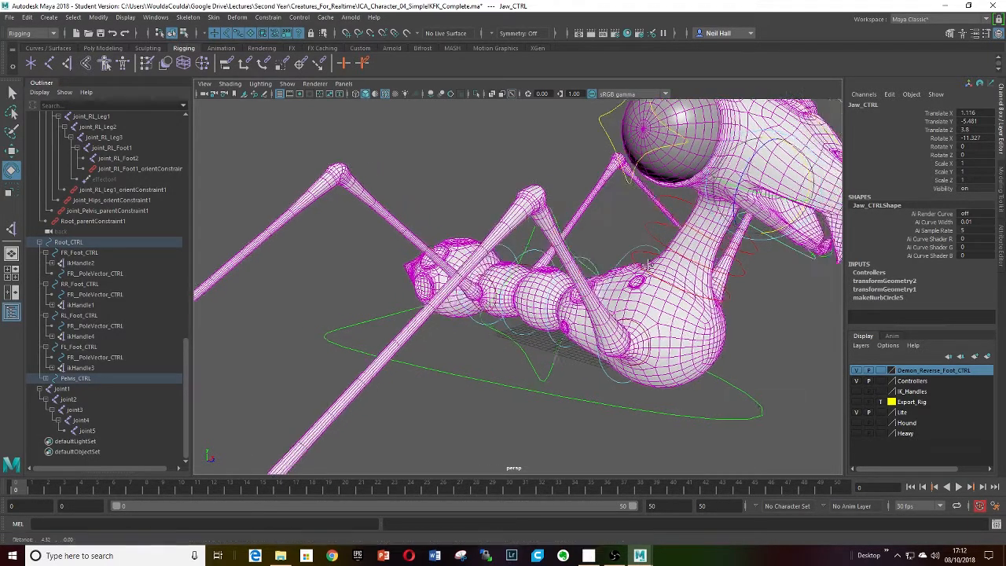
Step: Select the front right foot's pole vector control and turn off the wireframe overlay on the shaded model
right_click_drag(638, 261, 564, 219, "alt")
middle_click_drag(564, 218, 697, 304, "alt")
left_click_drag(505, 180, 576, 234)
left_click_drag(575, 234, 577, 256, "alt")
right_click_drag(577, 256, 559, 271, "alt")
middle_click_drag(559, 271, 596, 242, "alt")
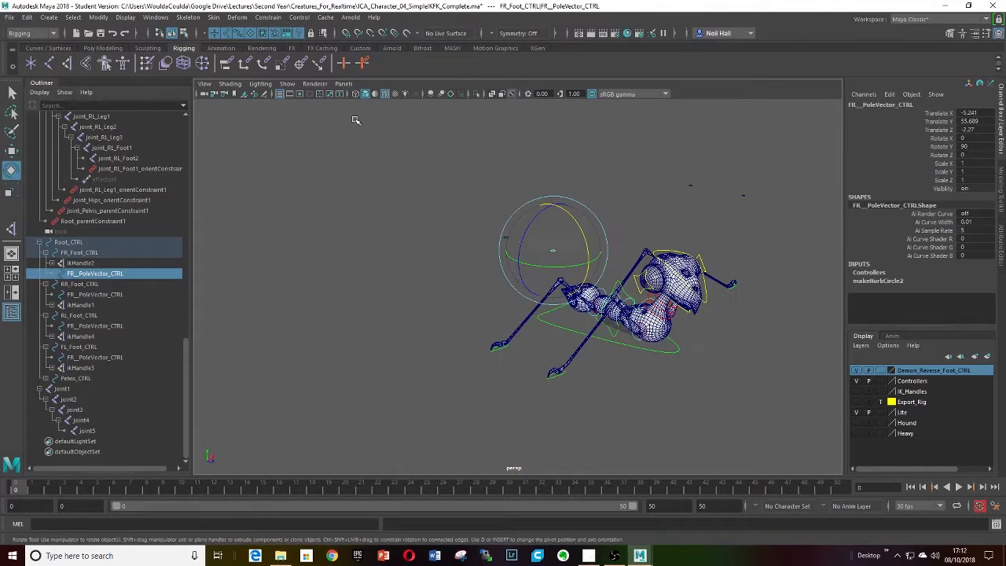
left_click(386, 95)
Step: Enable drawing overrides on the shape of the front right foot's pole vector control and set its index color to bright green
scroll(548, 249, "up", 5)
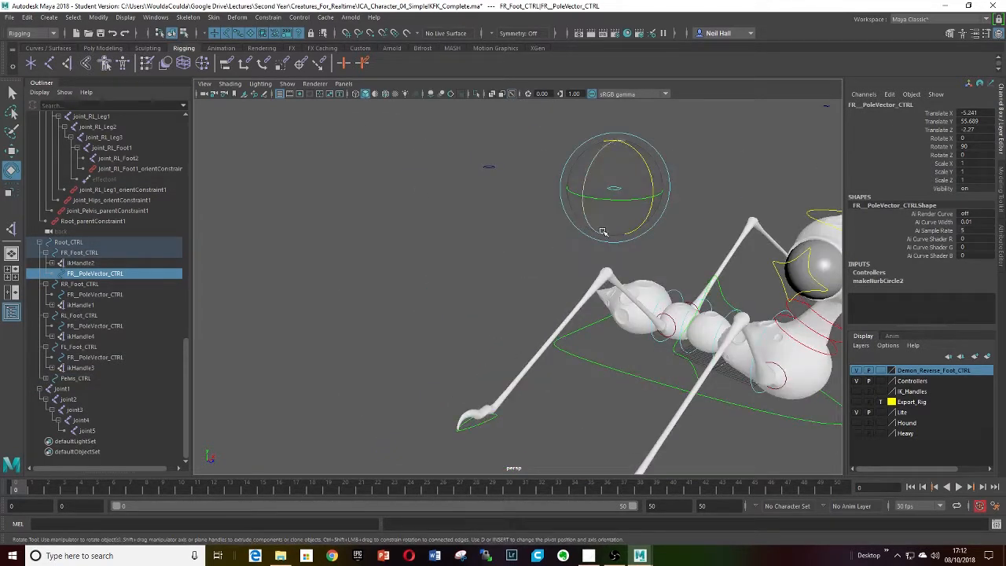
left_click_drag(601, 227, 560, 267, "alt")
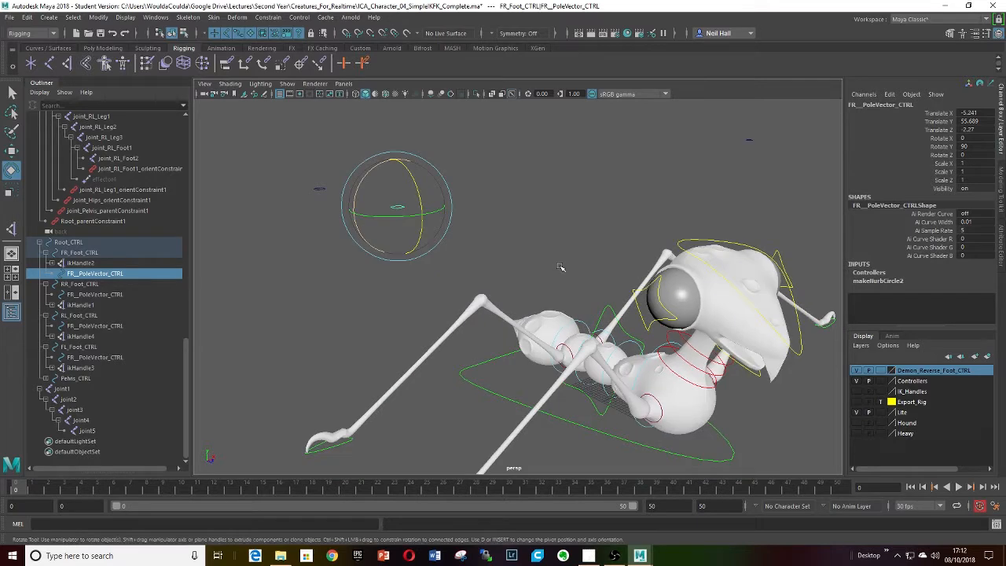
mouse_move(559, 267)
middle_mouse_down("alt")
mouse_move(582, 271)
mouse_move(555, 256)
mouse_move(554, 281)
middle_mouse_up("alt")
scroll(579, 264, "down", 4)
scroll(563, 258, "up", 6)
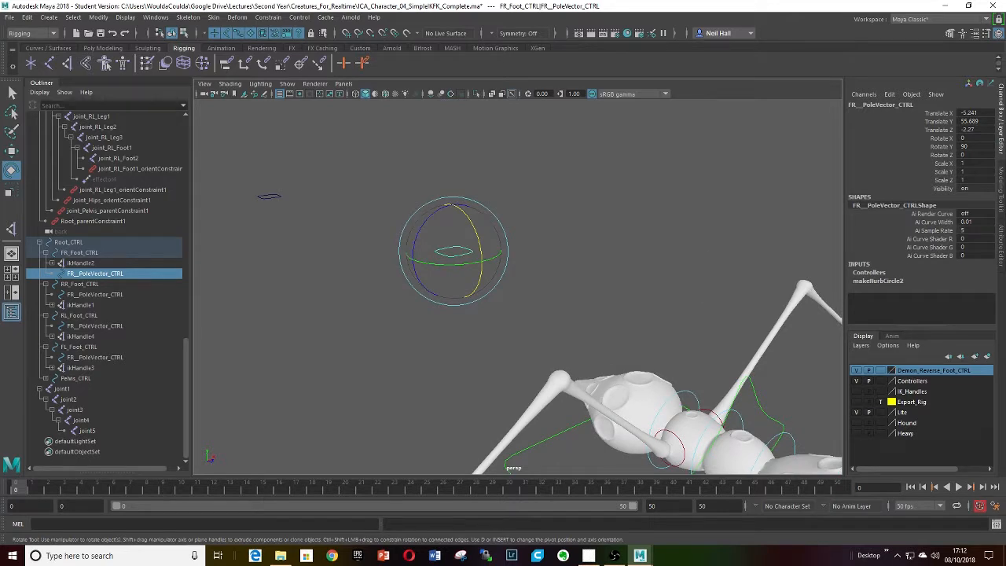
left_click(1002, 264)
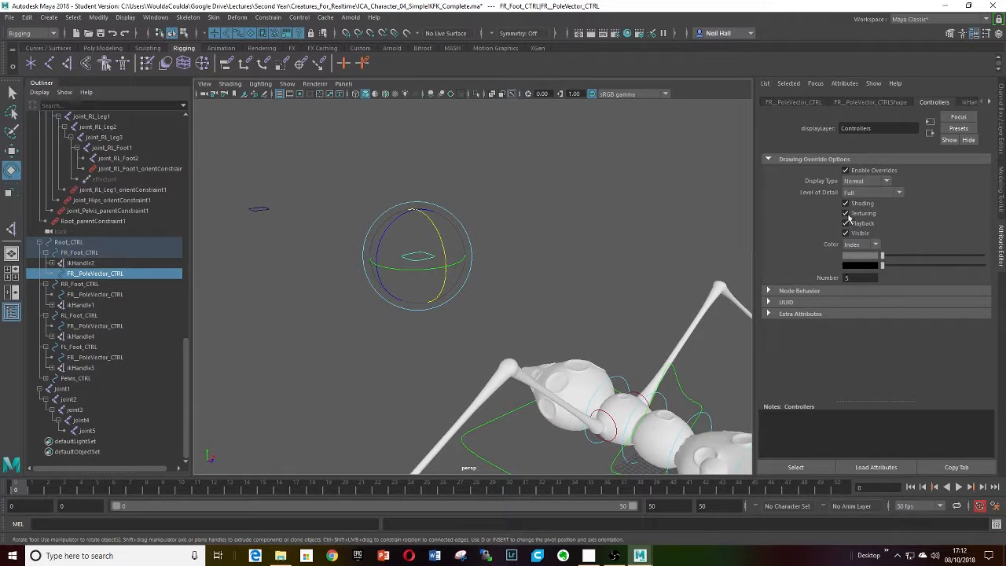
left_click(868, 103)
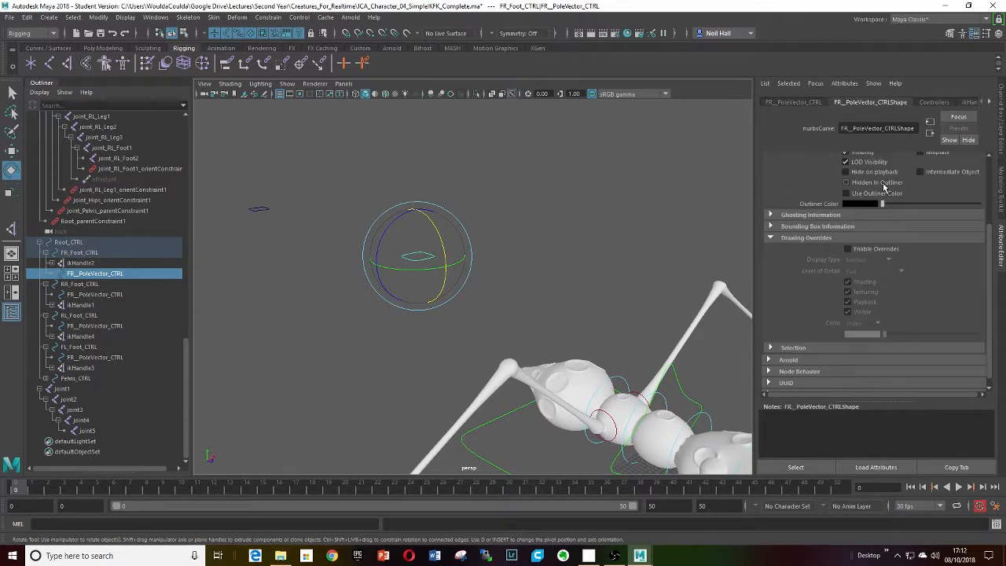
left_click(847, 249)
left_click_drag(636, 332, 641, 284, "alt")
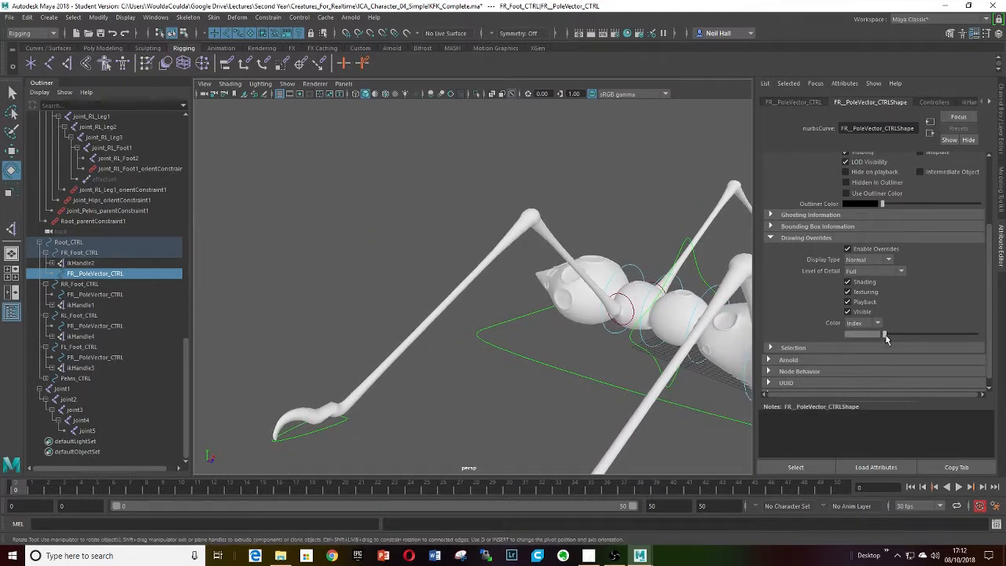
mouse_move(885, 336)
left_mouse_down()
mouse_move(954, 334)
mouse_move(926, 338)
left_mouse_up()
Step: Enable drawing overrides on the pole vector control under RR_Foot_CTRL and set its index color to bright green
scroll(569, 309, "down", 5)
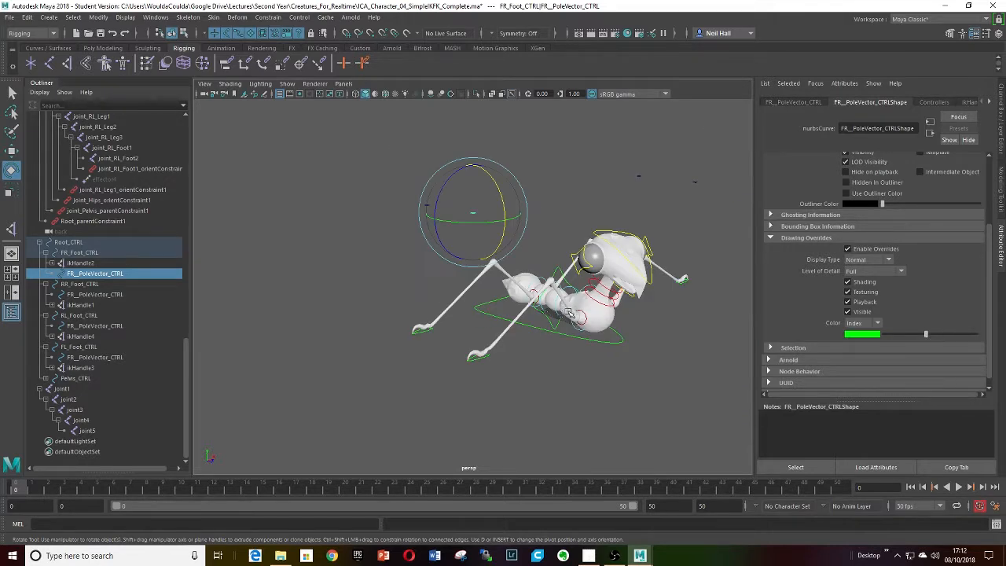
left_click_drag(568, 311, 617, 322, "alt")
left_click(519, 286)
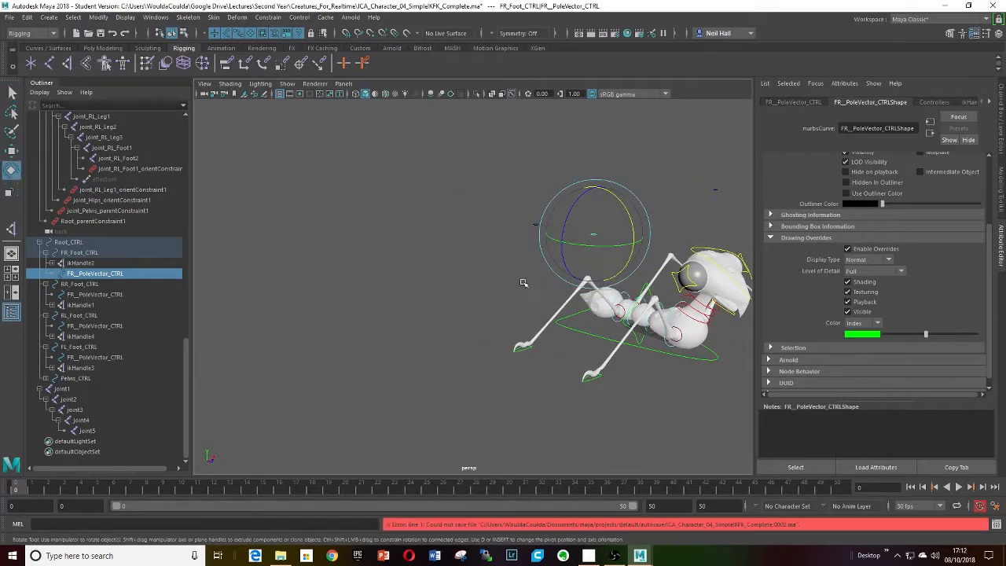
left_click(523, 277)
left_click_drag(524, 276, 458, 309, "alt")
left_click(447, 299)
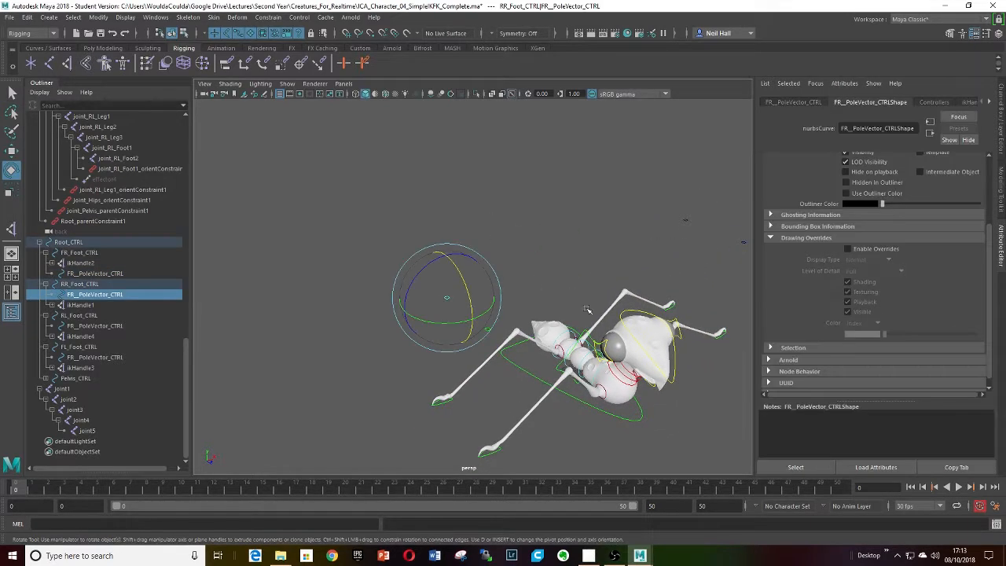
left_click(847, 249)
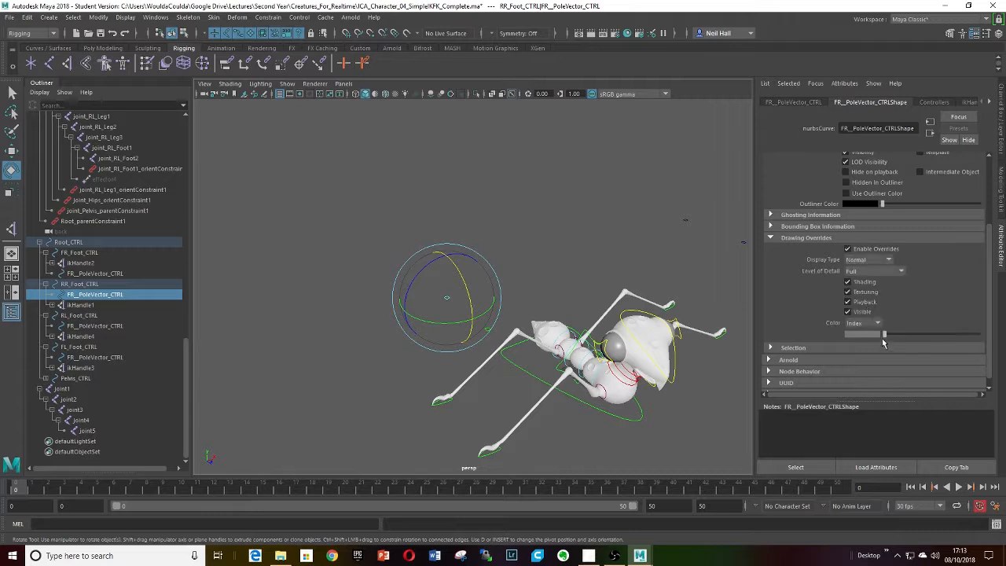
left_click_drag(886, 335, 927, 336)
Step: Enable drawing overrides on the pole vector control under RL_Foot_CTRL and set its index color to bright green
left_click(682, 220)
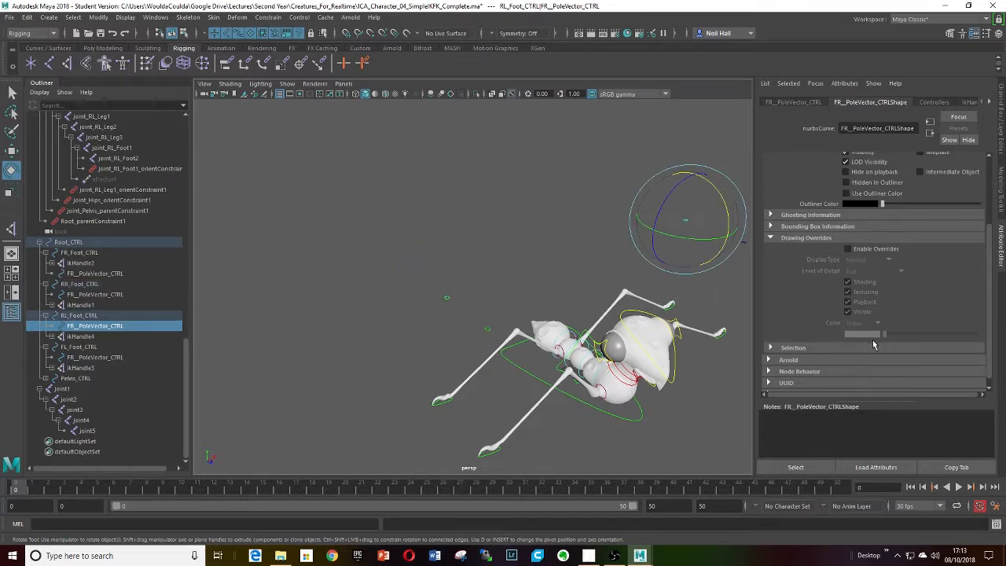
left_click(847, 249)
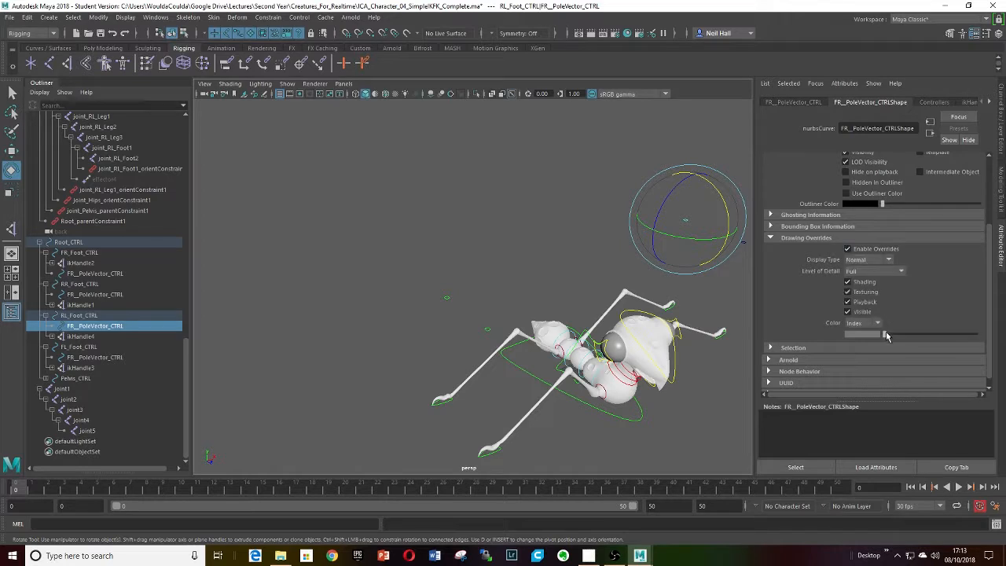
left_click_drag(886, 335, 925, 336)
Step: Enable drawing overrides on the pole vector control under FL_Foot_CTRL and set its index color to bright green
middle_click_drag(670, 266, 630, 290, "alt")
left_click_drag(724, 252, 693, 279)
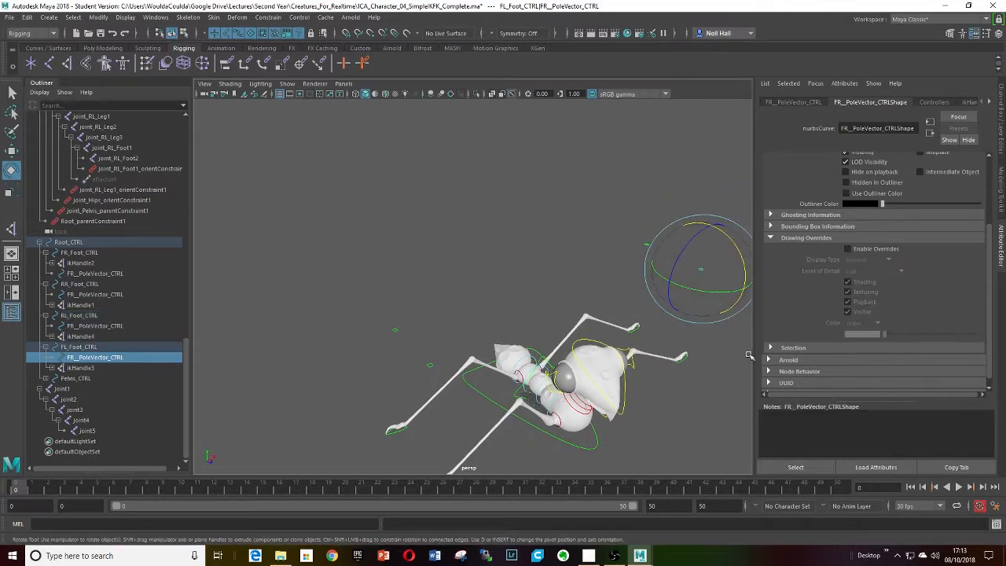
left_click(846, 248)
left_click_drag(882, 334, 925, 337)
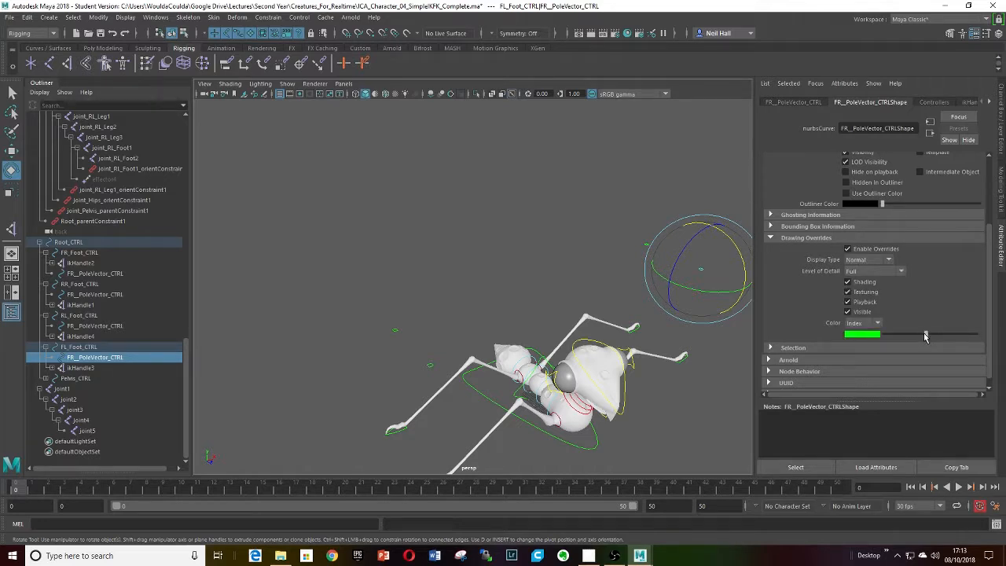
left_click_drag(629, 401, 595, 354, "alt")
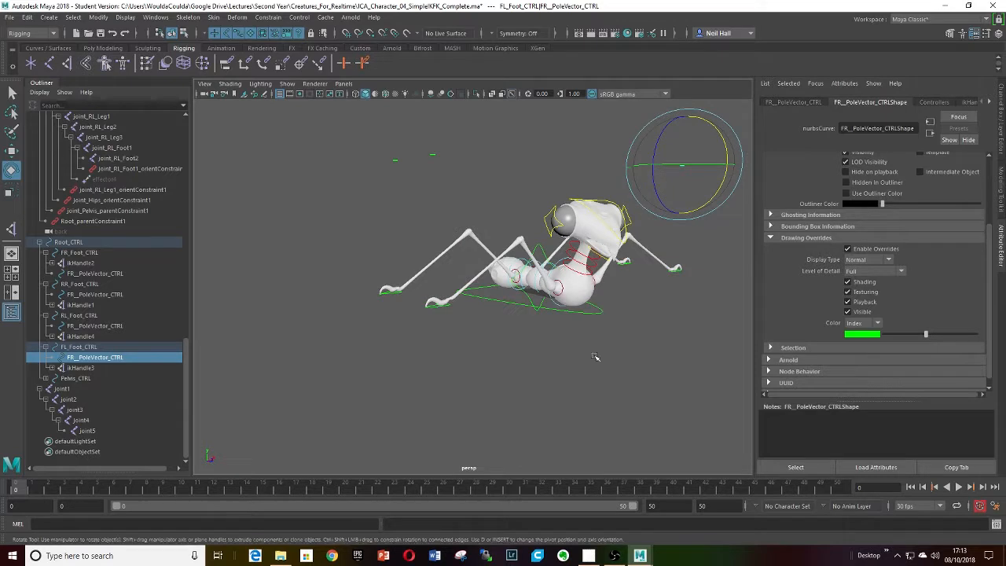
Step: Examine the color-coded control curves around the creature from several angles, including the root control
middle_click_drag(564, 295, 535, 366, "alt")
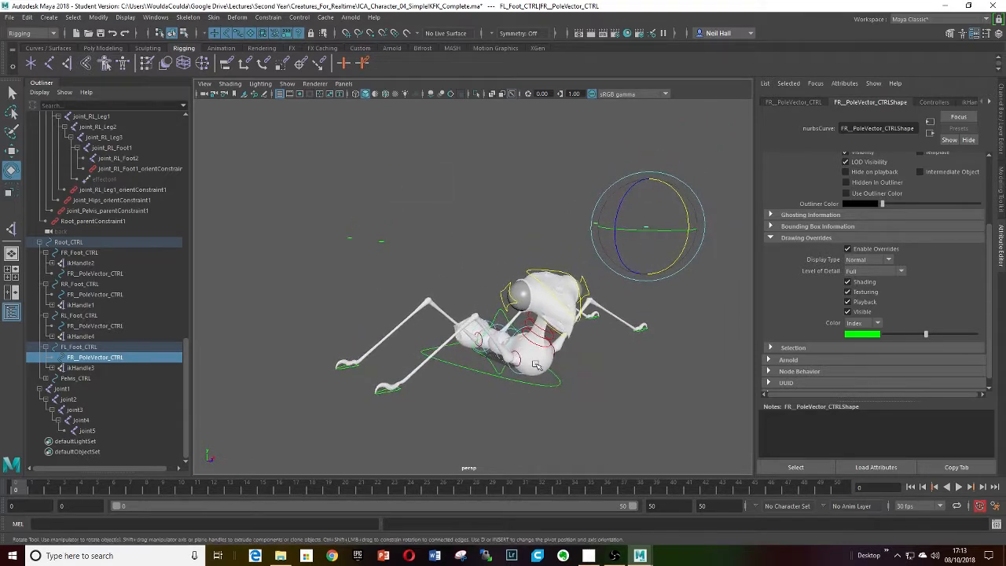
left_click(498, 233)
middle_click_drag(528, 328, 528, 302, "alt")
left_click_drag(527, 301, 524, 319, "alt")
scroll(524, 319, "down", 5)
middle_click_drag(524, 319, 512, 315, "alt")
scroll(530, 321, "up", 6)
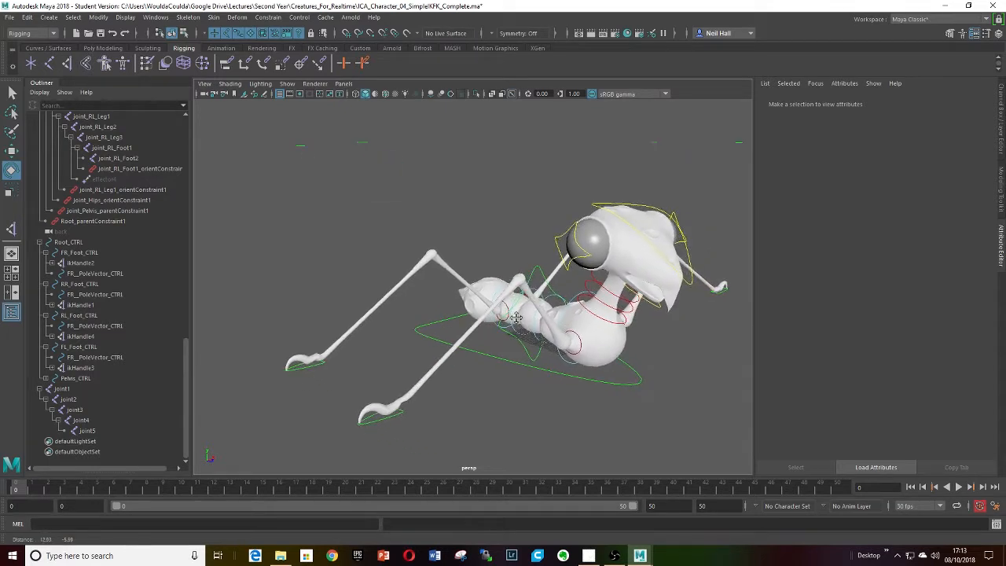
scroll(516, 317, "down", 5)
left_click_drag(525, 327, 562, 330, "alt")
left_click(477, 333)
scroll(503, 322, "down", 3)
scroll(548, 334, "up", 4)
scroll(562, 328, "up", 4)
middle_click_drag(562, 306, 541, 317, "alt")
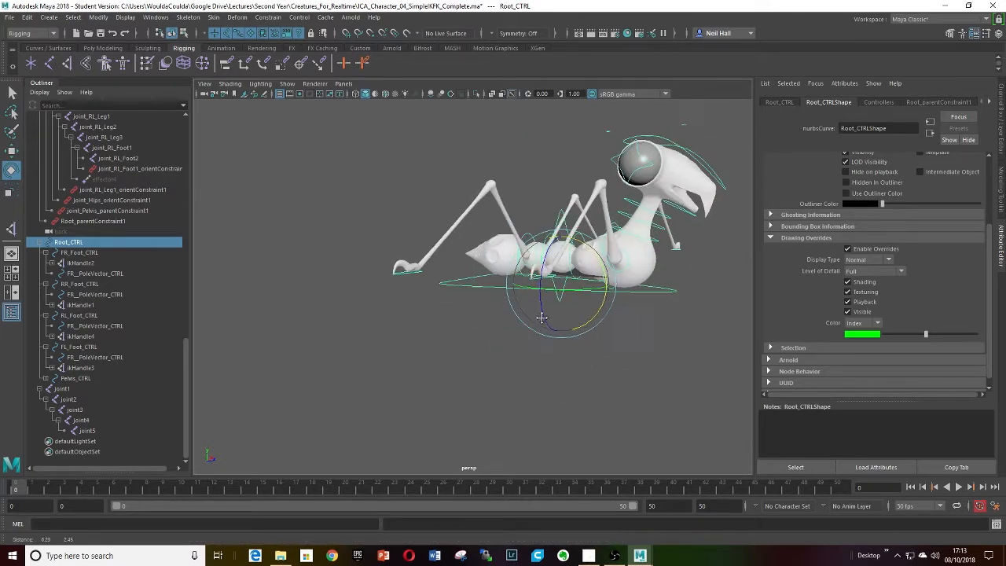
left_click_drag(539, 318, 481, 350, "alt")
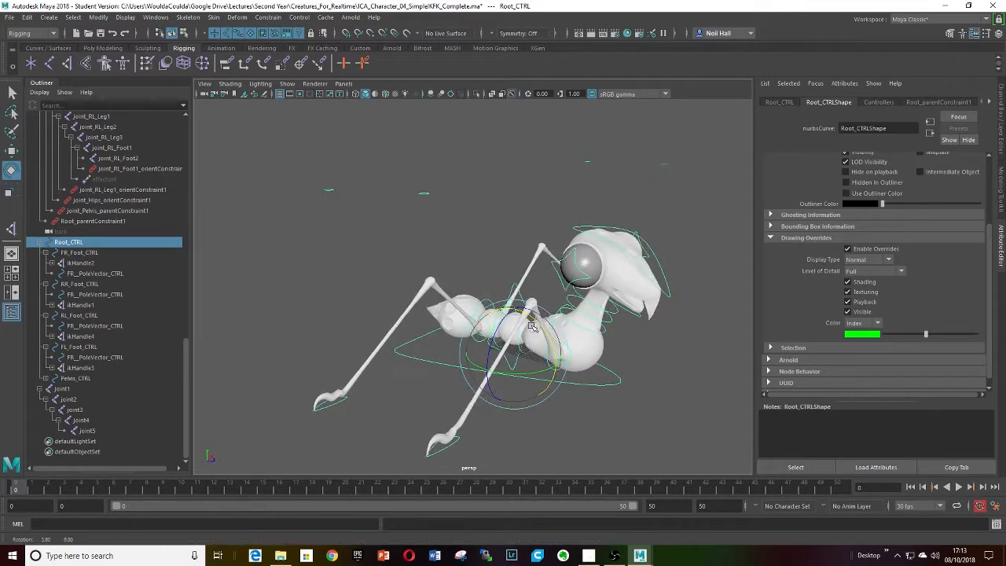
Step: Try moving the front right foot control to test the leg, and undo the move
left_click(444, 448)
key("w")
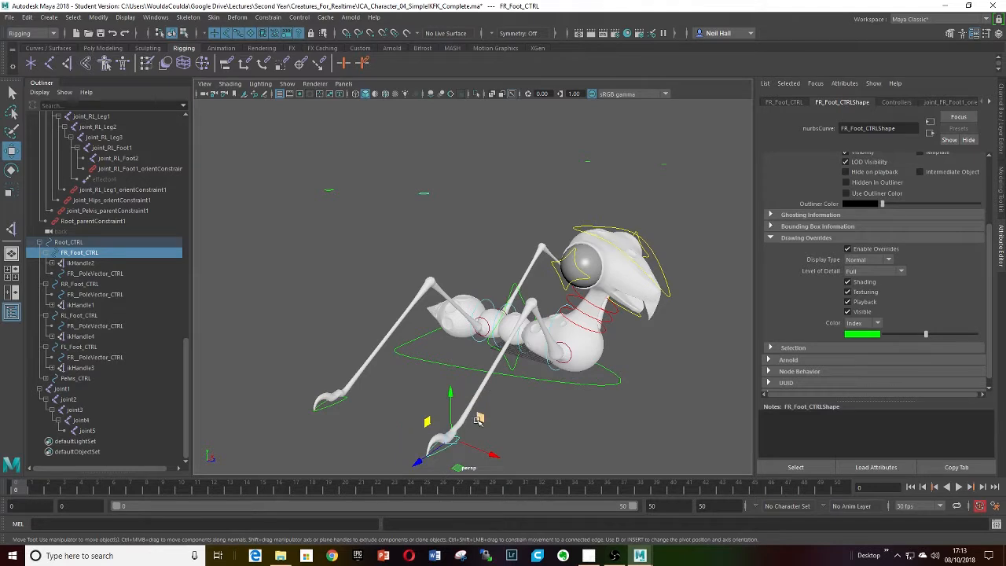
left_click_drag(478, 418, 521, 411)
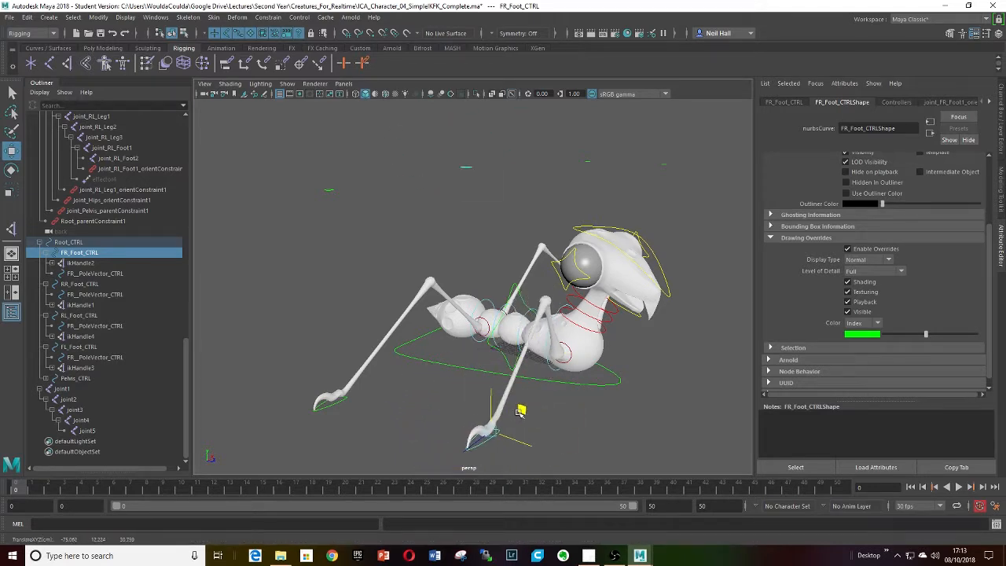
key("ctrl+z")
Step: Select the pelvis control and inspect the whole rig with its foot and pole vector controls
left_click(513, 289)
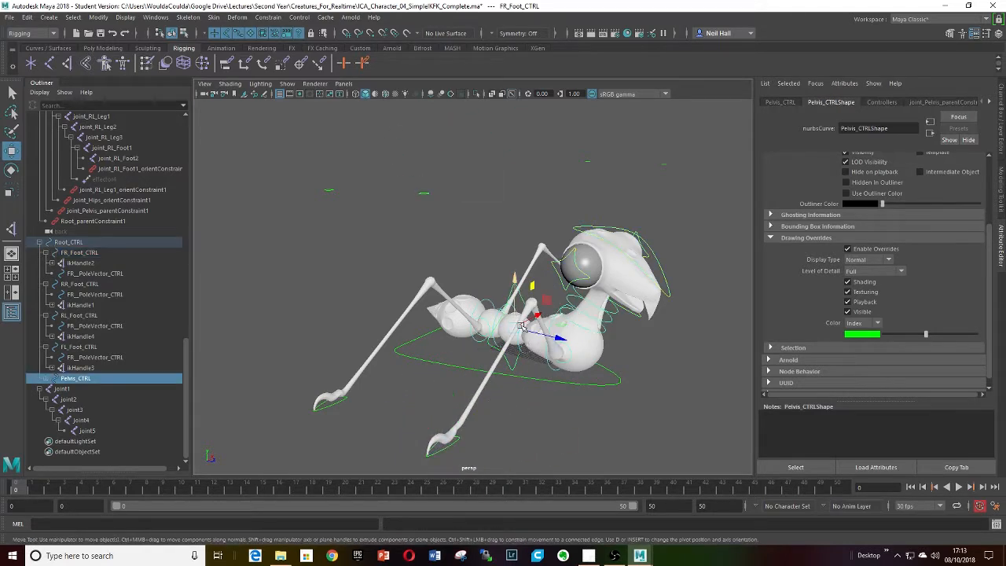
left_click_drag(513, 290, 536, 358, "alt")
scroll(507, 310, "down", 4)
scroll(535, 358, "down", 3)
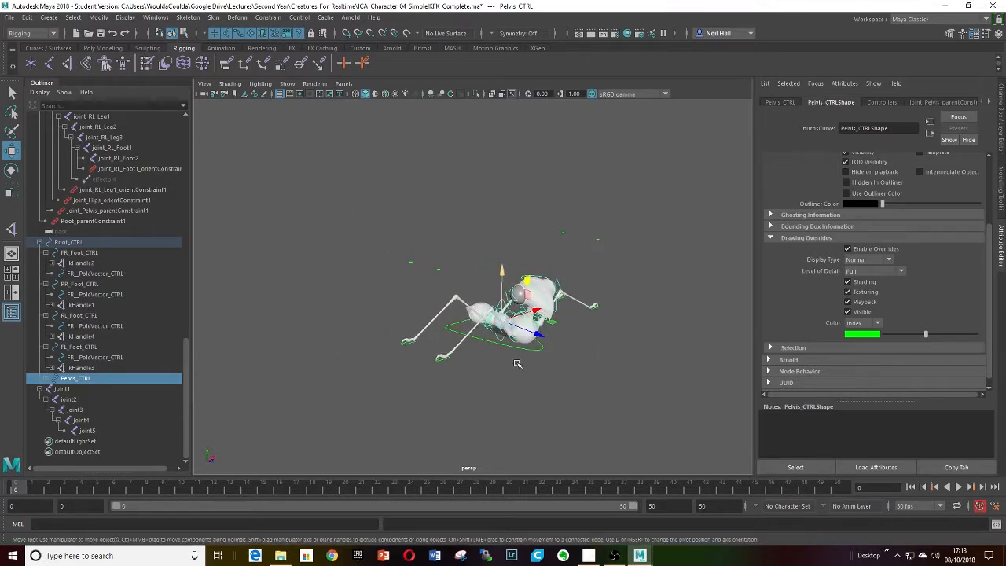
scroll(517, 364, "up", 5)
scroll(507, 346, "down", 4)
scroll(496, 328, "up", 2)
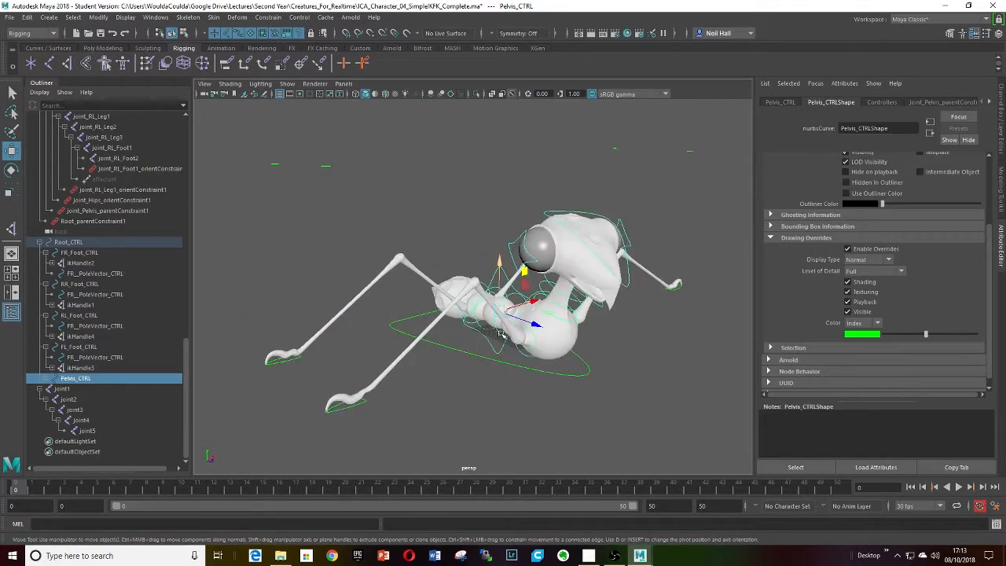
scroll(500, 334, "down", 2)
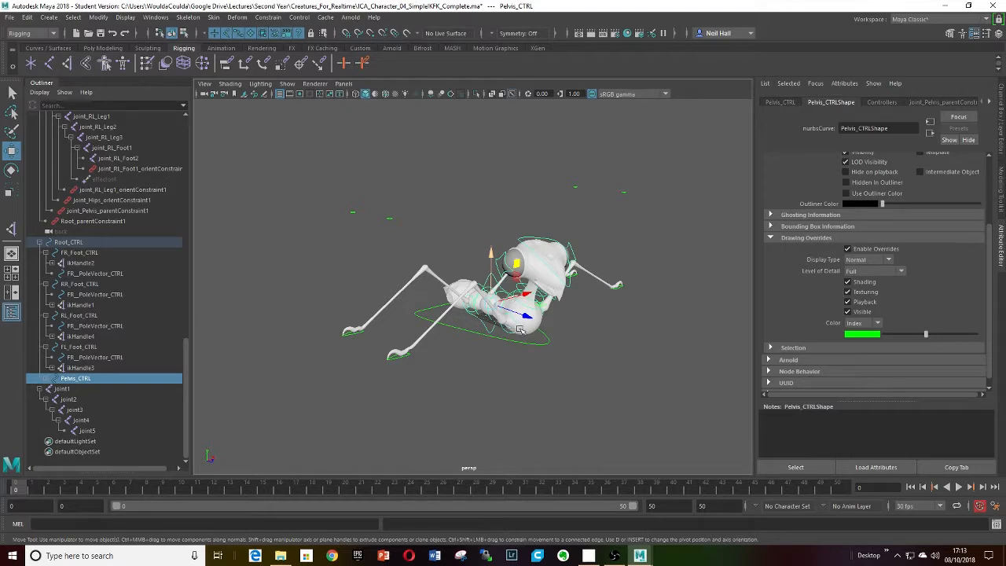
scroll(498, 315, "up", 2)
scroll(498, 314, "down", 2)
scroll(508, 327, "up", 1)
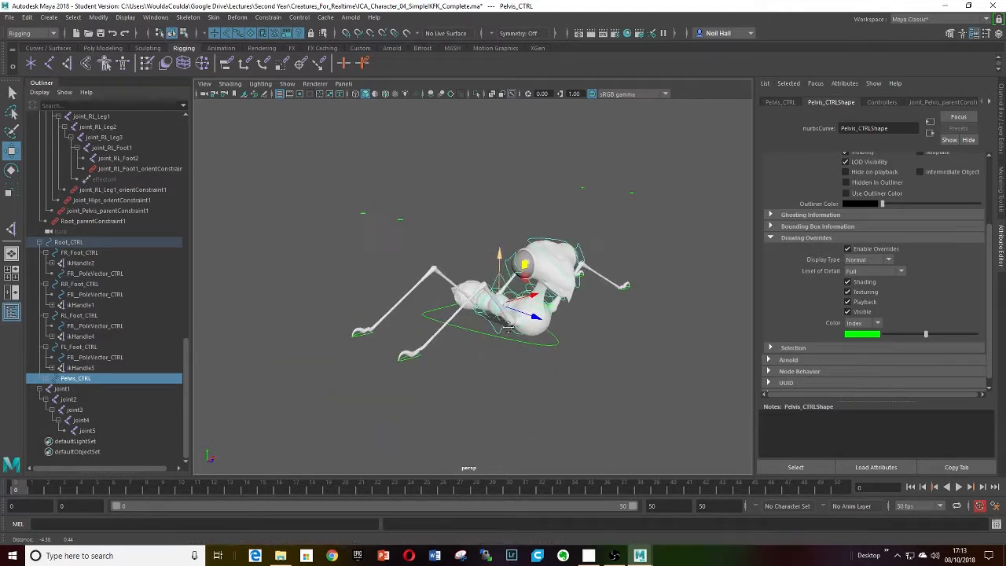
middle_click_drag(507, 327, 499, 330, "alt")
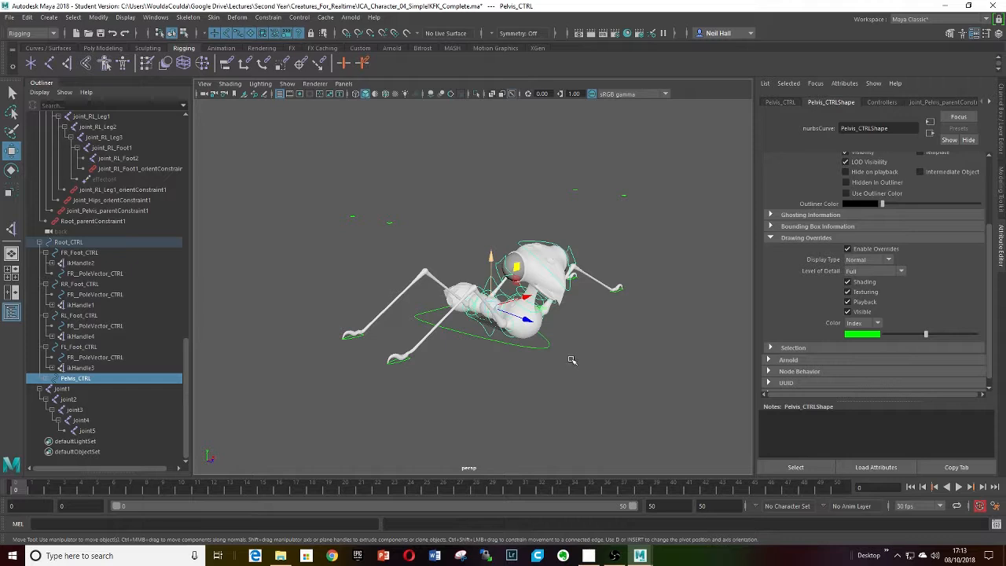
Step: Open the layer editor, hide the Lite and Controllers display layers, and clear the selection
left_click(1001, 137)
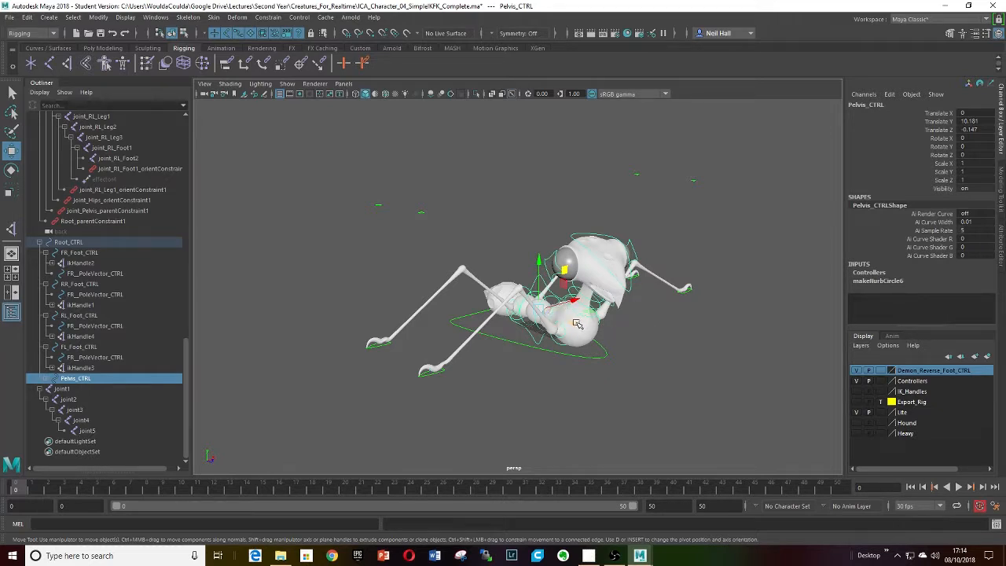
scroll(554, 321, "down", 5)
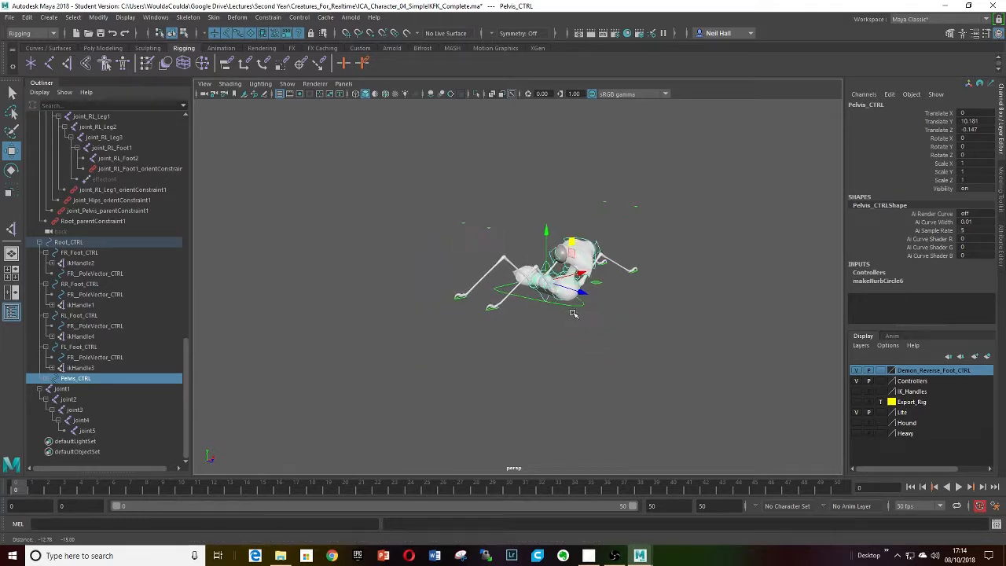
left_click(858, 412)
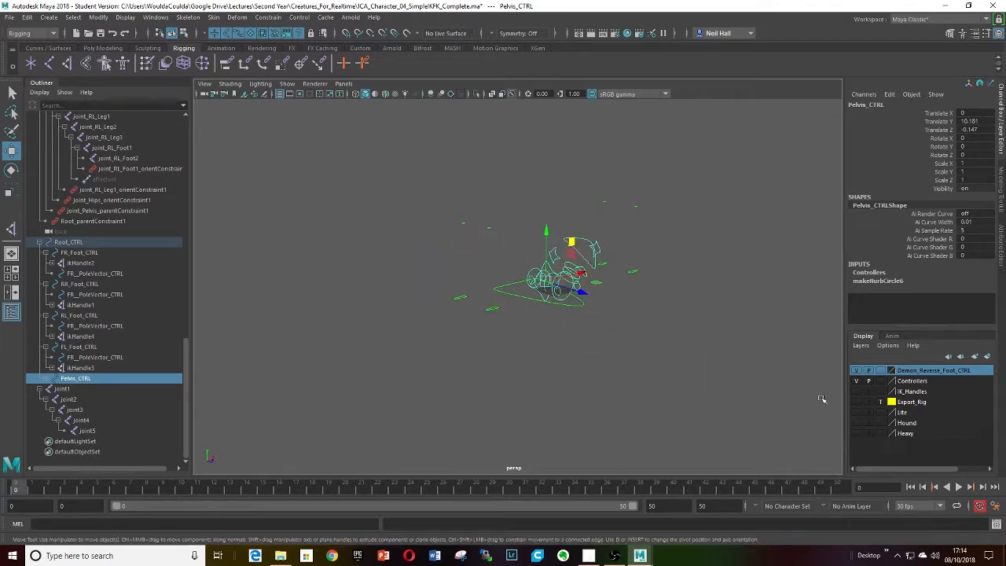
left_click(857, 381)
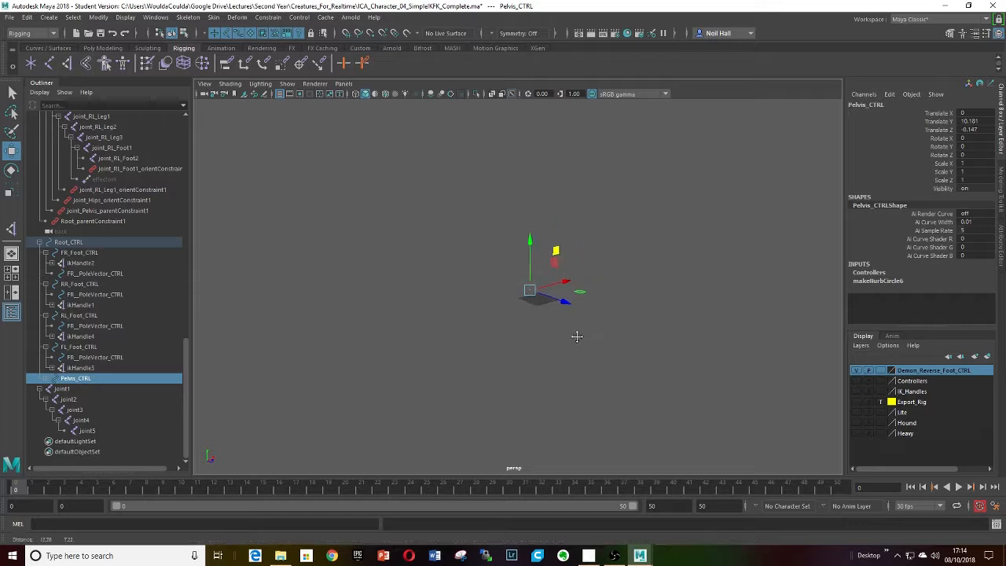
left_click(553, 347)
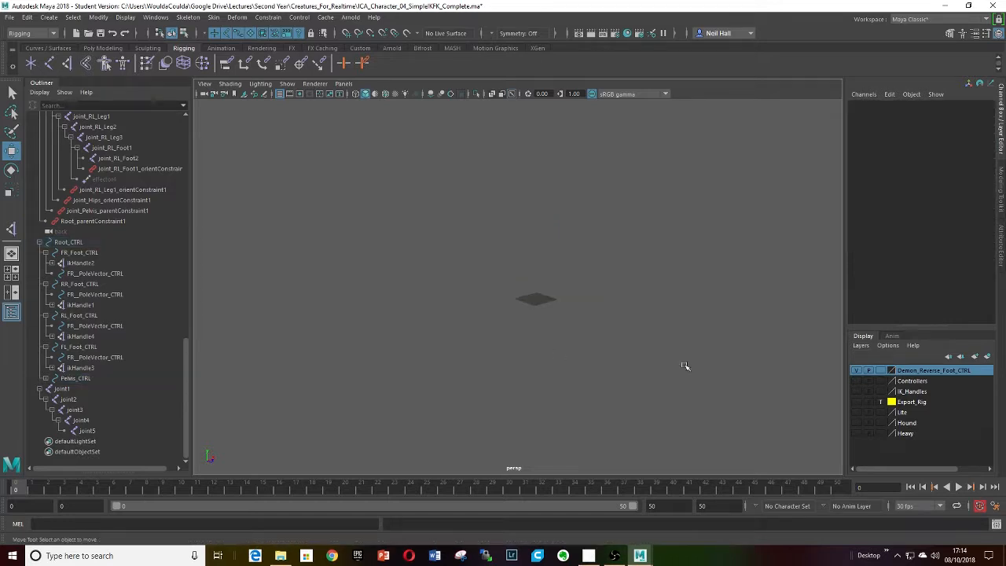
Step: Show the Hound and Heavy display layers and compare the leg anatomy of the two creature models
left_click(856, 423)
left_click(856, 433)
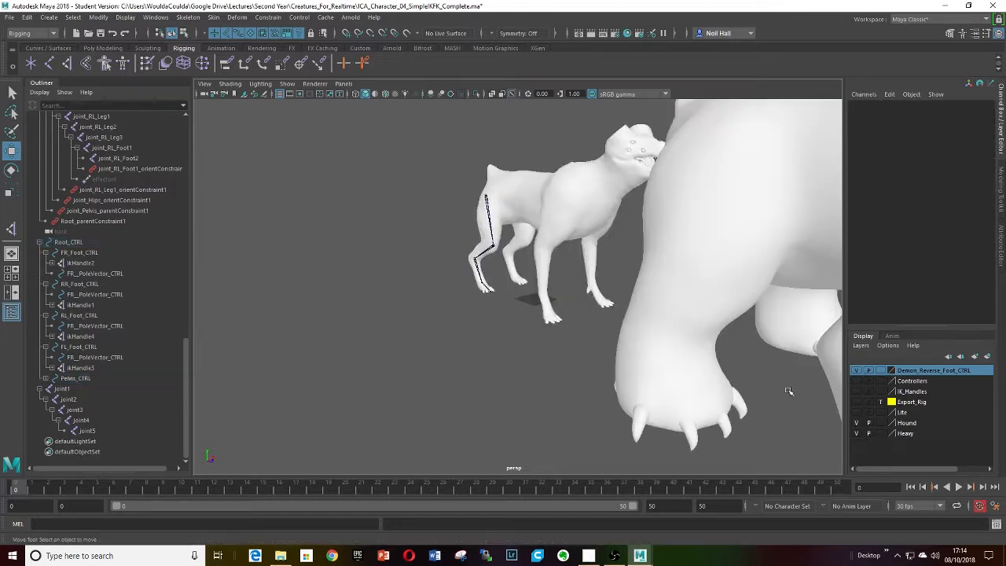
scroll(711, 344, "down", 5)
left_click_drag(704, 341, 643, 360, "alt")
scroll(543, 330, "up", 2)
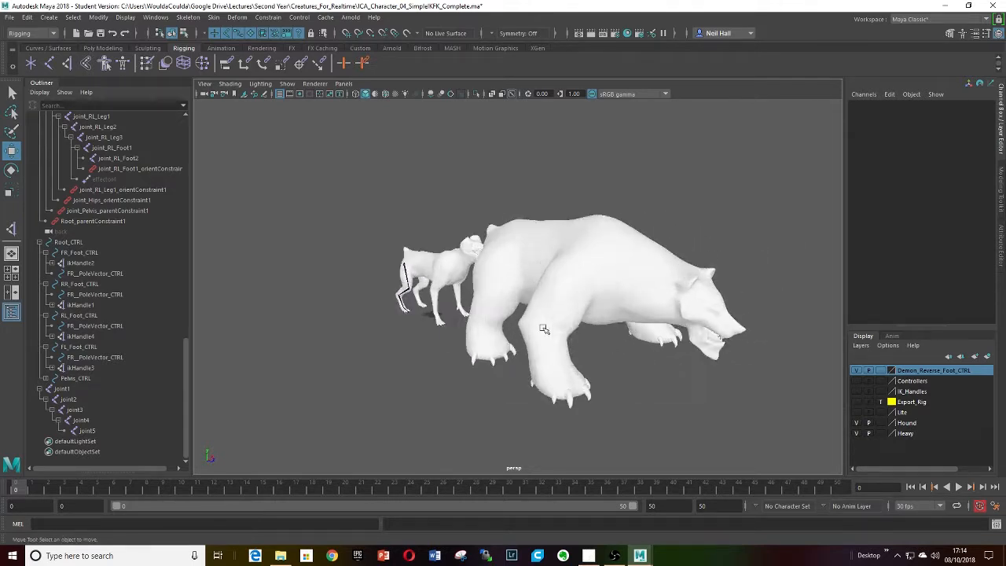
mouse_move(542, 329)
middle_mouse_down("alt")
mouse_move(569, 336)
mouse_move(542, 341)
middle_mouse_up("alt")
scroll(566, 336, "down", 2)
left_click_drag(541, 341, 520, 328, "alt")
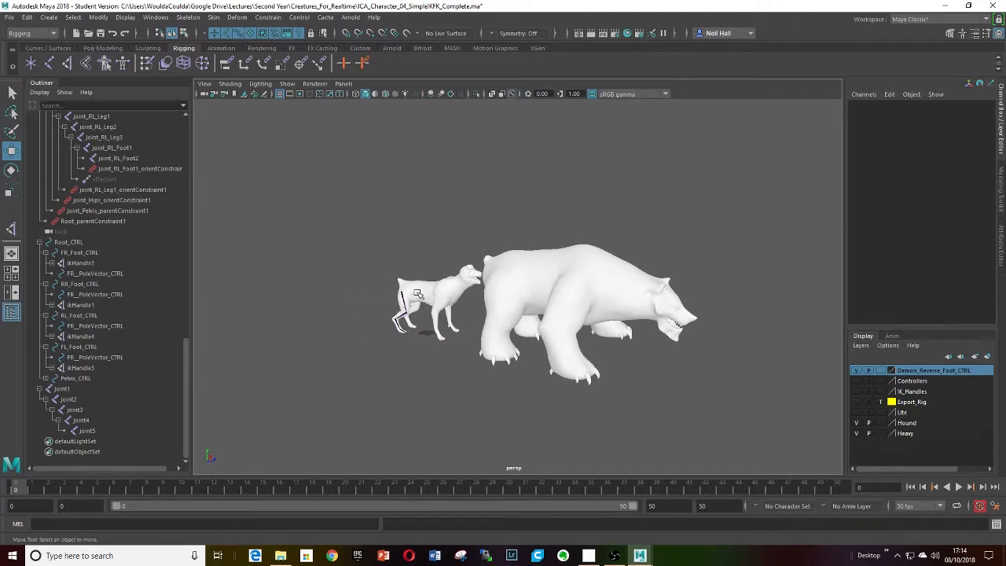
scroll(534, 347, "up", 2)
left_click_drag(533, 347, 511, 360, "alt")
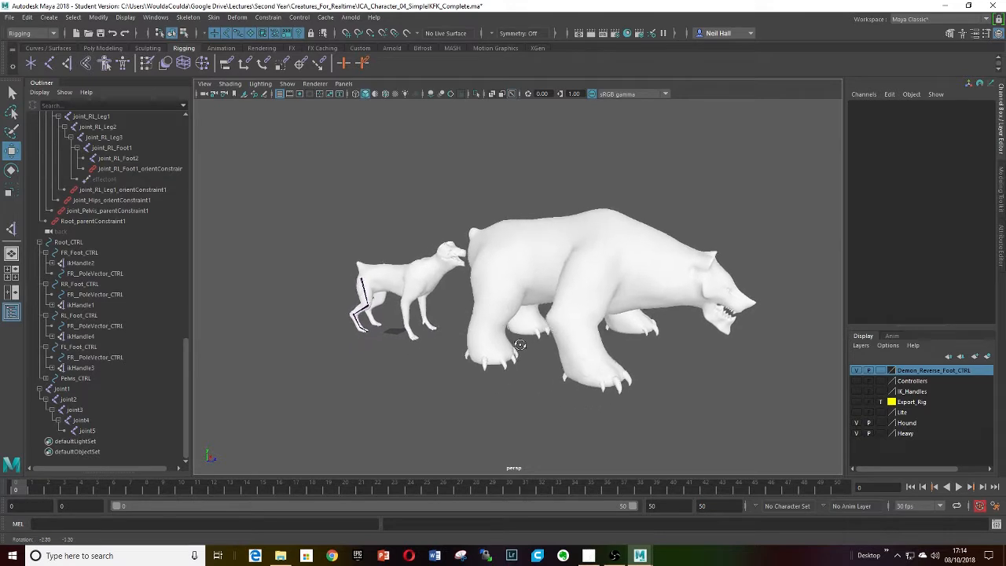
Step: Switch to the left orthographic view and hide the Hound layer, framing the bear's hind leg
key("space")
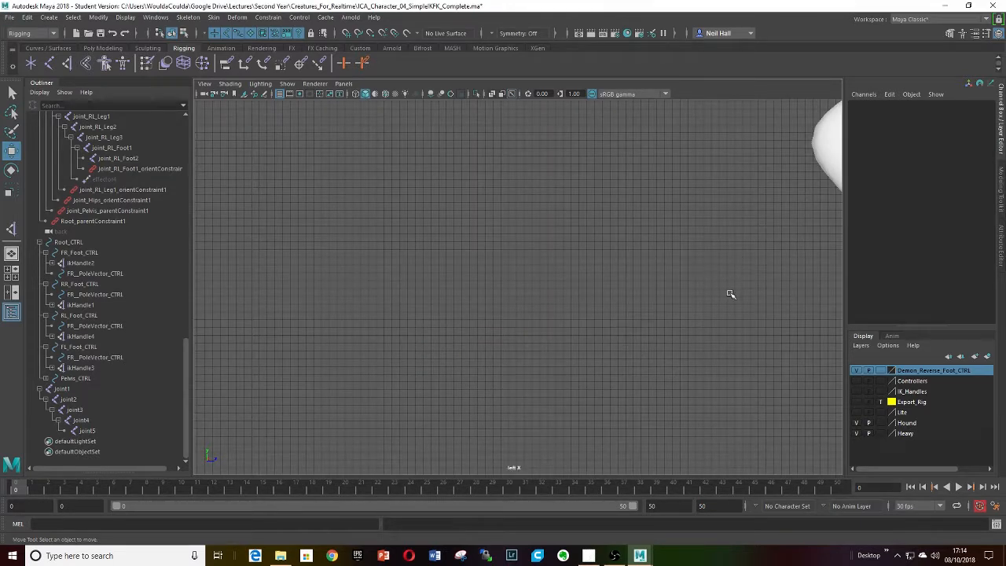
right_click_drag(721, 294, 295, 385, "alt")
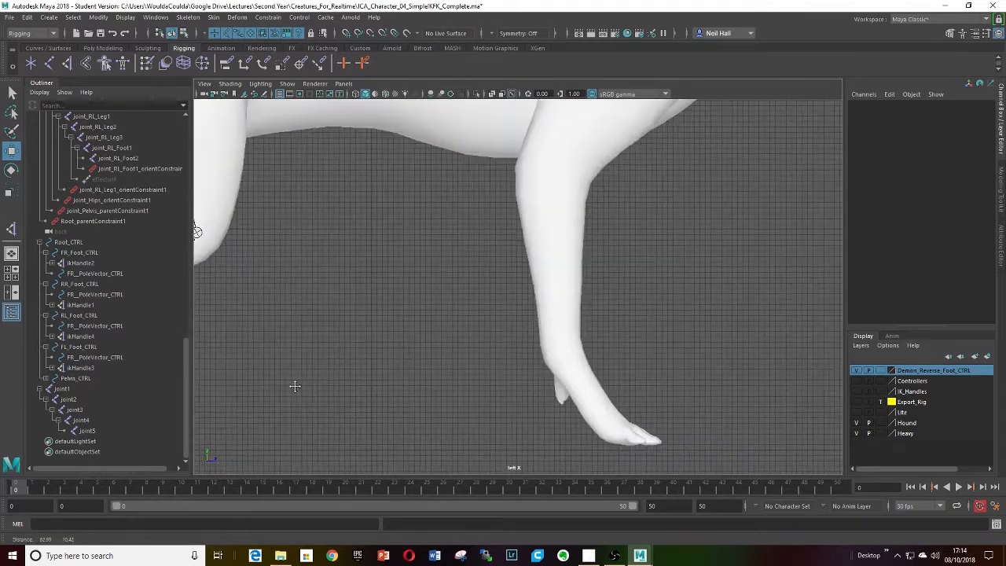
scroll(448, 386, "down", 3)
middle_click_drag(785, 338, 316, 424, "alt")
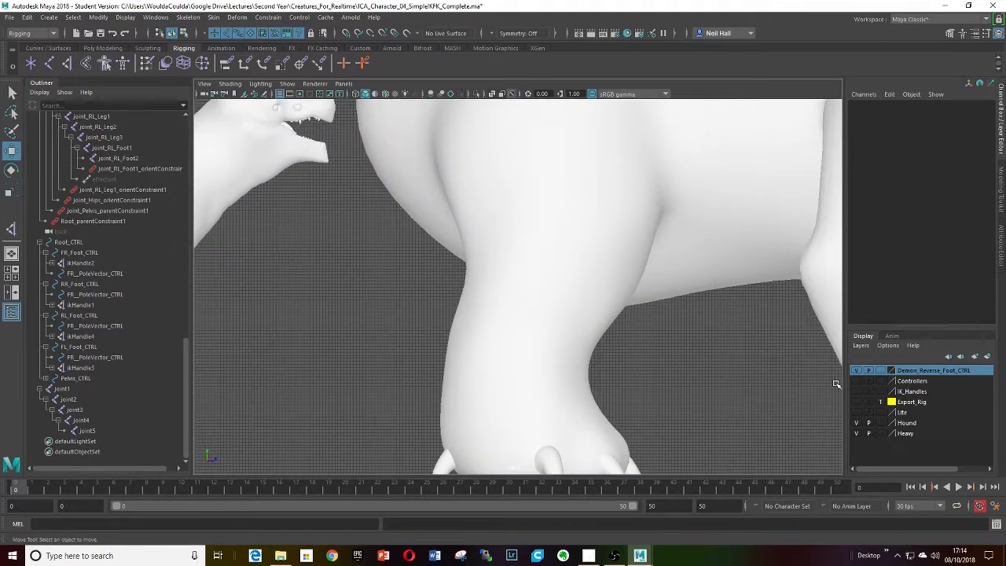
left_click(856, 424)
scroll(684, 348, "down", 2)
middle_click_drag(653, 334, 682, 344, "alt")
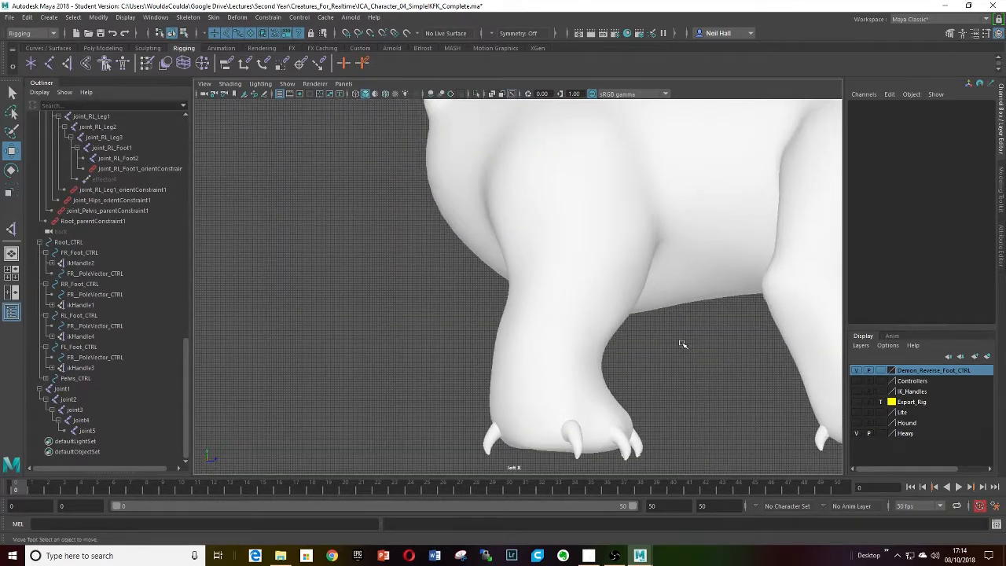
scroll(682, 344, "down", 1)
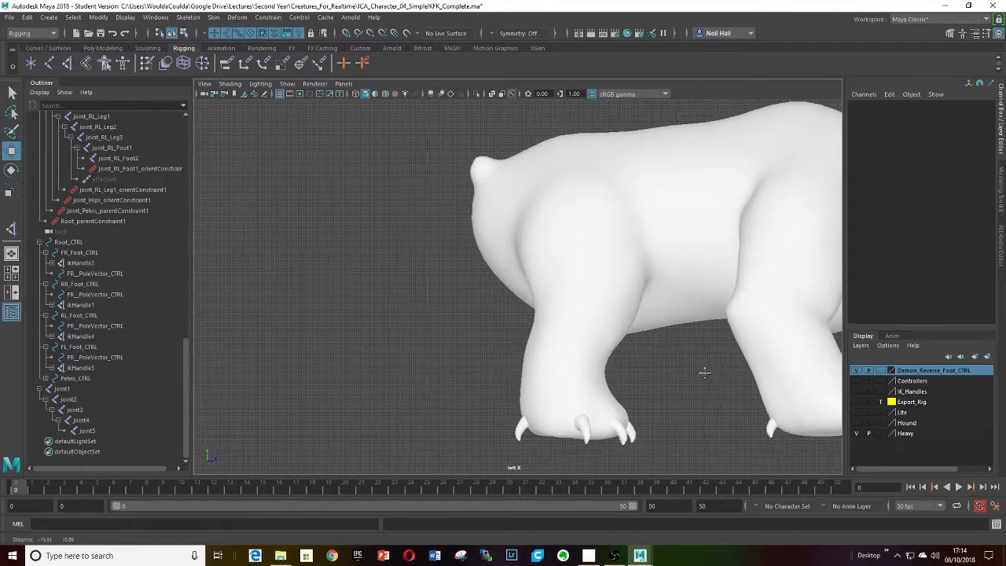
Step: Draw a four-joint chain down the bear's hind leg through the hip, knee, heel and toe
left_click(49, 63)
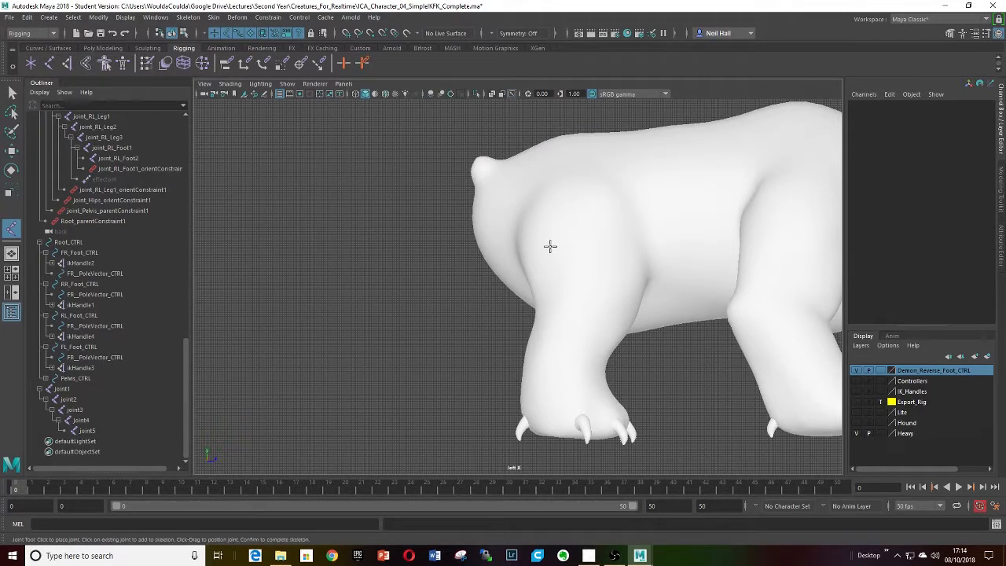
left_click(565, 206)
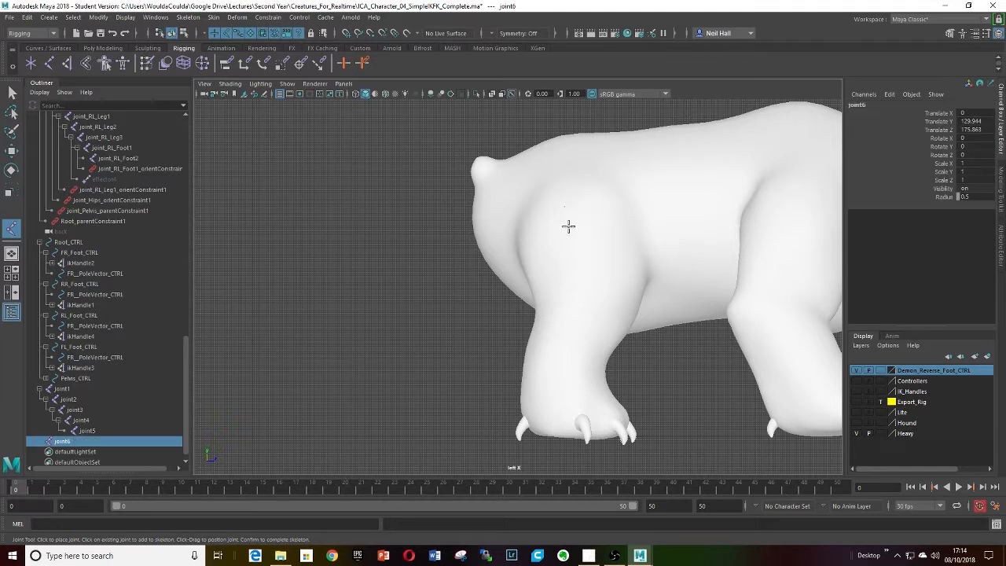
left_click(596, 314)
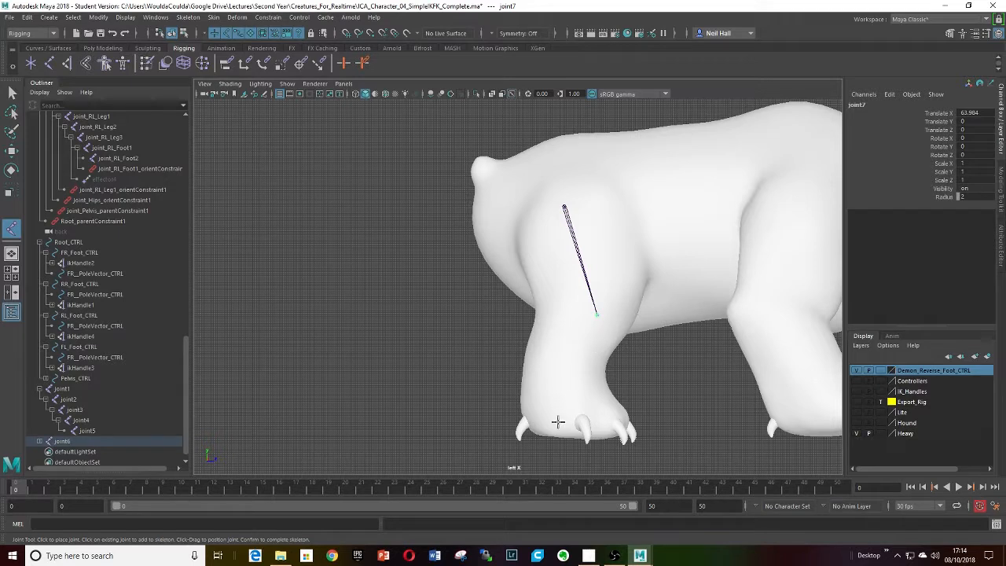
left_click(532, 433)
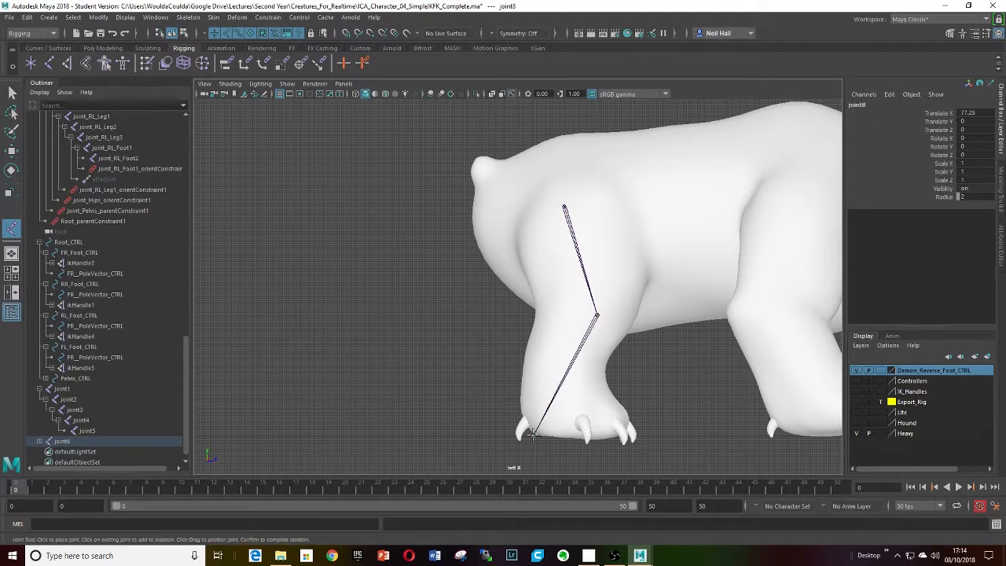
left_click(621, 434)
key("Return")
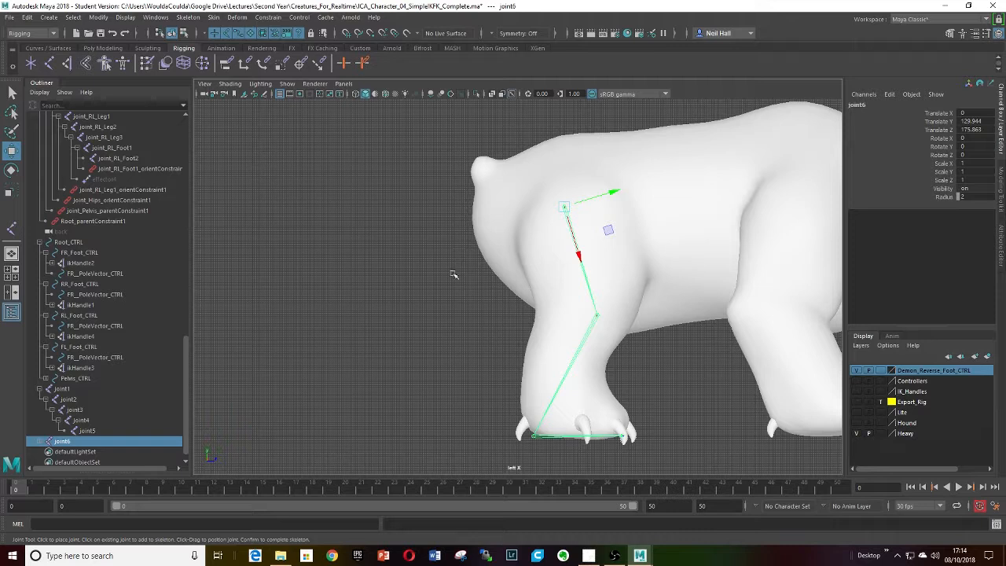
Step: Create an IK handle from the bear's hip joint to its heel joint and move it up and forward to about Y 29, Z 188
left_click(67, 62)
left_click(563, 207)
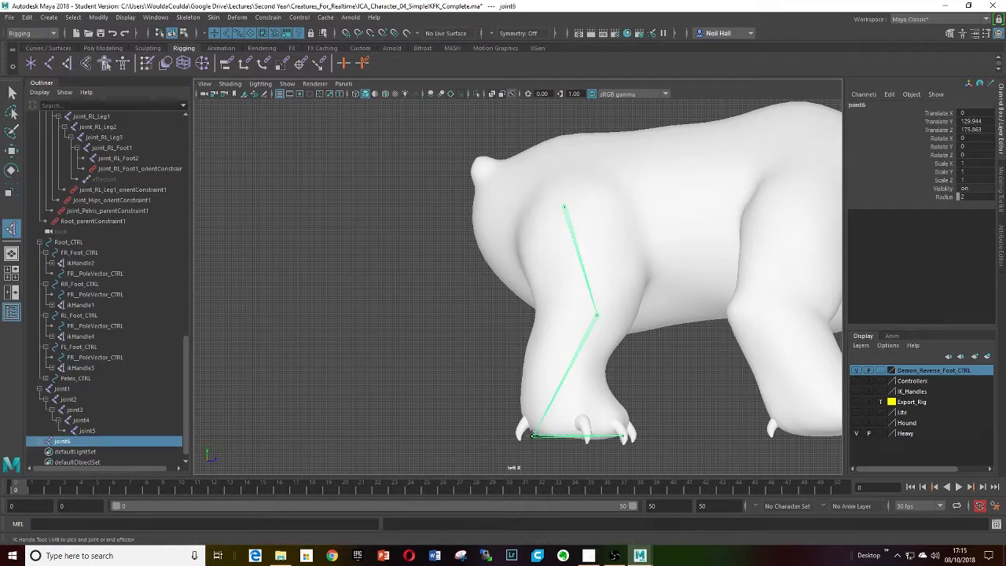
left_click(532, 434)
middle_click_drag(501, 368, 512, 297, "alt")
left_click(513, 299, "alt")
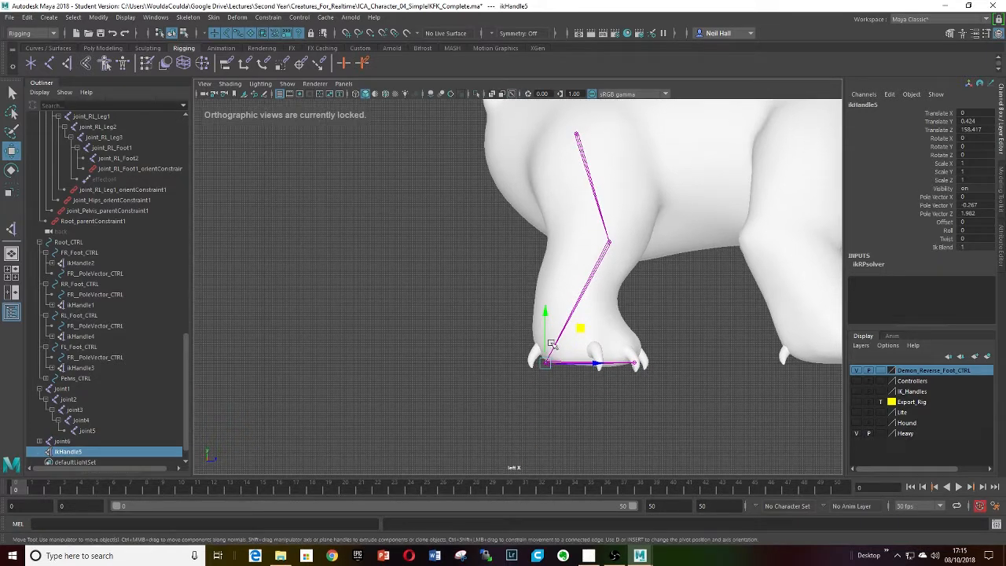
left_click_drag(583, 331, 650, 324)
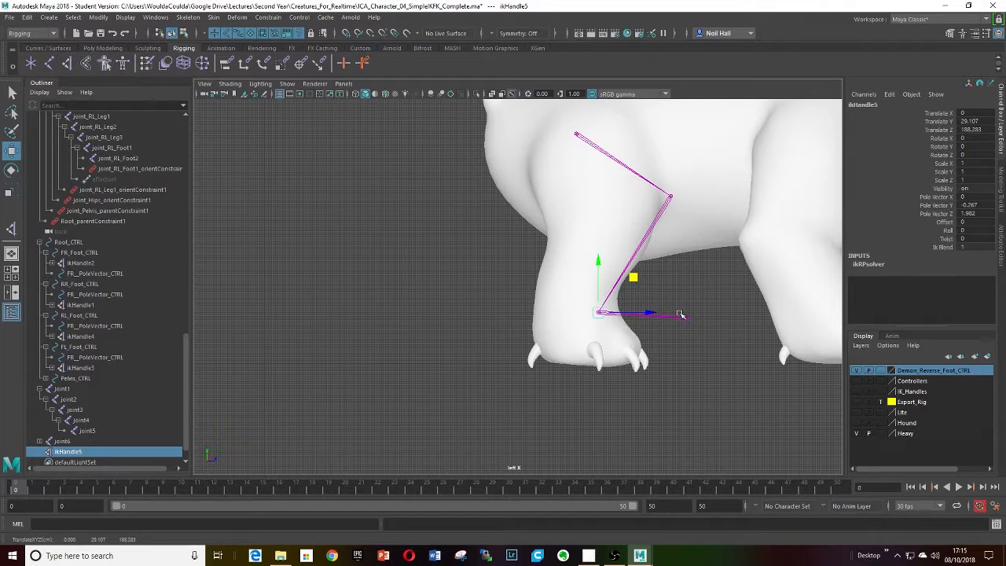
middle_click_drag(641, 323, 586, 402, "alt")
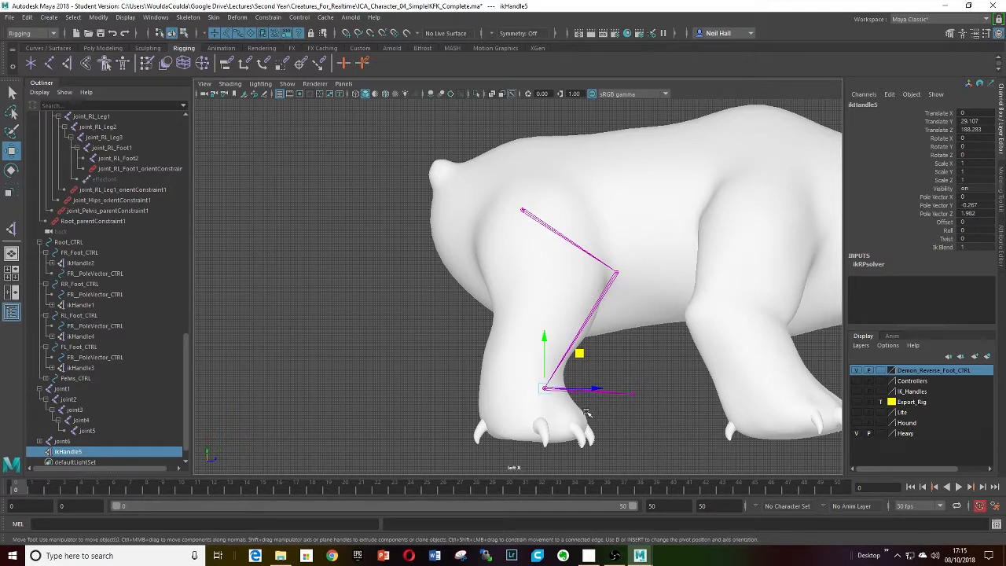
Step: Undo the IK handle and the four-joint chain in the bear's hind leg
key("ctrl+z")
key("ctrl+z")
key("ctrl+z")
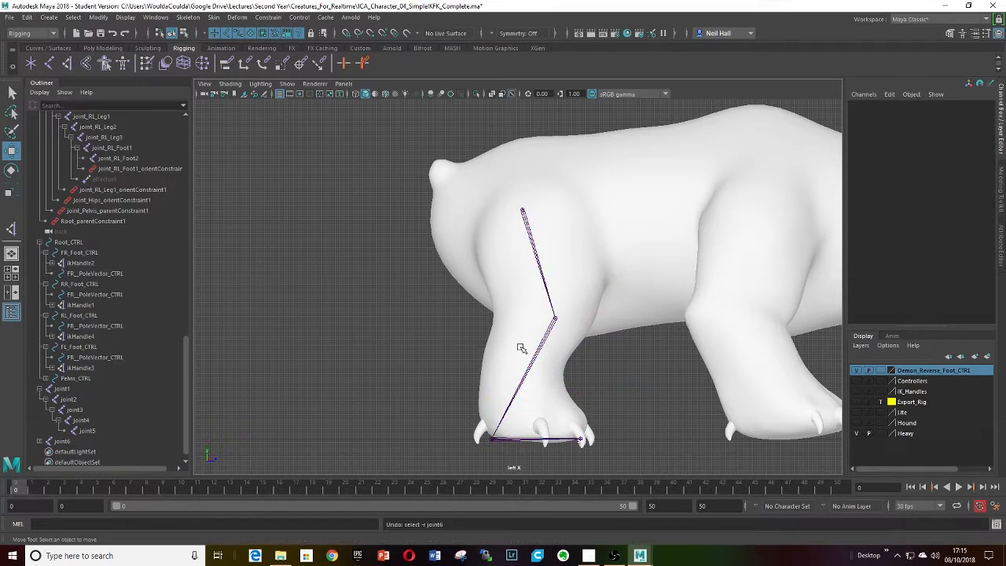
key("ctrl+z")
key("ctrl+z")
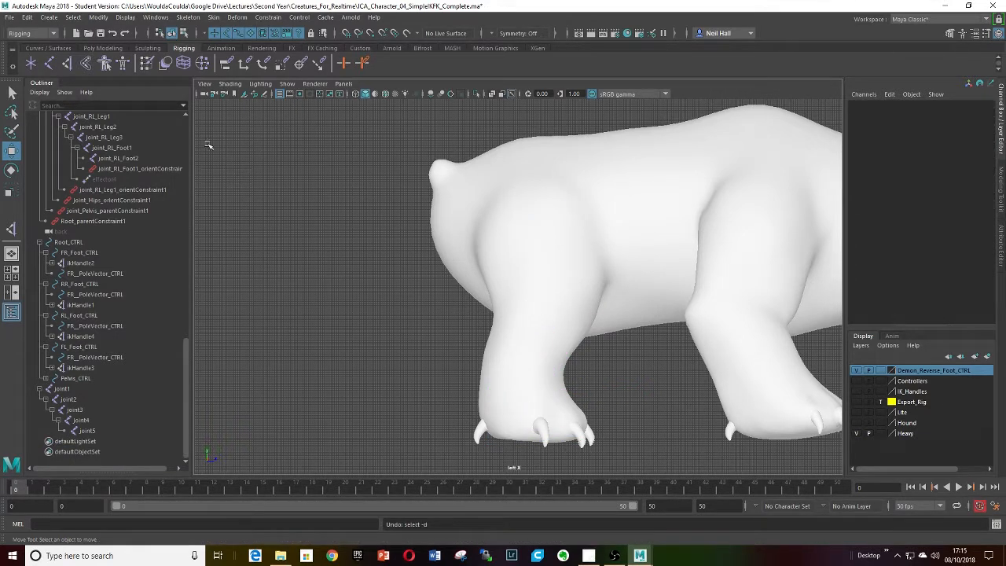
Step: Draw a new four-joint chain down the bear's hind leg through the hip, knee, ankle and sole of the foot
left_click(49, 63)
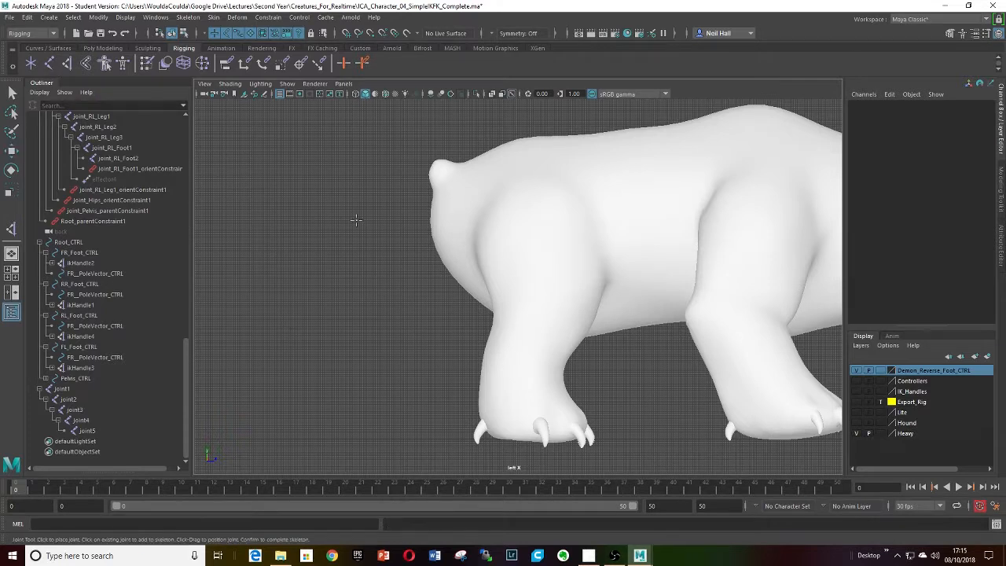
left_click(523, 201)
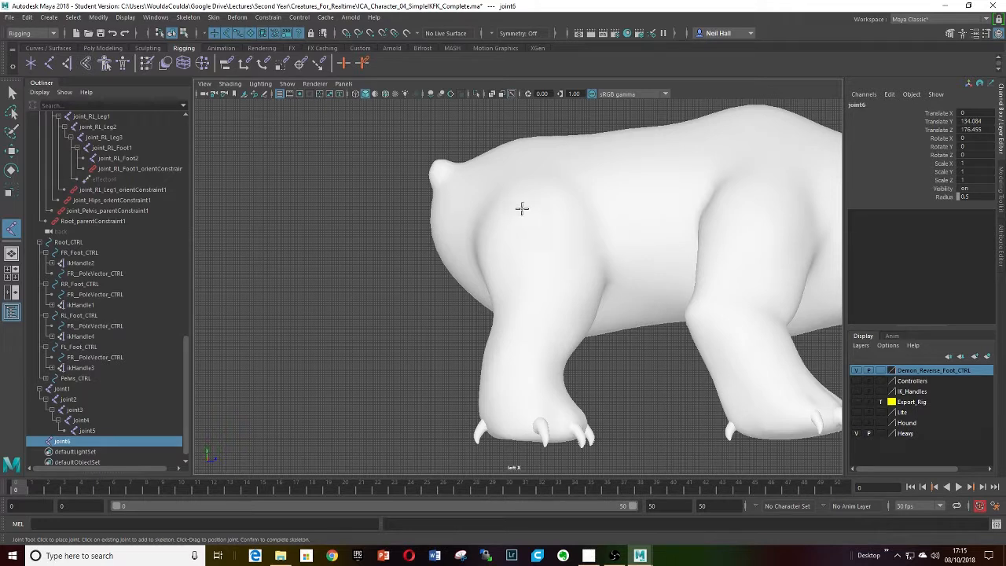
left_click(553, 316)
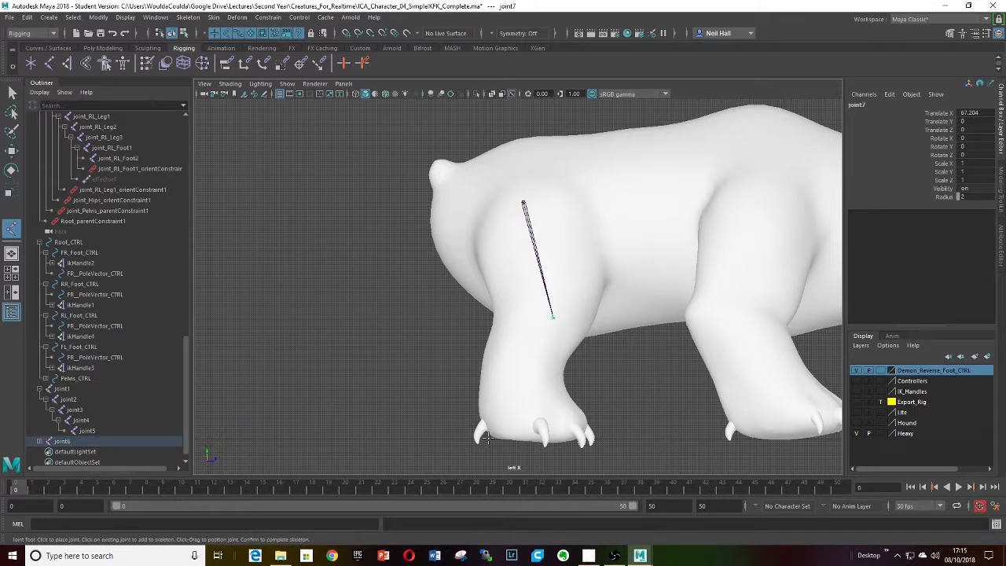
left_click(526, 393)
left_click(531, 437)
key("Return")
key("w")
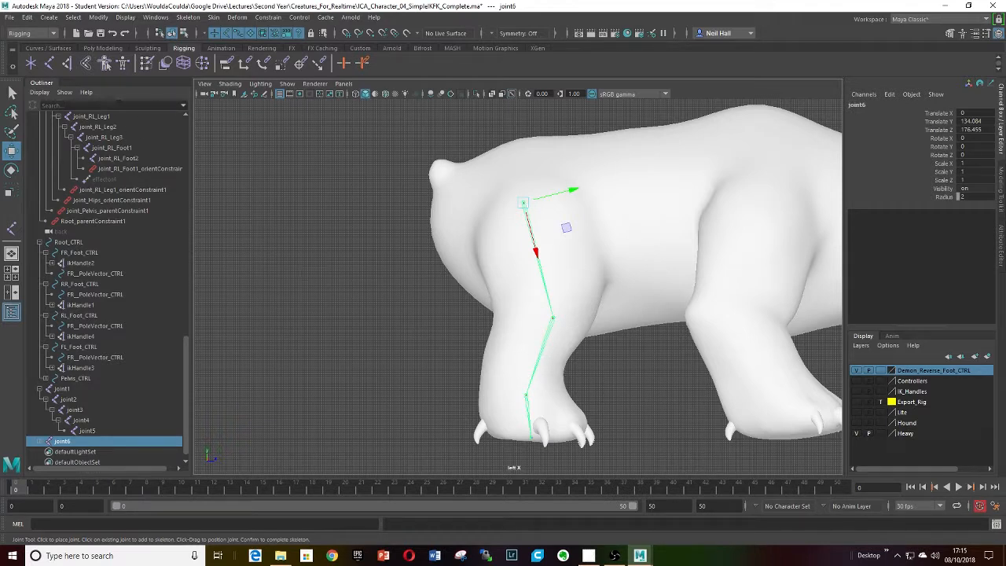
Step: Create an IK handle from the bear's hip joint to its ankle joint and select the ankle joint for rotation
left_click(67, 66)
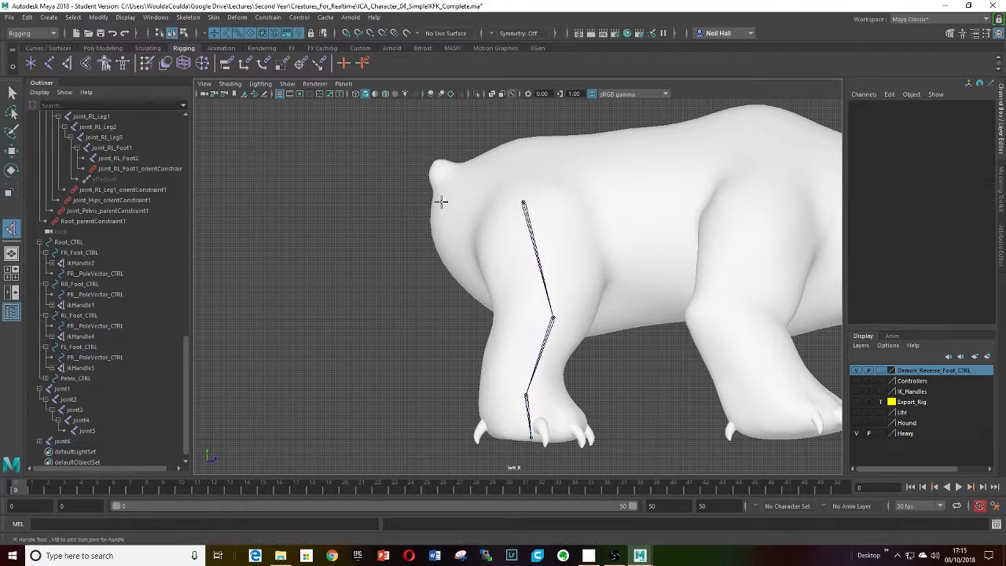
left_click(523, 202)
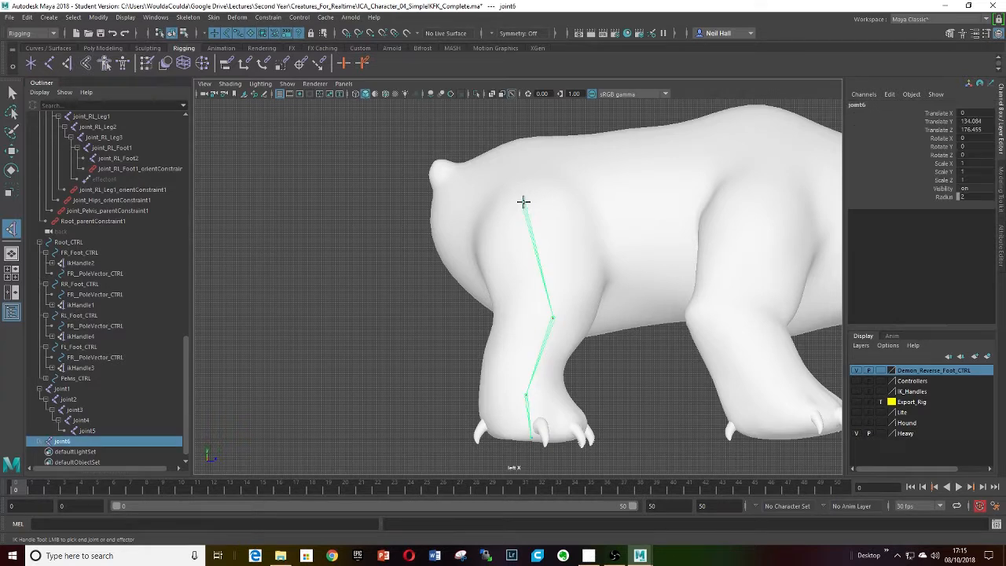
left_click(525, 394)
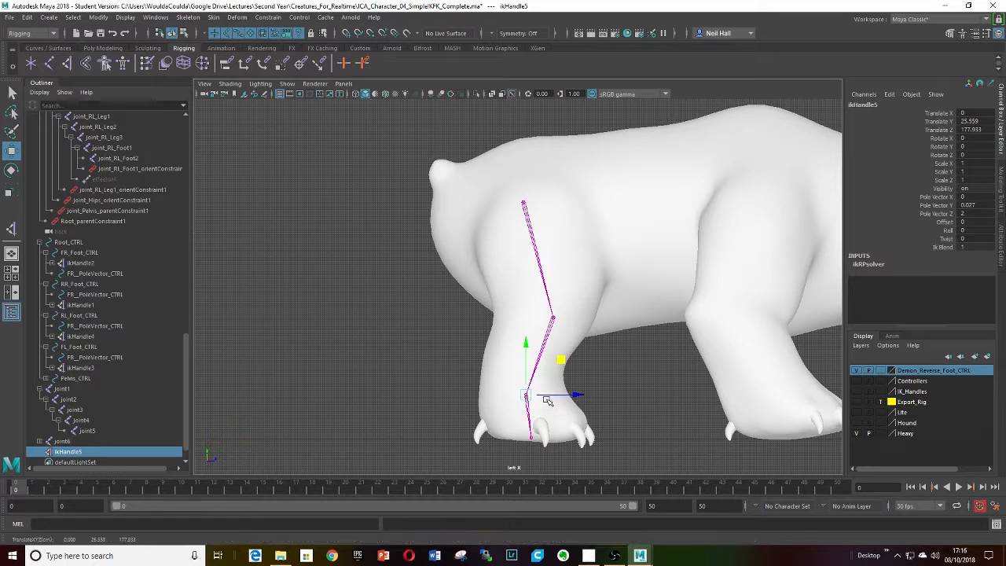
key("e")
left_click(442, 408)
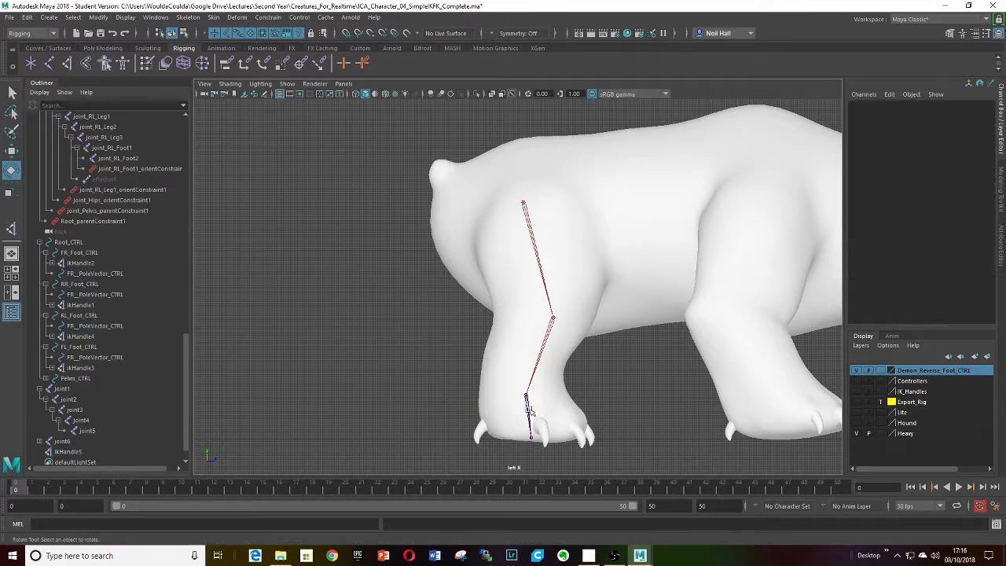
left_click(529, 414)
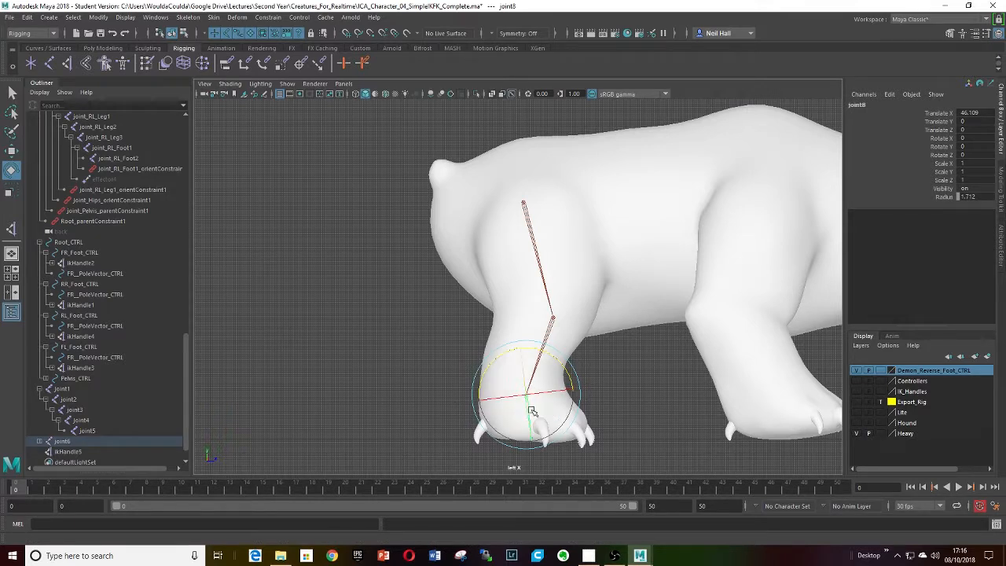
Step: Switch to the perspective view, frame the bear's hind leg and delete the new IK handle
key("space")
left_click_drag(532, 410, 523, 386)
scroll(523, 383, "up", 5)
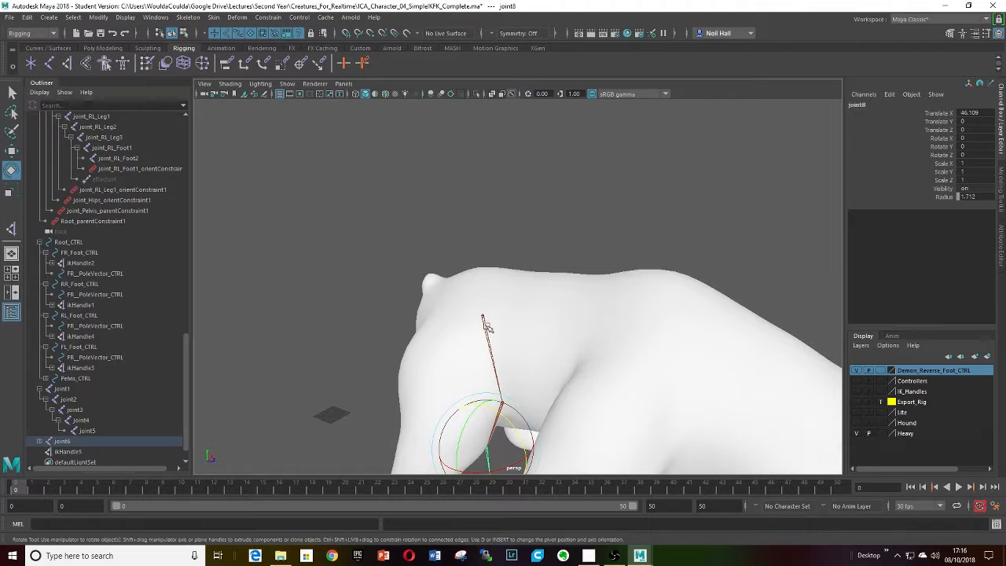
middle_click_drag(466, 396, 559, 288, "alt")
left_click(583, 198)
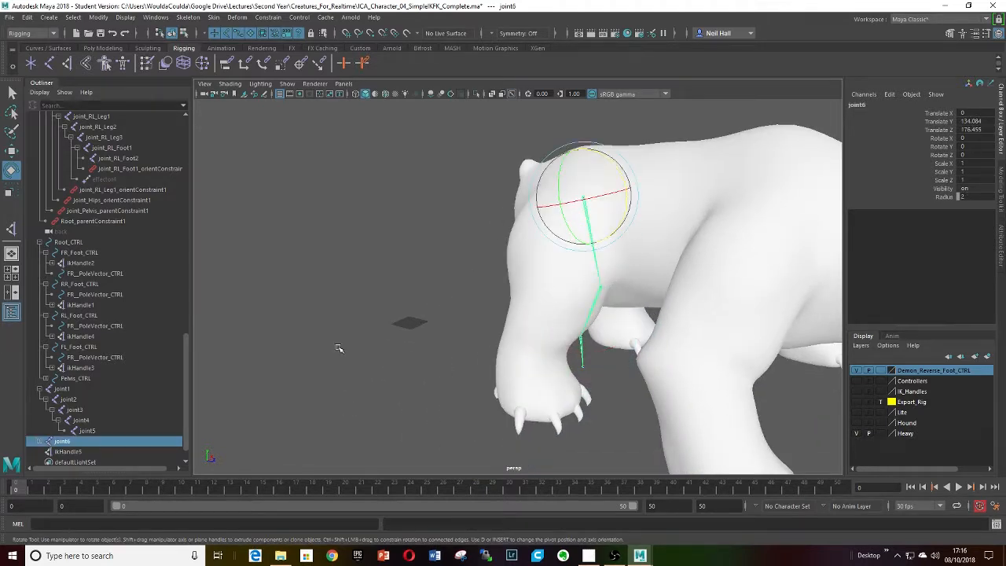
left_click(67, 452)
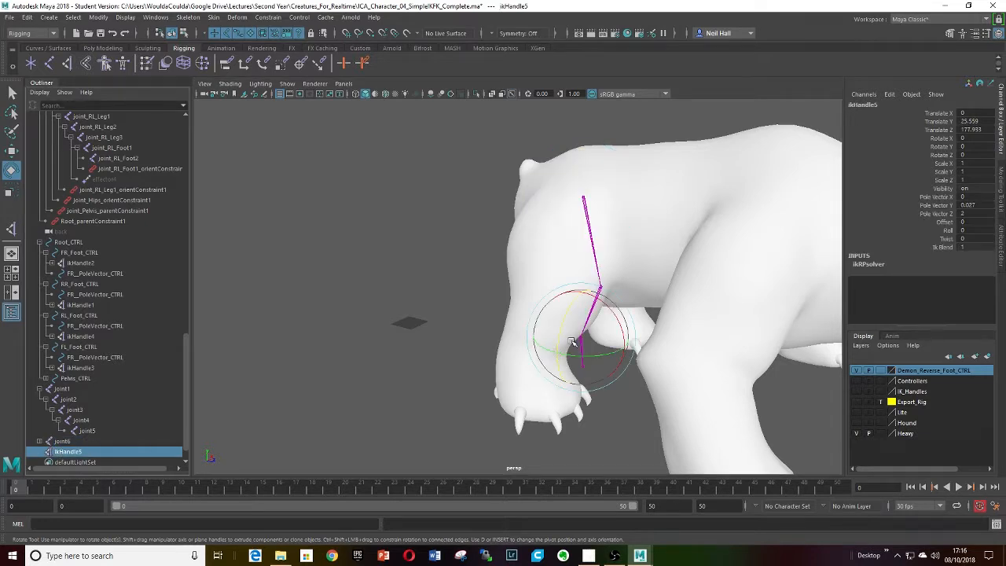
left_click(547, 333)
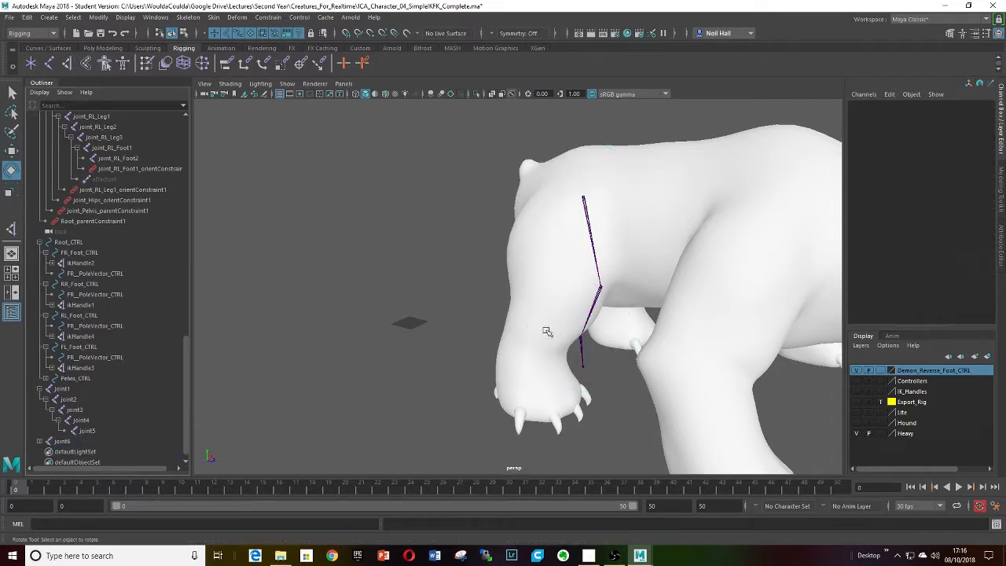
Step: Move the hip joint with its chain sideways into the bear's hind leg, to about X -38
left_click(584, 197)
key("w")
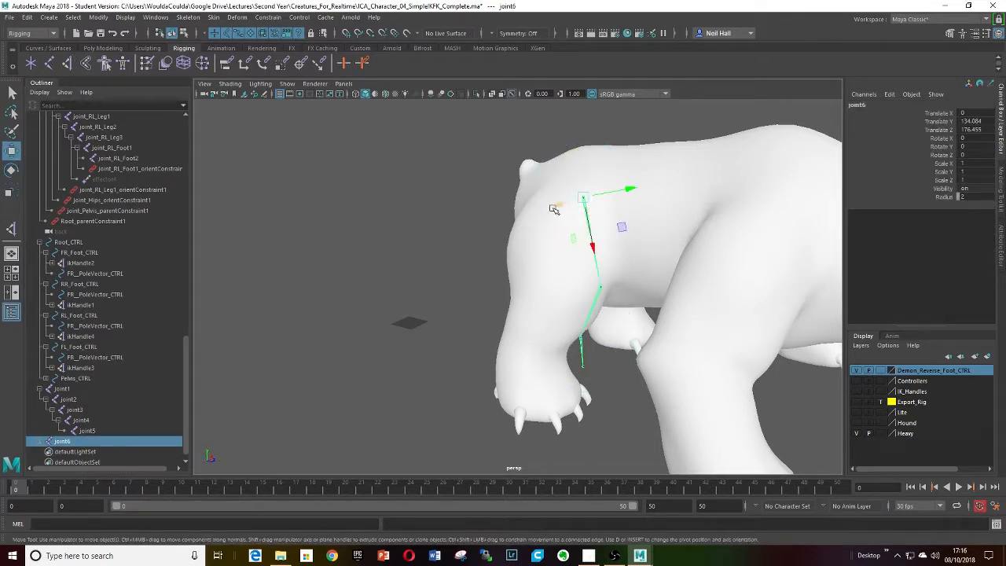
left_click_drag(554, 208, 631, 270)
middle_click_drag(631, 270, 353, 345, "alt")
left_click_drag(353, 346, 515, 294, "alt")
middle_click_drag(515, 294, 488, 296, "alt")
left_click_drag(472, 305, 505, 301, "alt")
right_click_drag(504, 302, 558, 294, "alt")
middle_click_drag(558, 294, 526, 306, "alt")
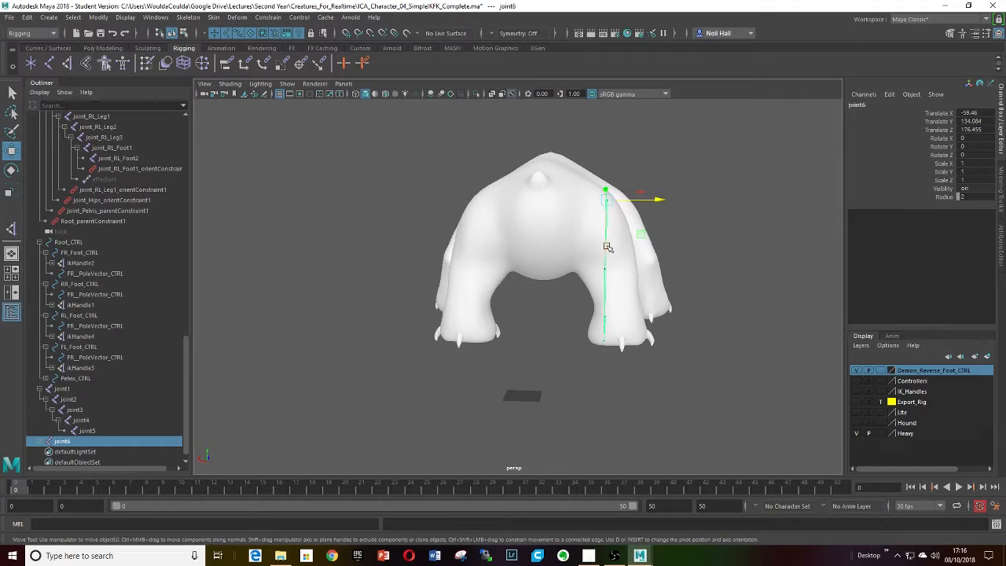
left_click_drag(657, 202, 669, 207)
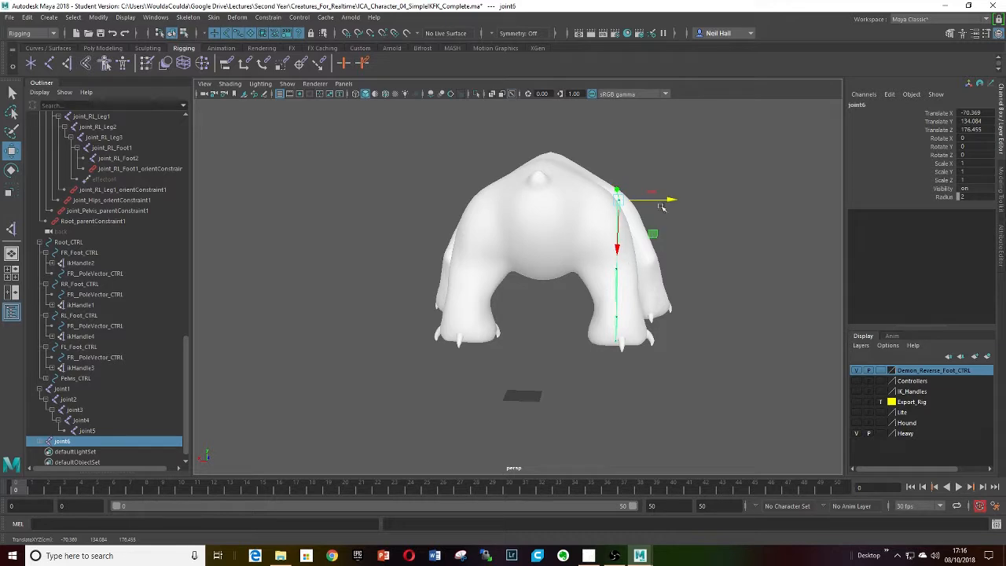
left_click_drag(667, 202, 633, 203)
Step: Move the knee joint outward into the bear's leg, and offset the ankle joint outward to a local Z of about -11
key("Down")
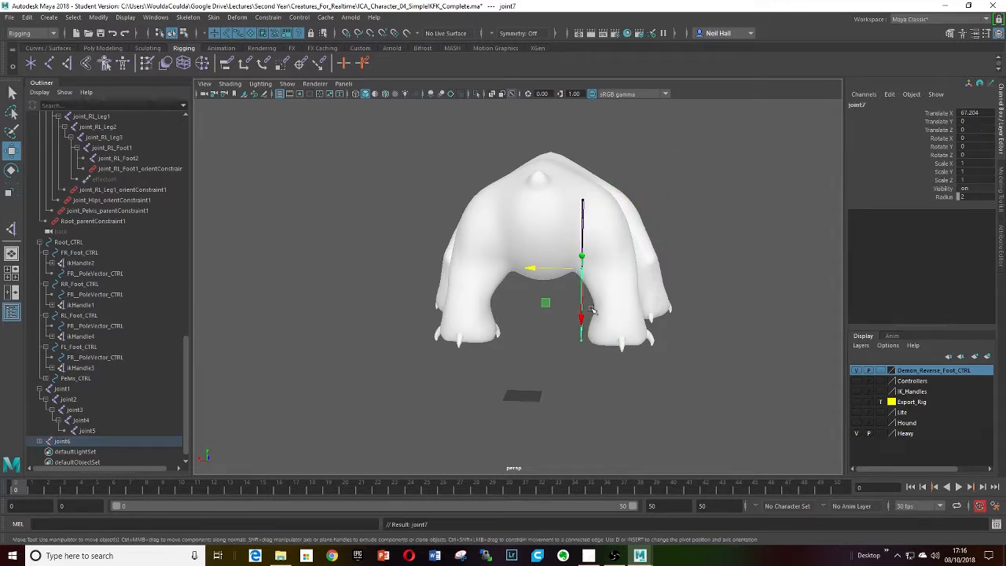
left_click_drag(534, 269, 564, 272)
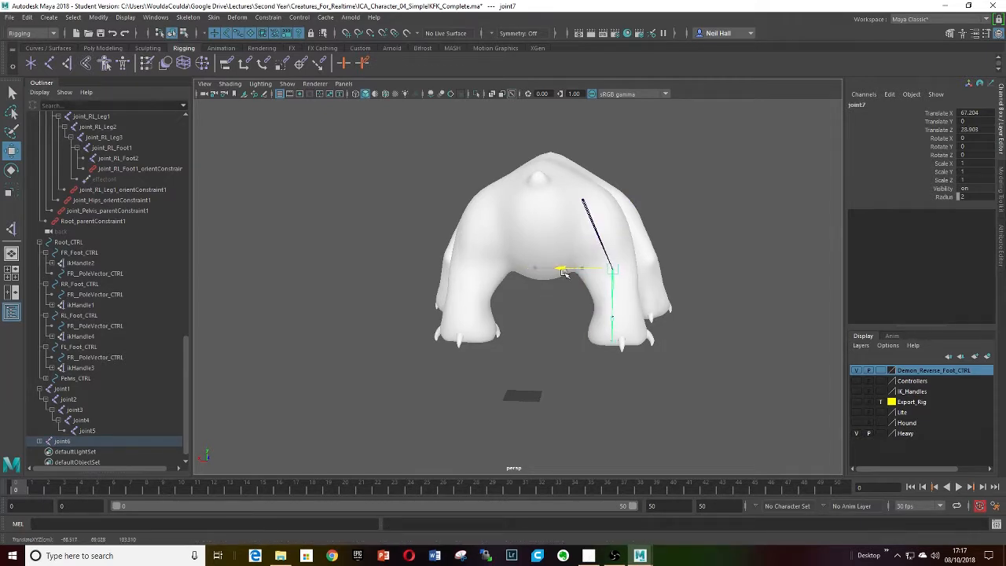
key("Down")
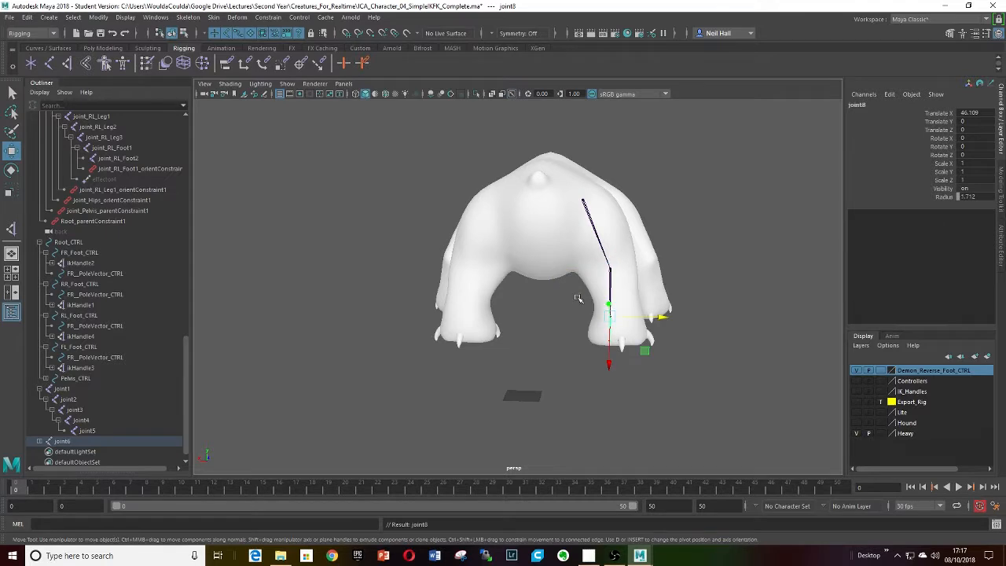
left_click_drag(660, 318, 674, 318)
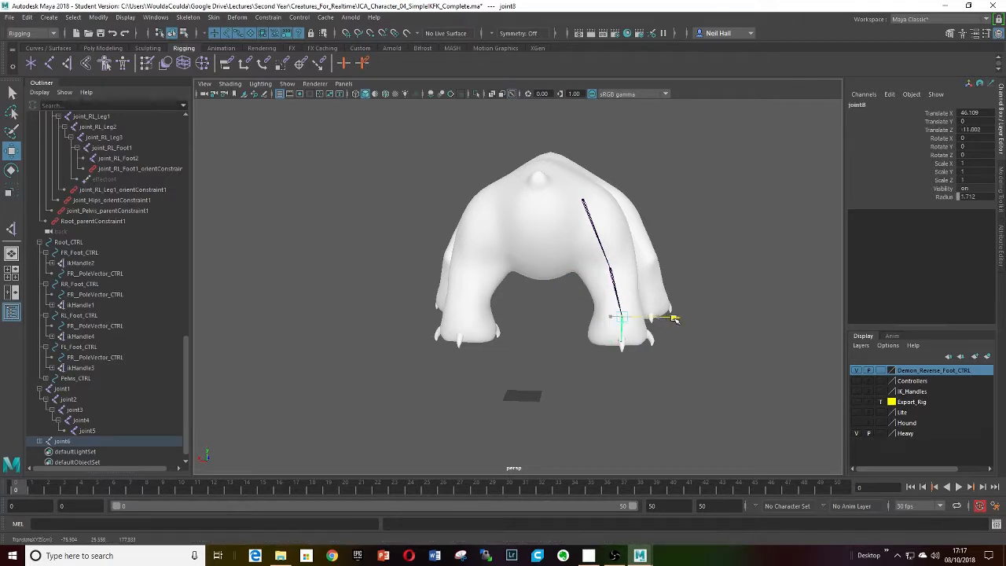
left_click_drag(673, 279, 556, 277, "alt")
middle_click_drag(555, 276, 604, 295, "alt")
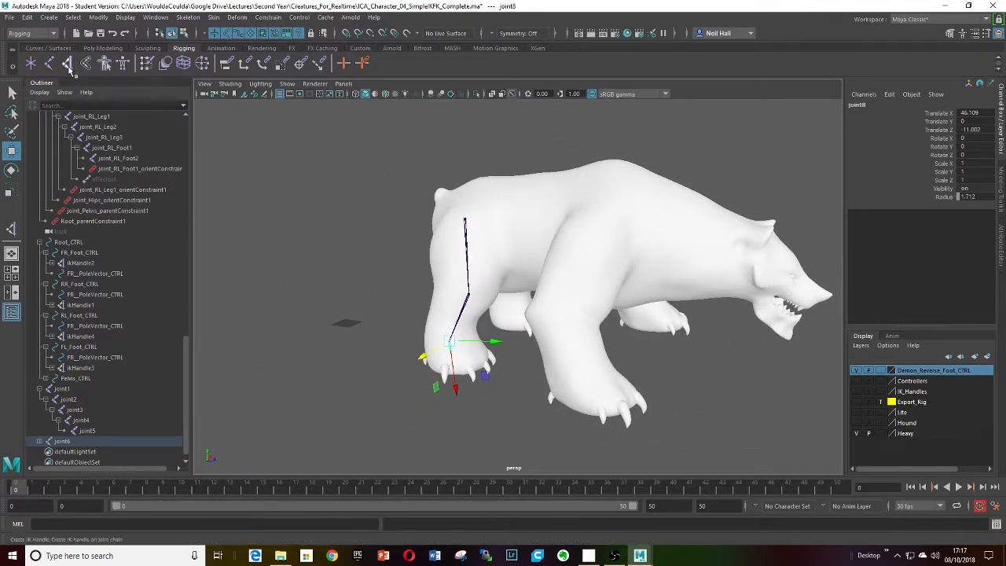
Step: Select the hip joint and launch the joint orientation tool with the MEL command cometJointOrient
left_click(466, 220)
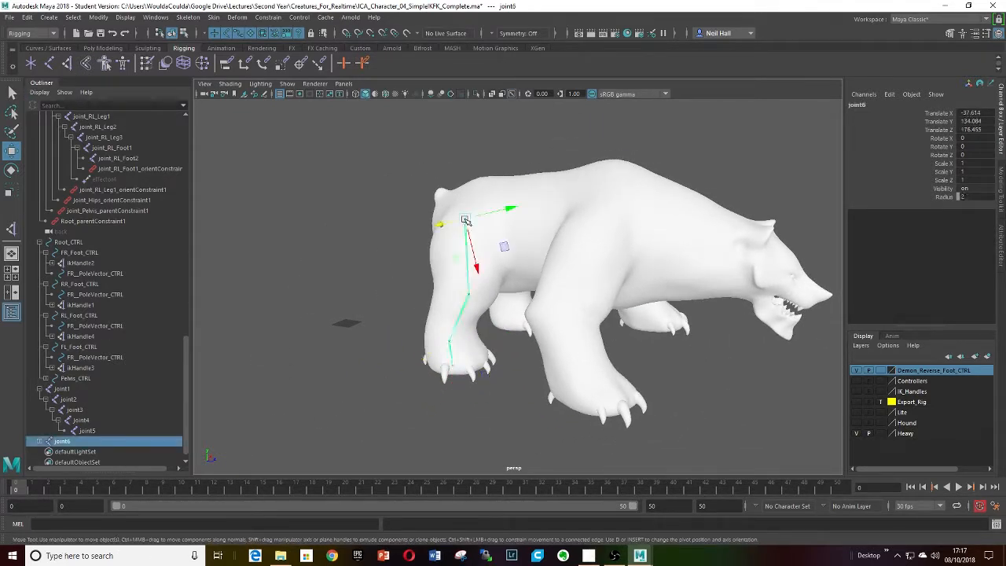
left_click(73, 522)
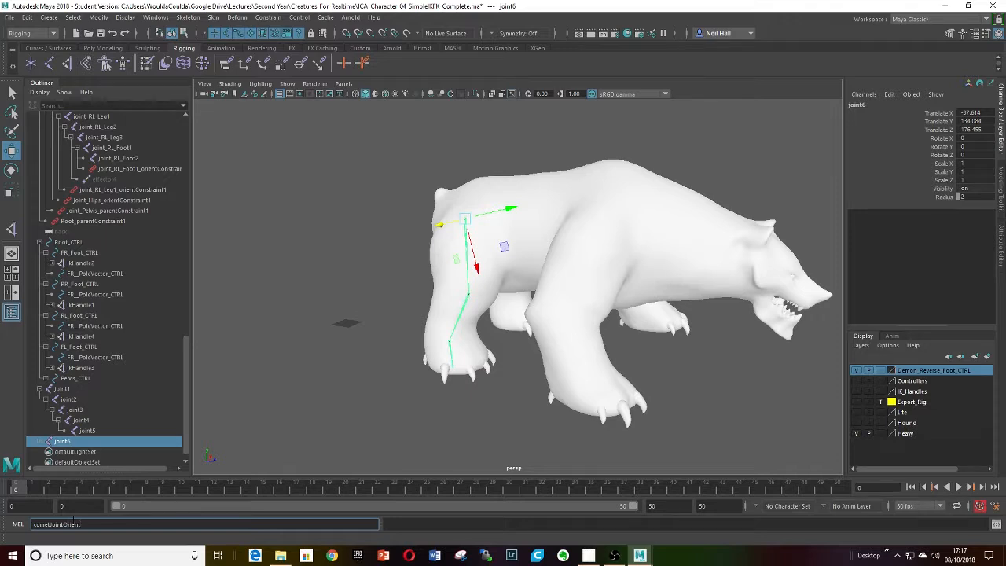
type("cometJointOrient")
key("Return")
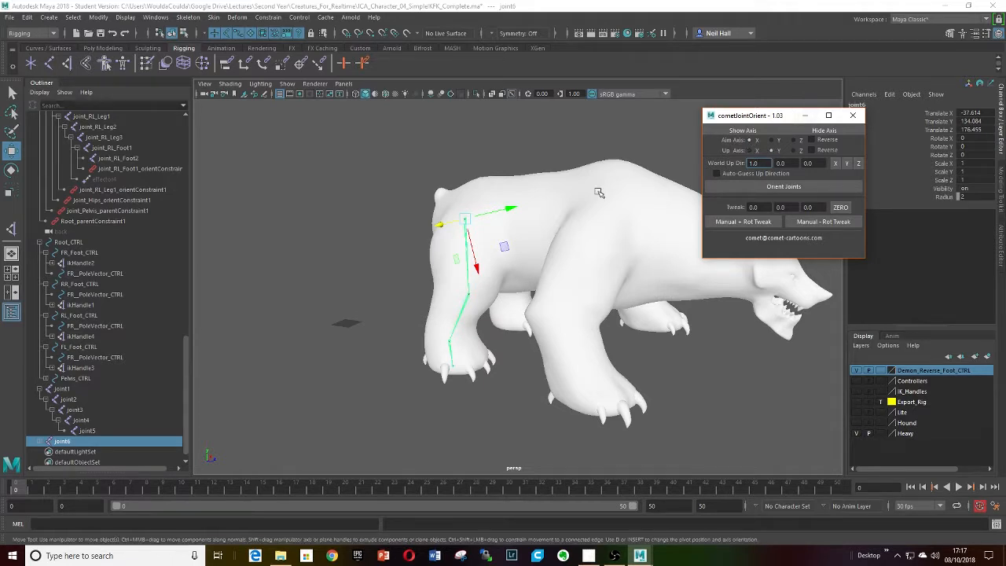
Step: Select all four joints of the hind-leg chain and orient them with world up direction Y, inspecting their axes
scroll(187, 406, "down", 1)
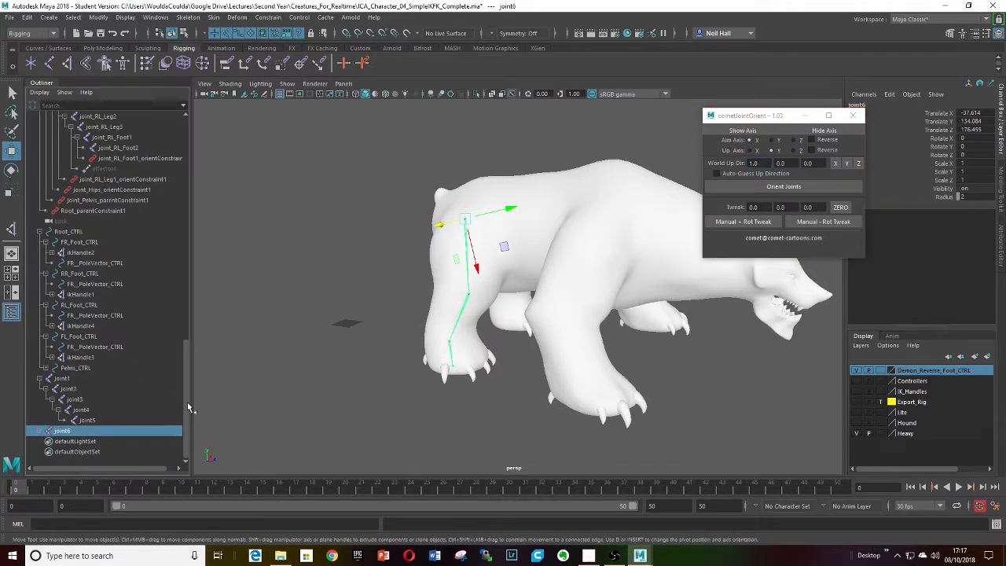
left_click(41, 432)
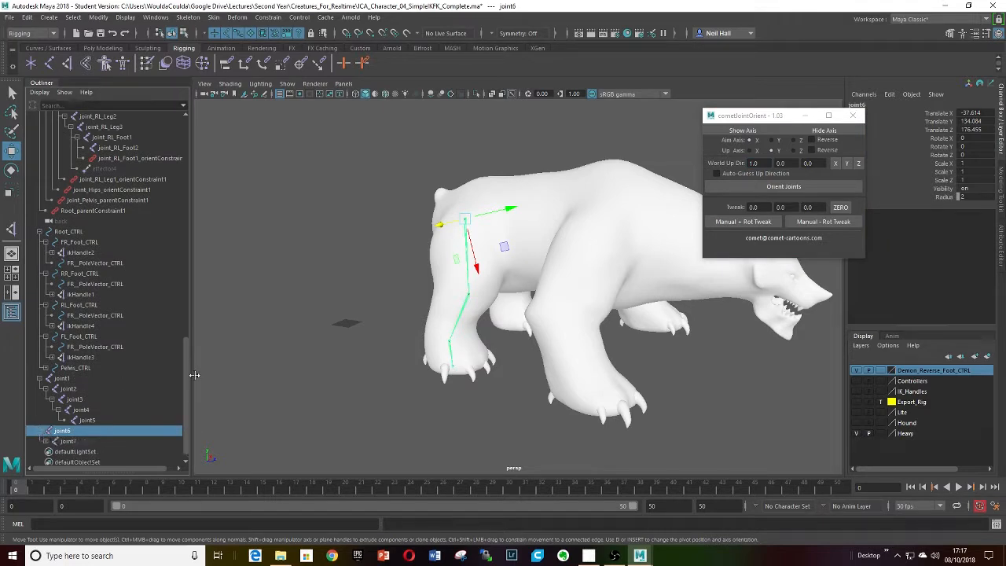
scroll(190, 369, "down", 1)
left_click(45, 431)
left_click(51, 441)
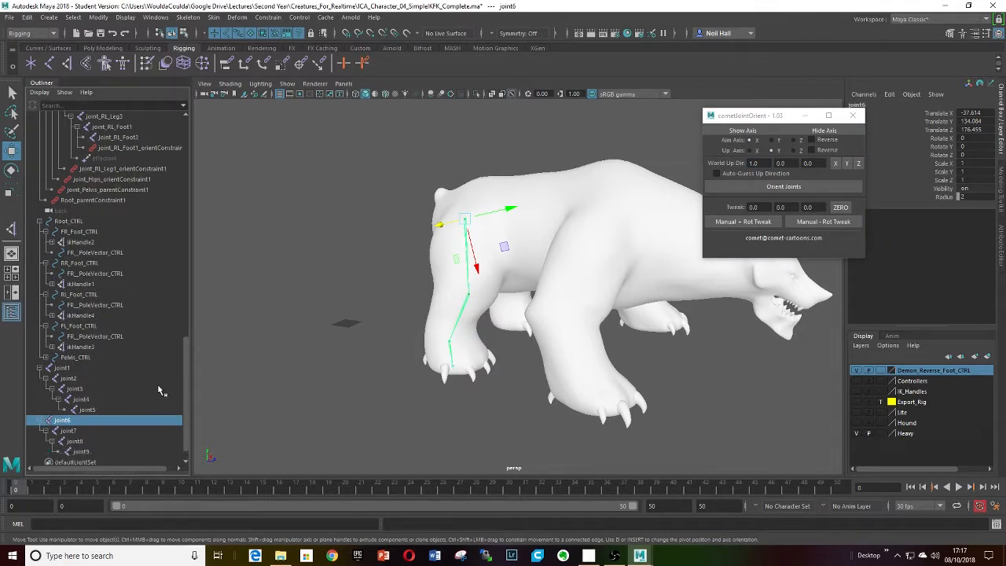
scroll(189, 370, "down", 2)
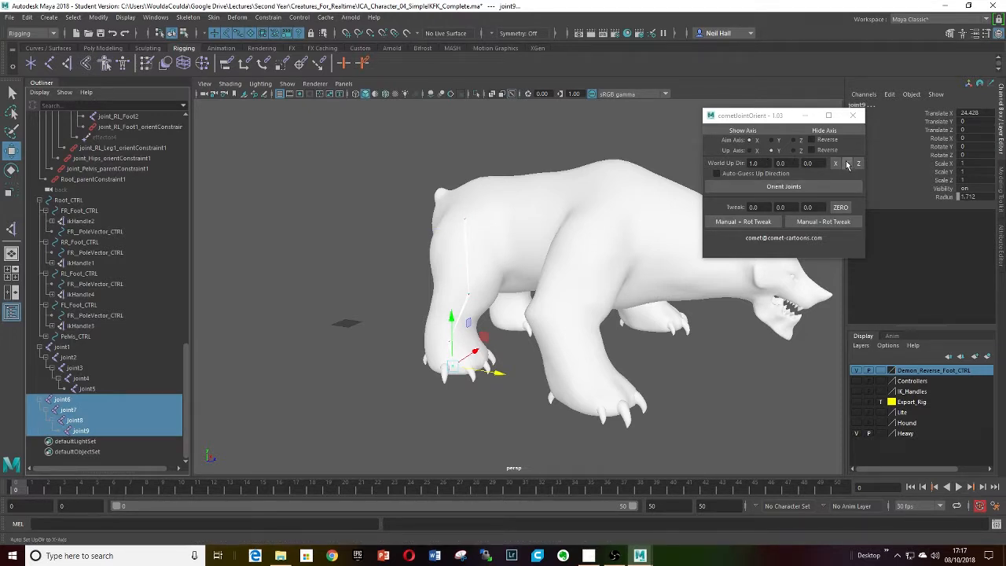
left_click(846, 163)
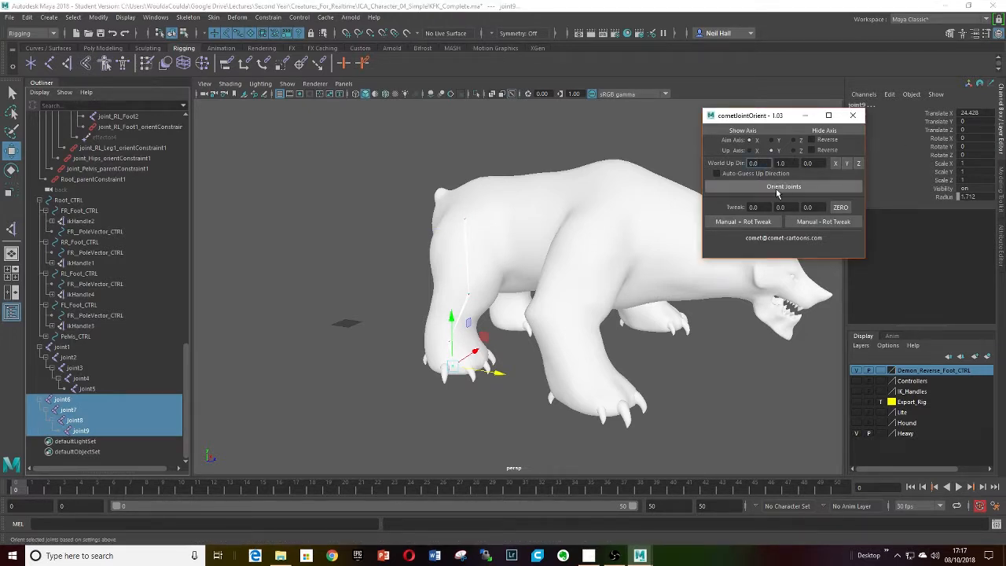
left_click(777, 189)
key("f")
left_click(742, 131)
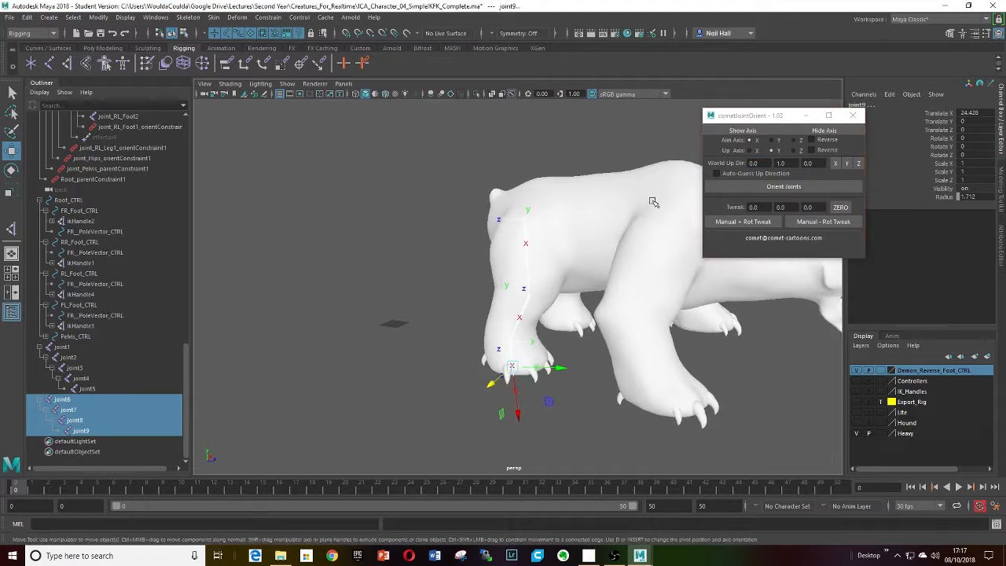
left_click_drag(653, 202, 572, 271, "alt")
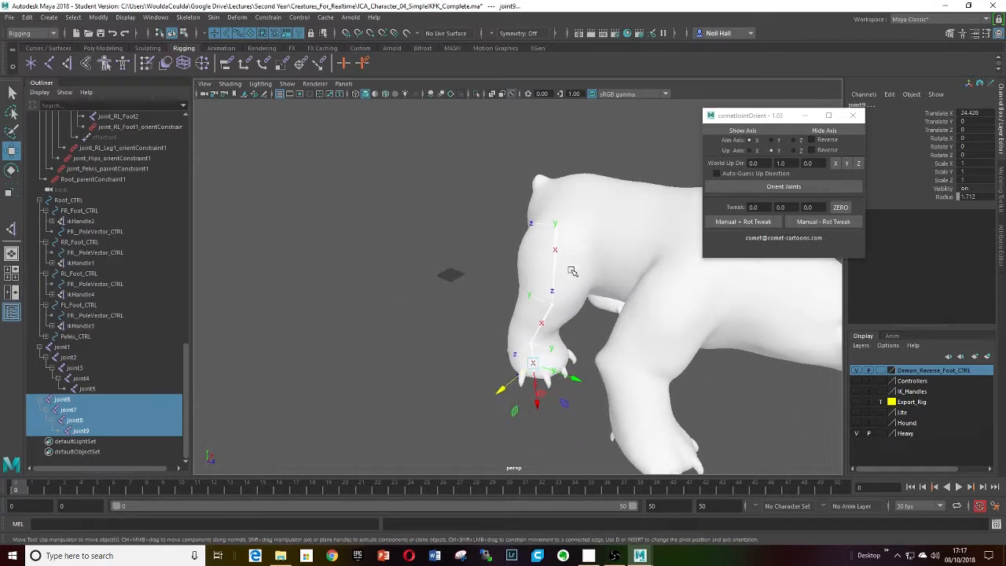
left_click_drag(542, 306, 516, 292, "alt")
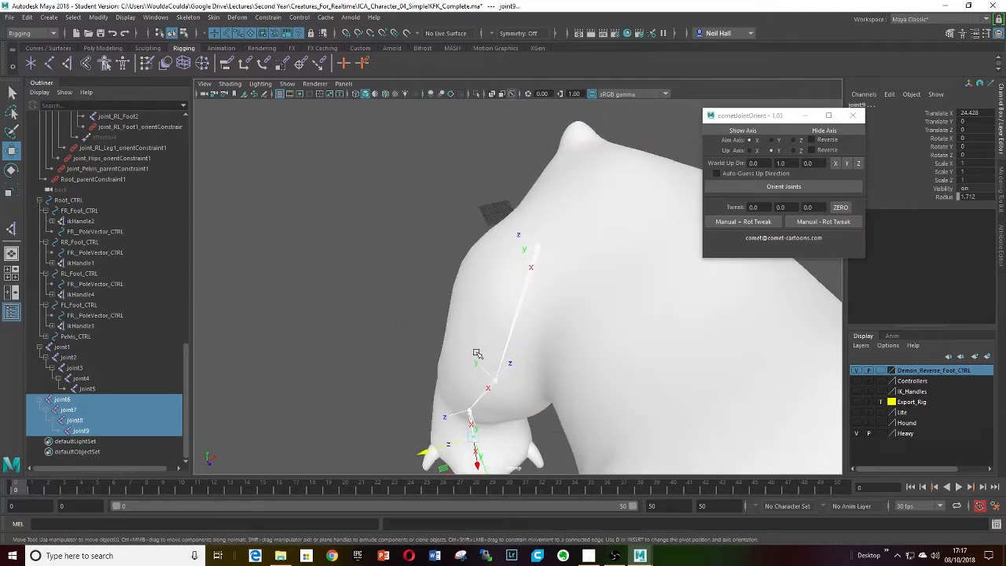
left_click_drag(522, 341, 528, 299, "alt")
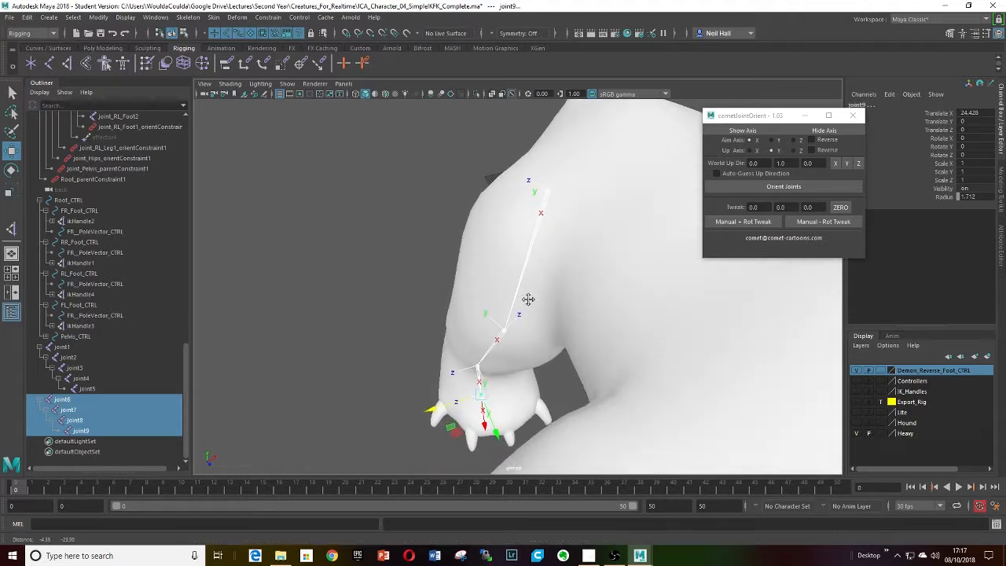
Step: Select the hind leg's knee joint and reorient it with the up axis reversed
left_click(491, 349)
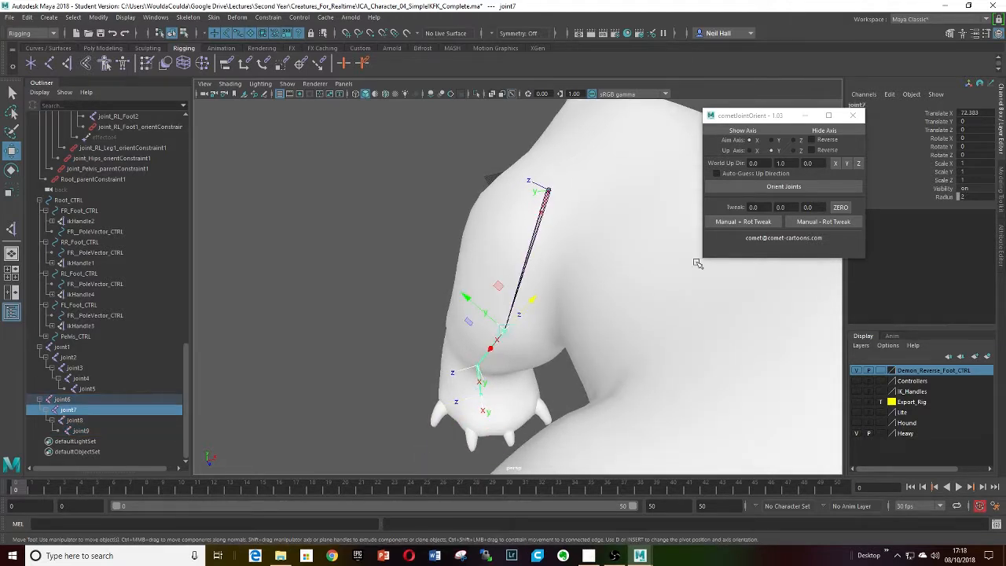
left_click(812, 151)
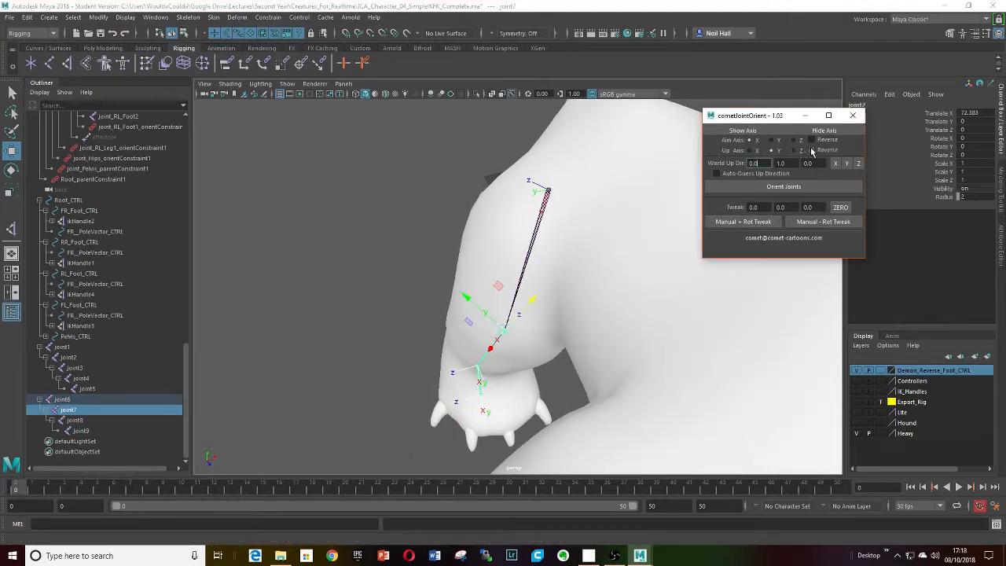
left_click(811, 150)
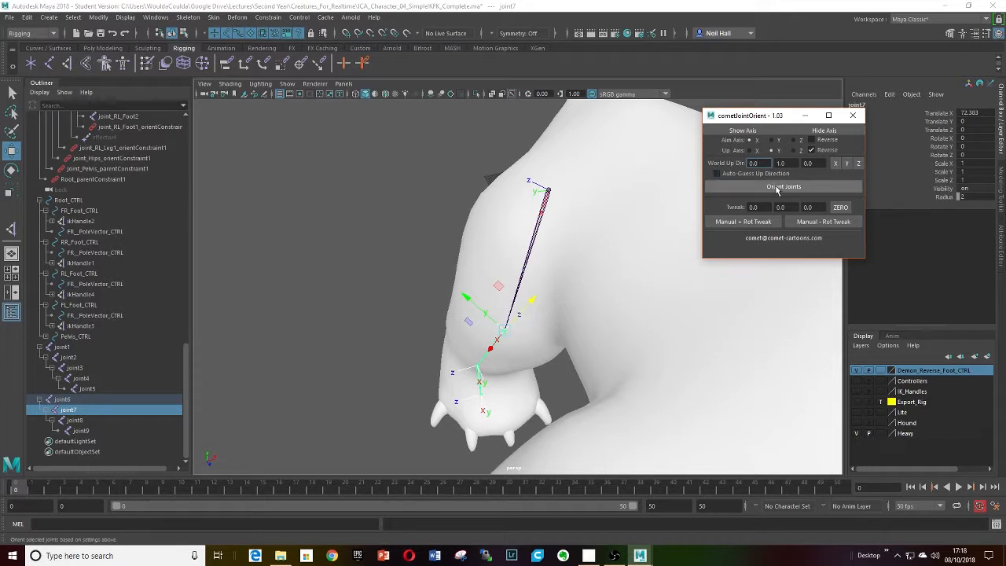
left_click(776, 189)
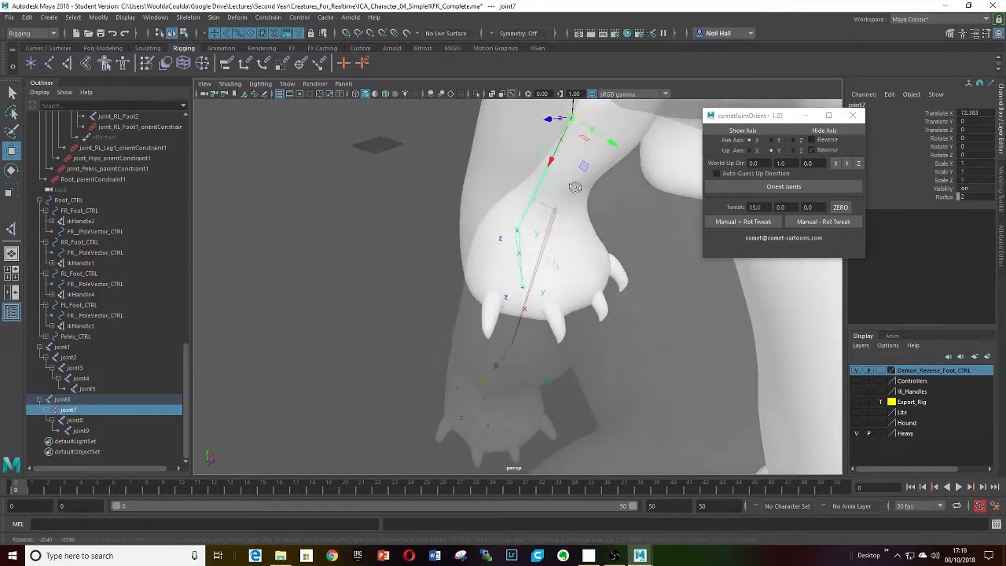
Step: Rotate the orientation of the knee joint and the hip joint in the negative direction with an X tweak of 15.0
left_click_drag(575, 187, 491, 342, "alt")
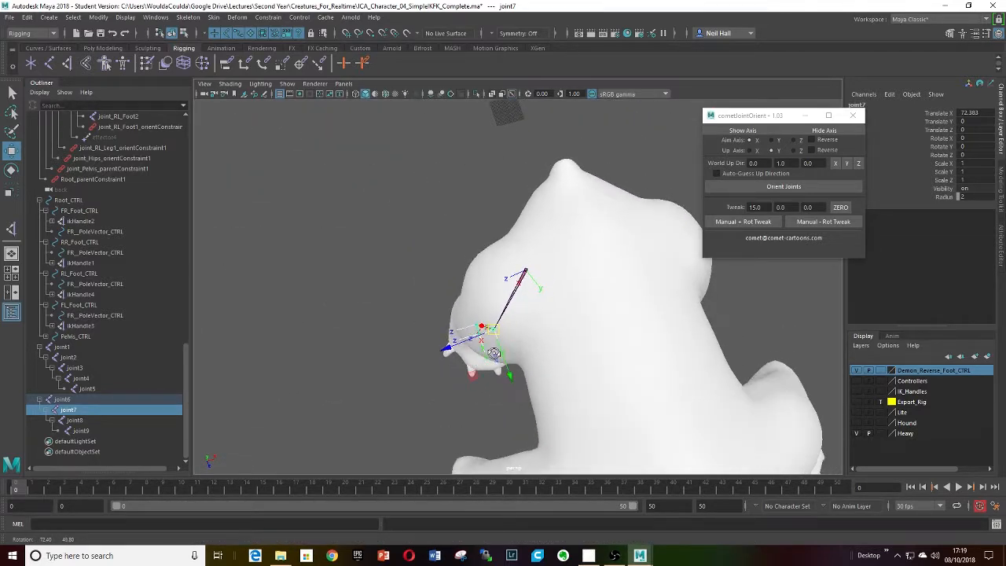
left_click(804, 222)
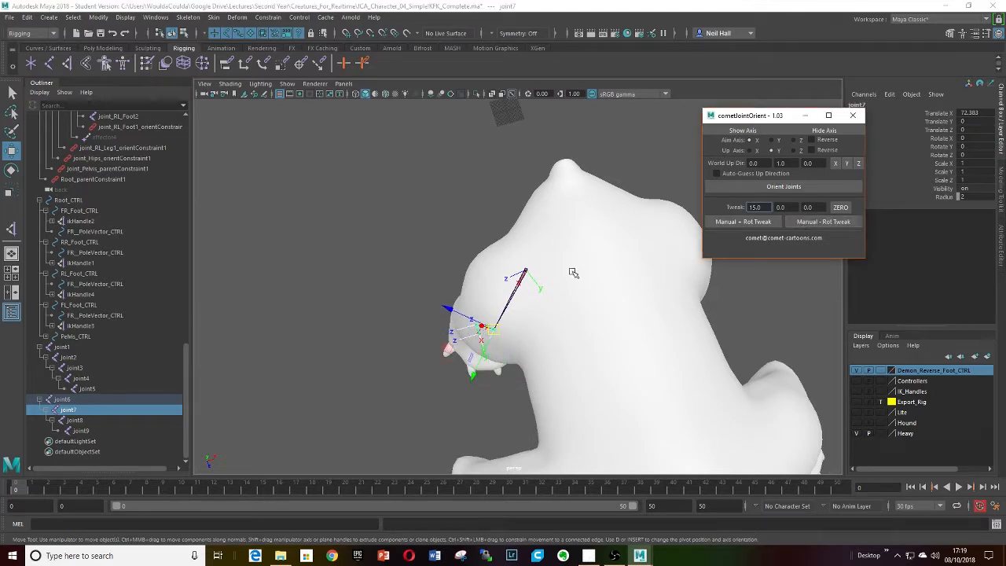
left_click_drag(574, 272, 532, 286, "alt")
left_click(535, 289)
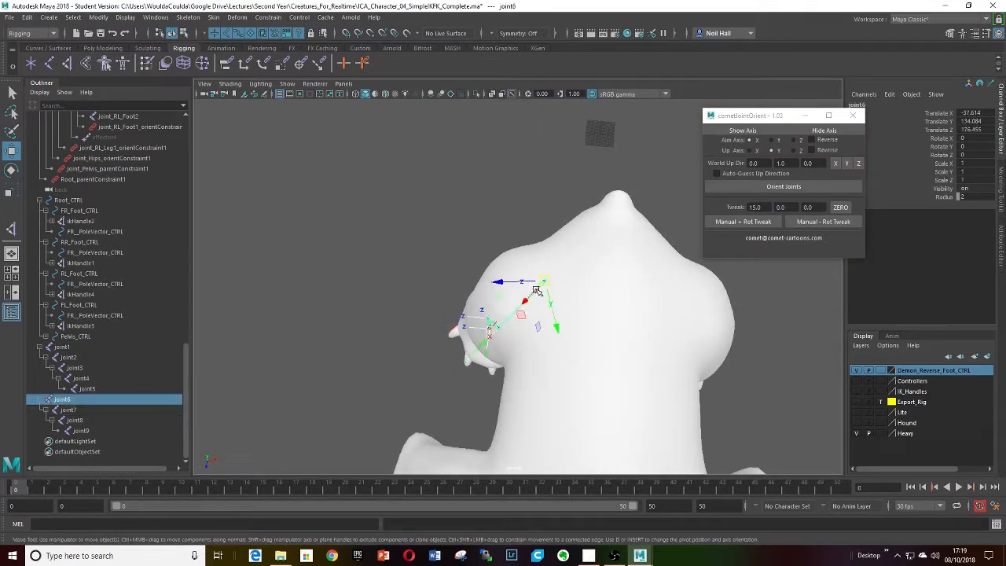
left_click(819, 224)
left_click(818, 223)
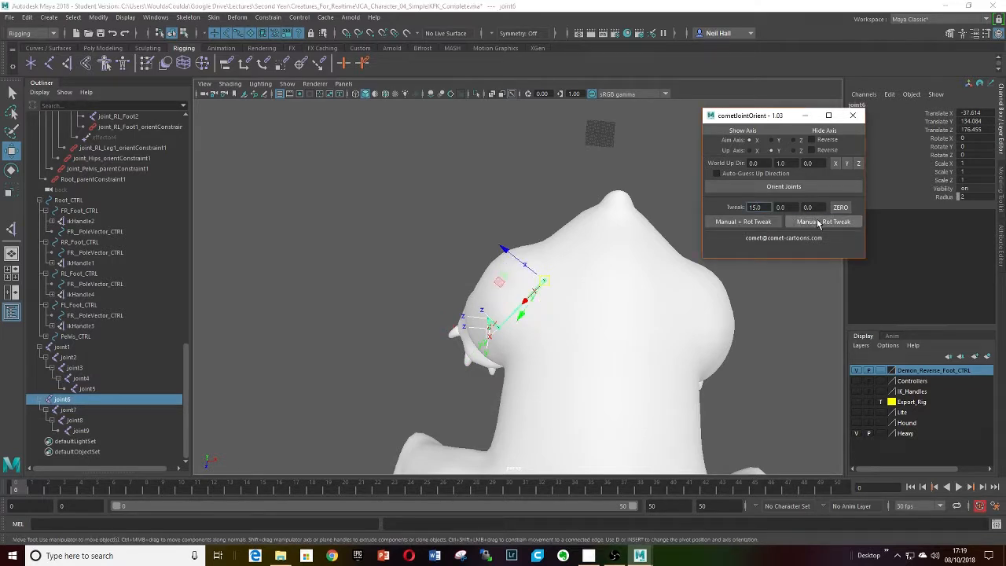
Step: Create an IK handle running from the hip joint to the ankle joint of the hind leg
left_click_drag(554, 280, 510, 249, "alt")
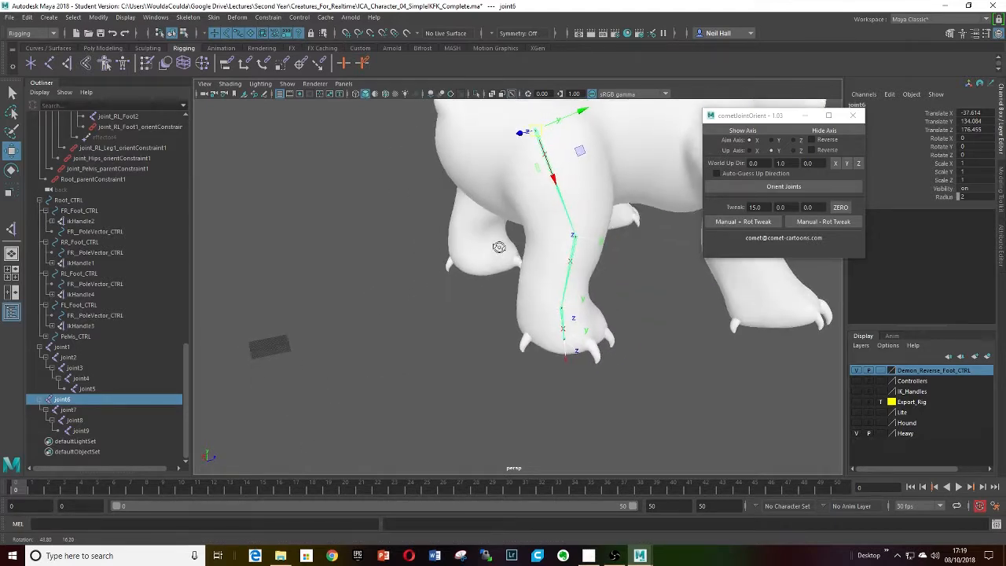
left_click(67, 66)
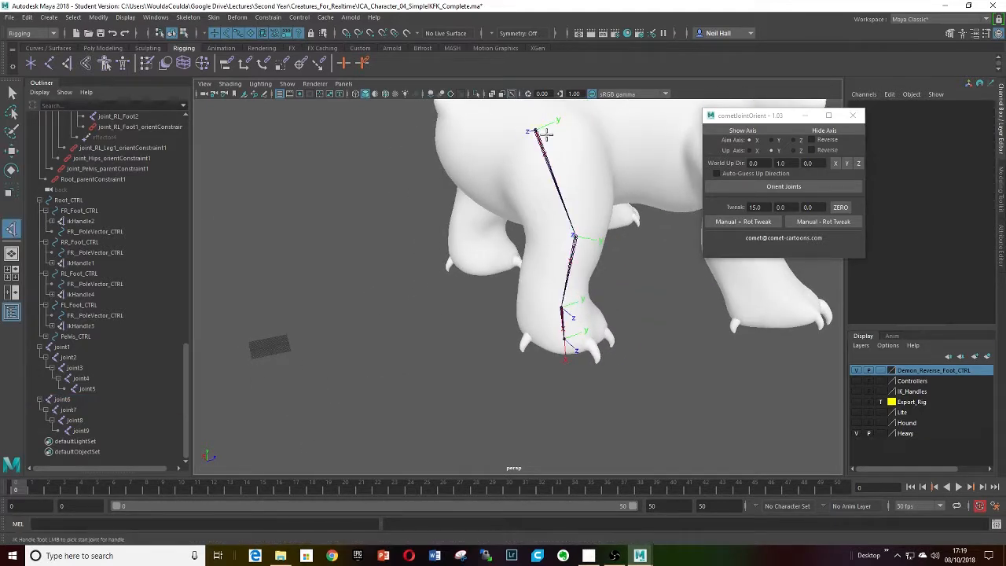
left_click(534, 130)
left_click(558, 309)
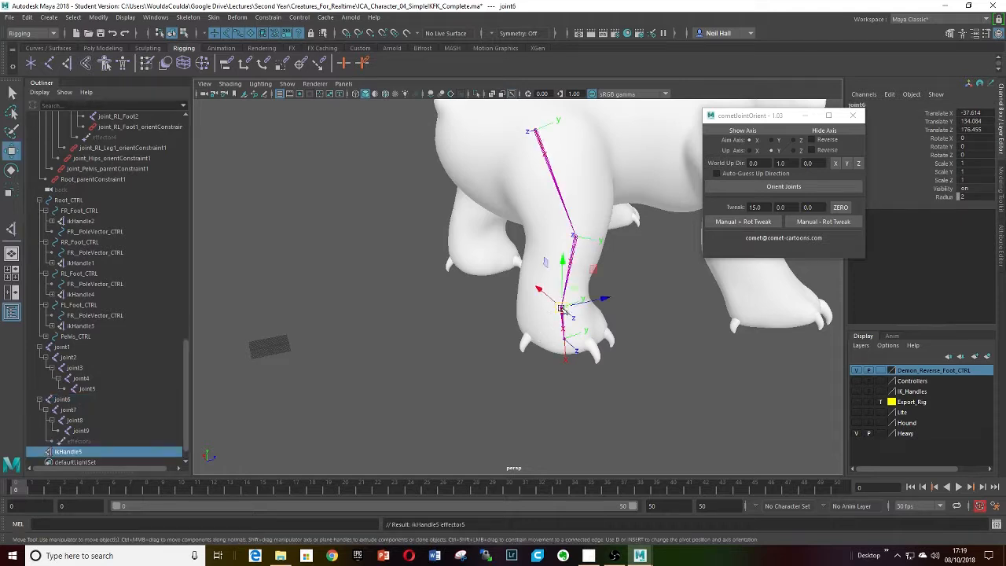
Step: Test the leg's bend by moving the new ankle IK handle, undo the move and deselect the handle
key("w")
left_click_drag(554, 303, 461, 330, "alt")
key("ctrl+z")
scroll(482, 312, "up", 3)
left_click(360, 350)
scroll(319, 366, "down", 3)
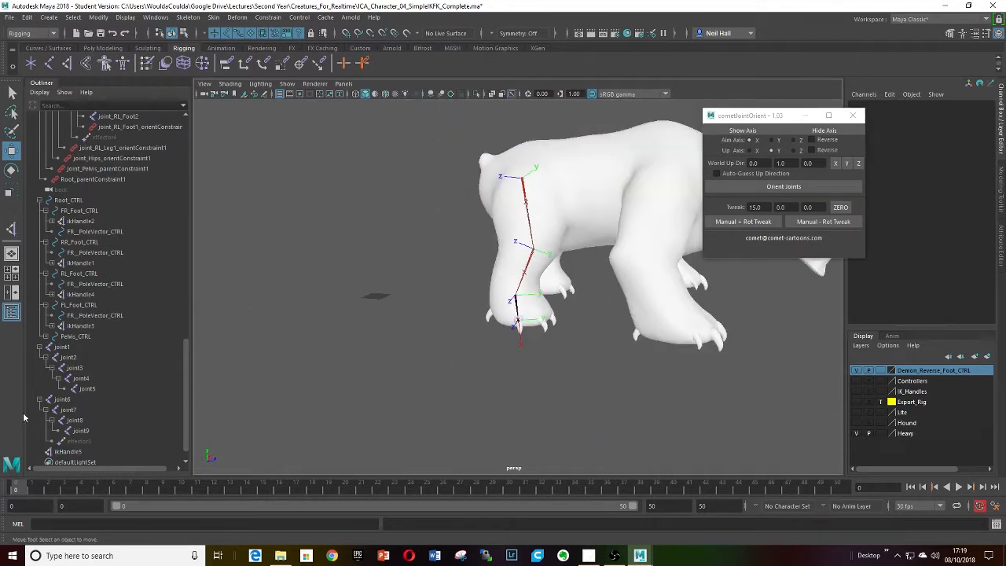
Step: Select all four hind-leg joints, hide their local axes and clear the selection
left_click(63, 399)
left_click(80, 431, "shift")
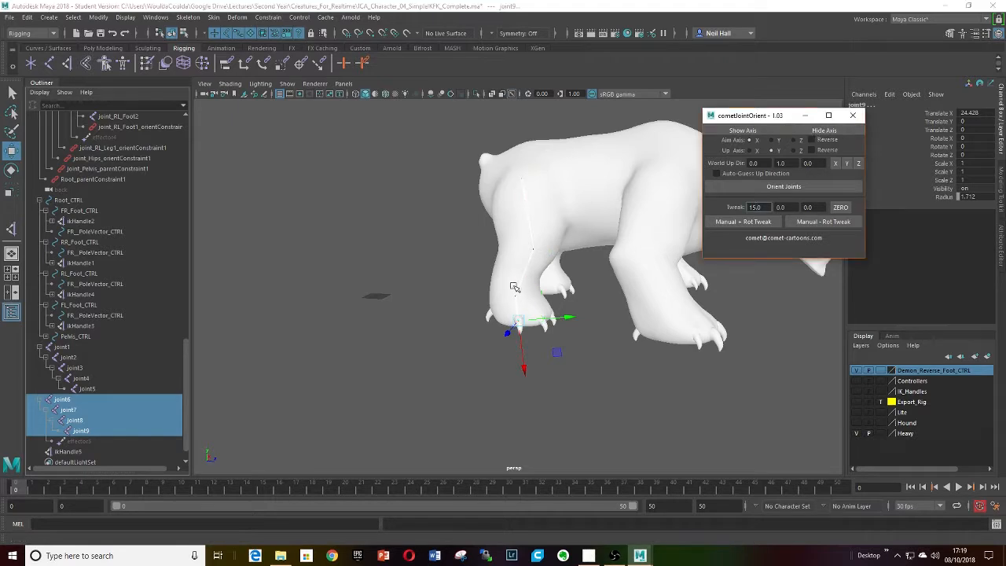
left_click_drag(514, 288, 555, 311, "alt")
left_click(484, 289)
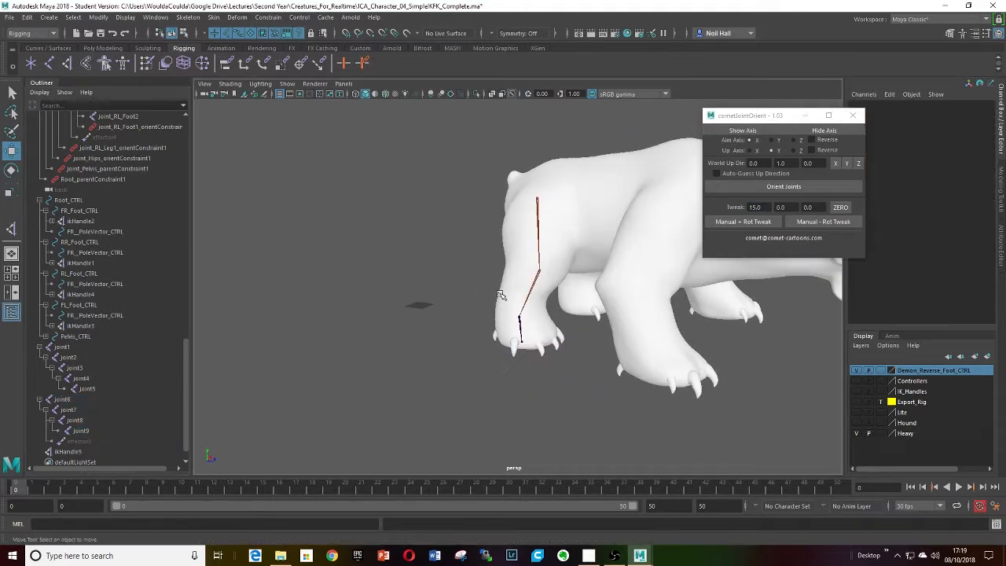
Step: Create a second IK handle from the ankle joint to the end joint of the foot
scroll(488, 286, "up", 3)
middle_click_drag(487, 283, 458, 270, "alt")
left_click_drag(401, 316, 520, 238, "alt")
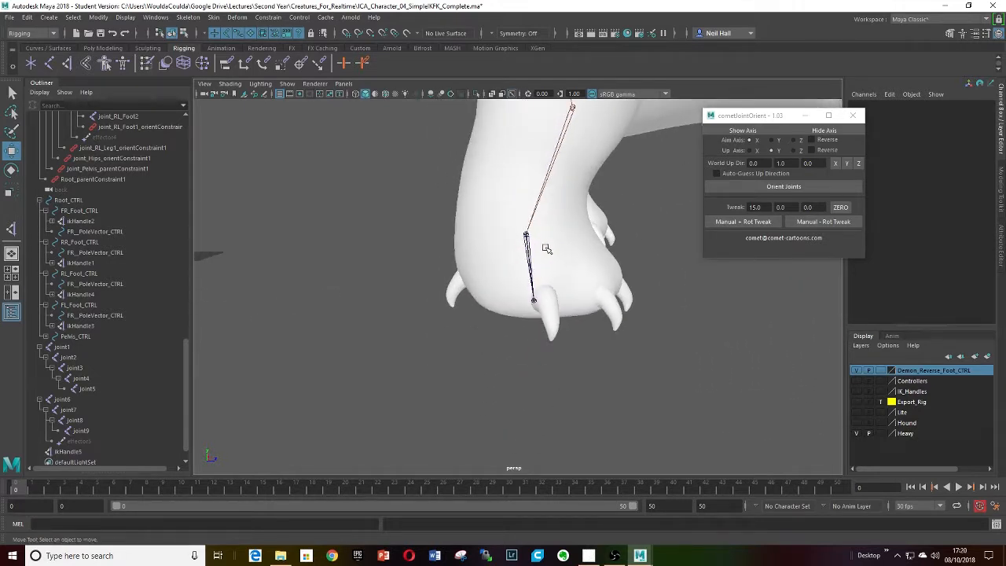
scroll(546, 249, "down", 3)
middle_click_drag(547, 242, 557, 309, "alt")
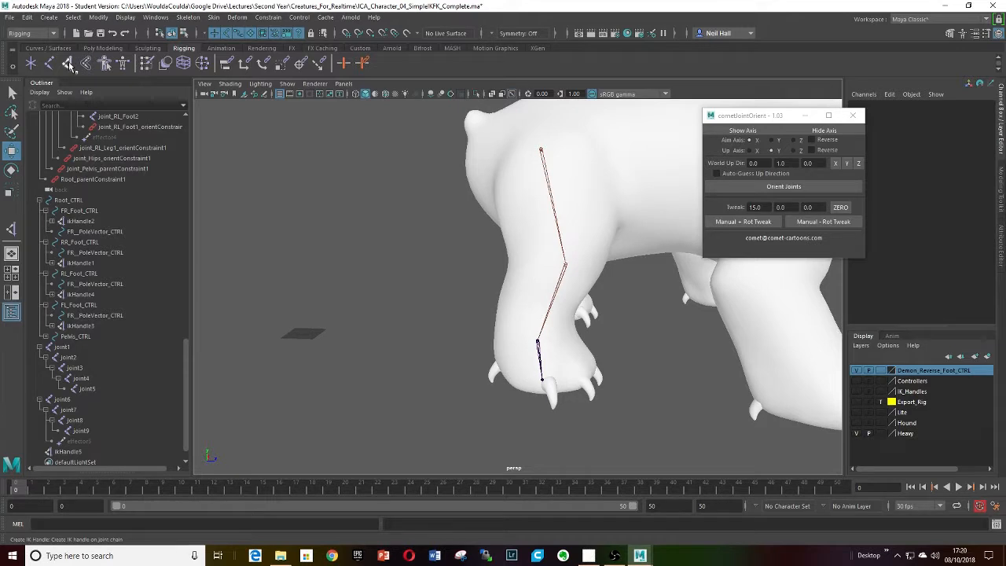
key("y")
left_click(538, 340)
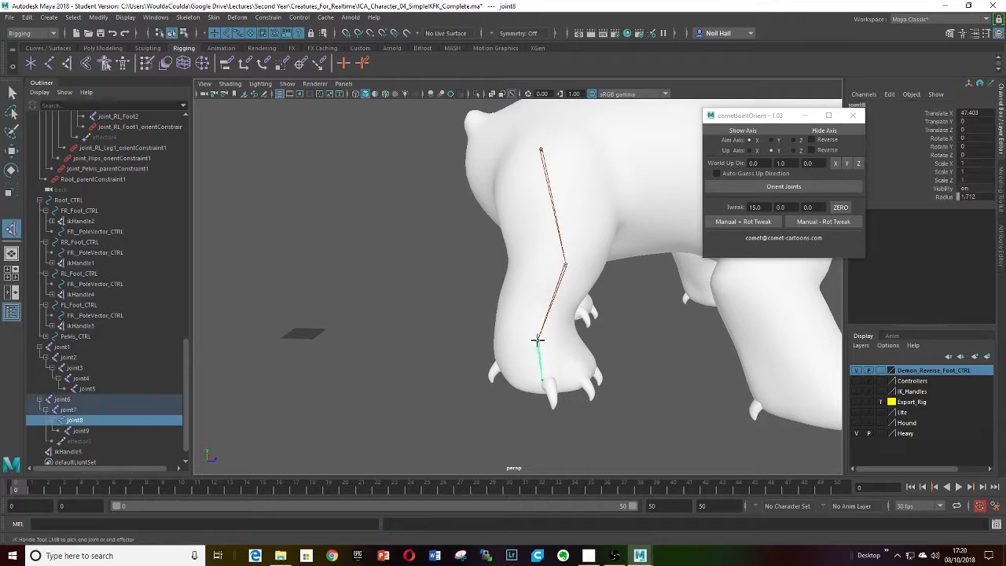
left_click(542, 380)
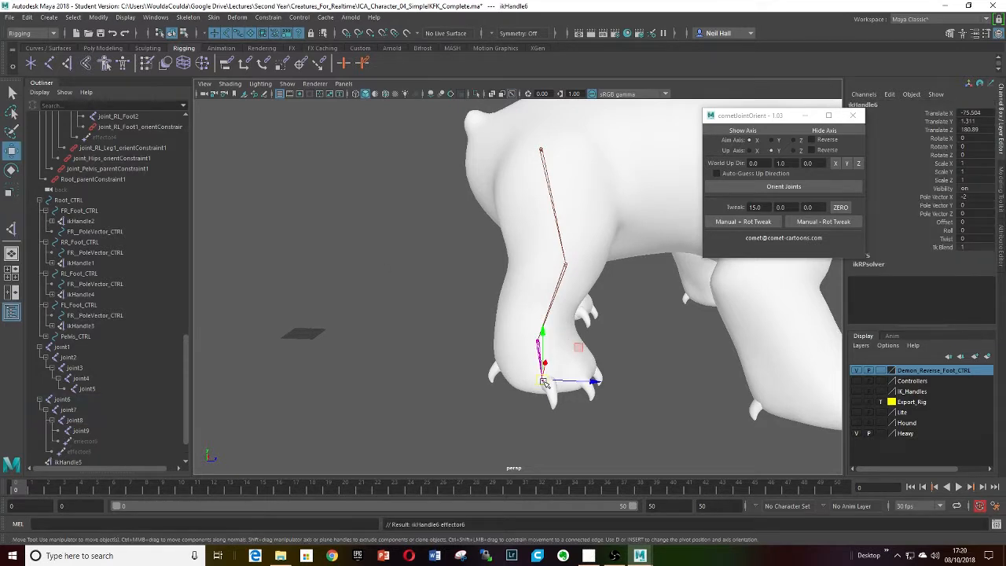
Step: Test the foot by moving its new IK handle, and undo the move
left_click_drag(557, 362, 512, 314, "alt")
key("ctrl+z")
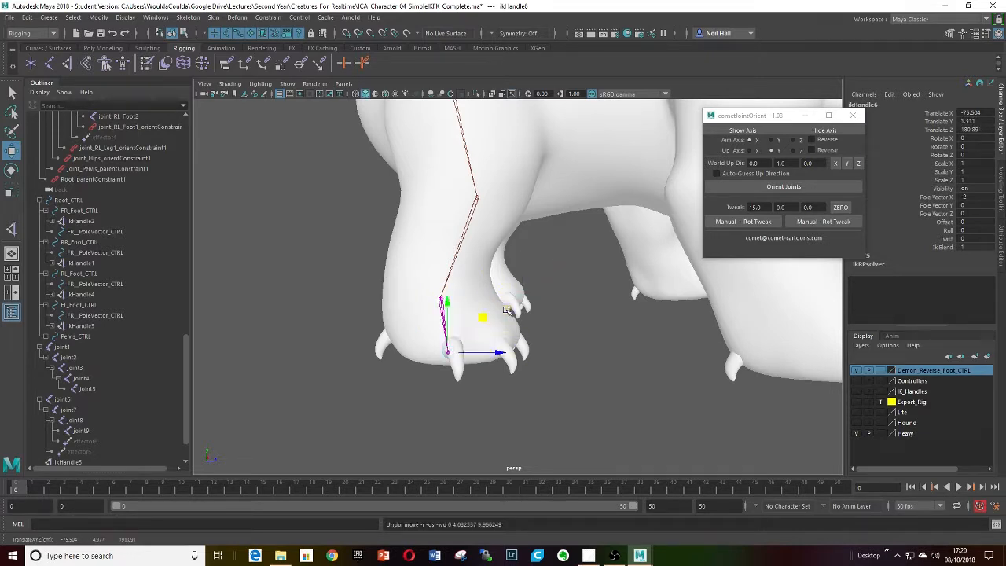
mouse_move(486, 322)
left_mouse_down("alt")
mouse_move(508, 292)
mouse_move(514, 306)
mouse_move(499, 314)
left_mouse_up("alt")
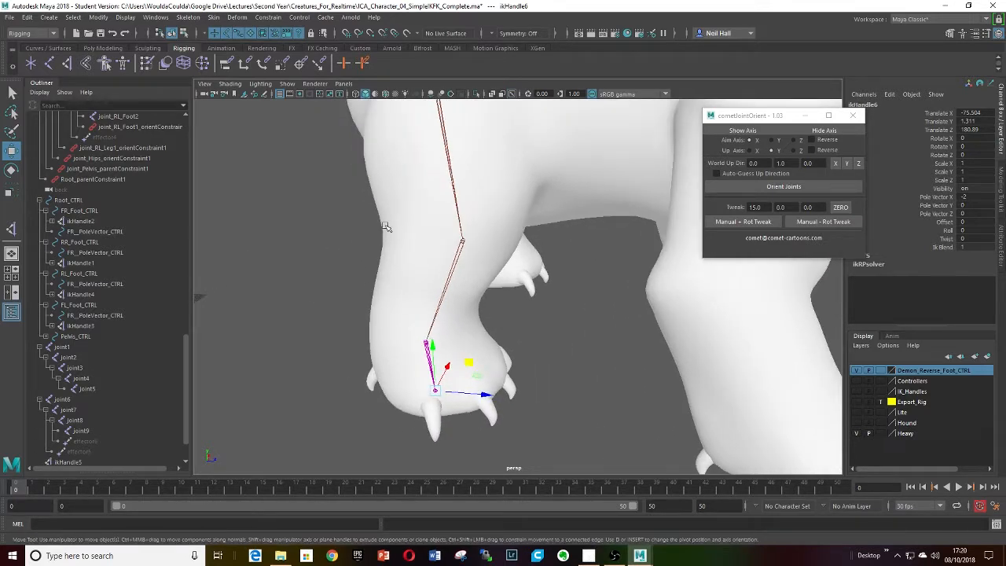
Step: Create a NURBS circle and move it to the hind foot, at about X -69 and Z 193
left_click(48, 48)
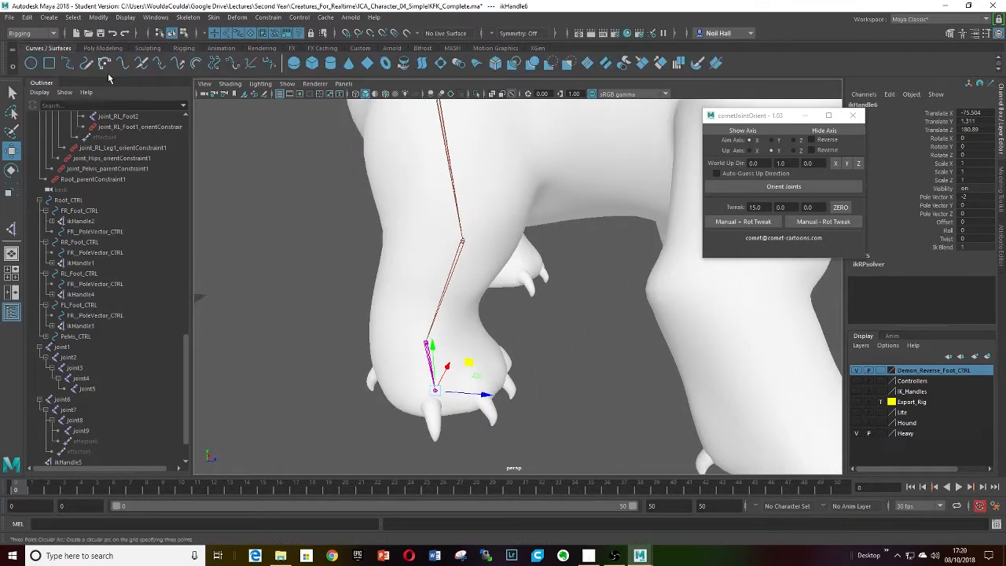
left_click(31, 63)
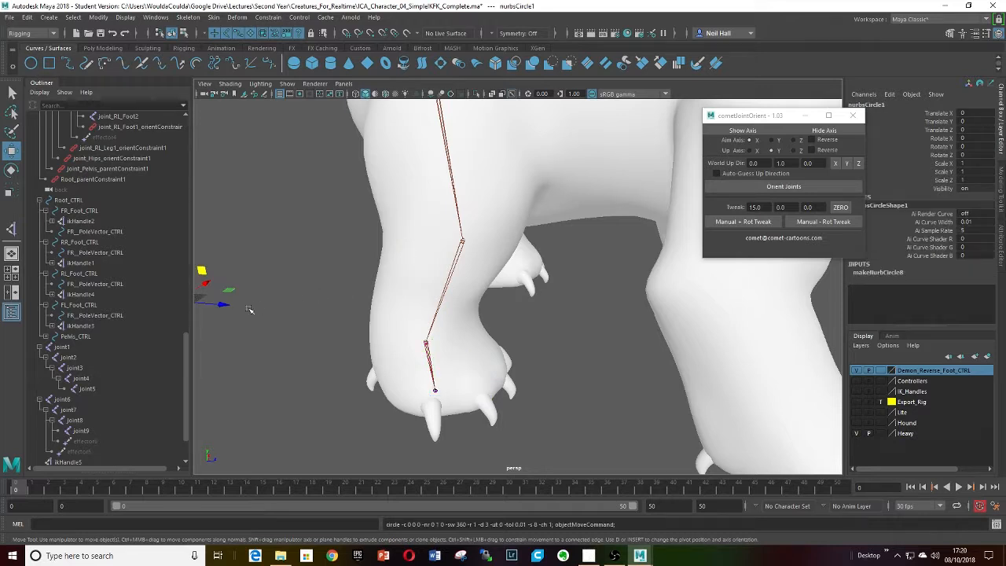
left_click_drag(223, 307, 540, 382)
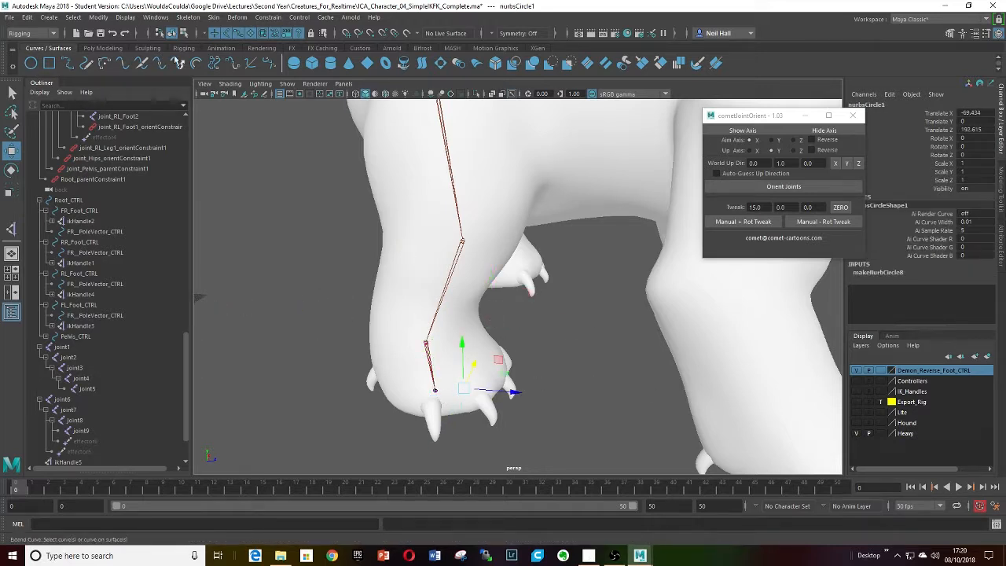
Step: Select all control vertices of the circle and scale them up until the curve surrounds the bear's foot
left_click(451, 429)
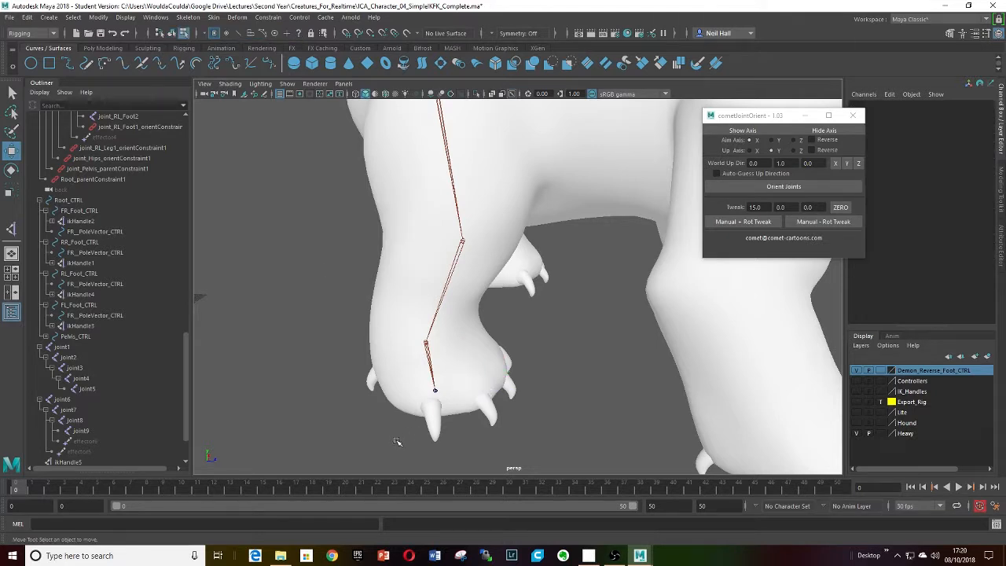
left_click_drag(515, 324, 515, 325)
key("r")
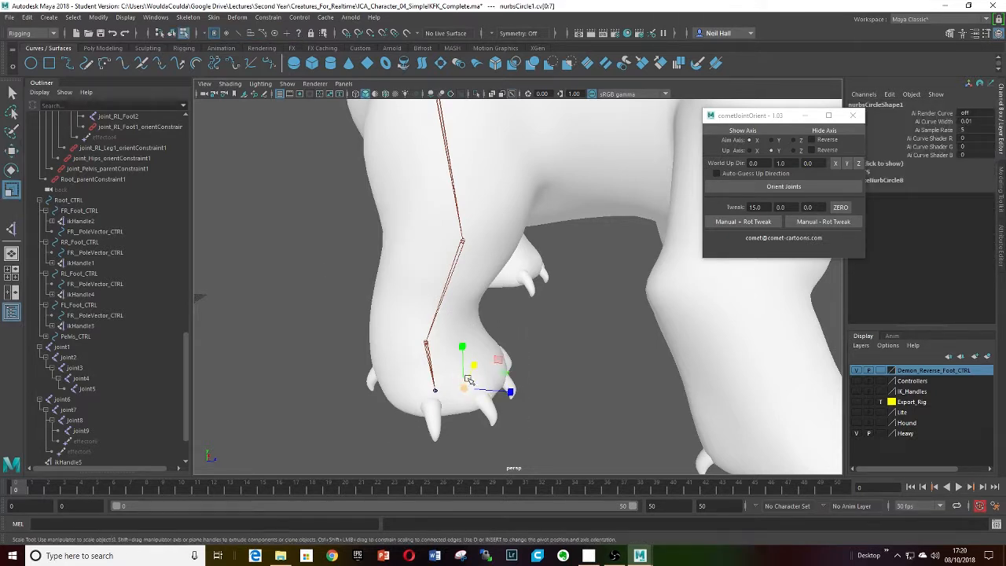
left_click_drag(466, 391, 525, 387)
Step: Move the circle's control vertices so that the curve is centred around the foot from every side
key("w")
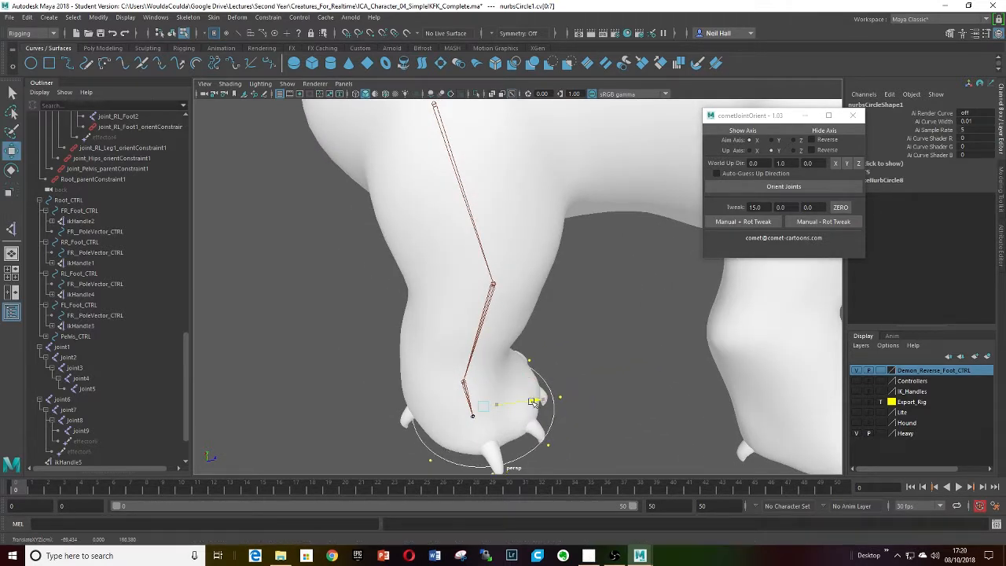
mouse_move(545, 400)
left_mouse_down("alt")
mouse_move(561, 351)
mouse_move(537, 390)
mouse_move(555, 404)
left_mouse_up("alt")
middle_click_drag(594, 352, 580, 369, "alt")
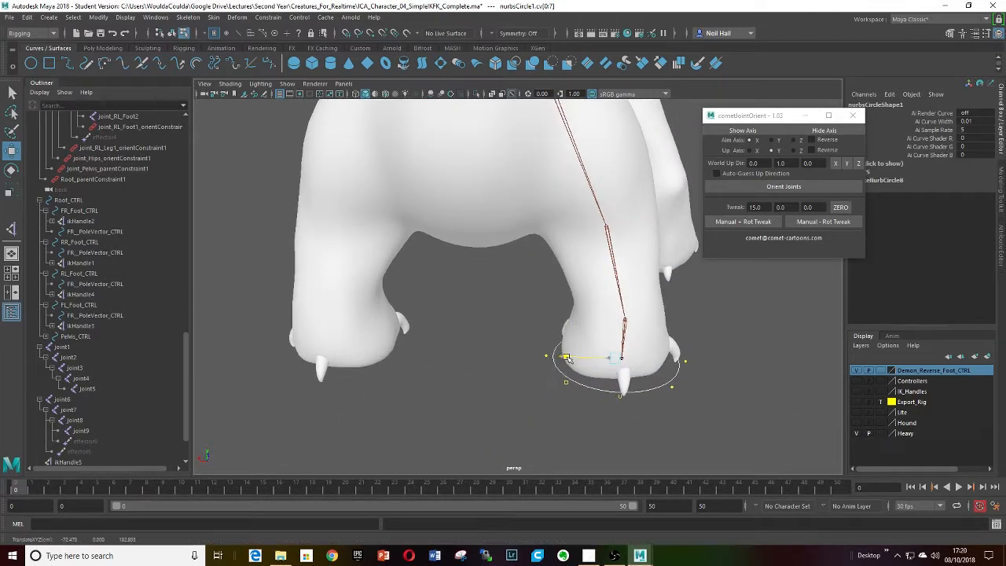
left_click_drag(570, 353, 398, 331, "alt")
left_click_drag(377, 288, 384, 229, "alt")
scroll(444, 289, "up", 8)
key("f")
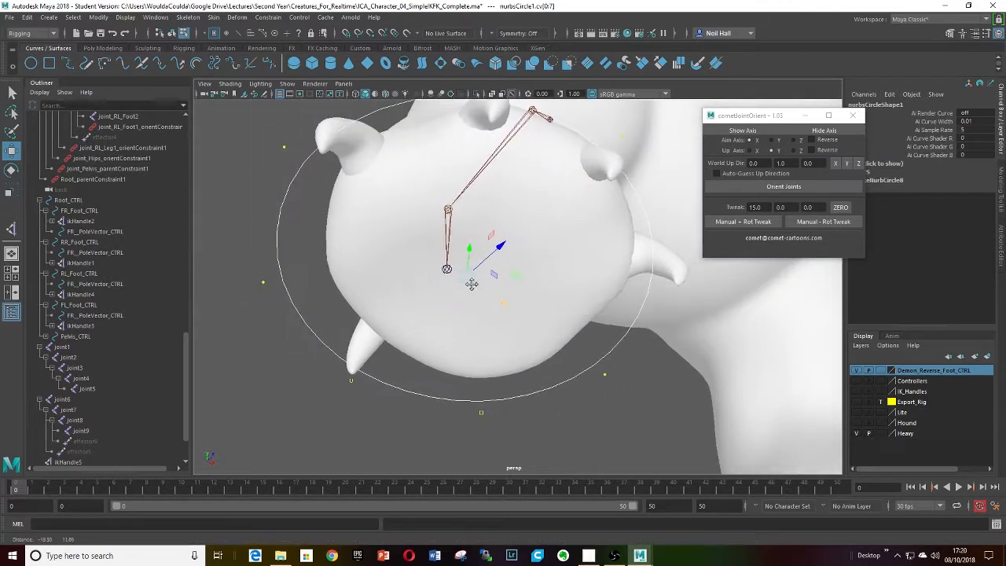
Step: Return to object selection and move the circle's pivot onto the end joint of the foot
left_click(173, 34)
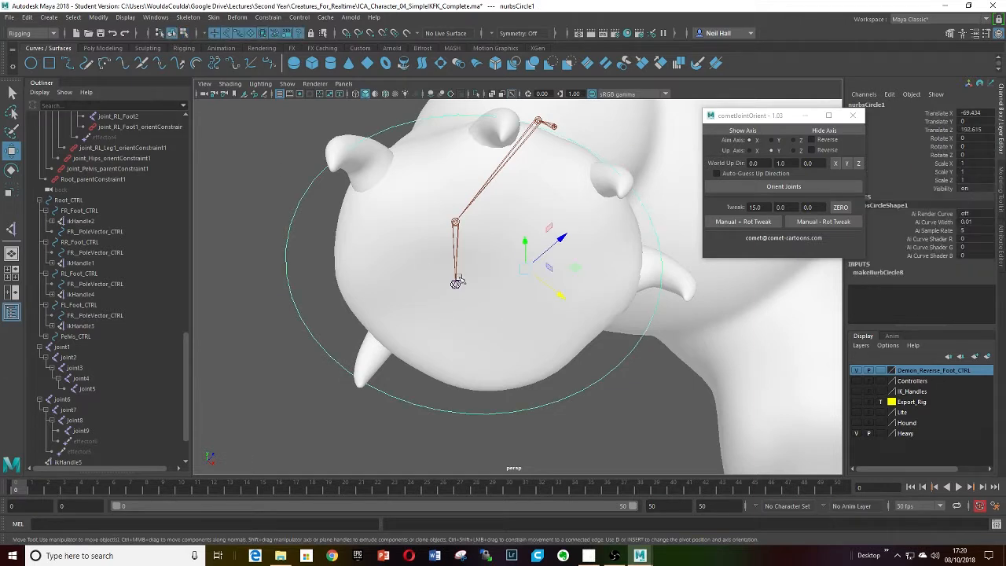
left_click_drag(443, 245, 534, 308, "alt")
key("d")
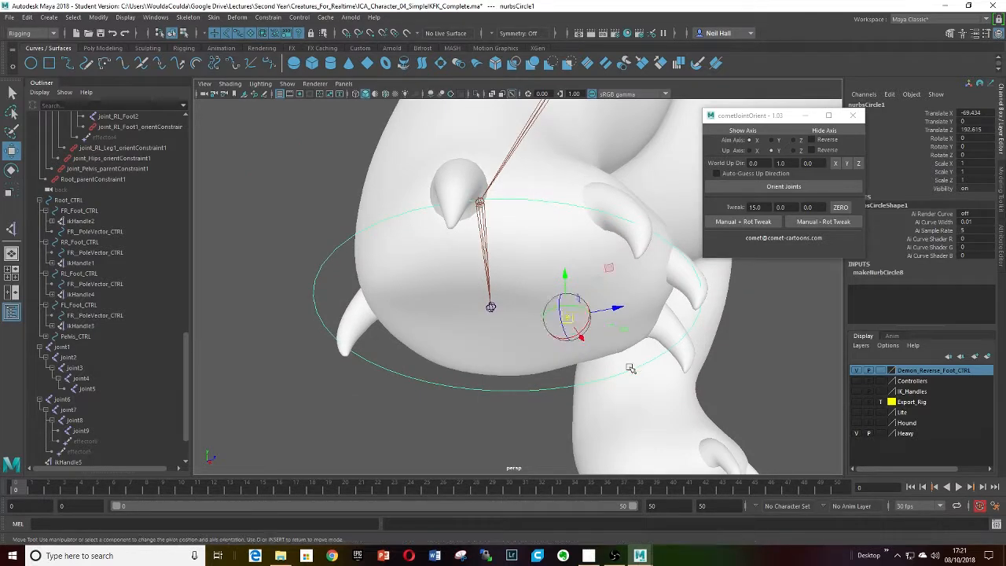
left_click_drag(564, 316, 490, 307)
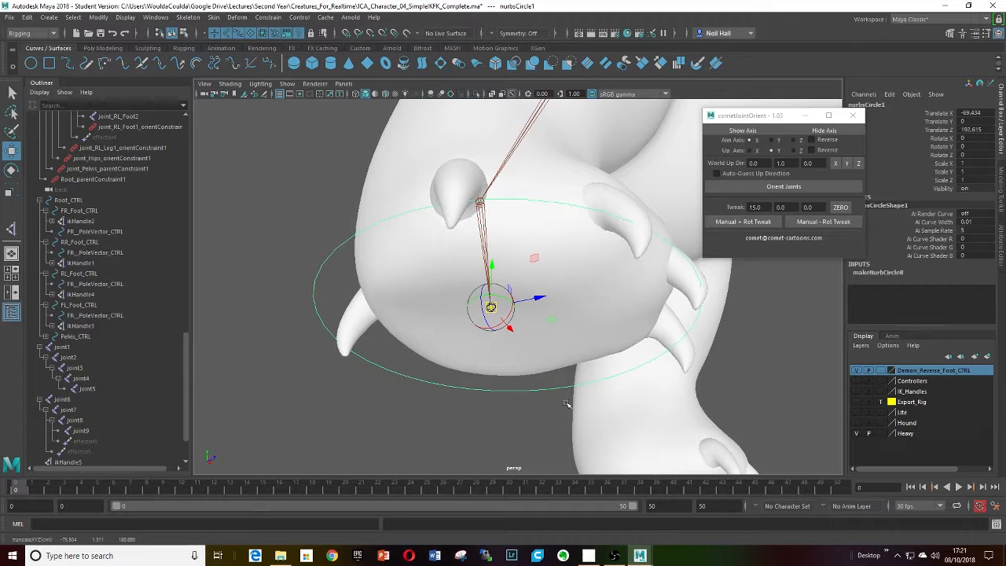
key("d")
Step: In the left view, start a new joint chain with one joint at the foot's rear claw and one at the front claw
left_click_drag(559, 368, 534, 346, "alt")
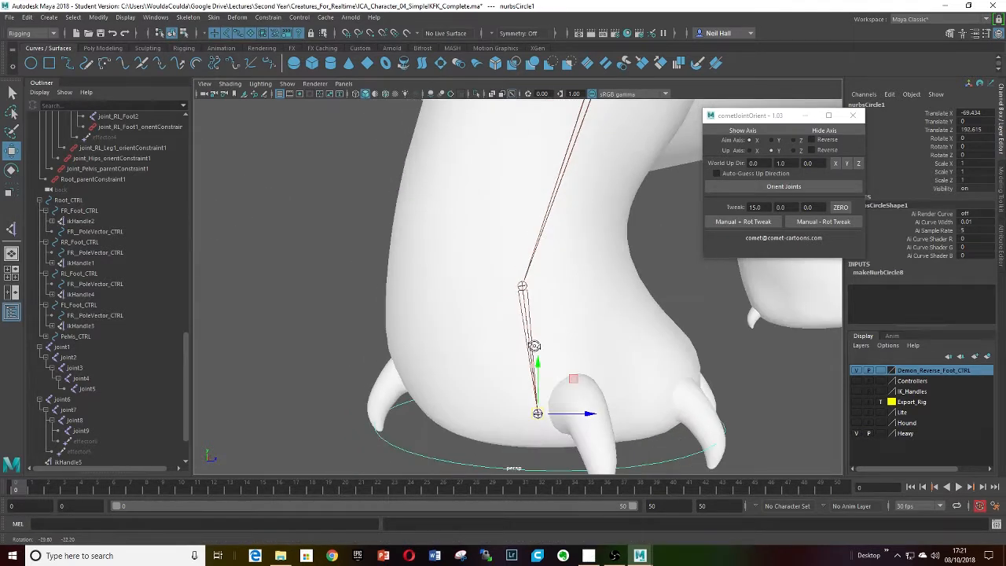
scroll(523, 379, "down", 5)
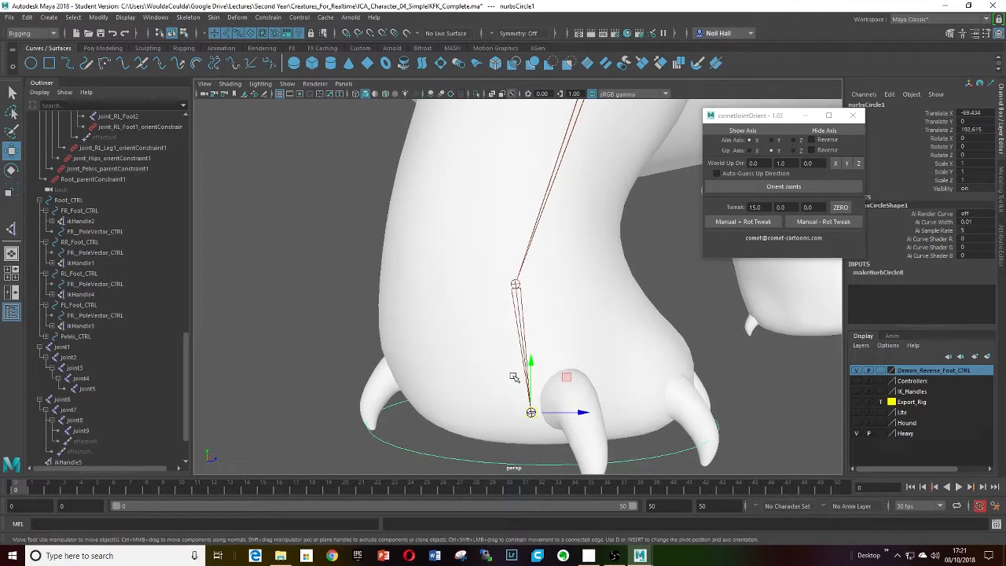
scroll(515, 372, "up", 4)
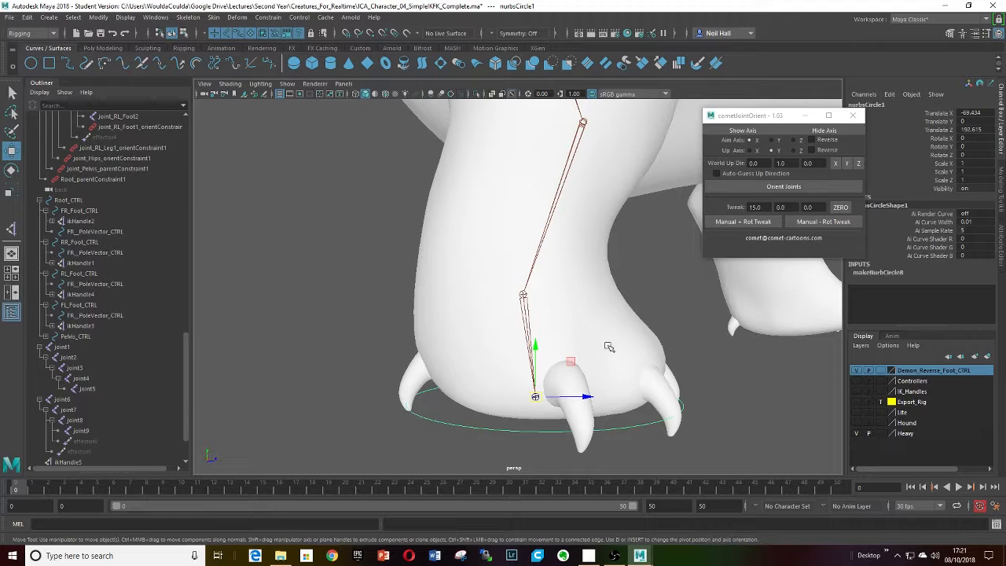
mouse_move(607, 357)
left_mouse_down("alt")
mouse_move(678, 343)
mouse_move(623, 358)
left_mouse_up("alt")
key("space")
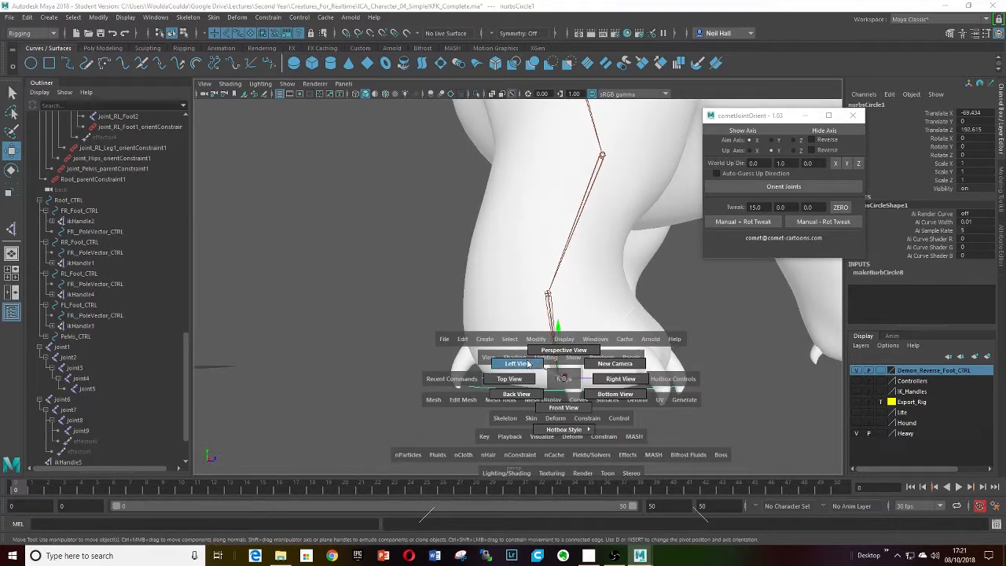
left_click(529, 364)
scroll(503, 308, "up", 6)
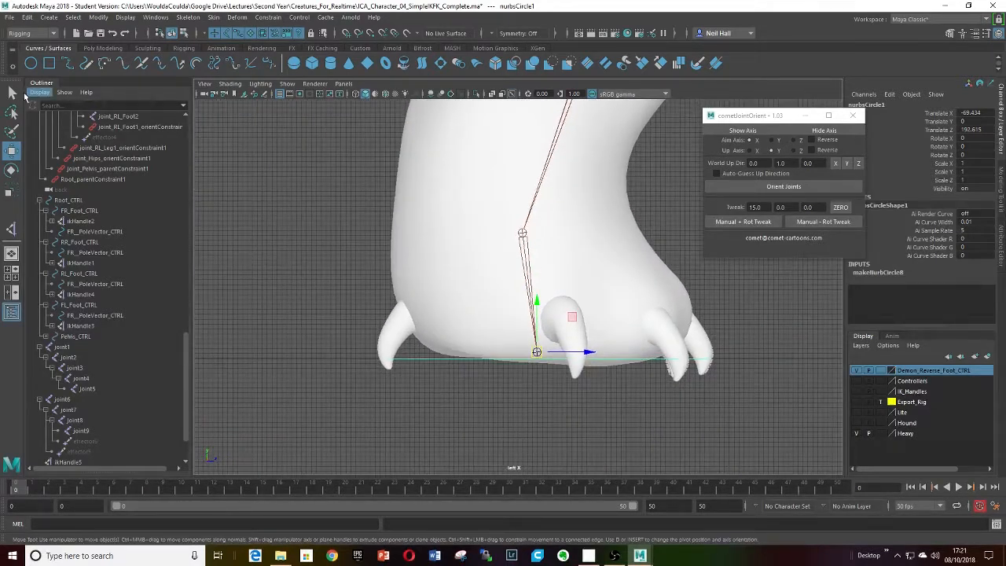
left_click(183, 48)
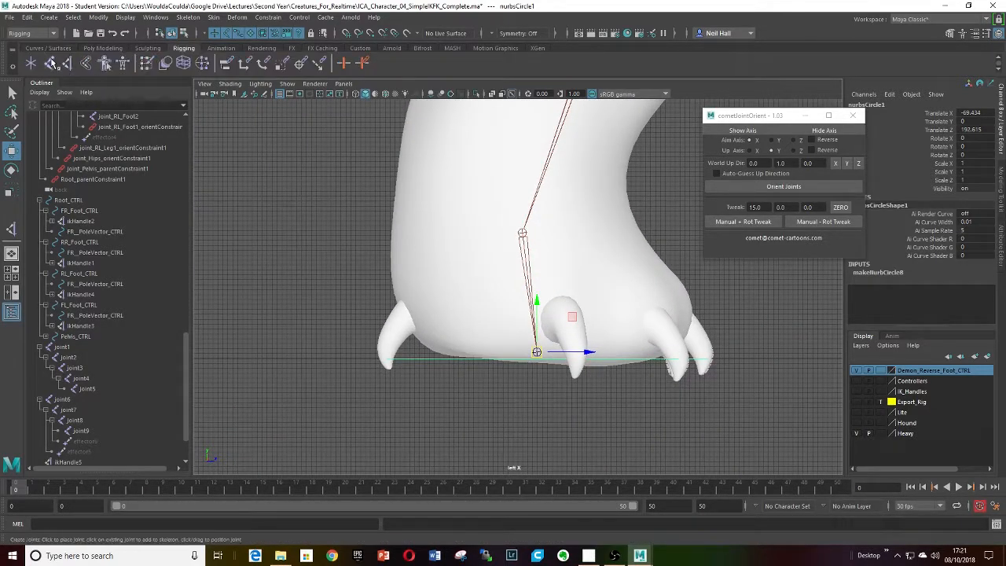
left_click(30, 63)
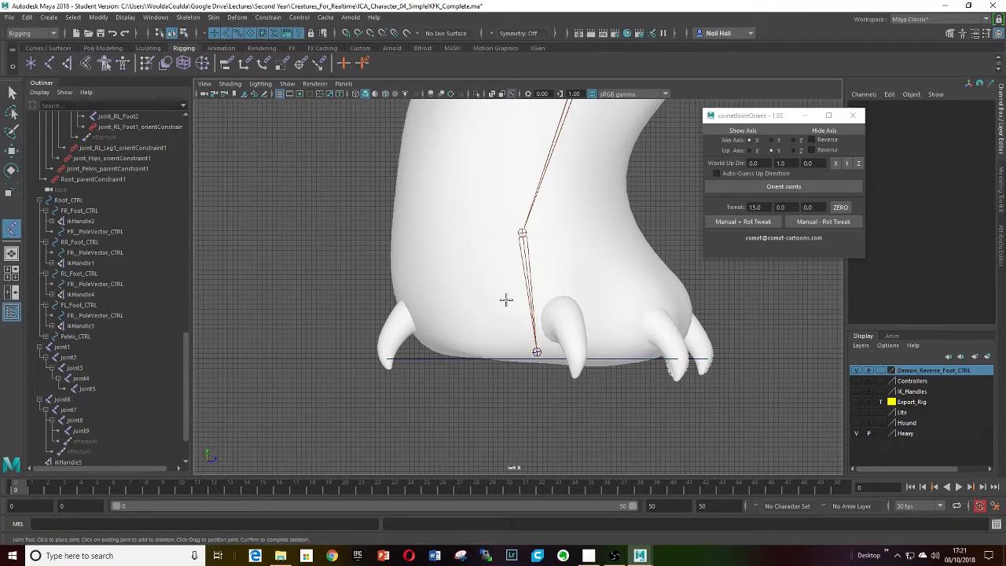
left_click(387, 358)
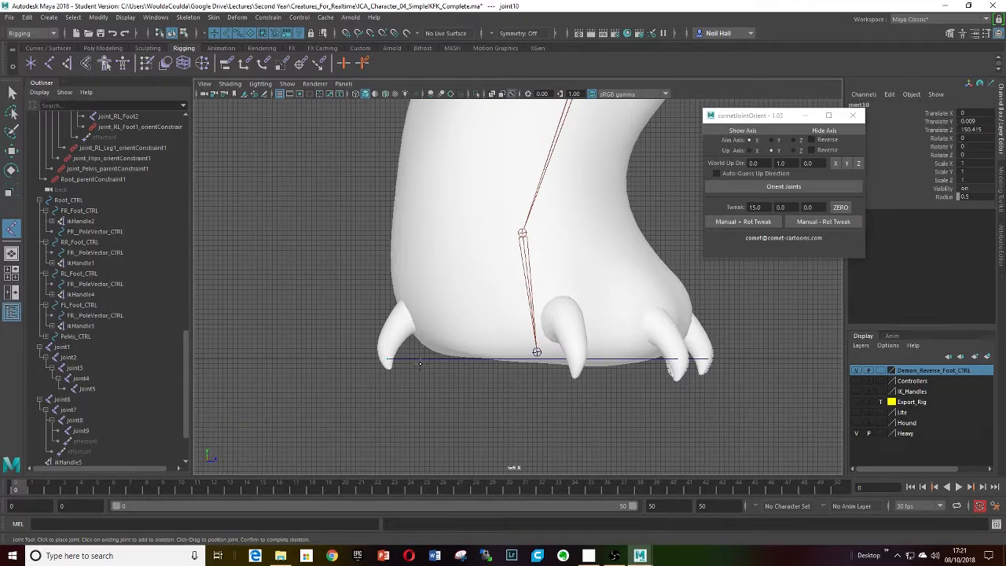
left_click(702, 358)
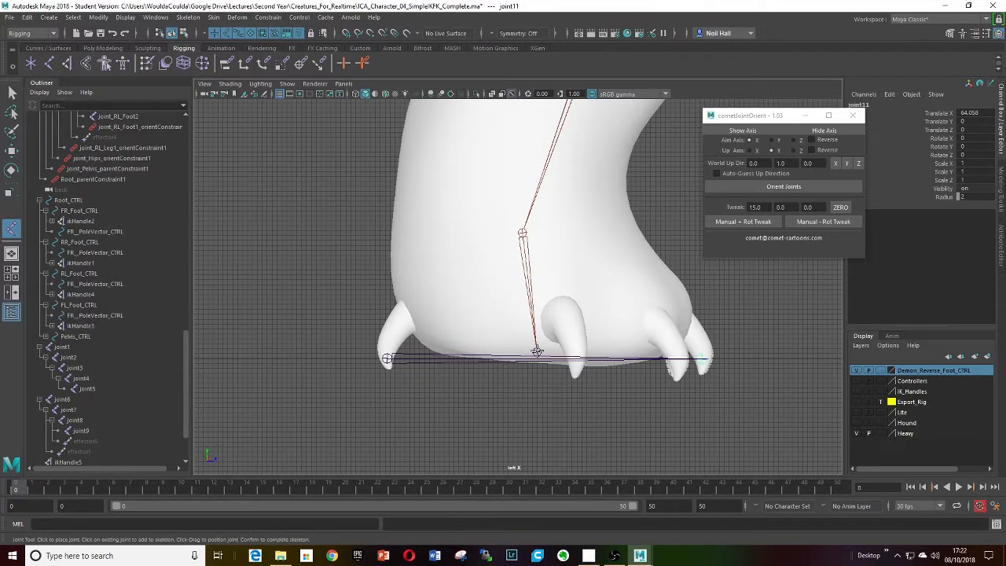
Step: Continue the chain back to the foot's end joint and up to the ankle, and finish it with the Move tool active
scroll(538, 351, "up", 2)
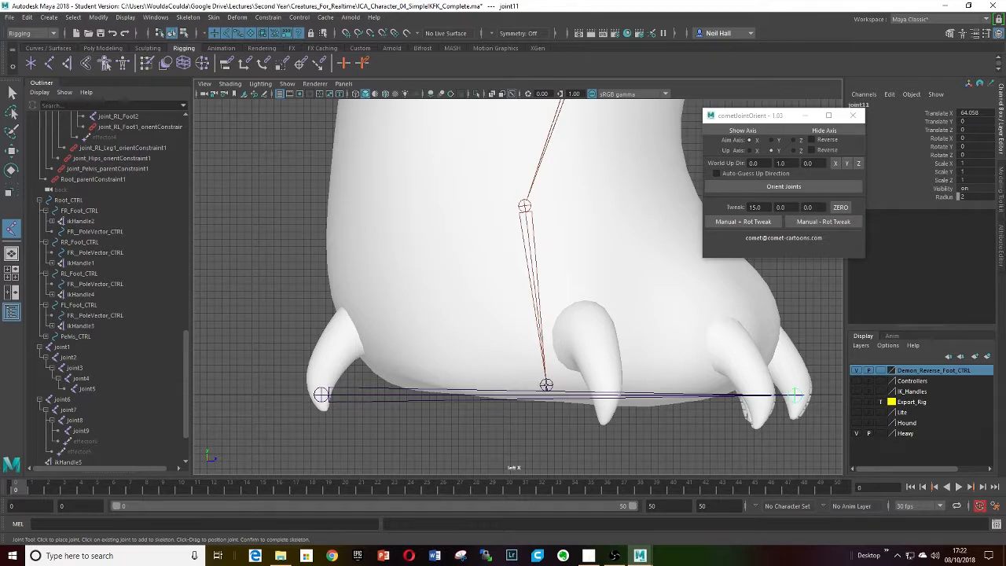
left_click(795, 393)
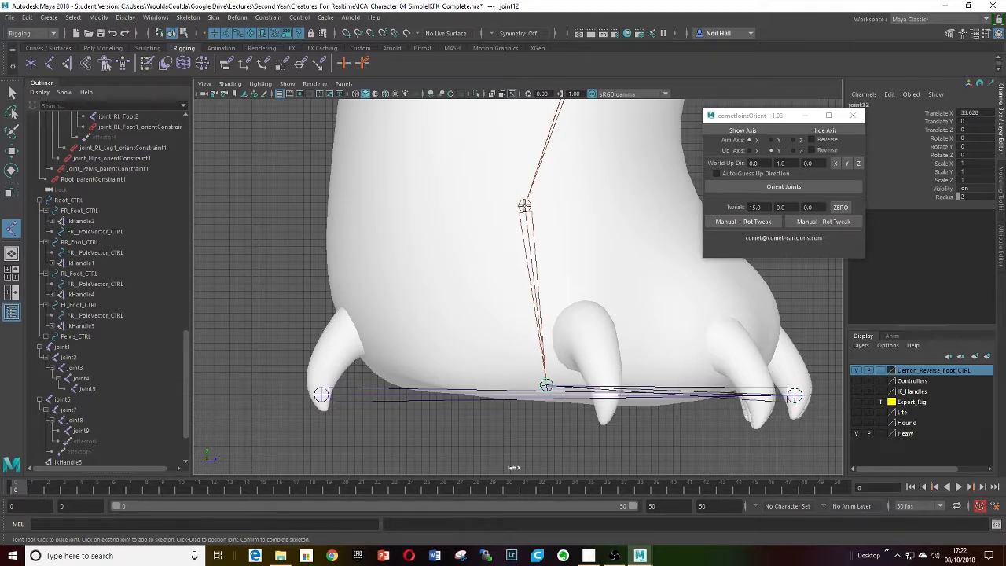
key("Return")
key("w")
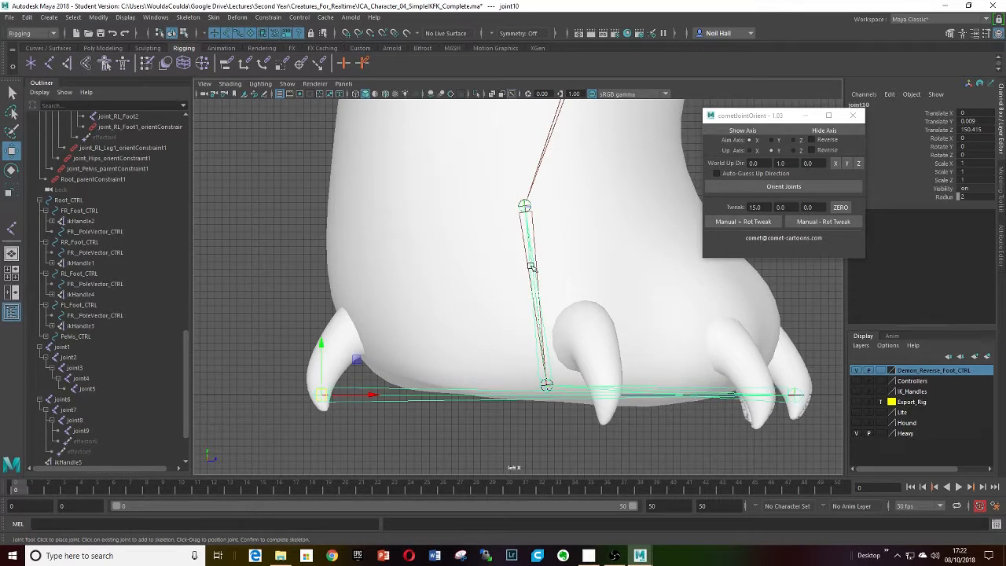
Step: In the perspective view, test-rotate the new chain's heel, toe and foot joints one after another, undoing the rotations
scroll(537, 286, "down", 2)
key("space")
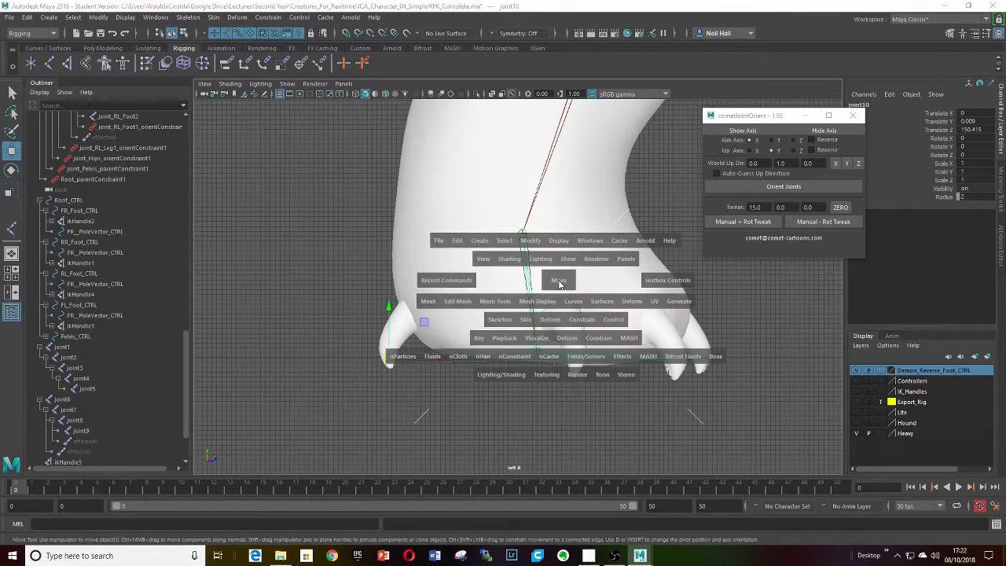
left_click_drag(559, 281, 558, 251)
left_click_drag(569, 310, 652, 287, "alt")
left_click_drag(483, 265, 573, 348, "alt")
scroll(476, 332, "down", 4)
key("e")
left_click_drag(338, 316, 348, 324)
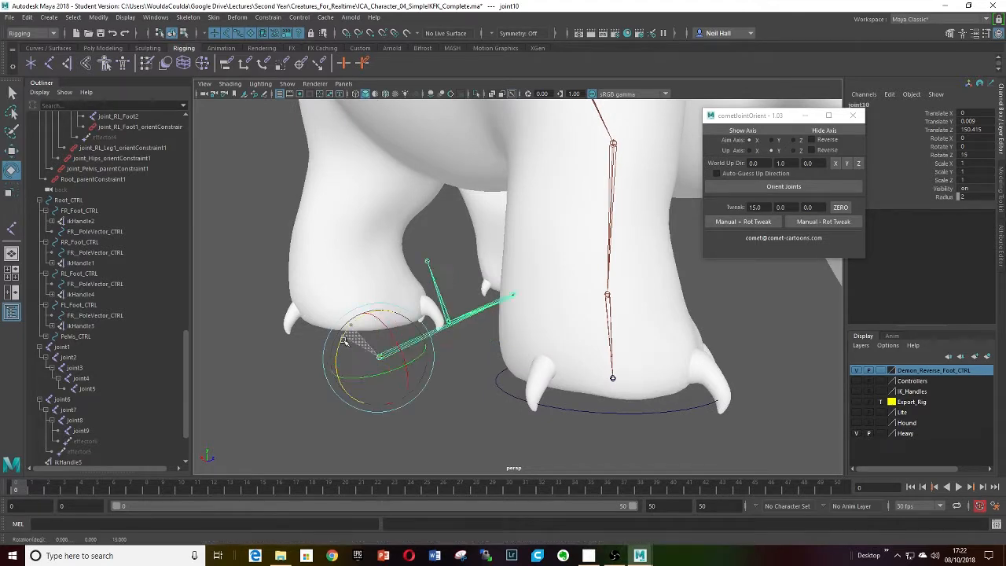
key("ctrl+z")
key("Down")
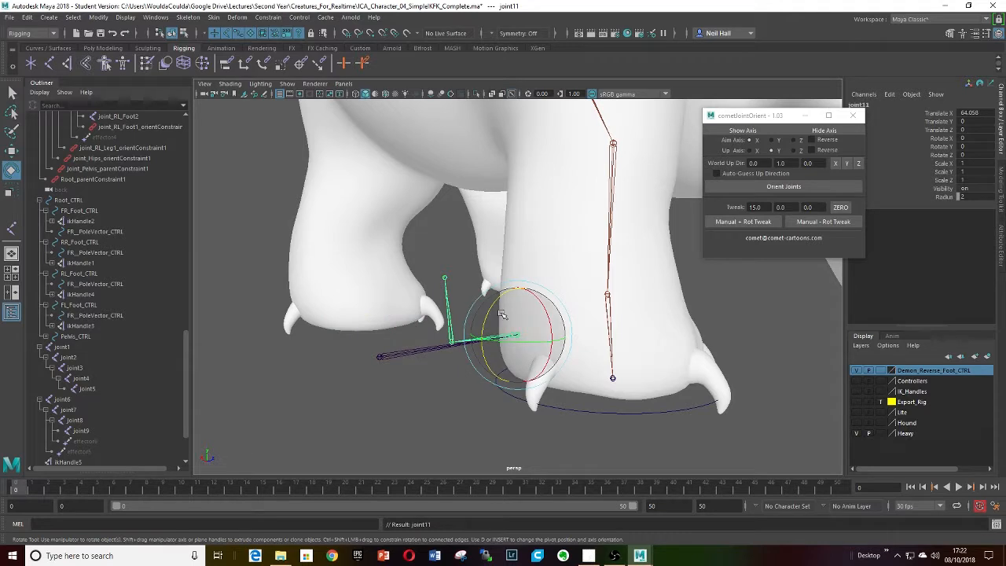
mouse_move(492, 295)
left_mouse_down()
mouse_move(497, 287)
mouse_move(489, 305)
left_mouse_up()
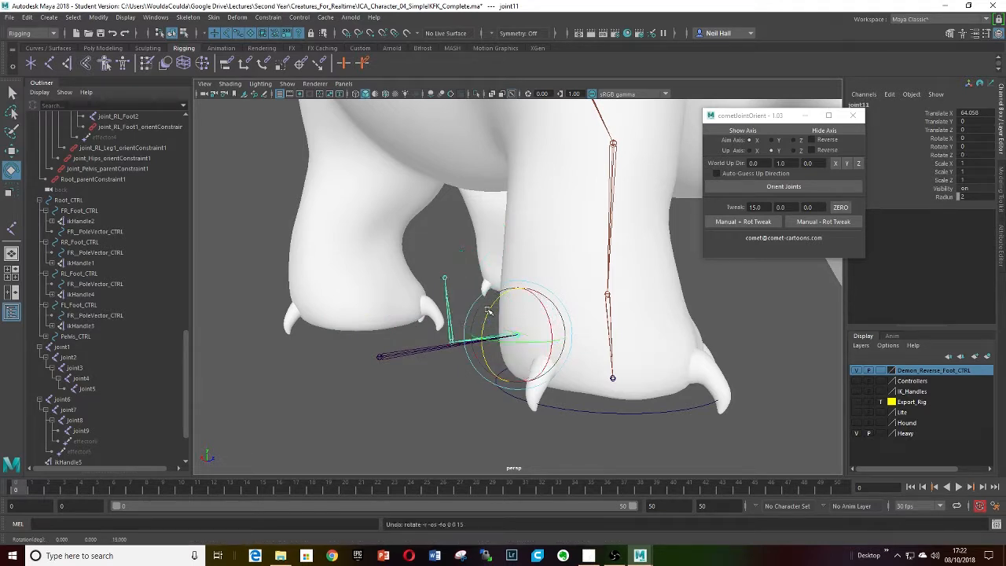
key("Down")
left_click_drag(420, 321, 395, 289)
key("ctrl+z")
Step: Cancel the student-version save prompt and move the new chain's heel joint sideways under the foot, to about X -72.4
left_click(356, 334)
left_click_drag(356, 334, 381, 322, "alt")
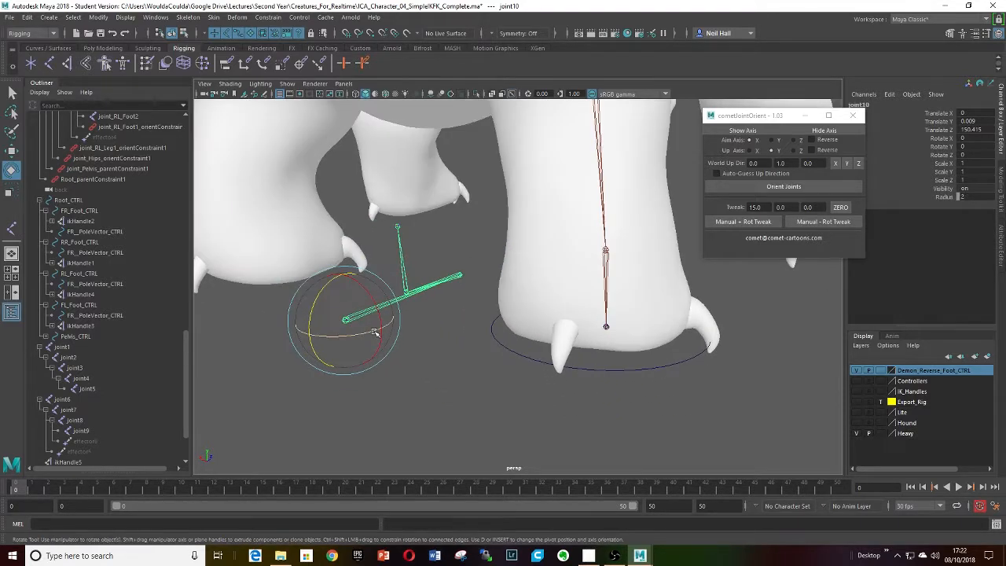
key("q")
left_click(522, 288)
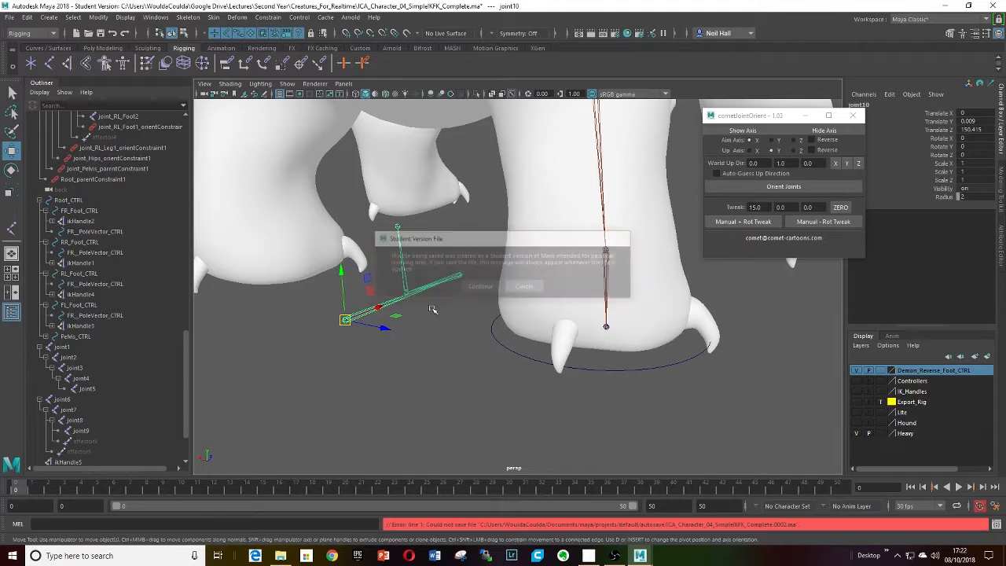
key("w")
left_click_drag(386, 328, 603, 382)
left_click_drag(603, 382, 419, 230, "alt")
left_click_drag(353, 229, 353, 226)
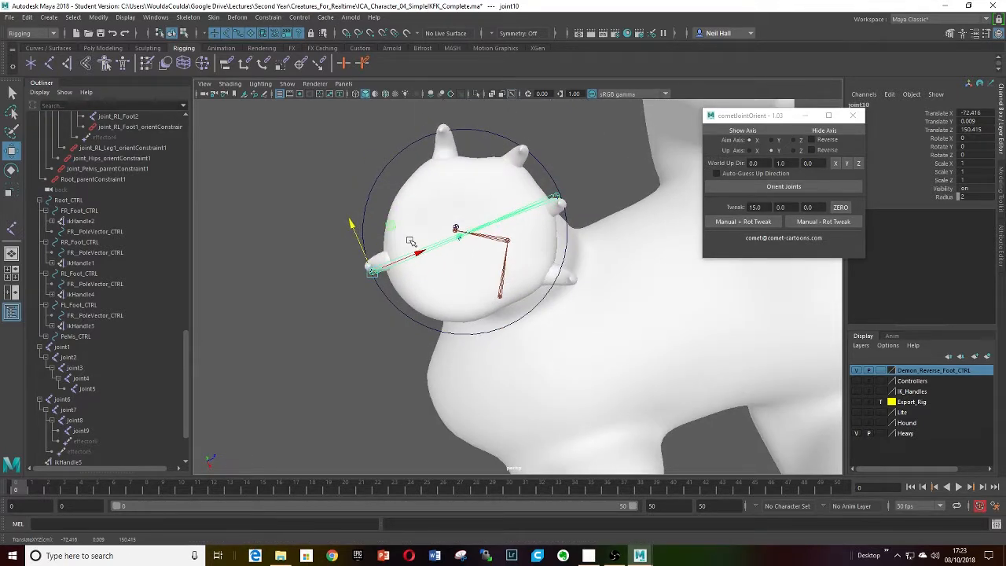
Step: Fine-tune the chain's sideways position from the heel joint to about X -75.5 so that it lines up with the leg joints
left_click_drag(411, 242, 511, 228, "alt")
scroll(511, 227, "up", 5)
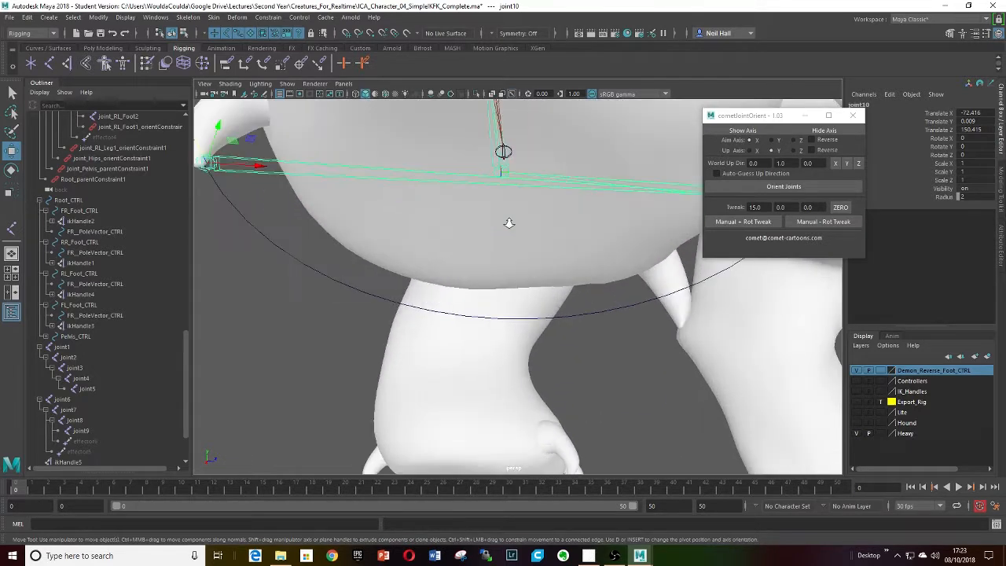
middle_click_drag(510, 225, 438, 297, "alt")
scroll(480, 274, "down", 3)
middle_click_drag(304, 288, 306, 271, "alt")
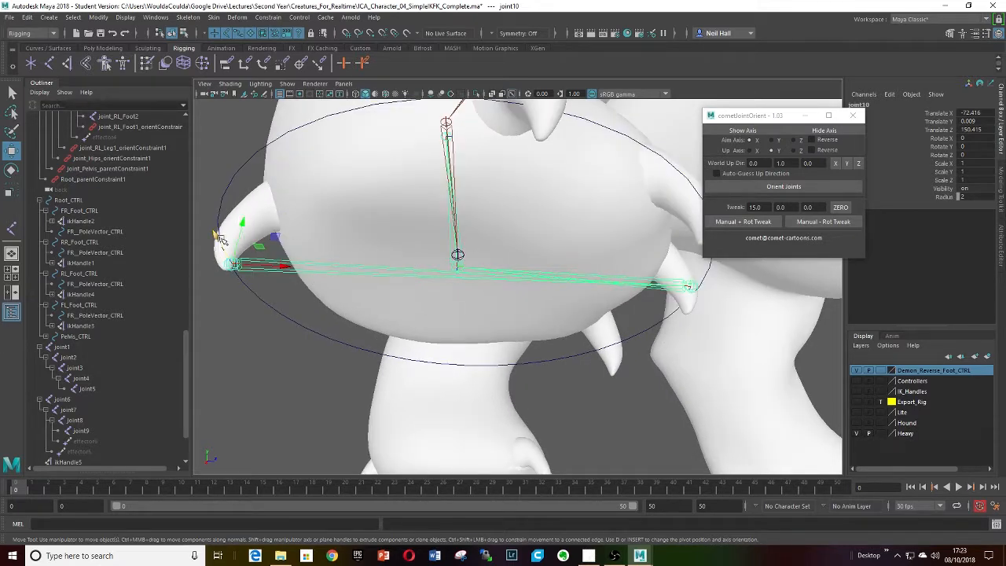
left_click_drag(216, 236, 212, 227)
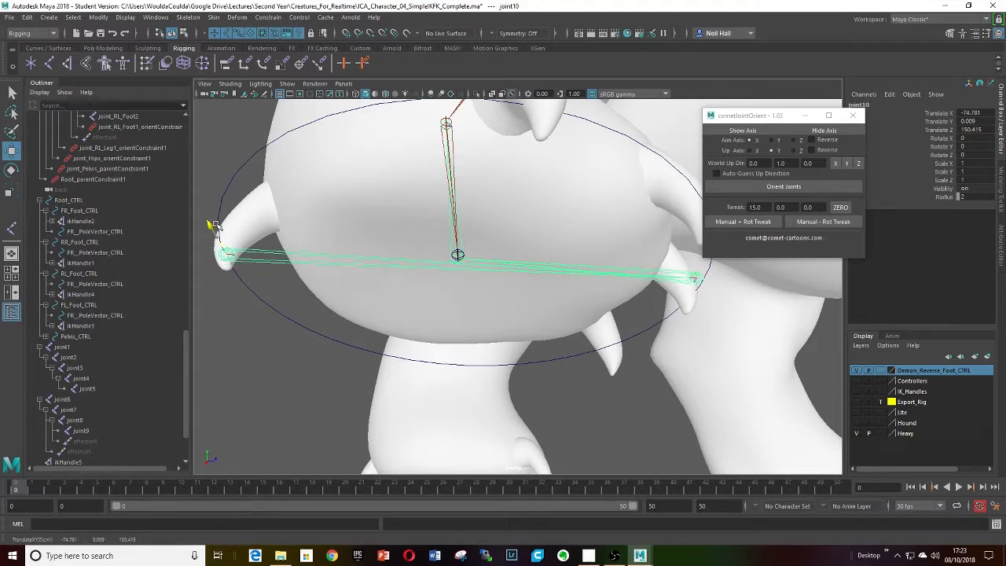
left_click_drag(315, 275, 322, 341, "alt")
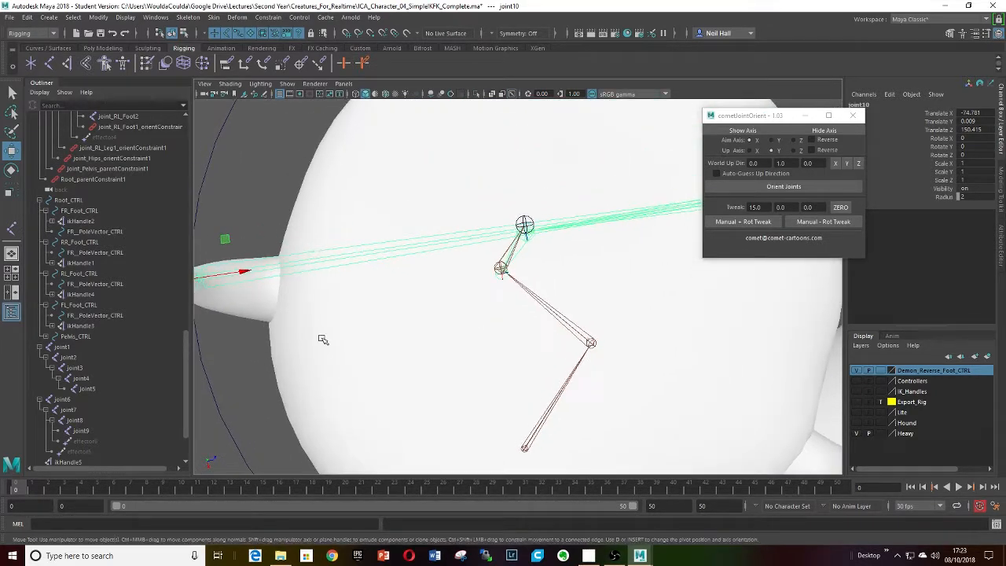
middle_click_drag(321, 341, 320, 327)
Step: Select the third joint of the reverse-foot chain and snap it onto the leg's end joint in the foot
left_click_drag(321, 328, 471, 354, "alt")
scroll(512, 321, "up", 10)
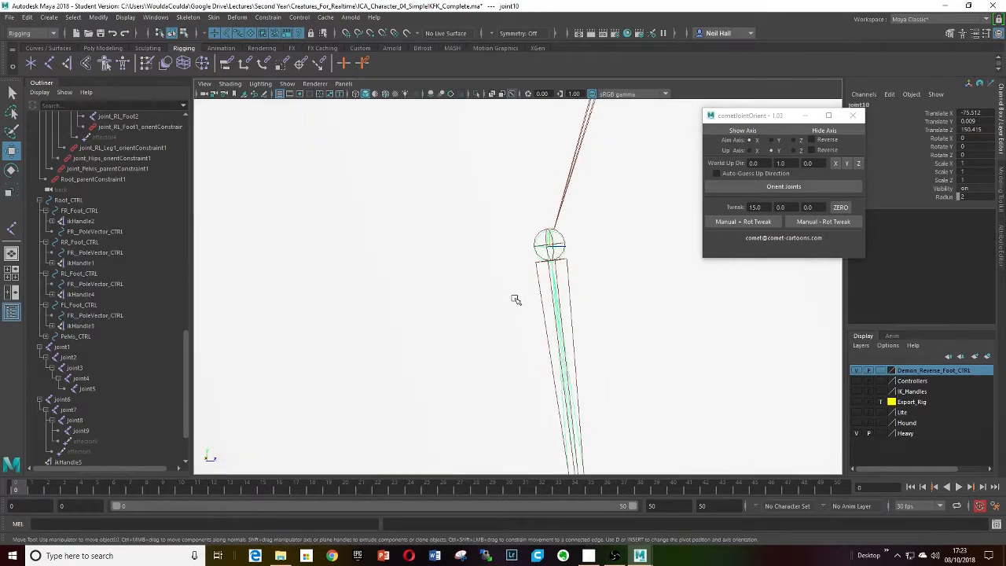
middle_click_drag(500, 300, 441, 252, "alt")
scroll(495, 305, "down", 5)
scroll(451, 296, "down", 6)
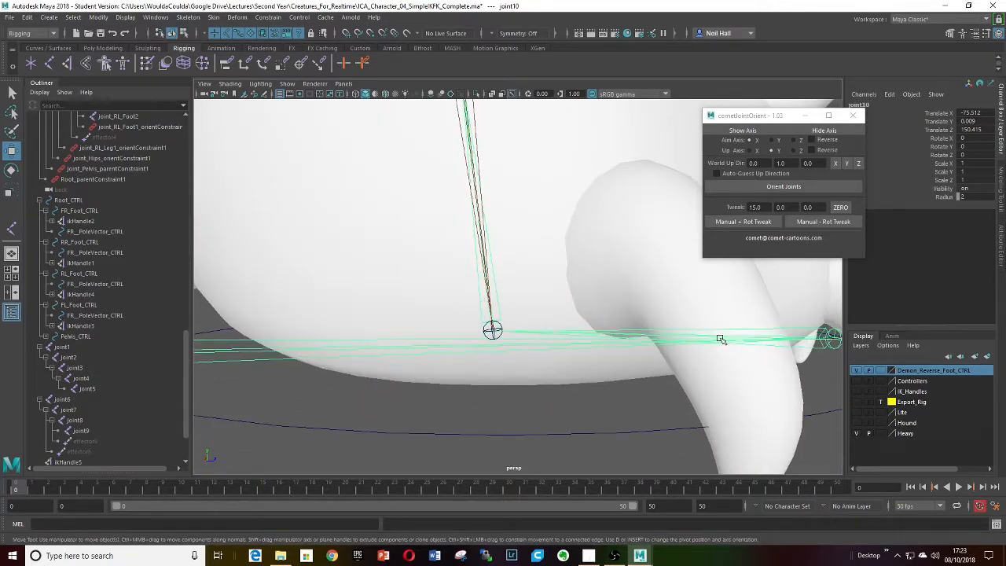
left_click_drag(721, 338, 527, 341, "alt")
middle_click_drag(528, 341, 712, 342, "alt")
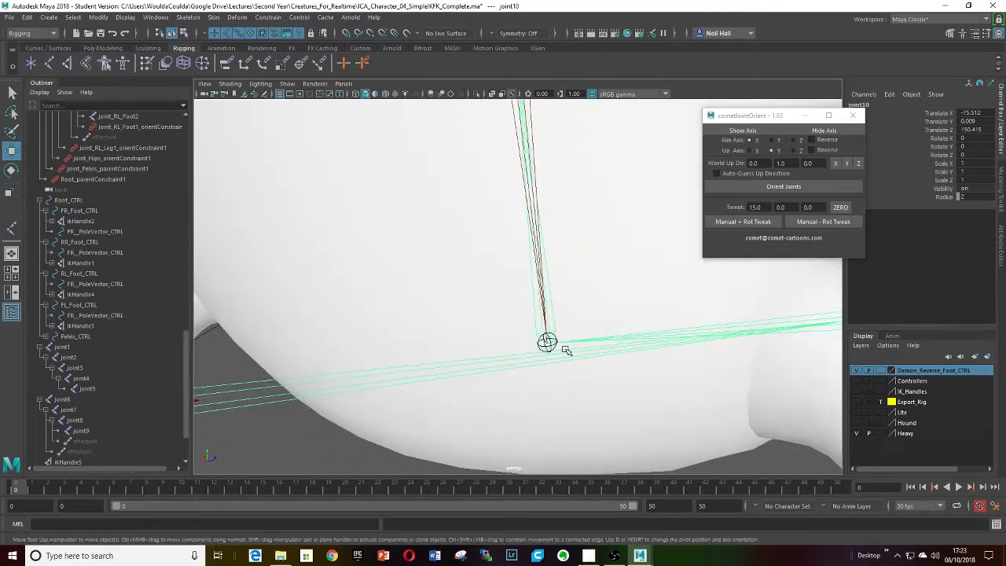
left_click(582, 342)
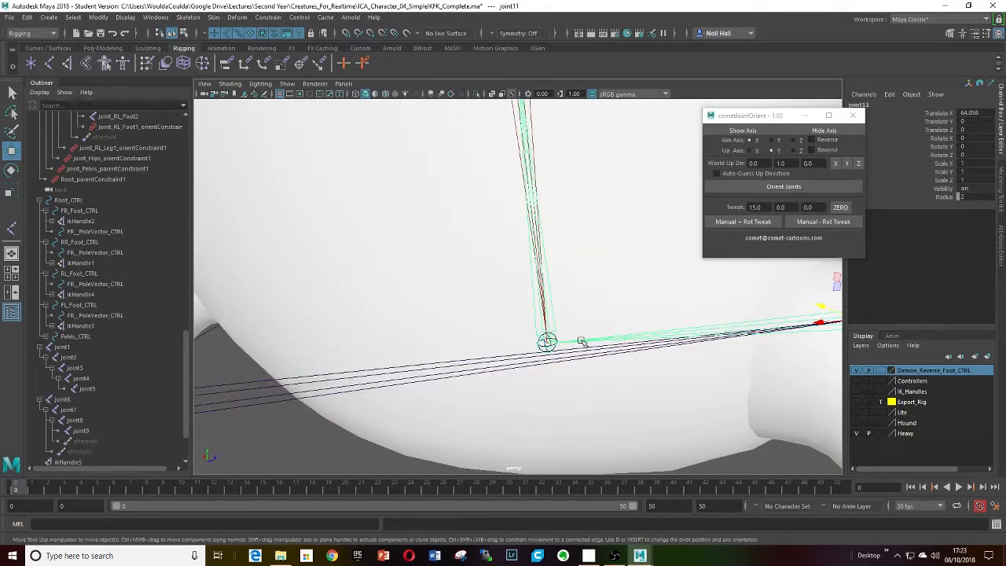
key("Down")
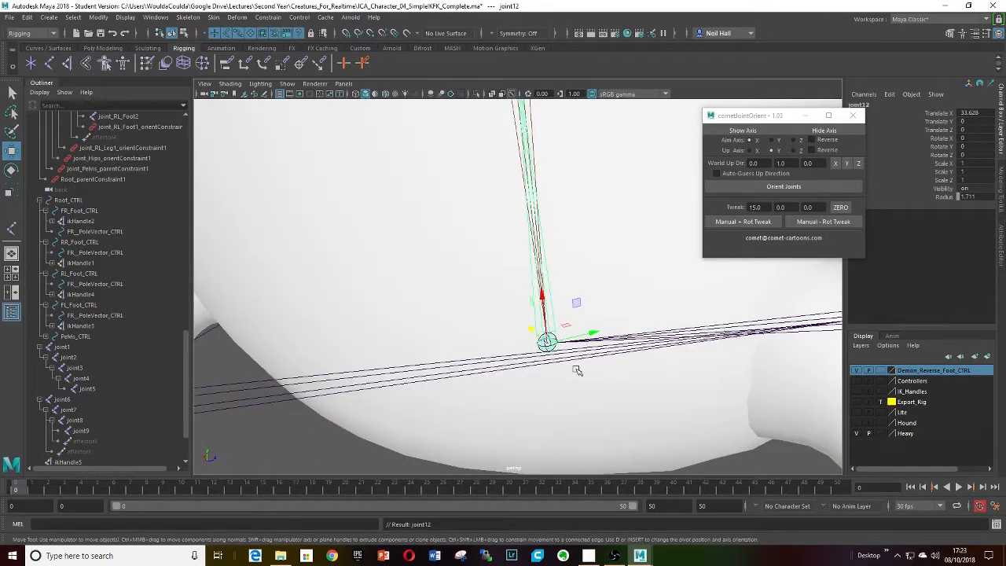
left_click_drag(575, 366, 526, 348, "alt")
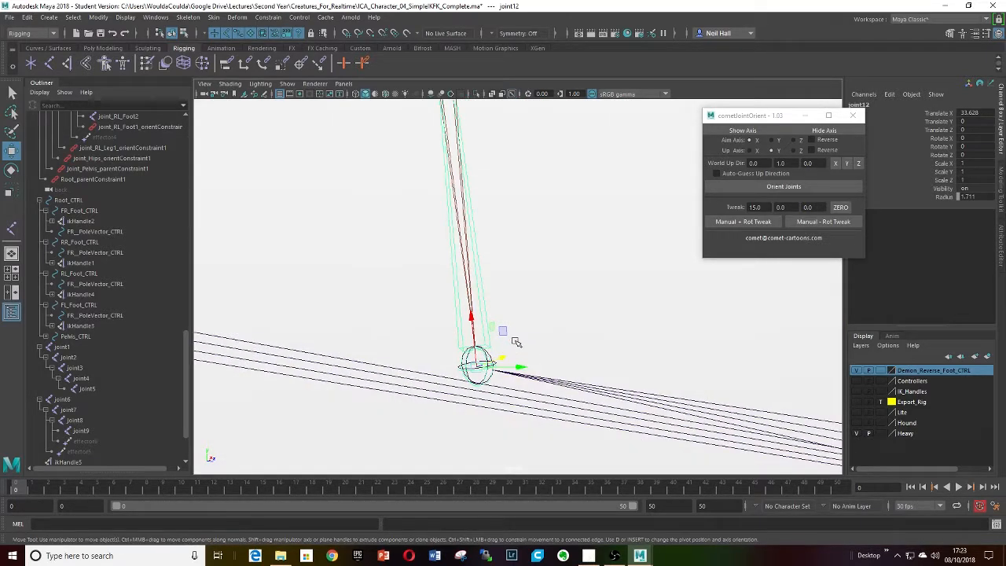
key("v")
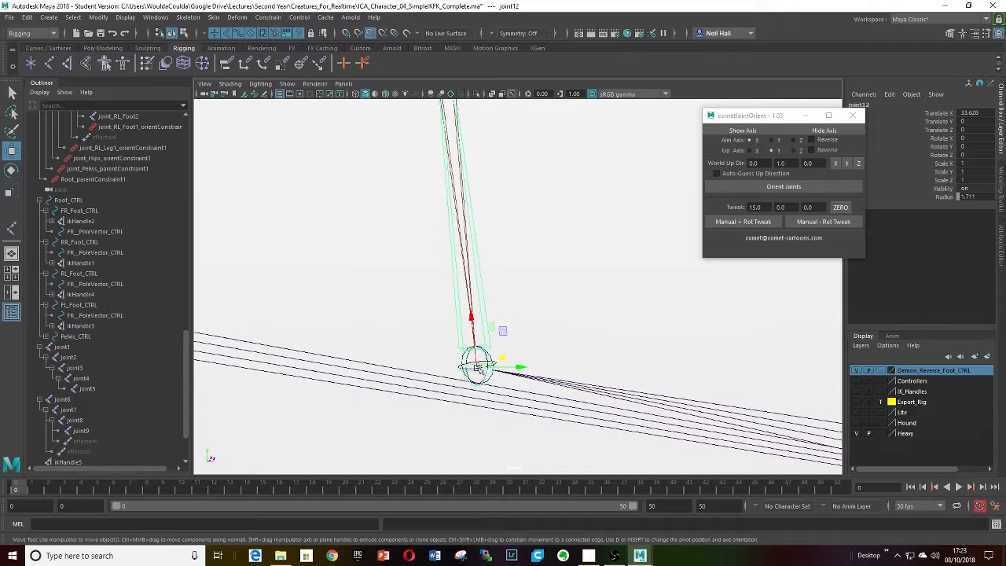
left_click_drag(477, 367, 478, 366)
Step: Select the last joint of the reverse-foot chain, snap it onto the leg's ankle joint and check the alignment around the foot
scroll(482, 380, "down", 10)
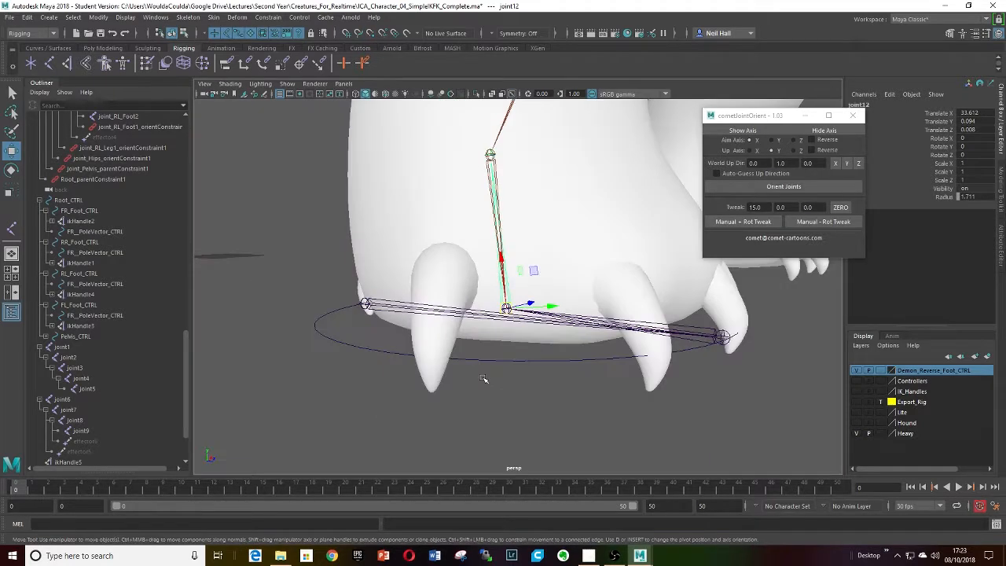
middle_click_drag(476, 384, 483, 413, "alt")
scroll(484, 414, "up", 3)
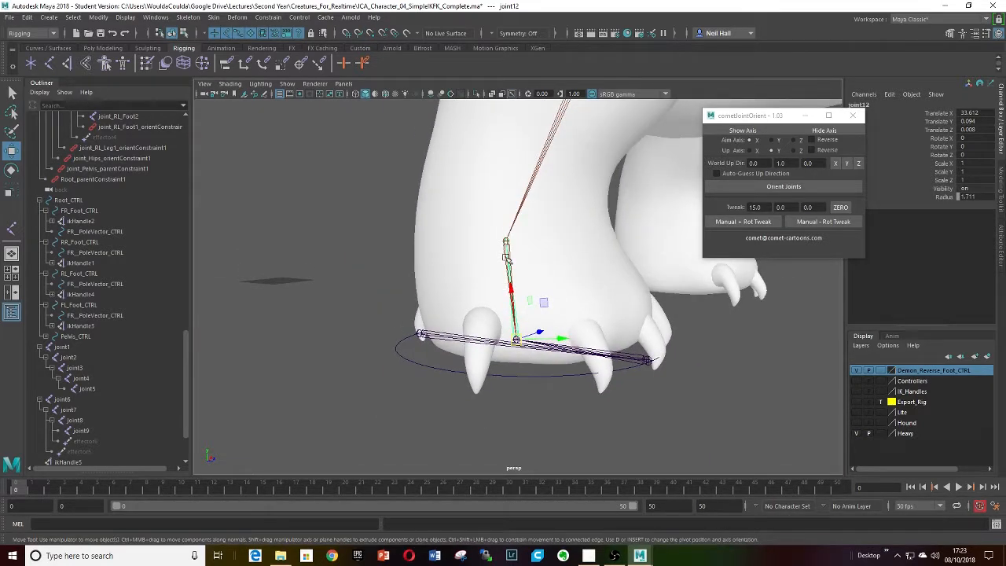
scroll(507, 255, "up", 4)
key("Down")
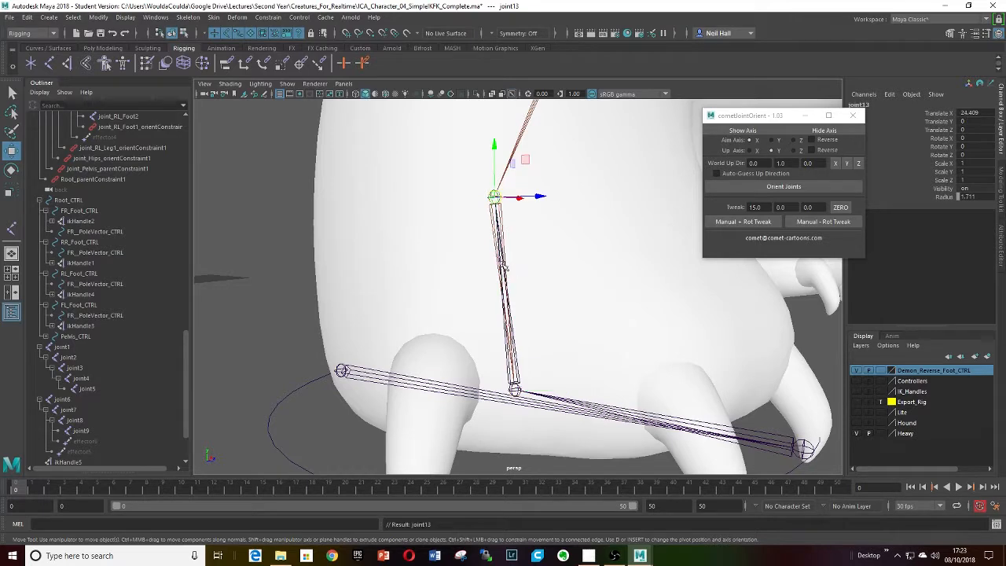
middle_click_drag(504, 182, 509, 202, "alt")
left_click_drag(509, 202, 516, 232, "alt")
scroll(503, 256, "up", 4)
mouse_move(502, 256)
middle_mouse_down("alt")
mouse_move(492, 235)
mouse_move(503, 265)
middle_mouse_up("alt")
key("v")
left_click_drag(480, 230, 483, 233)
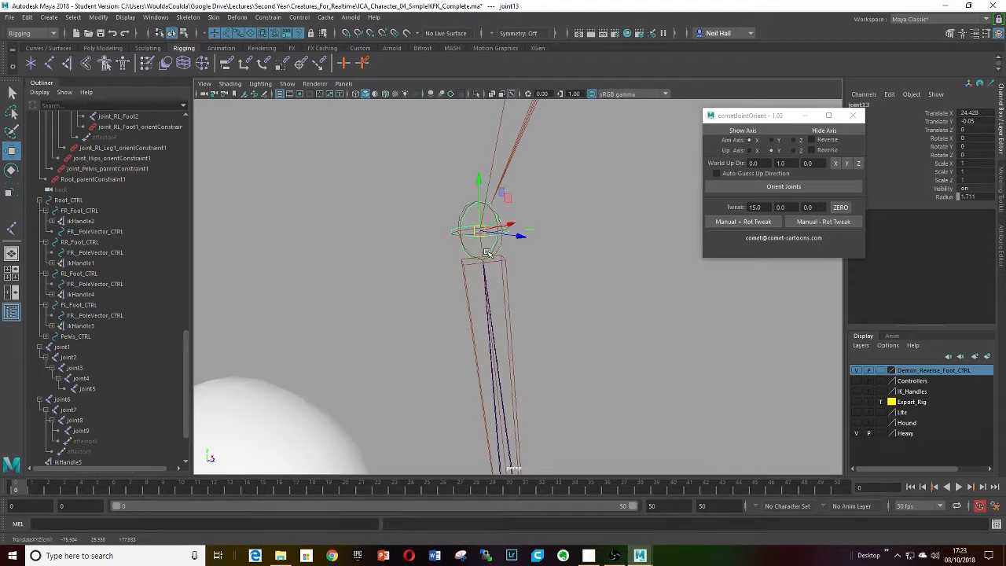
key("f")
left_click_drag(496, 265, 516, 324, "alt")
scroll(536, 254, "down", 5)
scroll(515, 324, "up", 4)
middle_click_drag(516, 323, 507, 303, "alt")
left_click_drag(508, 304, 524, 306, "alt")
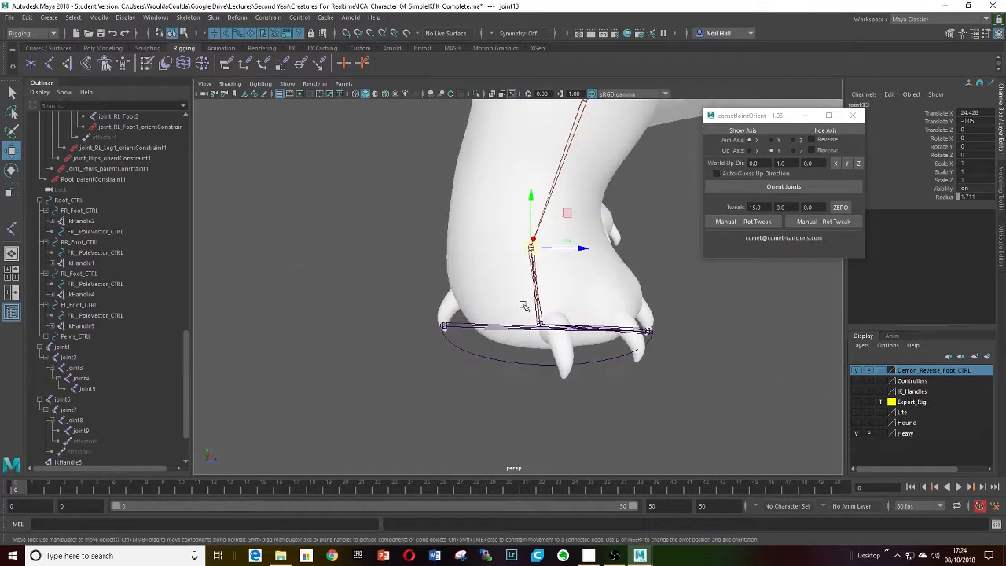
Step: Parent the reverse-foot chain's heel joint, joint10, to the circle foot control nurbsCircle1
left_click(455, 327)
left_click_drag(454, 327, 520, 305, "alt")
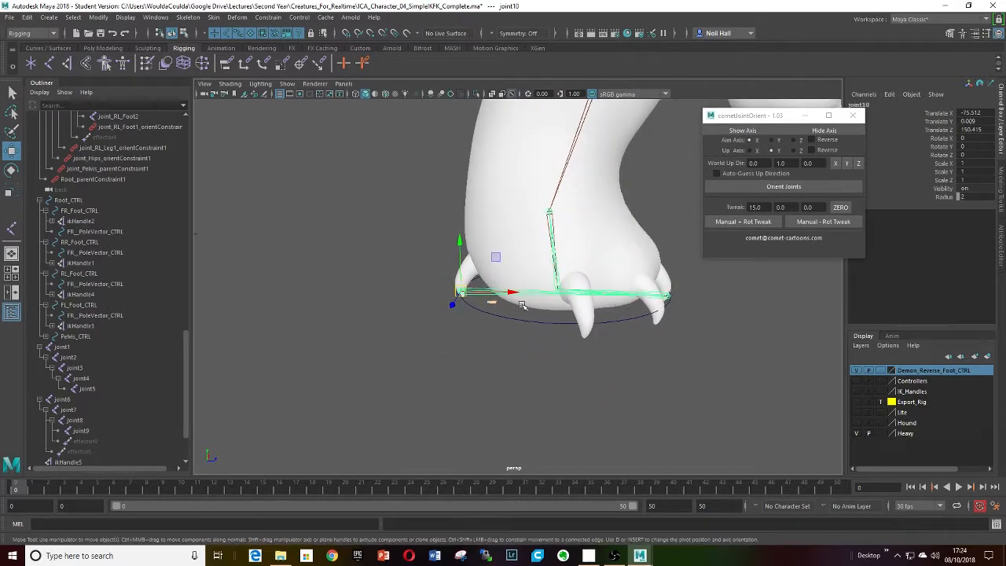
scroll(521, 305, "up", 2)
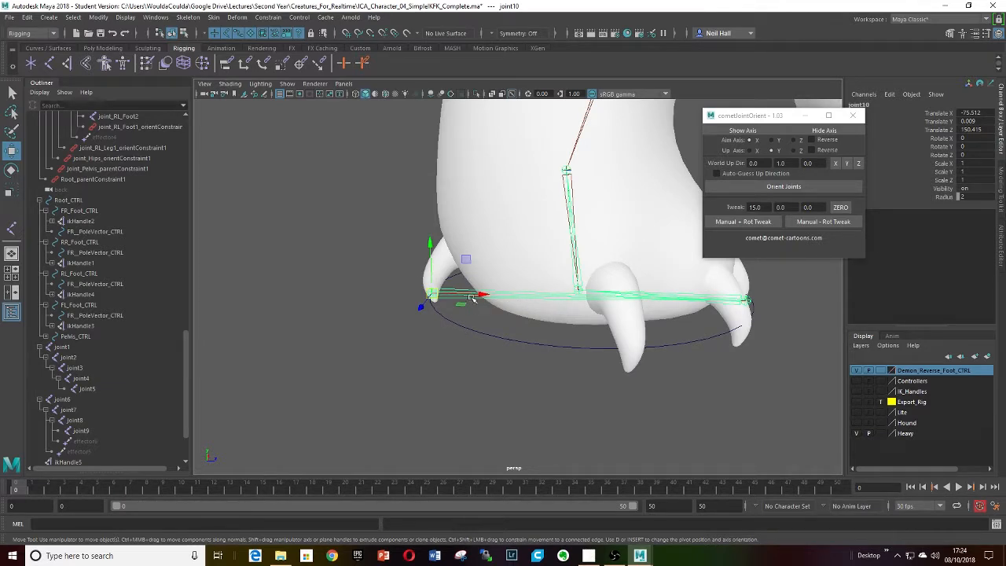
left_click(476, 331)
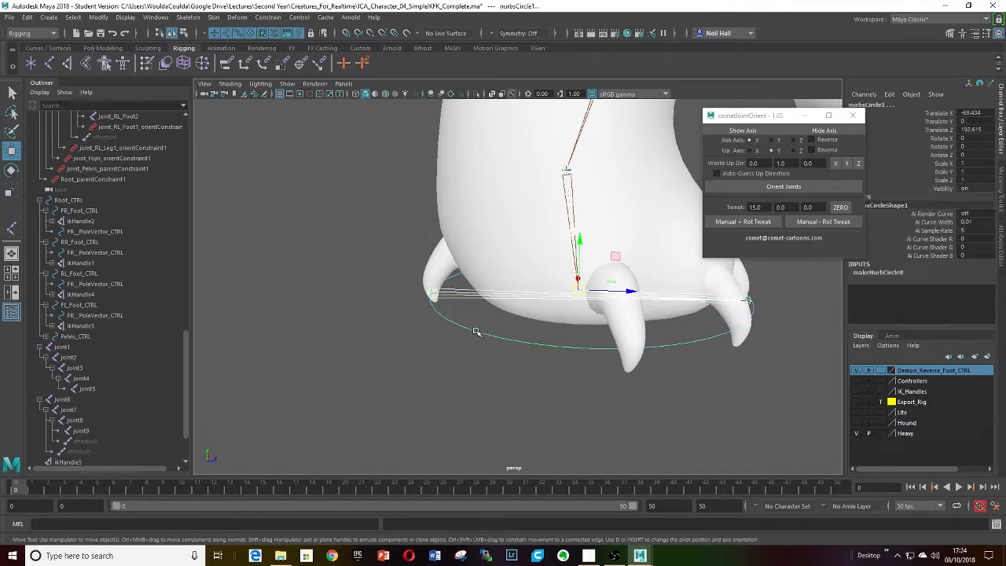
key("p")
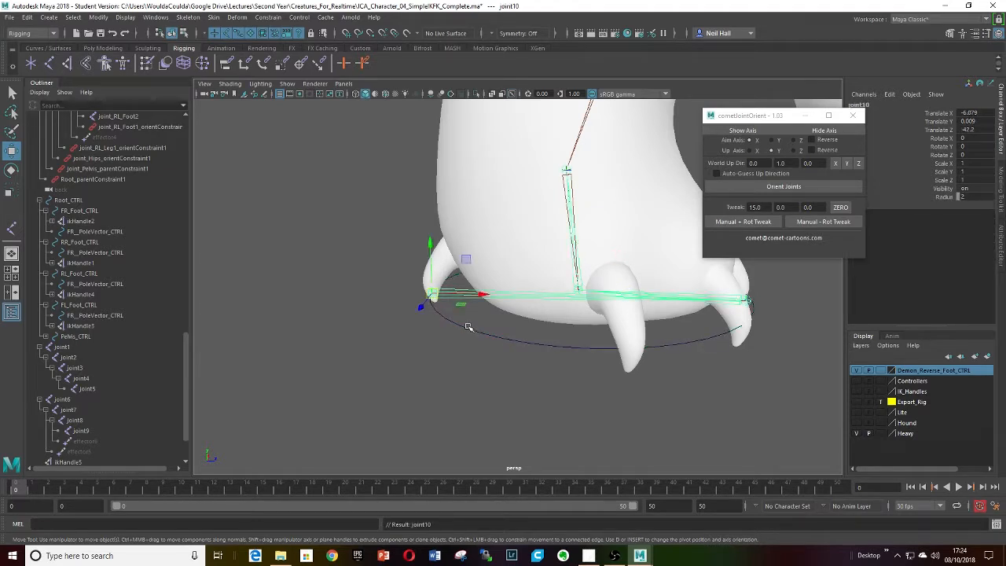
Step: Test-move the circle foot control backwards off the foot together with its chain, and undo the move
left_click(468, 327)
left_click_drag(611, 264, 475, 277)
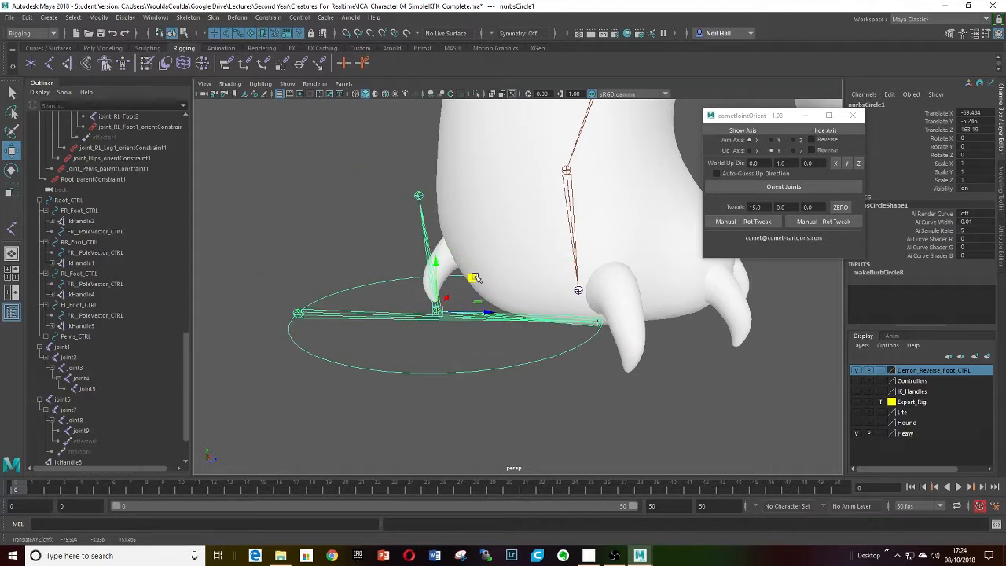
key("ctrl+z")
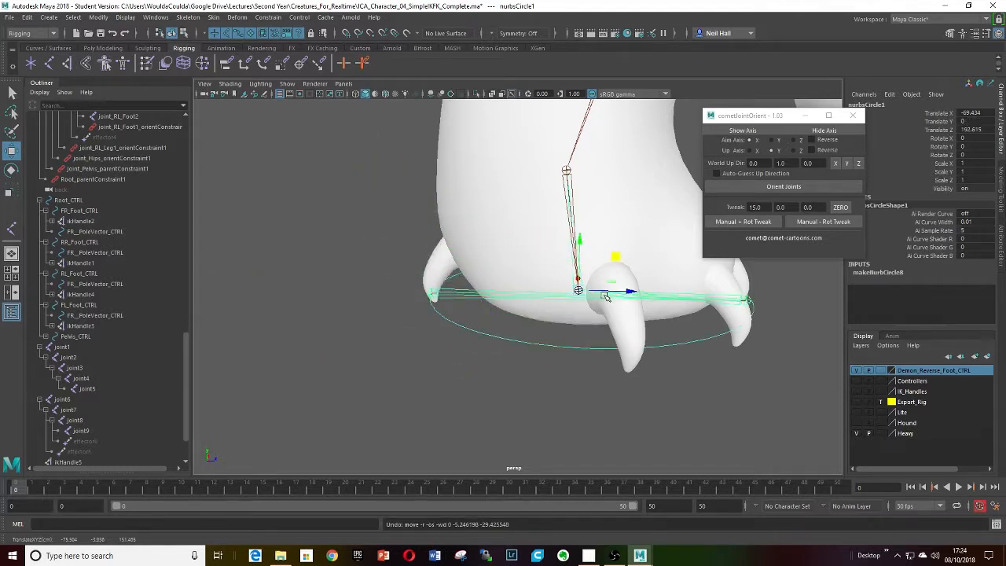
Step: Inspect how the reverse-foot joints meet the leg joints, and select the ankle's IK handle, ikHandle5, to locate it in the scene hierarchy
middle_click_drag(605, 296, 569, 285, "alt")
scroll(550, 293, "up", 6)
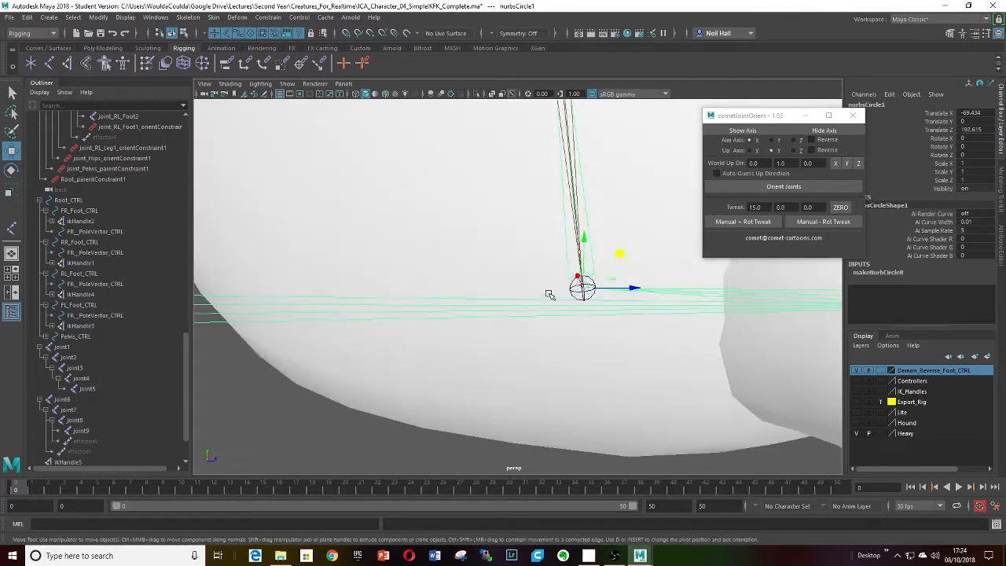
scroll(550, 287, "down", 6)
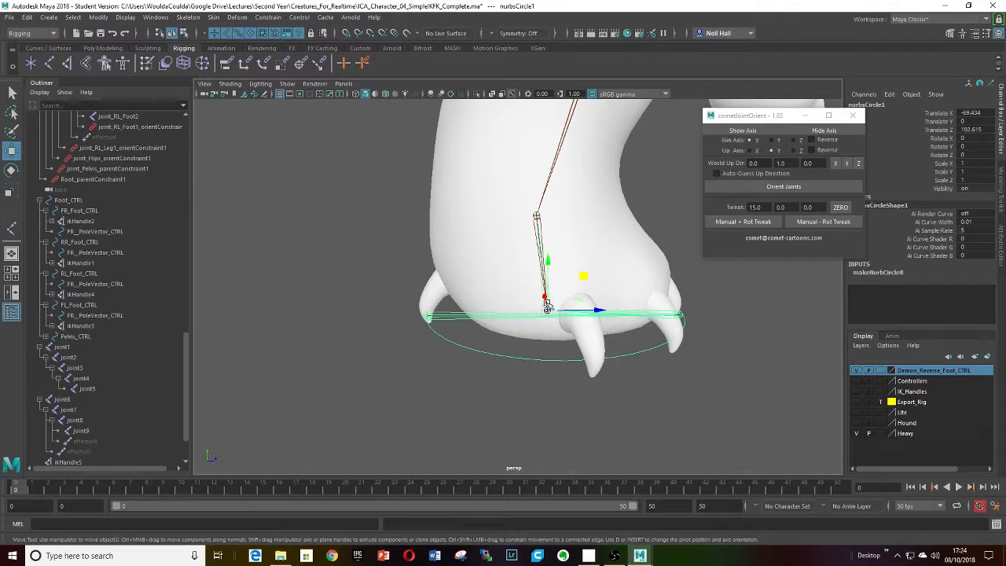
scroll(535, 241, "up", 4)
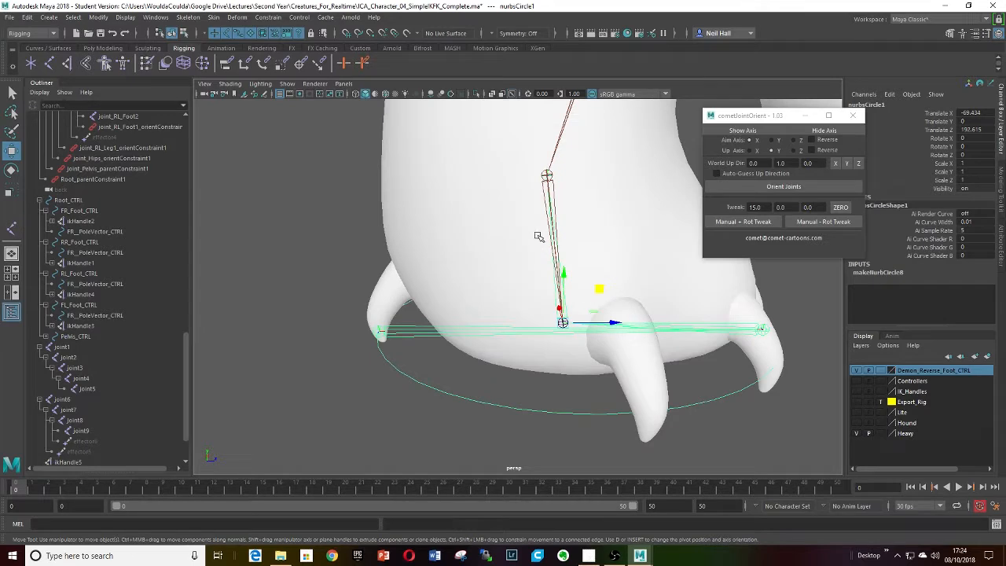
middle_click_drag(539, 236, 532, 297, "alt")
left_click_drag(532, 296, 504, 305, "alt")
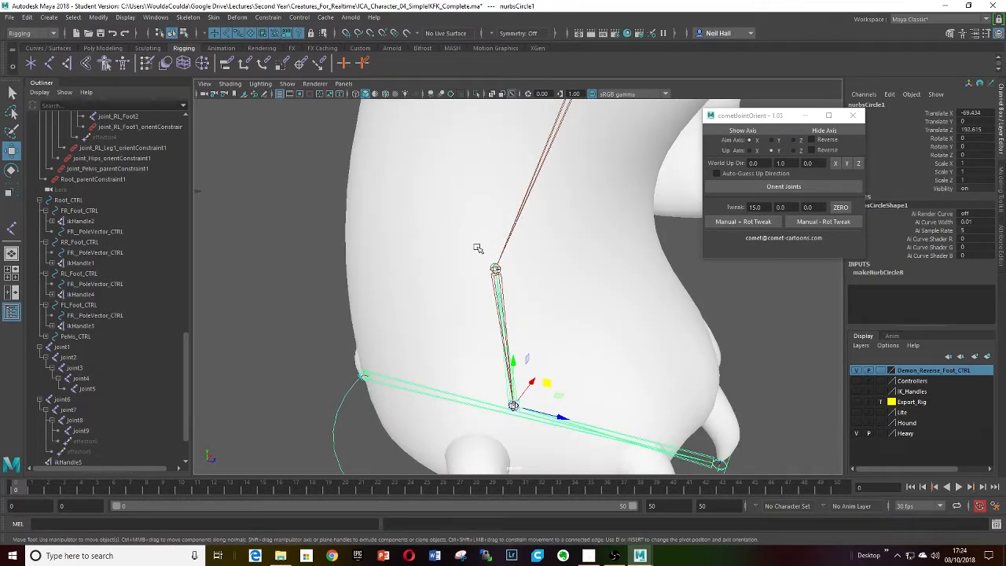
left_click(514, 301)
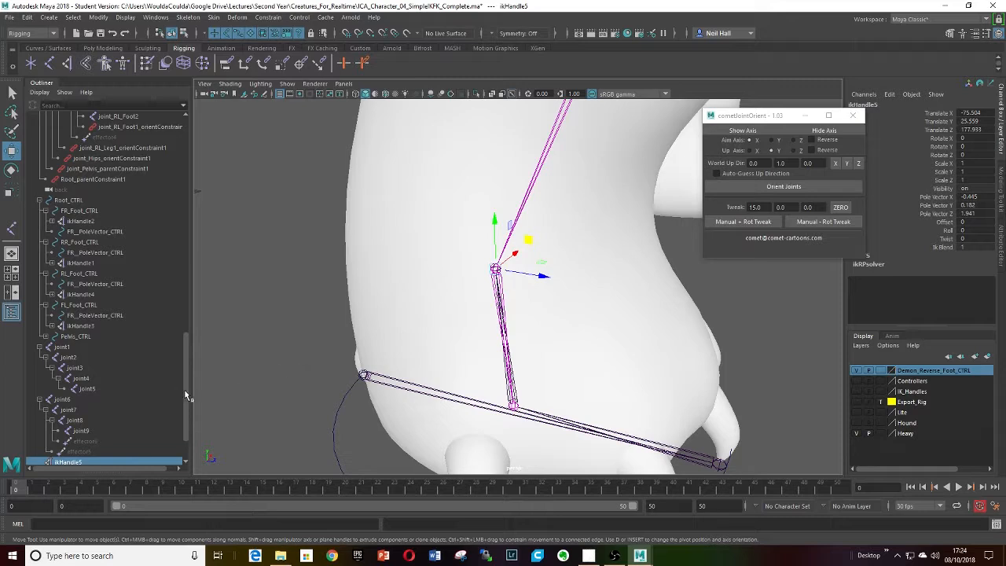
scroll(184, 389, "down", 3)
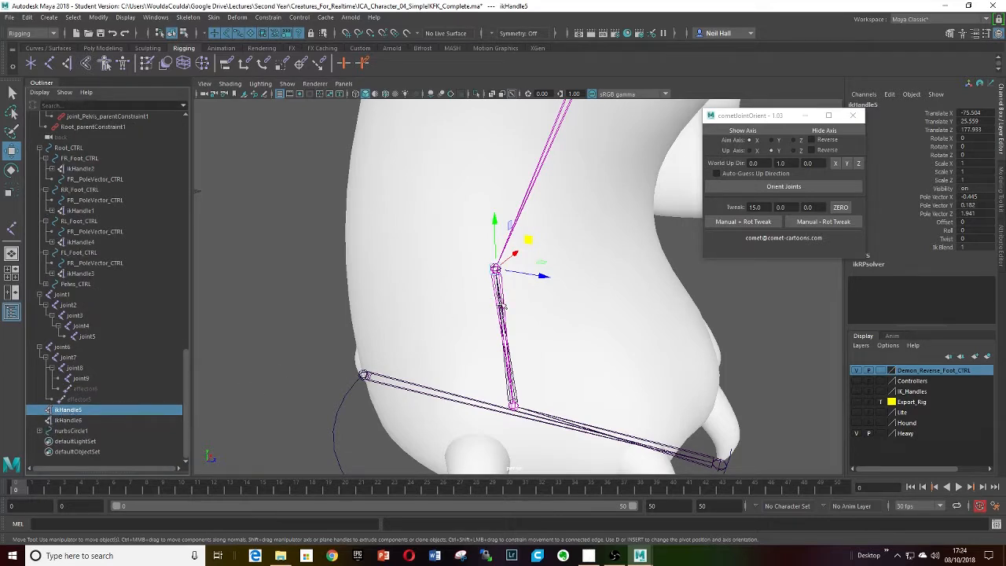
Step: Select joint13, the last joint of the reverse-foot chain at the ankle, and expand nurbsCircle1's hierarchy down to it
left_click(534, 409)
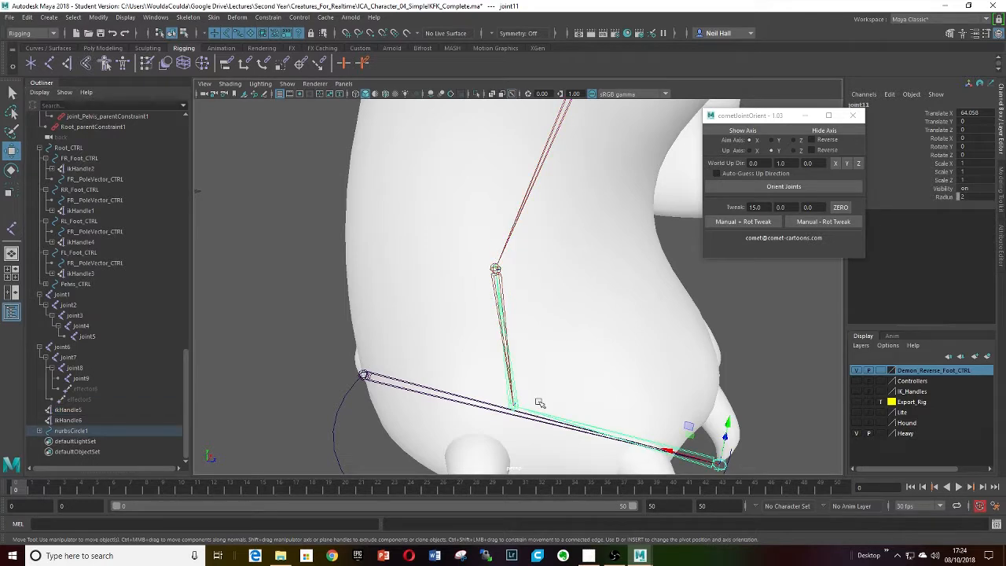
key("Down")
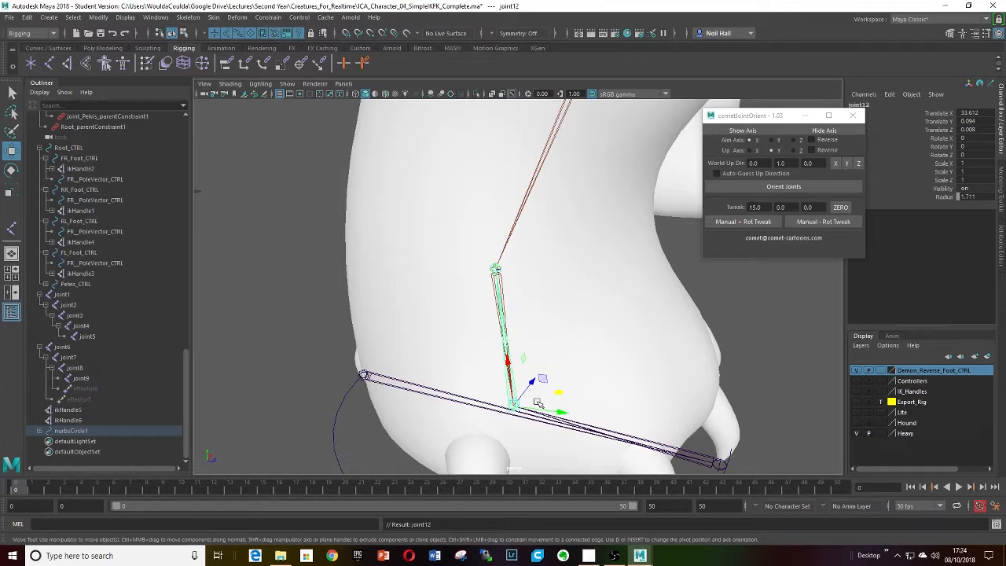
key("Down")
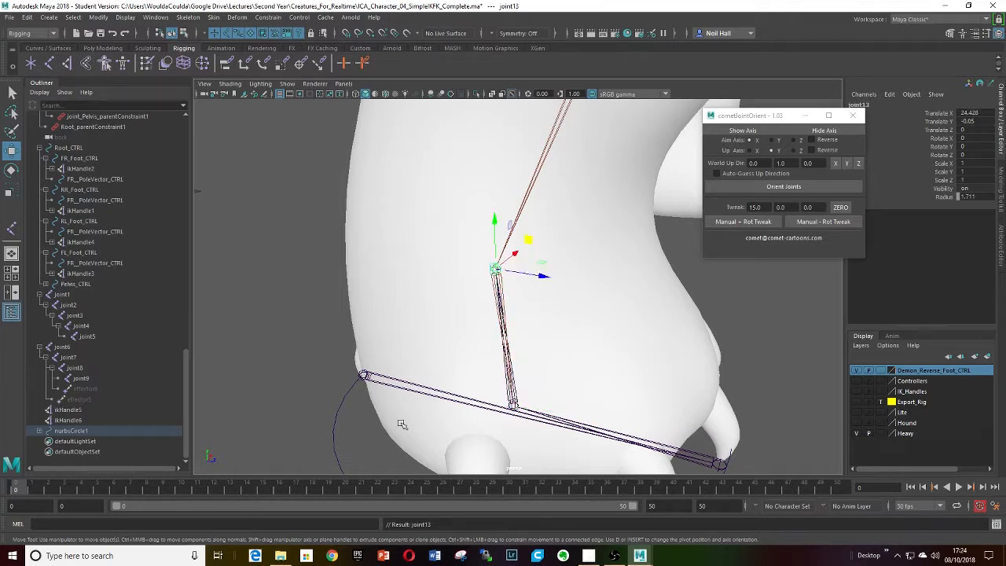
left_click(40, 435)
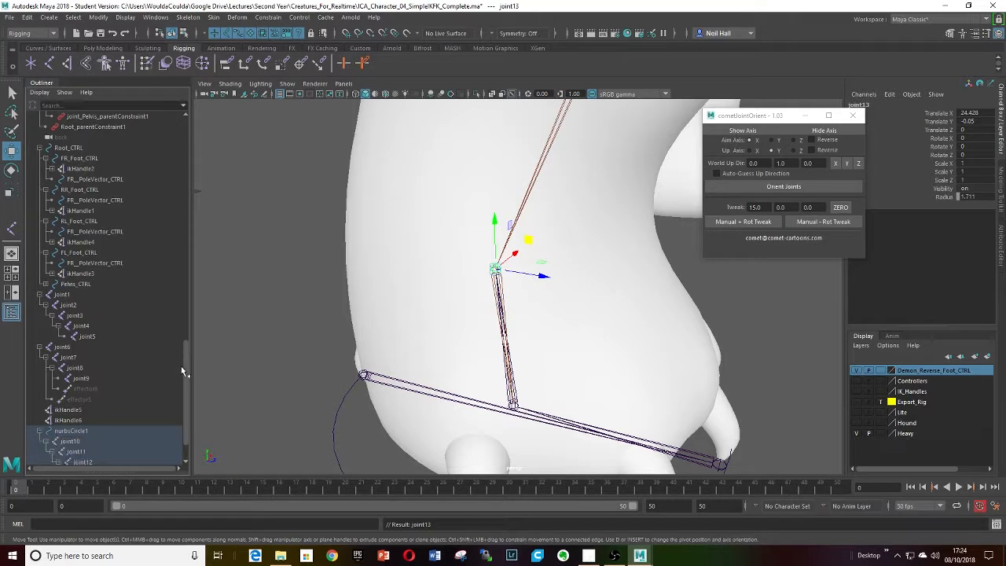
left_click_drag(184, 364, 184, 387)
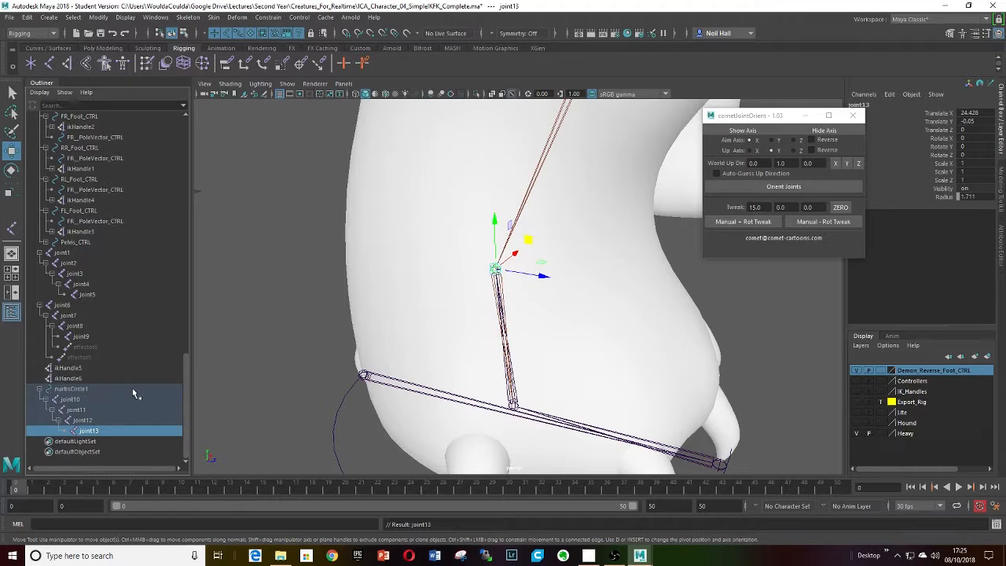
Step: Point-constrain ikHandle5 to joint13 on all axes with Maintain offset off and a weight of 1
left_click(68, 368, "ctrl")
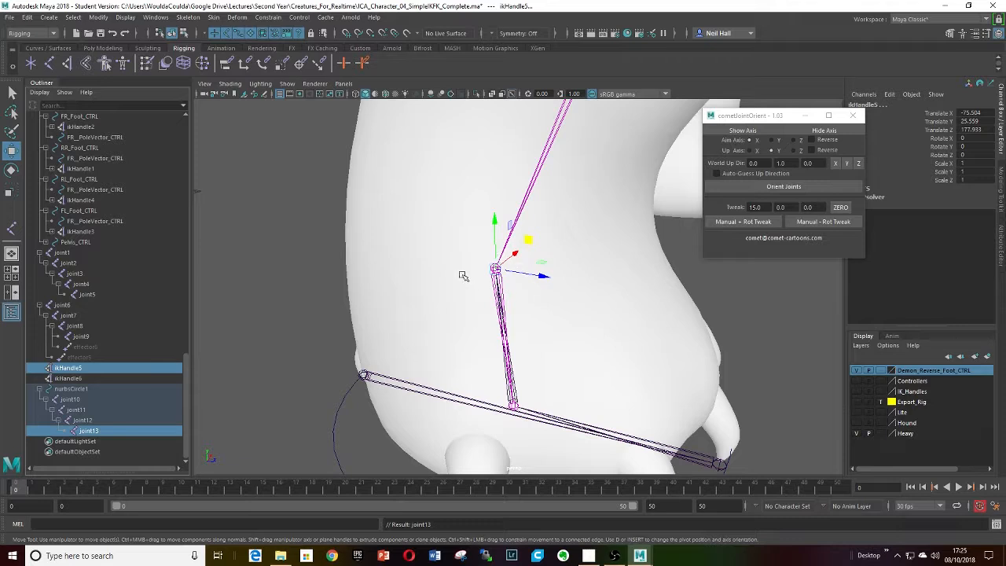
left_click(266, 18)
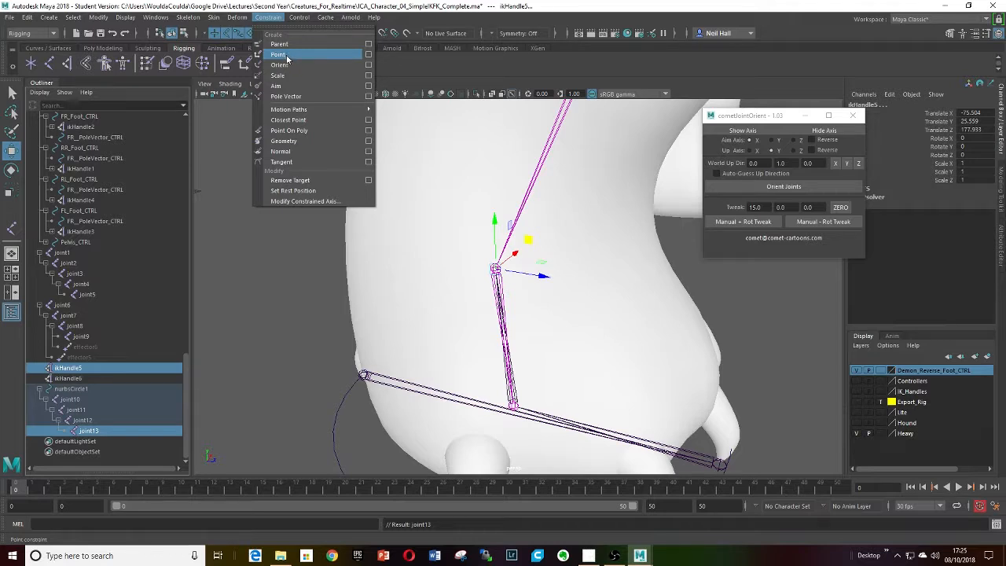
left_click(368, 54)
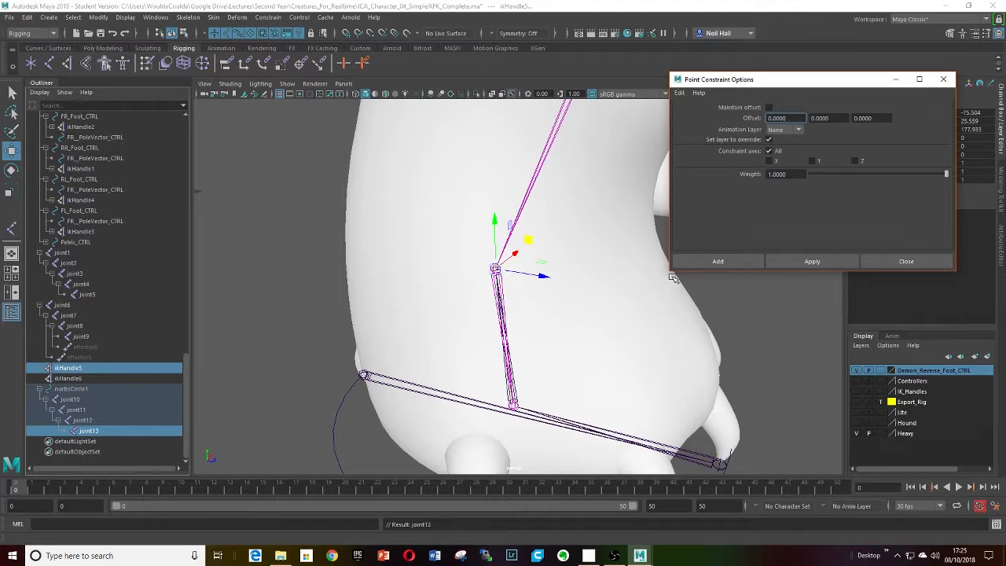
left_click(809, 263)
Step: Examine the constrained ankle, the foot joints and the upper leg chain from several angles
scroll(596, 299, "down", 3)
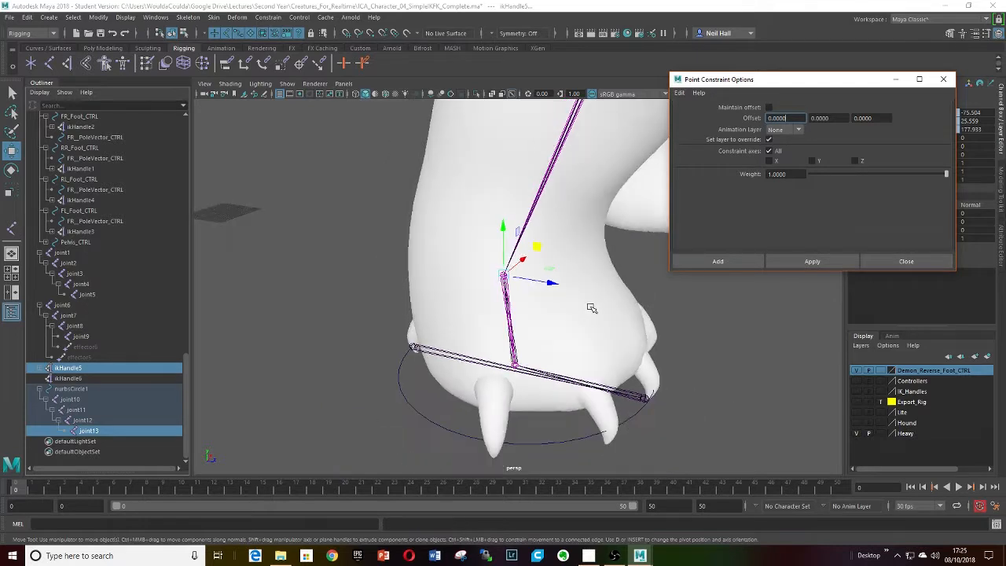
middle_click_drag(591, 307, 563, 259, "alt")
scroll(510, 286, "up", 3)
scroll(506, 295, "up", 3)
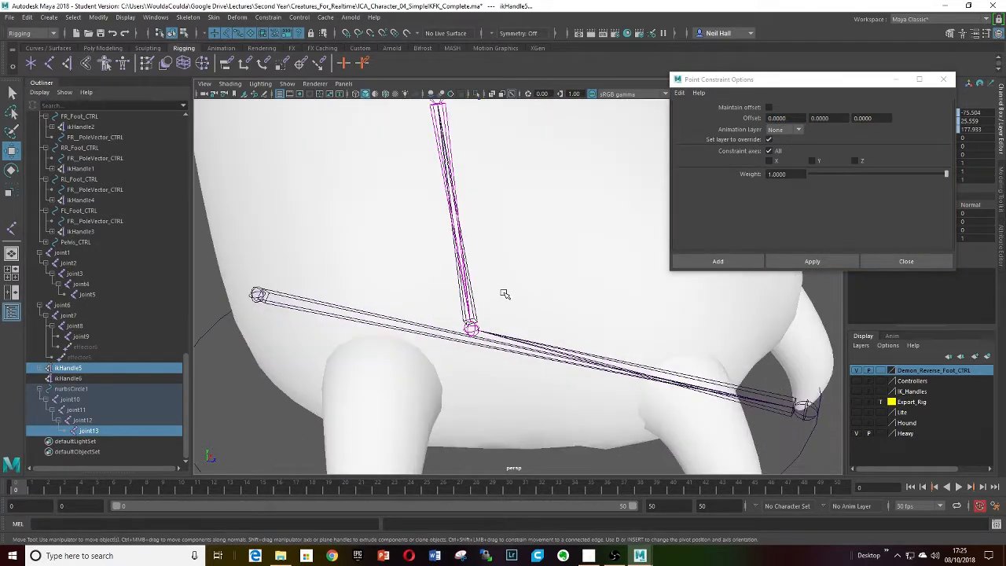
scroll(502, 290, "down", 3)
left_click_drag(503, 270, 554, 146, "alt")
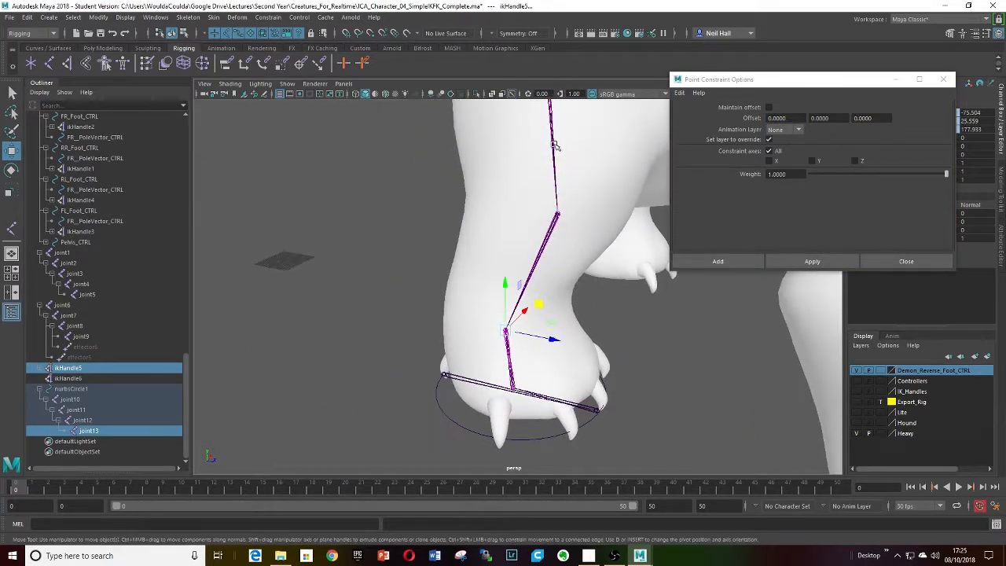
left_click_drag(555, 222, 521, 320, "alt")
scroll(494, 358, "down", 3)
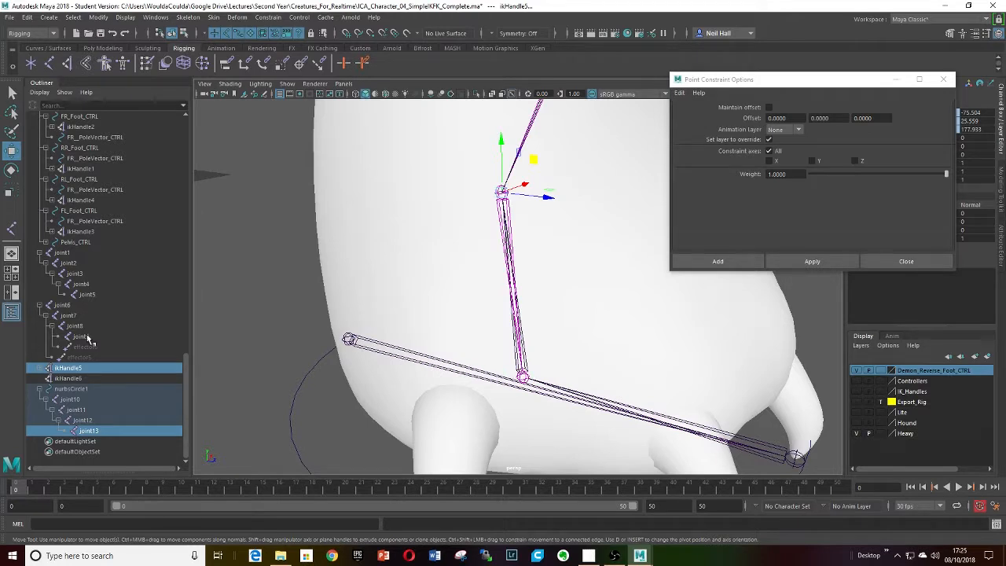
Step: Point-constrain ikHandle6 to joint12, the reverse-foot joint at the leg's end joint, with Maintain offset off on all axes
left_click(63, 383)
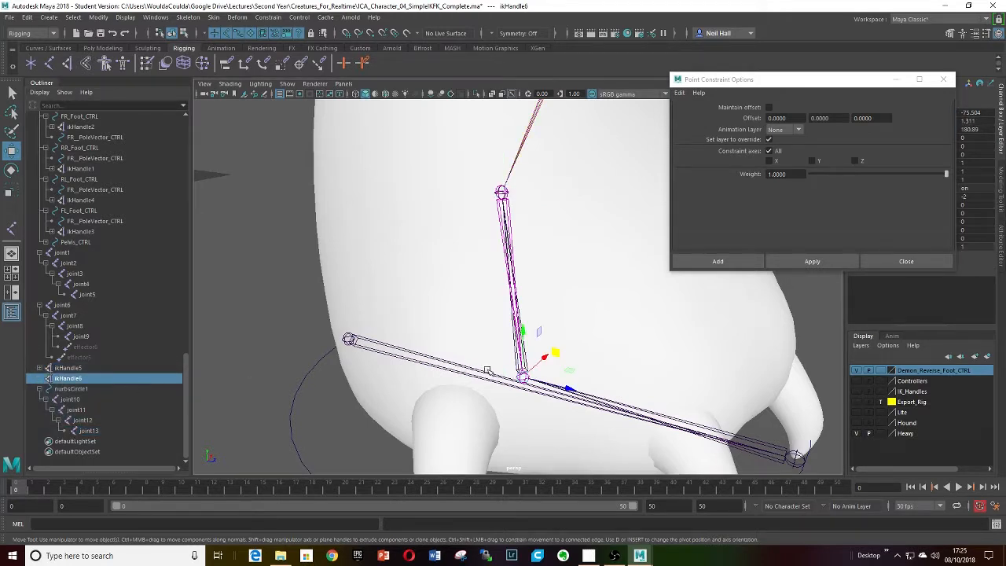
left_click_drag(452, 367, 471, 353, "alt")
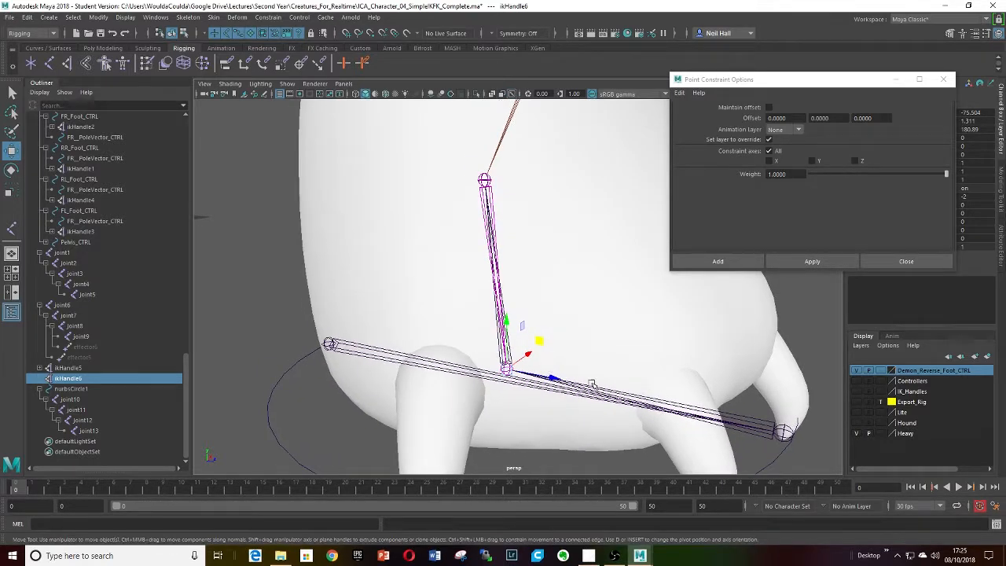
left_click(498, 350)
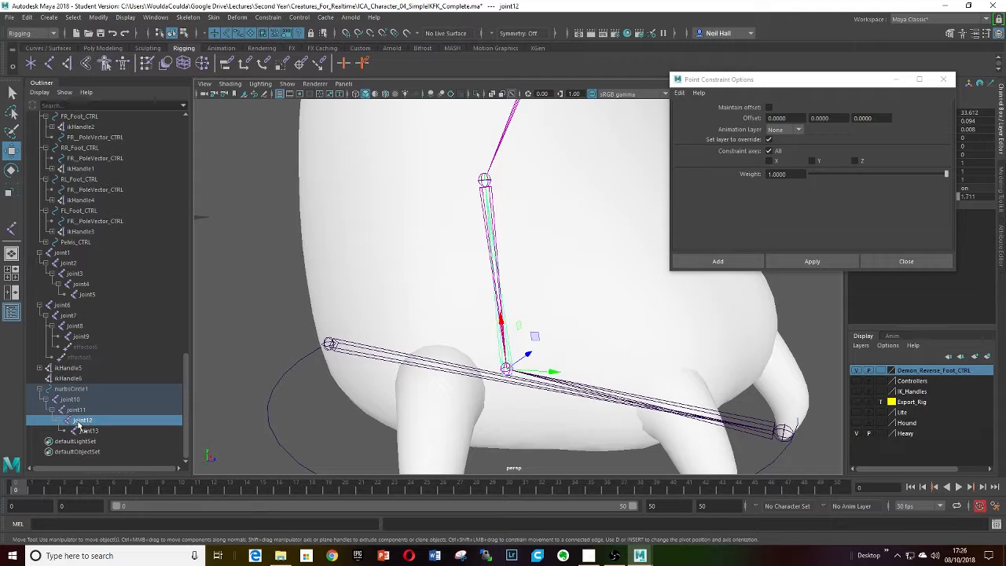
left_click(63, 378, "ctrl")
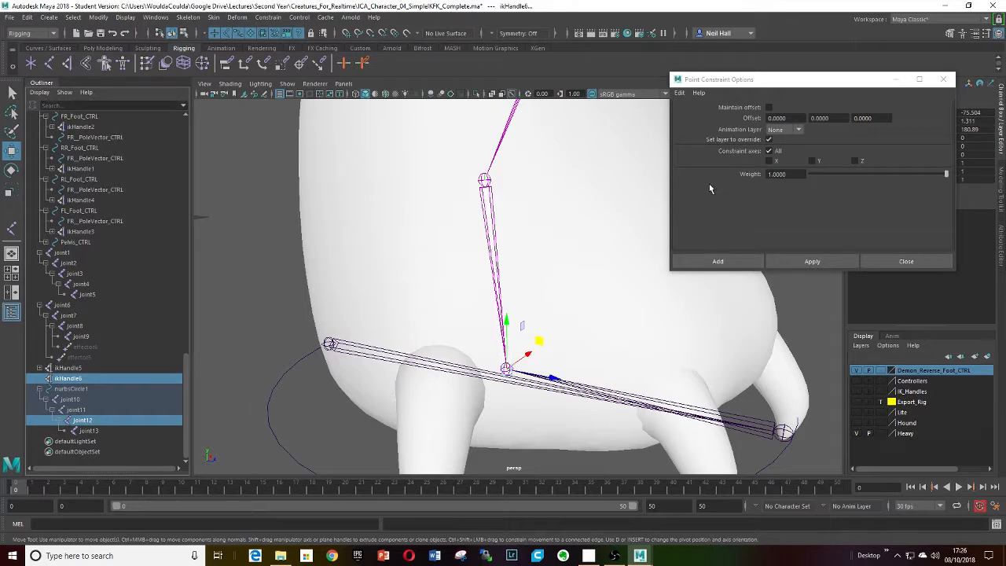
left_click(726, 265)
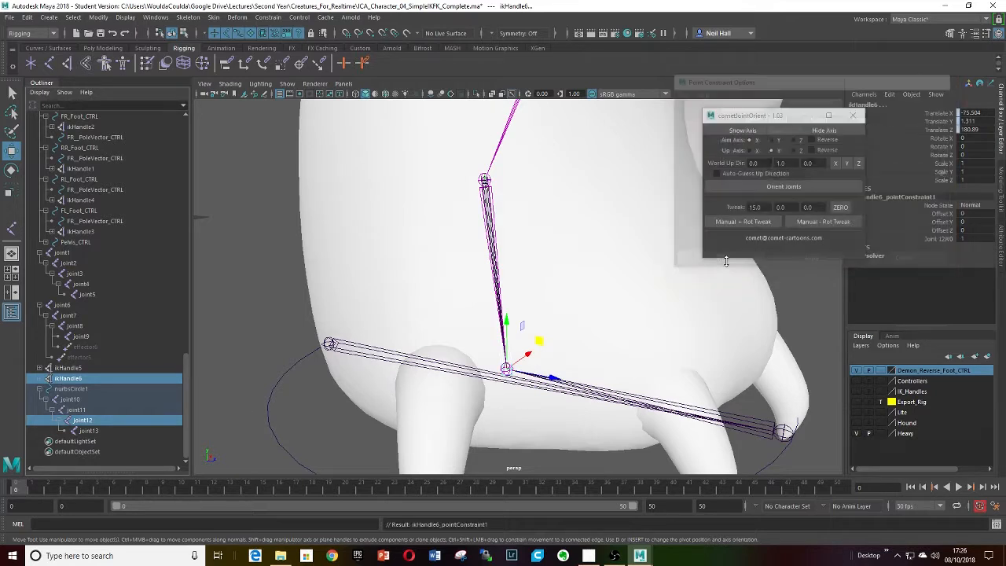
Step: Test-move the circle foot control to check that the leg follows, and undo the move
scroll(557, 314, "down", 6)
left_click_drag(543, 336, 584, 338, "alt")
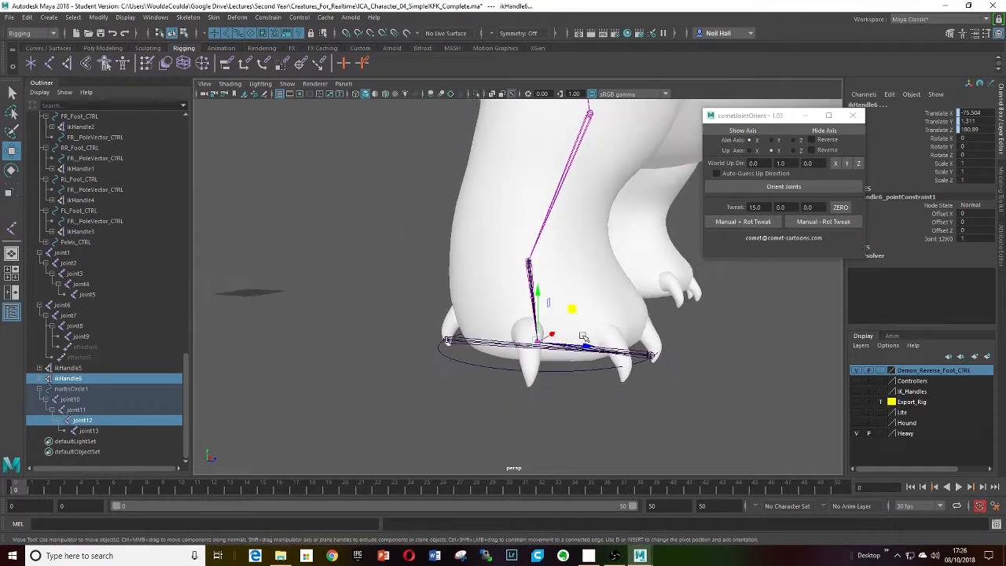
left_click(469, 368)
left_click_drag(472, 366, 547, 330, "alt")
mouse_move(548, 330)
middle_mouse_down()
mouse_move(487, 285)
mouse_move(529, 227)
mouse_move(416, 284)
mouse_move(455, 238)
mouse_move(511, 276)
mouse_move(514, 292)
mouse_move(563, 326)
mouse_move(550, 322)
mouse_move(556, 336)
middle_mouse_up()
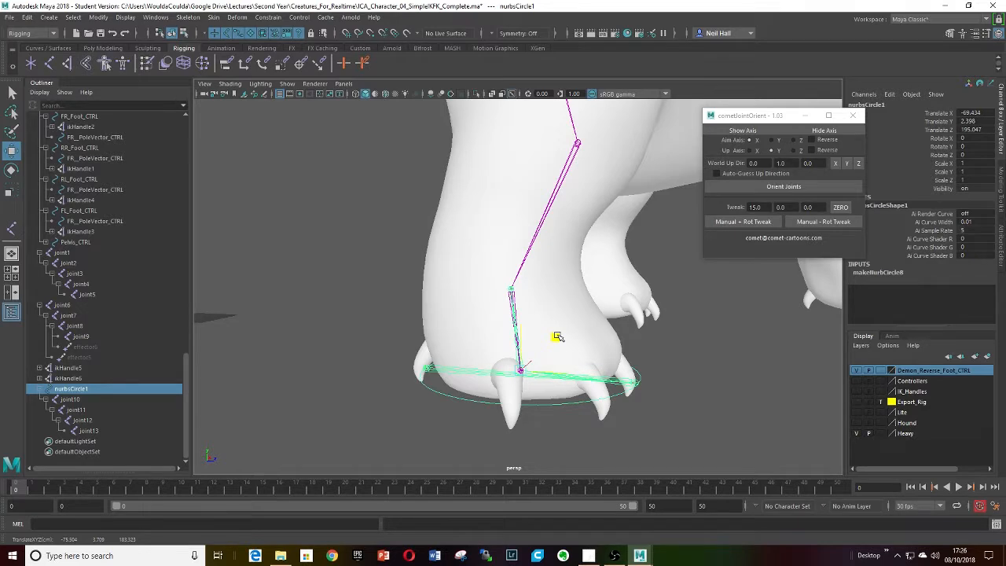
middle_click_drag(557, 336, 557, 341)
key("ctrl+z")
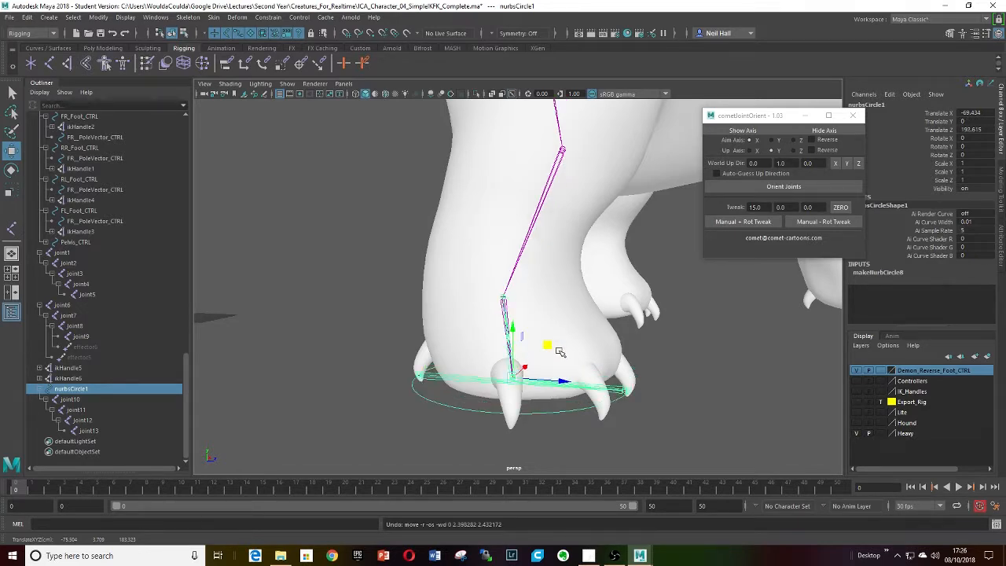
Step: Rotate the reverse-foot chain's heel joint, joint10, to about 45 degrees in Z to test the heel pivot
left_click_drag(563, 358, 523, 336, "alt")
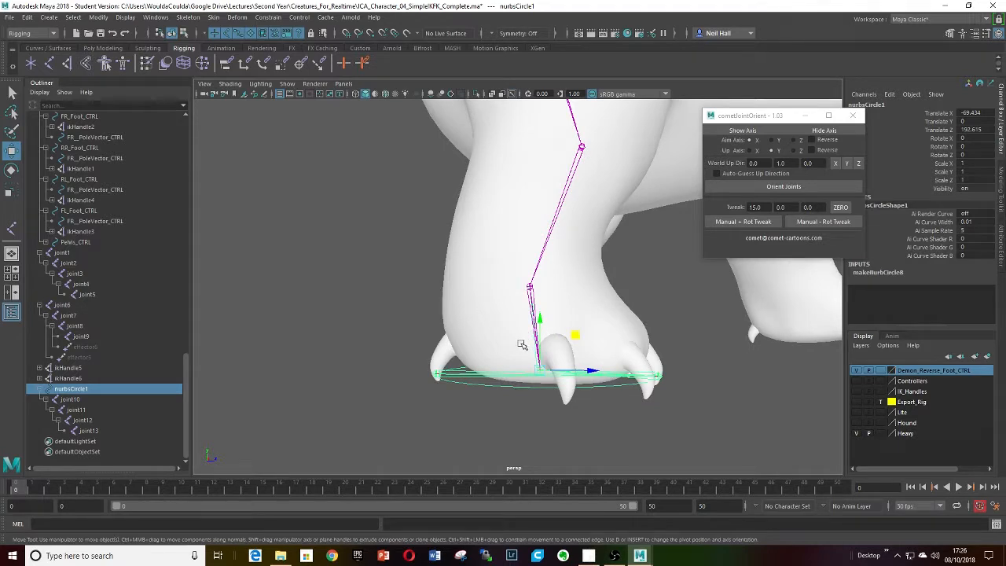
left_click(457, 374)
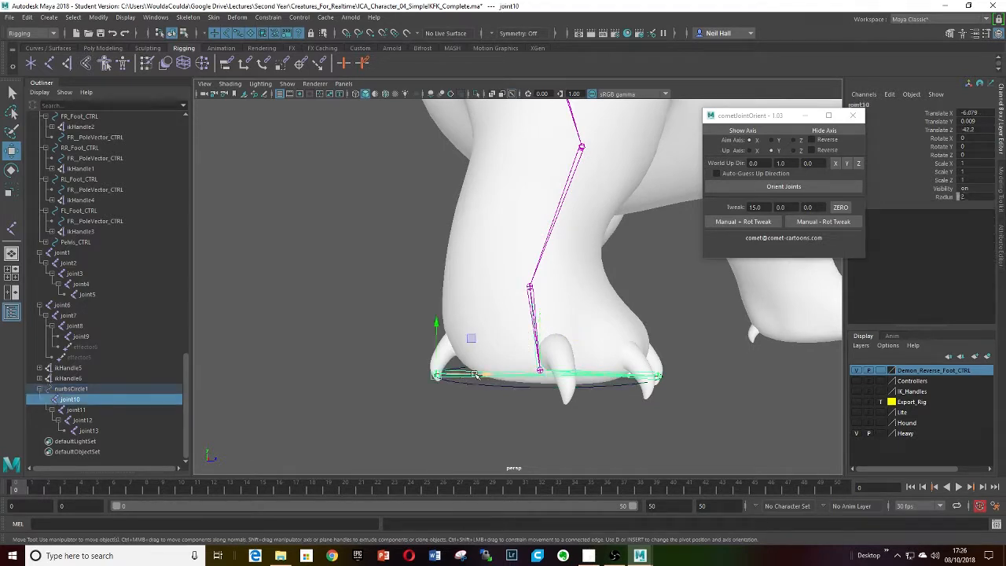
key("e")
left_click_drag(470, 339, 468, 316)
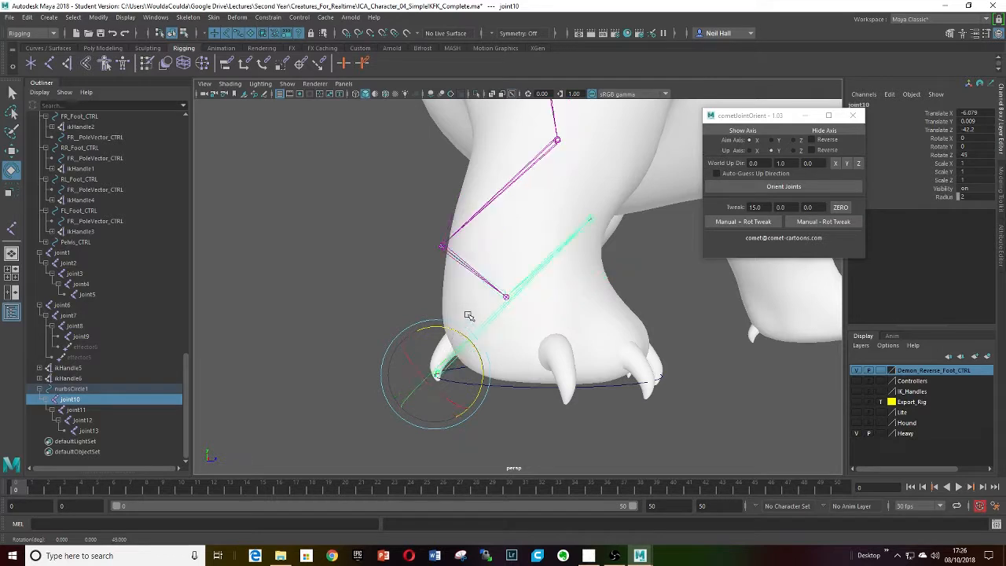
Step: Undo the test rotation of the heel joint, joint10
scroll(472, 314, "down", 3)
middle_click_drag(484, 308, 505, 374, "alt")
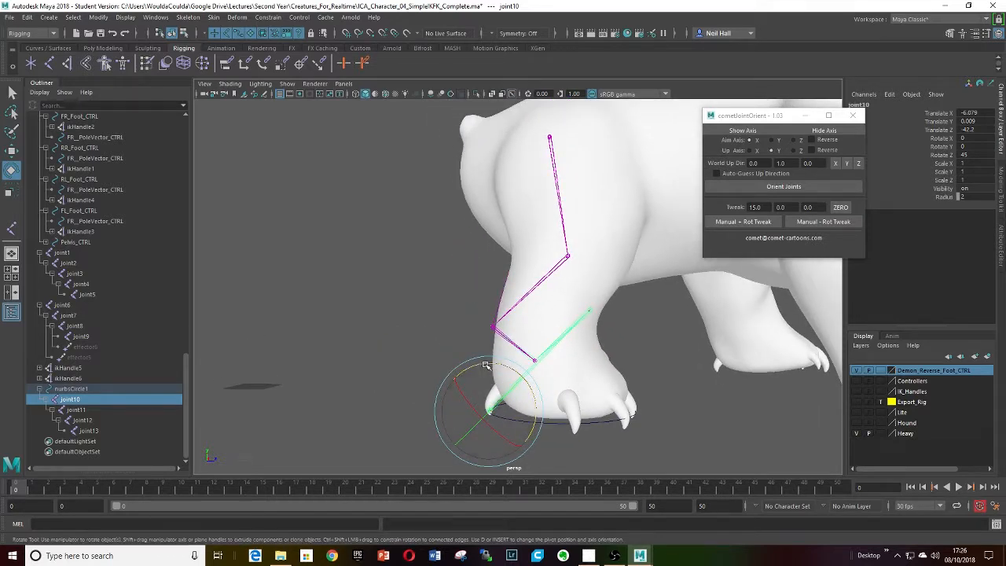
key("ctrl+z")
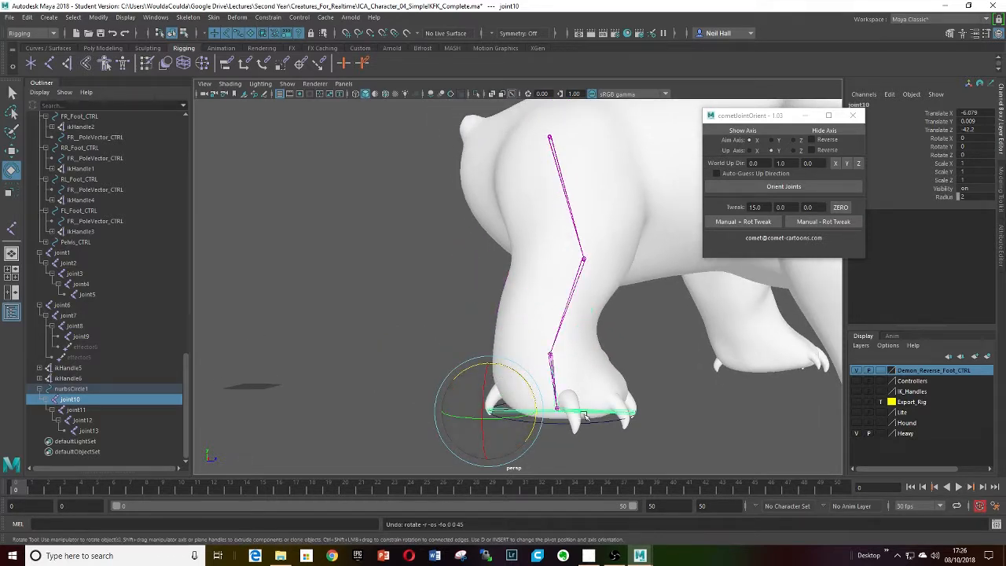
Step: Rotate the toe-end joint, joint11, to 45 degrees in Z to test its pivot, and undo the rotation
scroll(602, 414, "up", 3)
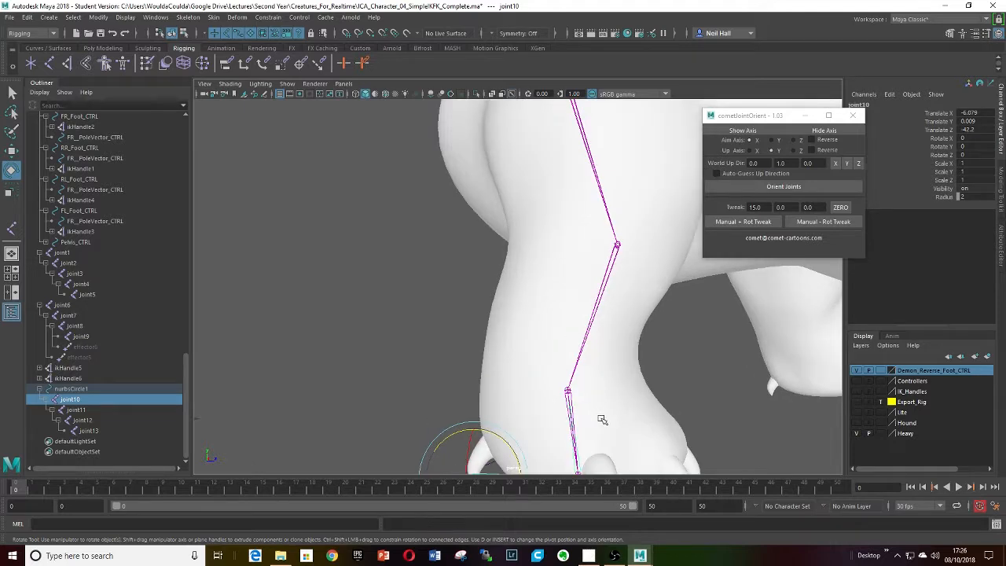
middle_click_drag(603, 417, 579, 324, "alt")
left_click(572, 372)
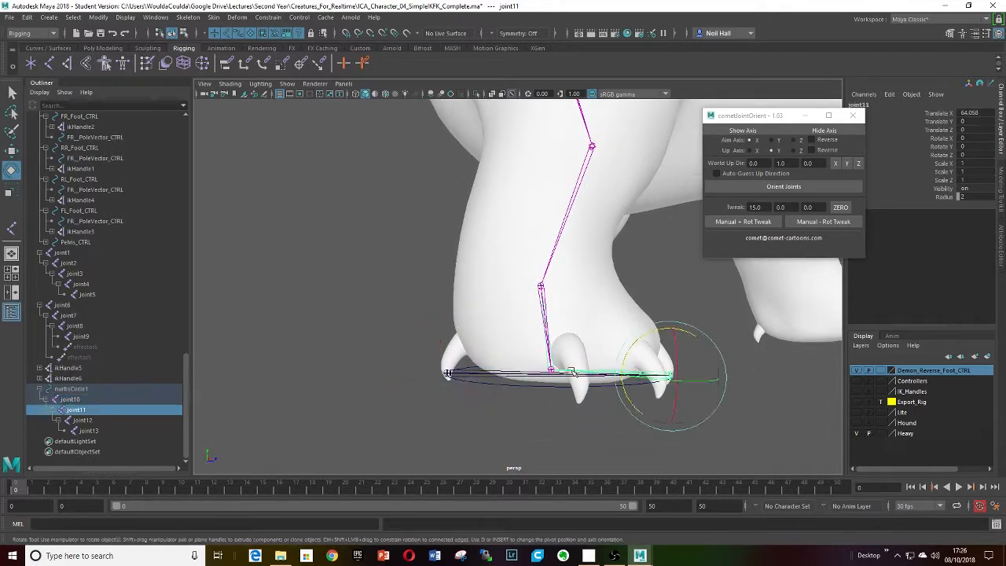
middle_click_drag(658, 383, 656, 381, "alt")
right_click_drag(656, 381, 589, 353, "alt")
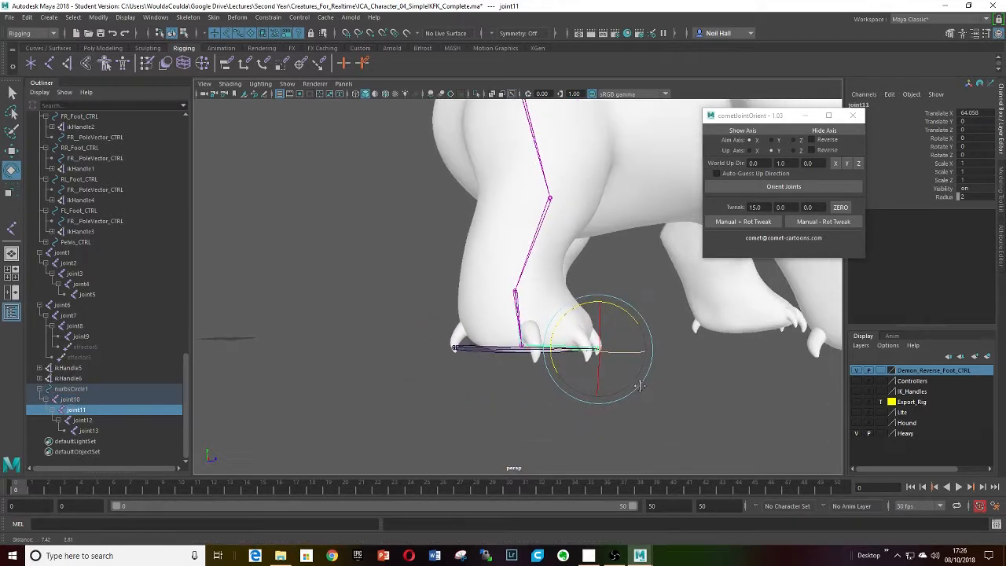
left_click_drag(559, 321, 578, 299)
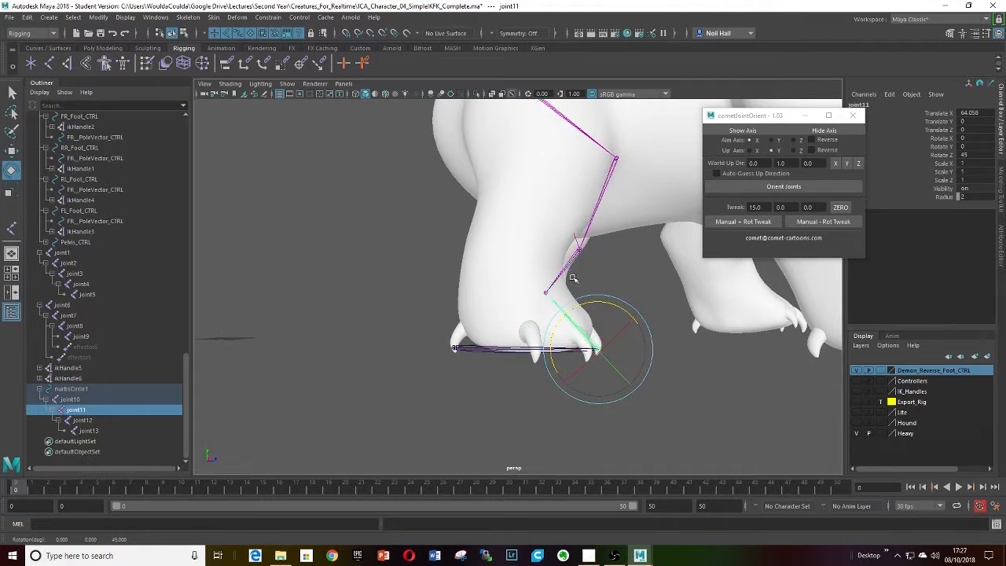
scroll(574, 279, "up", 3)
middle_click_drag(610, 271, 565, 271, "alt")
key("ctrl+z")
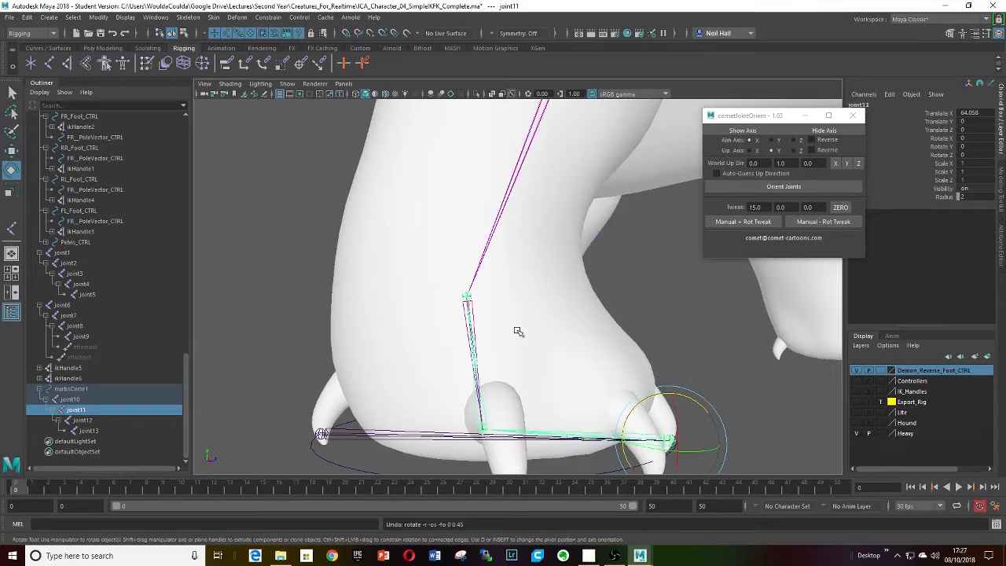
Step: Test-rotate joint12, the next reverse-foot joint after joint11, and undo the rotation
key("f")
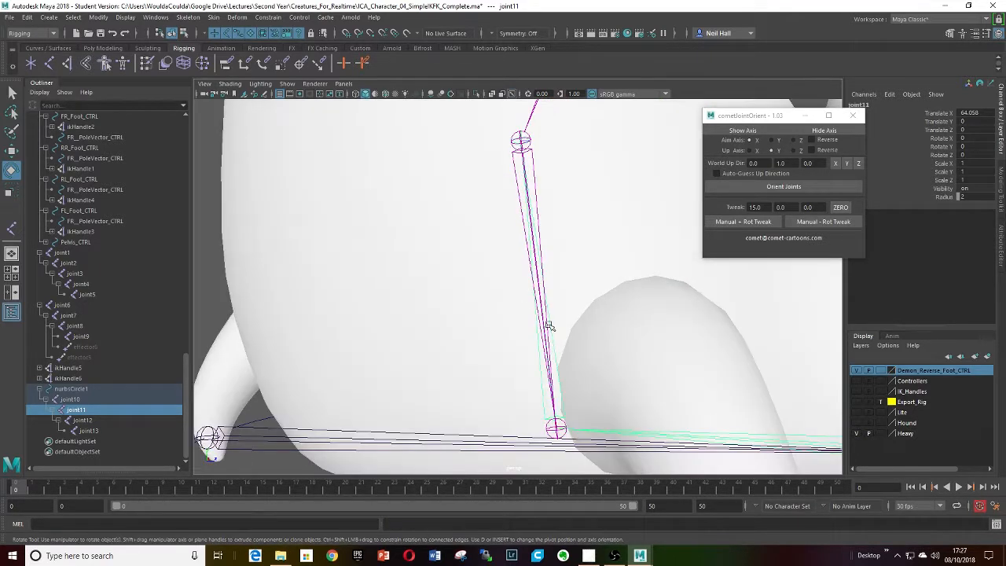
key("Down")
scroll(549, 325, "down", 8)
middle_click_drag(547, 313, 571, 336, "alt")
left_click_drag(570, 336, 584, 308, "alt")
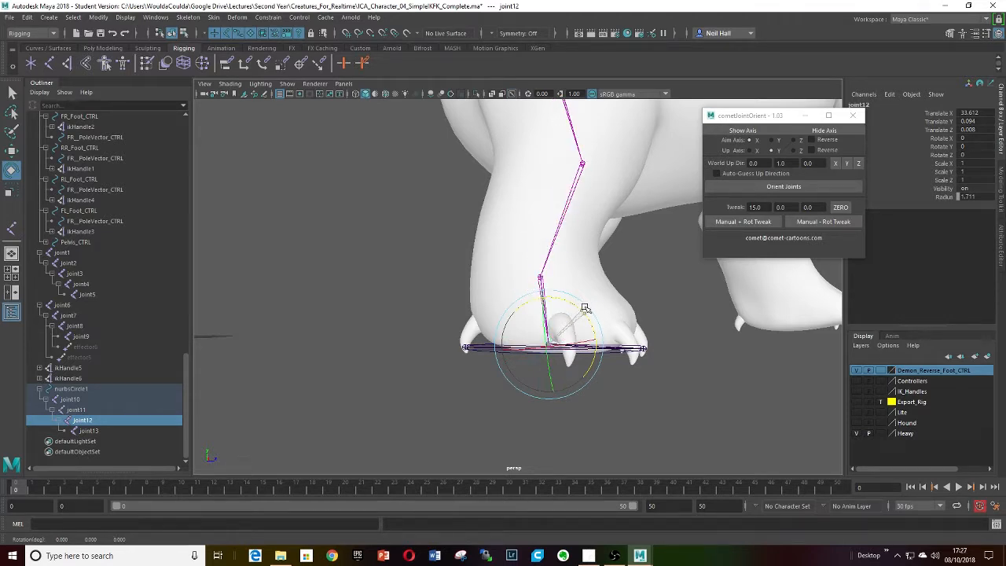
key("ctrl+z")
Step: Test-rotate the circle foot control, nurbsCircle1, about its current pivot near the ball of the foot, and undo the rotation
left_click(485, 353)
mouse_move(485, 353)
left_mouse_down("alt")
mouse_move(544, 328)
mouse_move(473, 357)
mouse_move(511, 348)
mouse_move(495, 343)
left_mouse_up("alt")
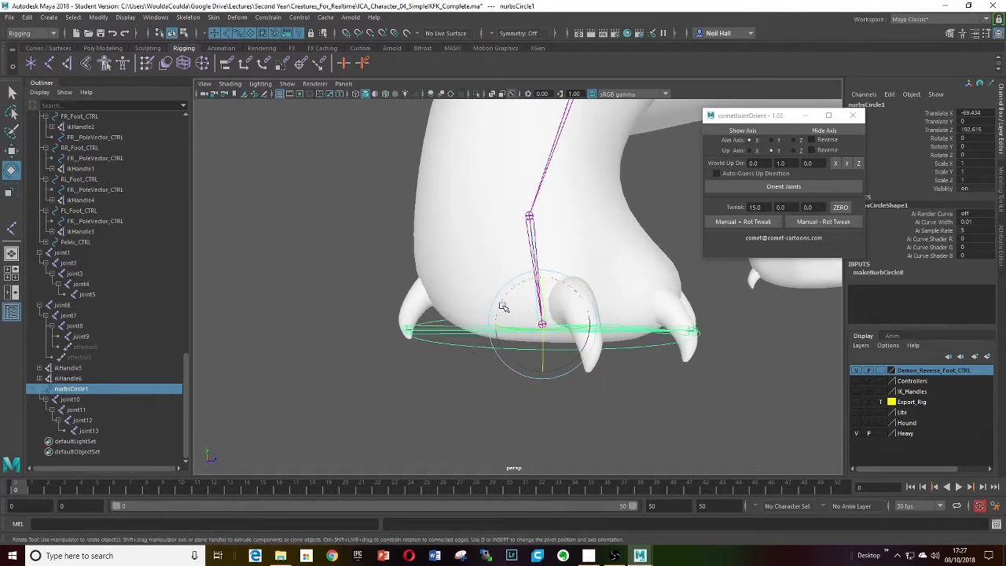
mouse_move(503, 306)
left_mouse_down()
mouse_move(501, 292)
mouse_move(507, 313)
mouse_move(514, 289)
mouse_move(503, 302)
left_mouse_up()
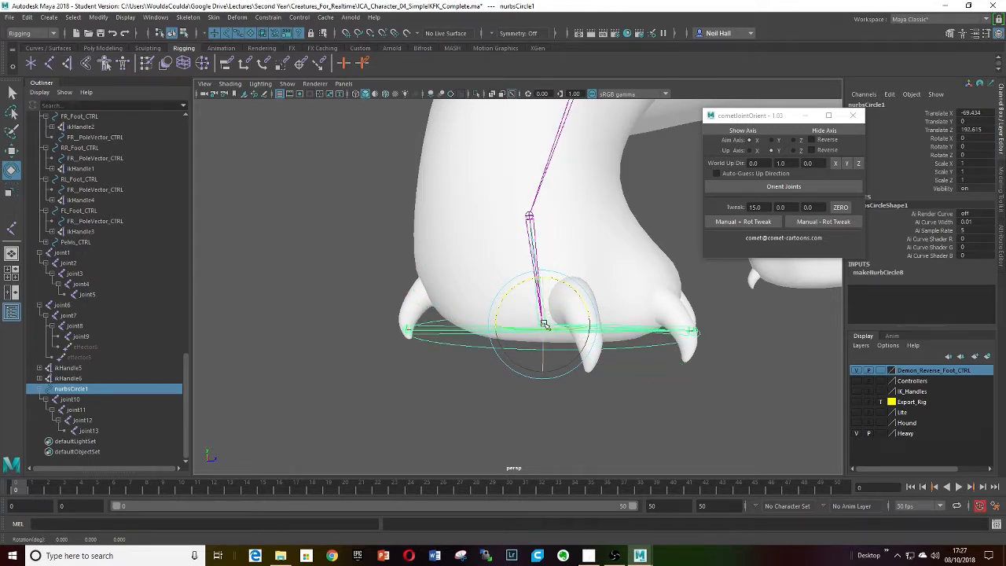
mouse_move(543, 323)
left_mouse_down("alt")
mouse_move(528, 330)
mouse_move(575, 325)
mouse_move(542, 318)
left_mouse_up("alt")
key("ctrl+z")
Step: Try repositioning the circle foot control by its pivot near the ball joint, and undo the move
key("d")
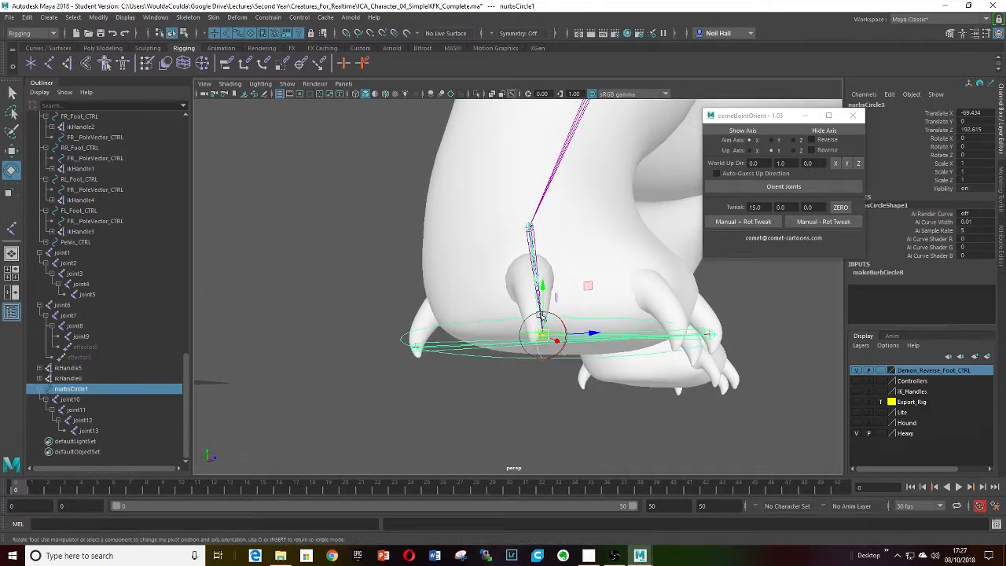
scroll(527, 260, "up", 5)
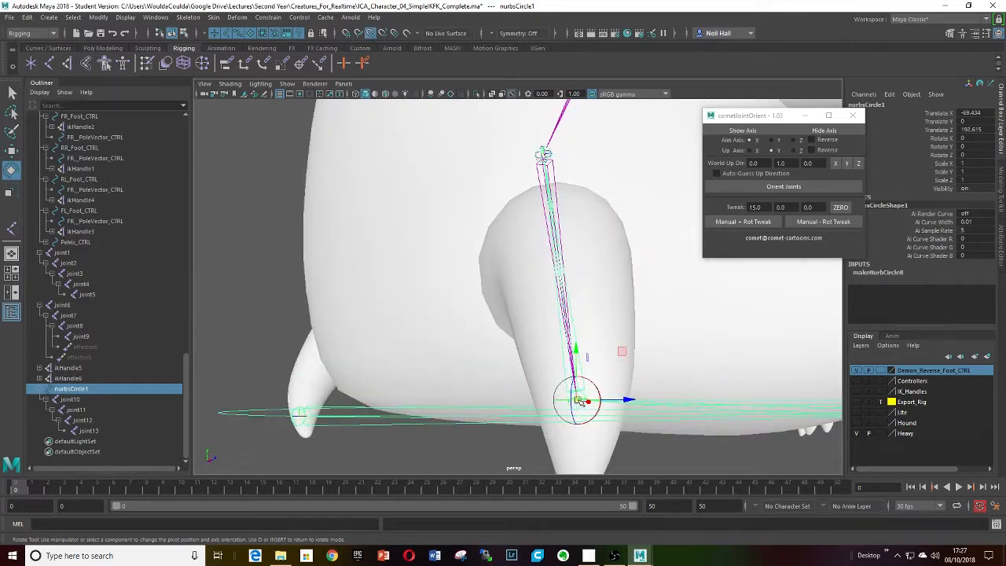
key("w")
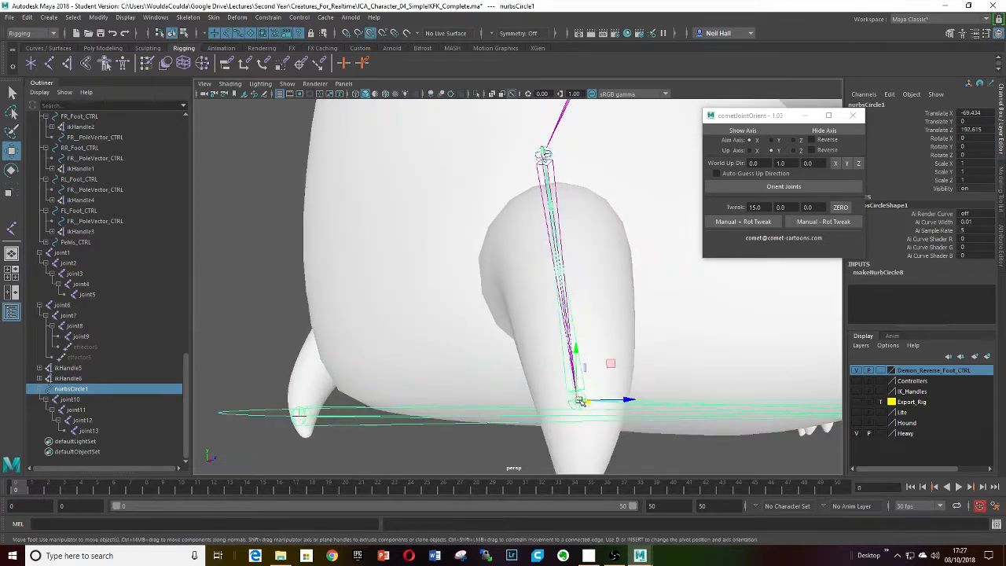
mouse_move(579, 400)
left_mouse_down()
mouse_move(561, 315)
mouse_move(571, 397)
left_mouse_up()
key("f")
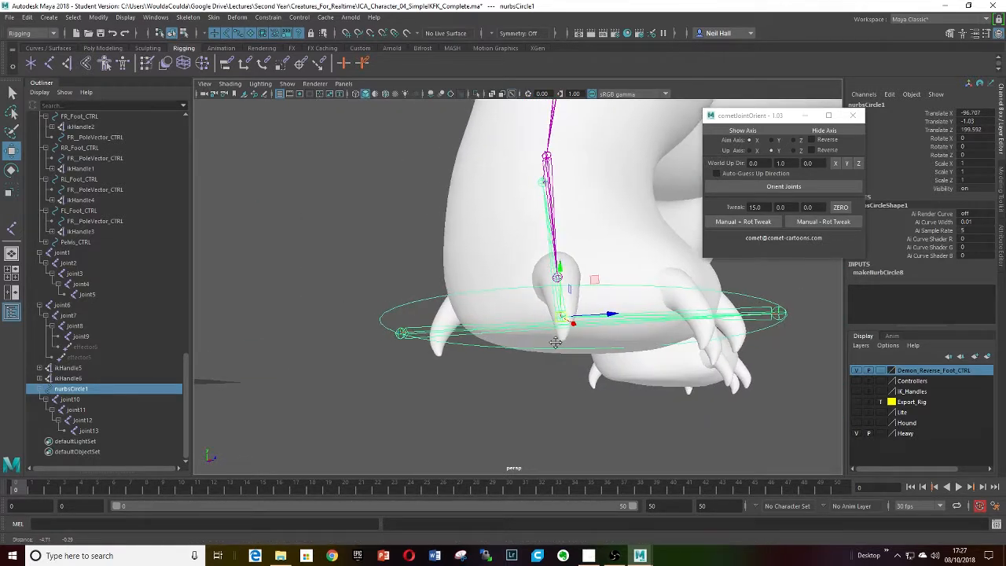
left_click(40, 391)
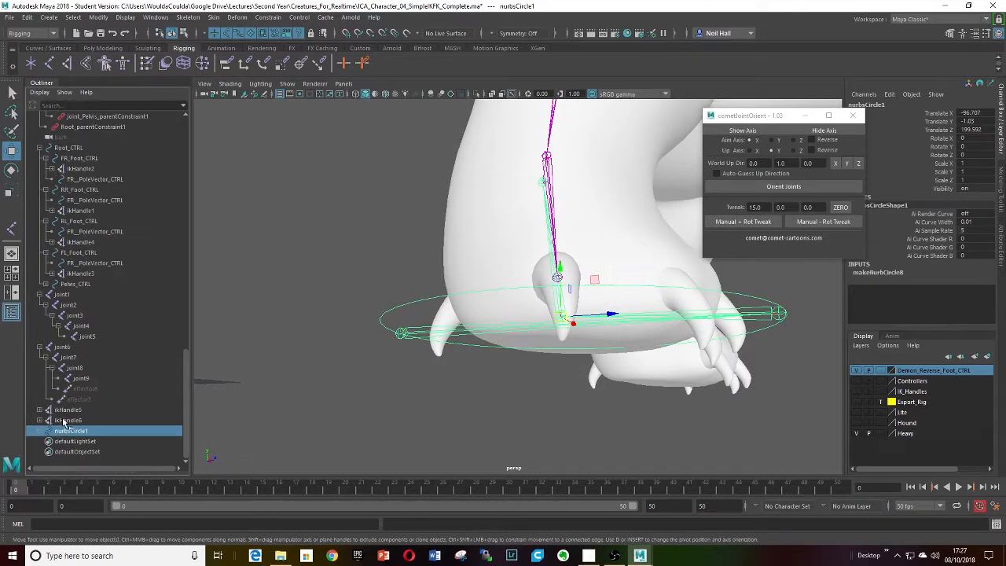
left_click_drag(432, 298, 438, 239, "alt")
key("ctrl+z")
Step: Snap the circle foot control's pivot up to the ankle joint at the end of the reverse-foot chain
left_click(406, 382)
left_click(402, 380)
key("d")
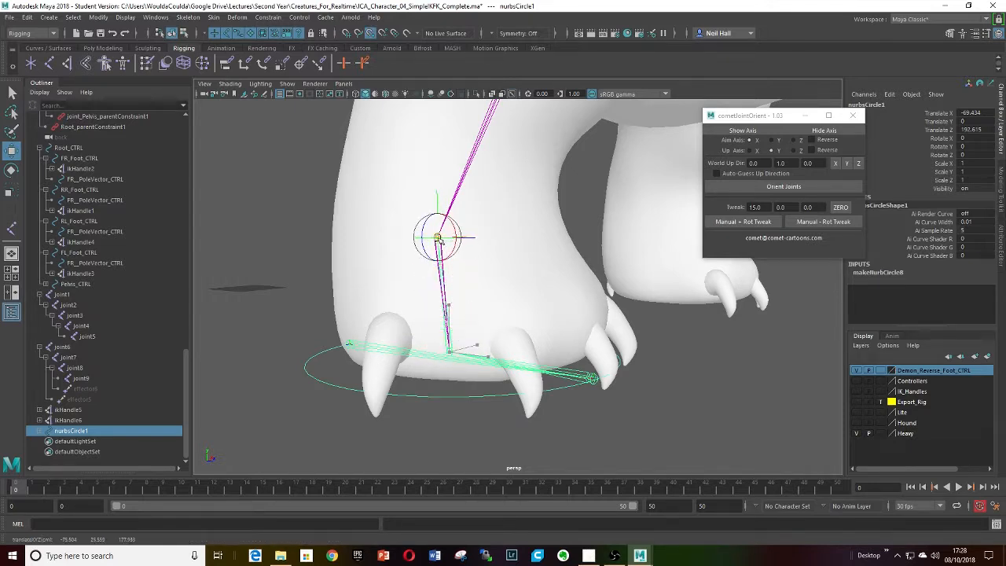
scroll(432, 252, "up", 3)
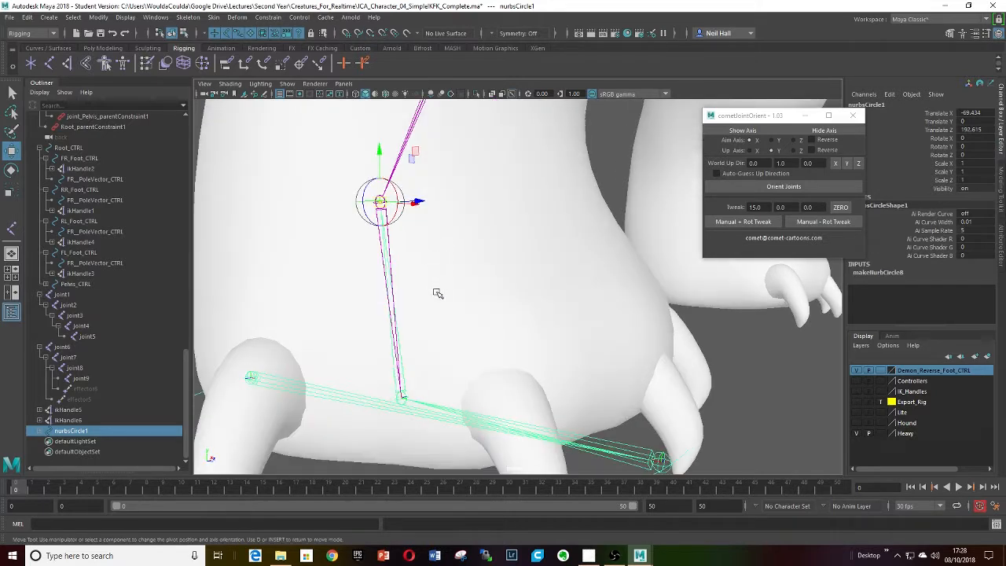
middle_click_drag(429, 276, 550, 358, "alt")
scroll(487, 322, "up", 2)
left_click_drag(472, 314, 437, 304, "alt")
scroll(437, 303, "up", 3)
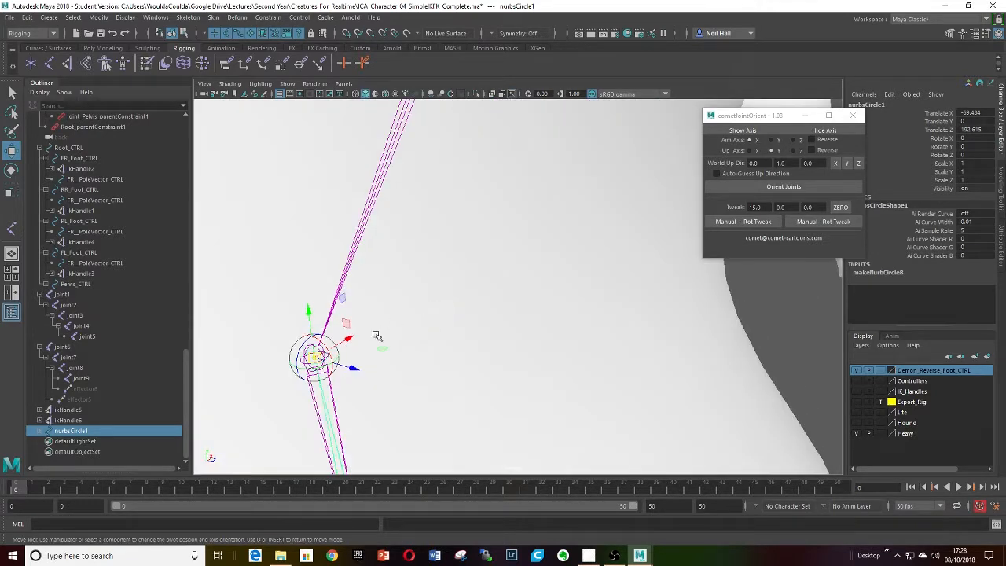
scroll(374, 374, "down", 8)
middle_click_drag(500, 343, 455, 362, "alt")
mouse_move(455, 363)
left_mouse_down("alt")
mouse_move(475, 345)
mouse_move(466, 351)
left_mouse_up("alt")
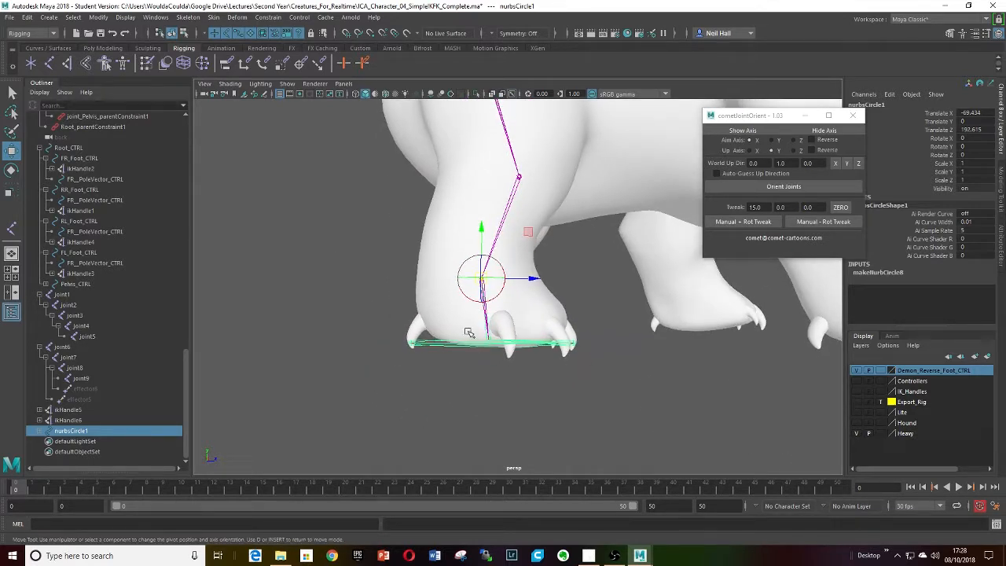
key("d")
Step: Test-rotate the circle foot control about its ankle pivot, and select the heel joint, joint10
key("e")
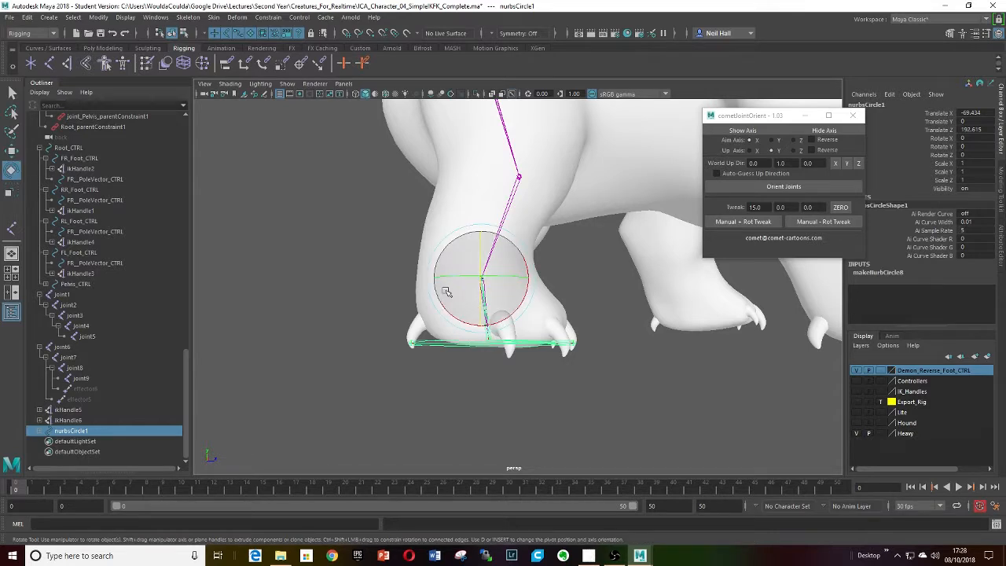
left_click_drag(442, 305, 466, 321)
left_click(430, 343)
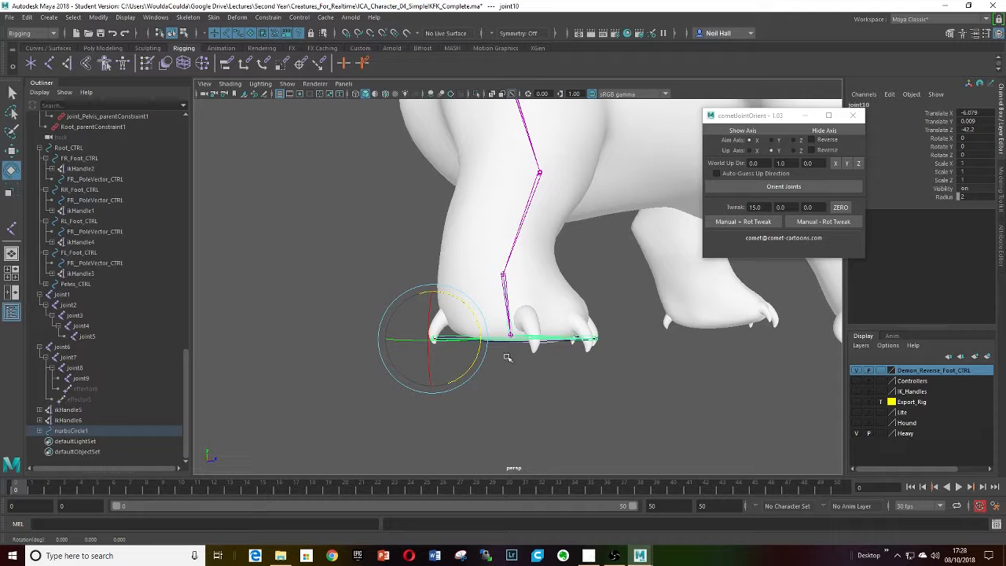
Step: Expand the circle control's hierarchy and rotate its toe-end joint, joint11, to 45 degrees in Z
left_click(40, 431)
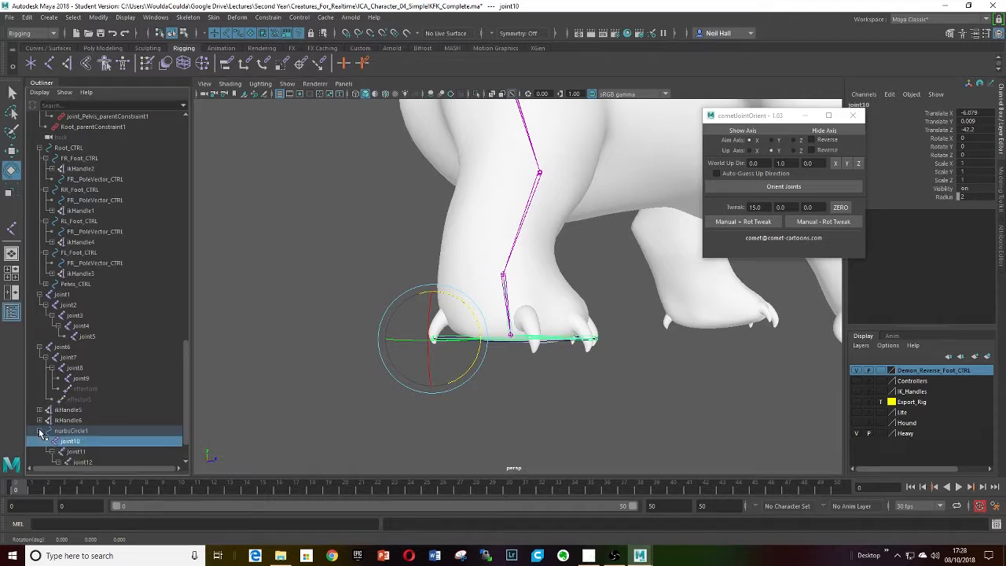
scroll(180, 421, "down", 2)
left_click(79, 410)
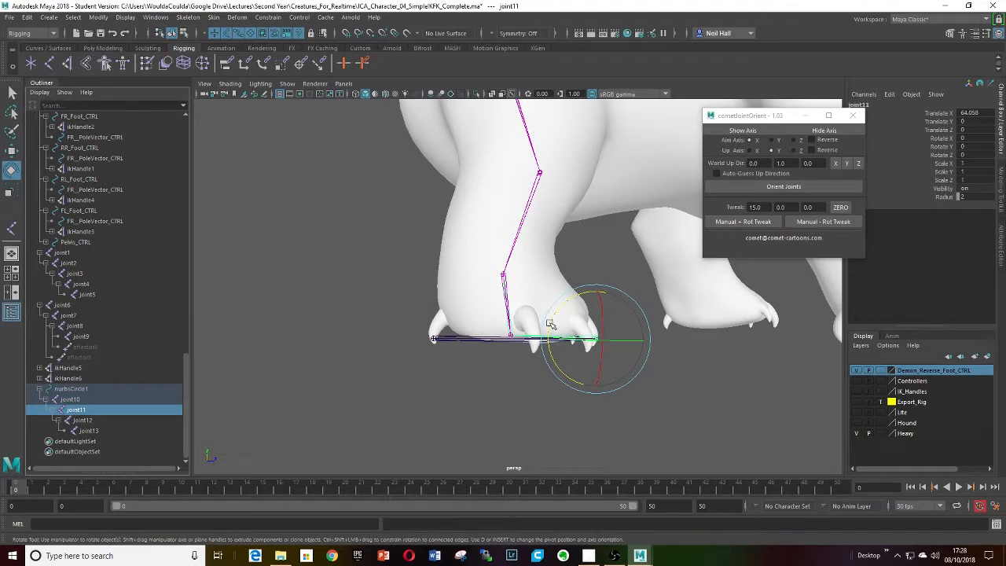
left_click_drag(550, 326, 568, 293)
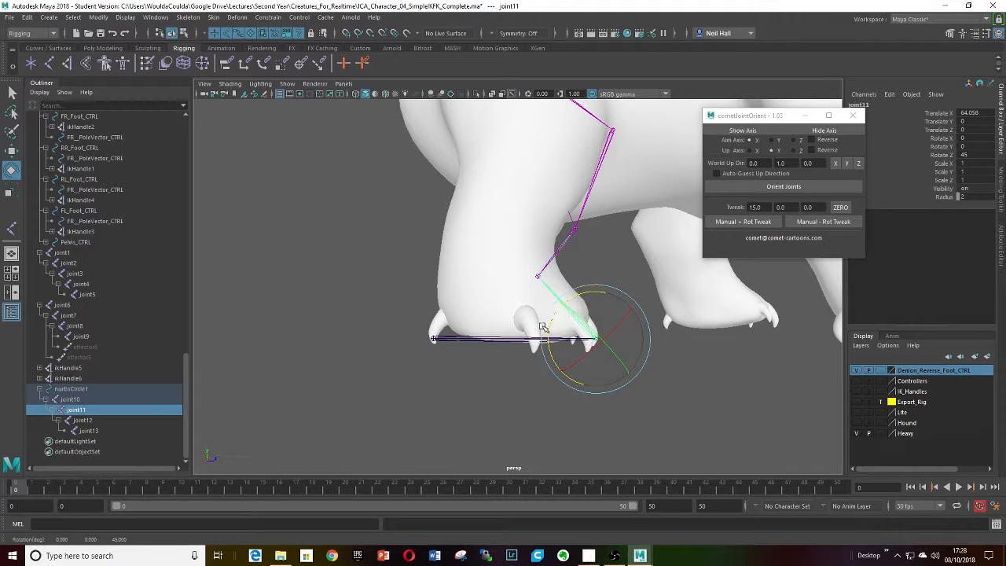
Step: Move the circle foot control up and forward to Translate Y 24.796 and Translate Z 216.42
left_click_drag(451, 339, 465, 387, "alt")
left_click(466, 349)
key("w")
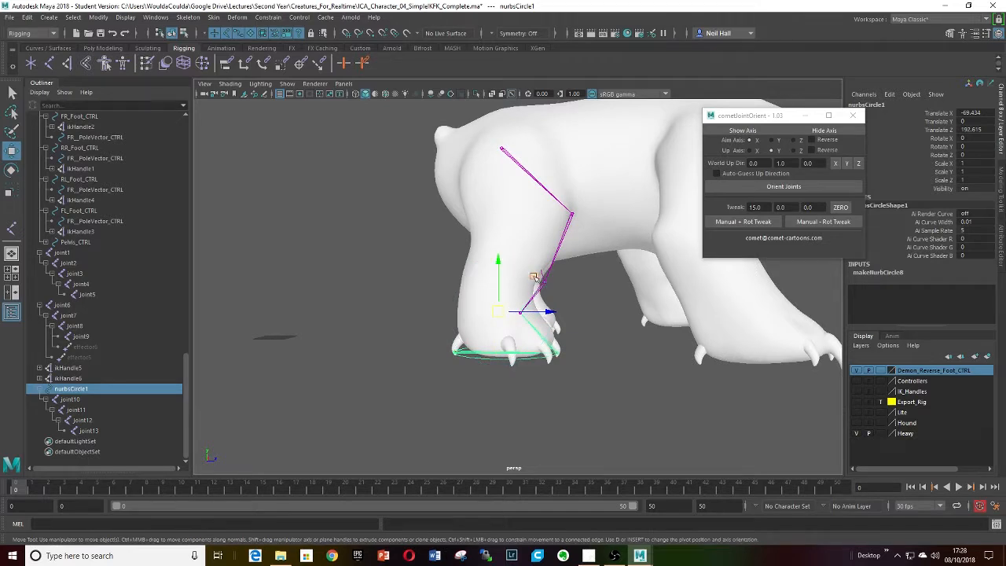
left_click_drag(533, 279, 574, 242)
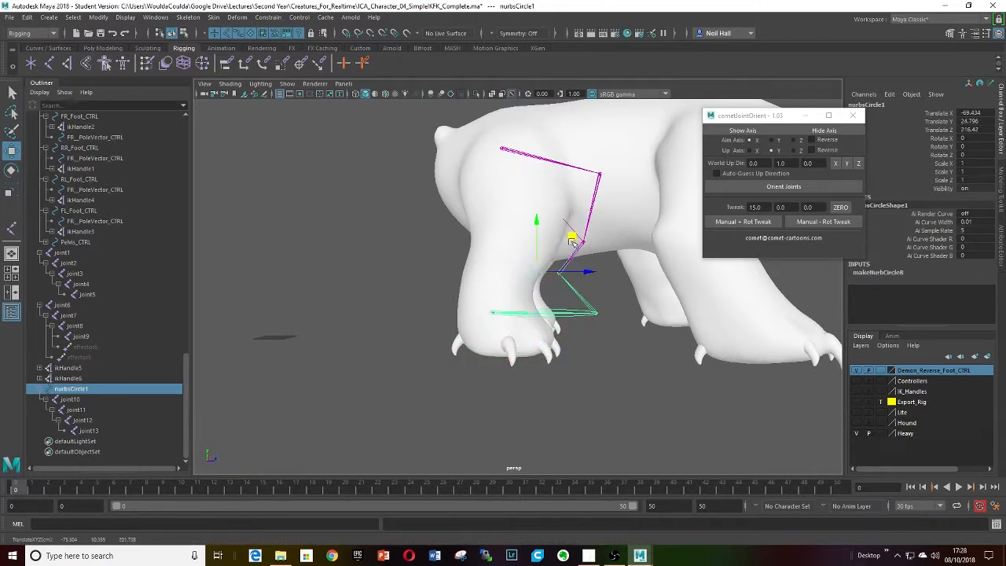
Step: Rotate joint11 back to 0 degrees in Z while the foot control is raised
left_click(566, 310)
key("e")
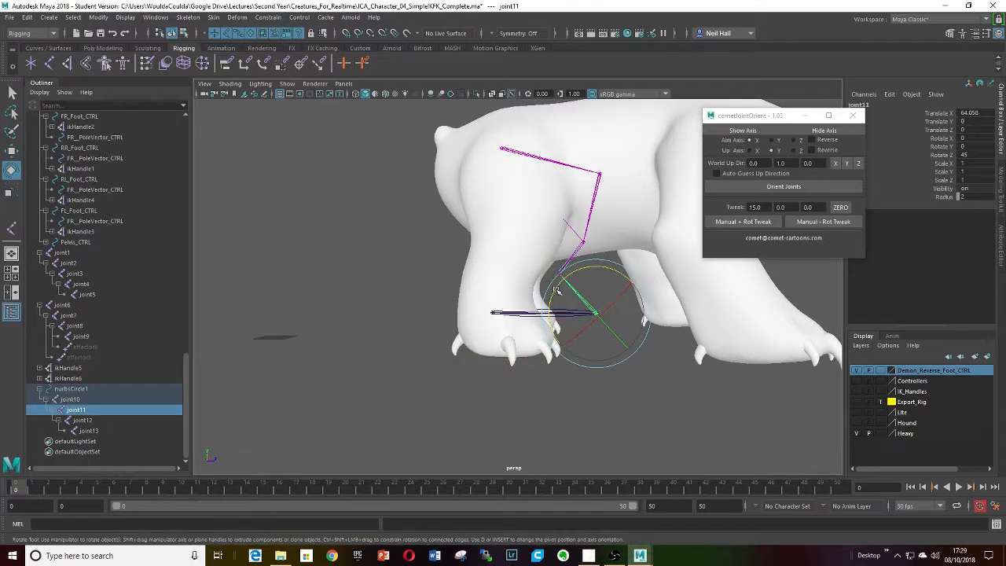
left_click_drag(555, 291, 530, 333)
Step: Examine the raised leg, its reverse-foot joints and the circle control from several angles
scroll(528, 335, "up", 4)
middle_click_drag(522, 341, 493, 313, "alt")
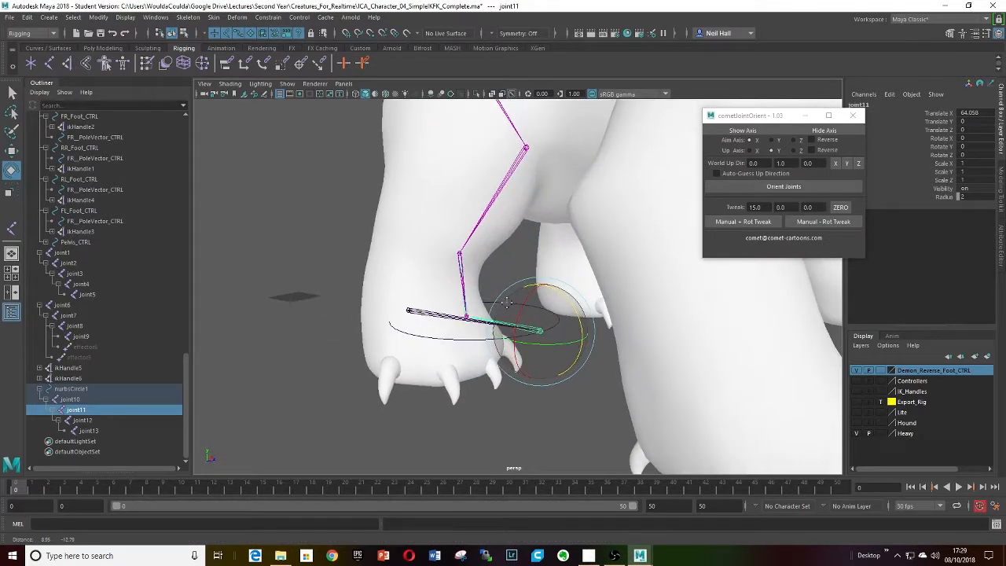
left_click_drag(494, 312, 530, 303, "alt")
scroll(524, 303, "down", 5)
middle_click_drag(520, 303, 550, 342, "alt")
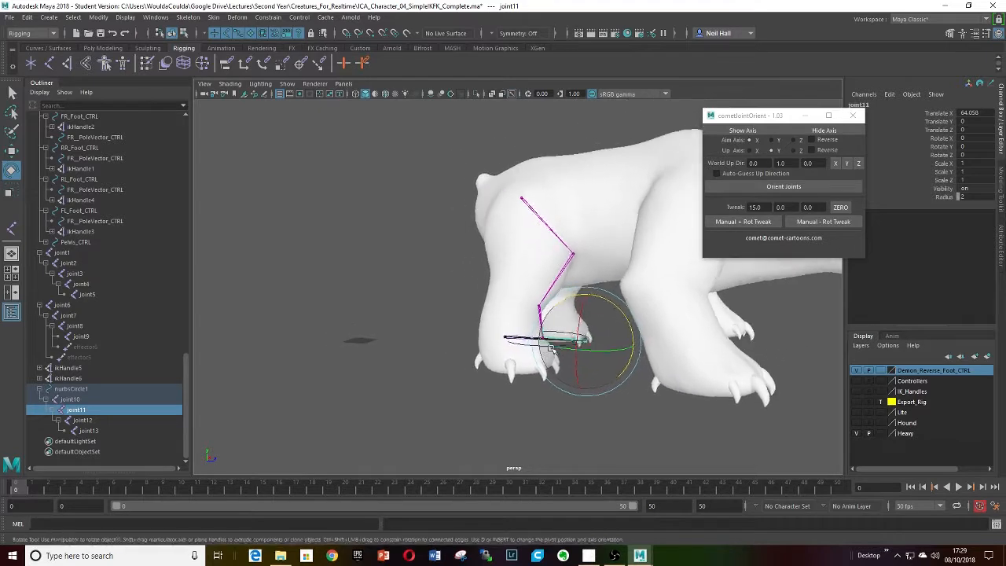
left_click_drag(550, 342, 537, 363, "alt")
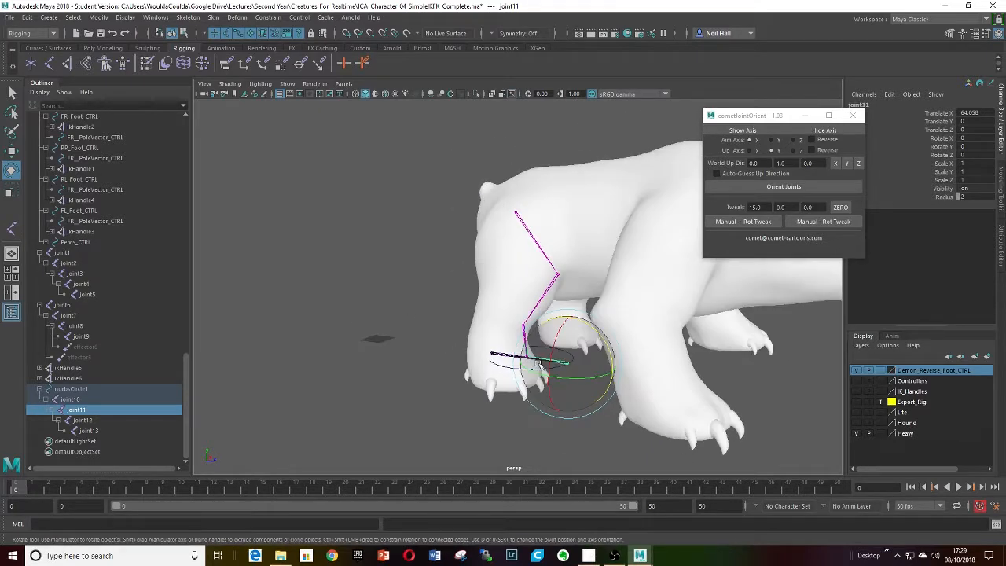
left_click_drag(588, 308, 533, 337, "alt")
scroll(532, 337, "up", 4)
middle_click_drag(533, 337, 557, 296, "alt")
left_click_drag(557, 297, 540, 308, "alt")
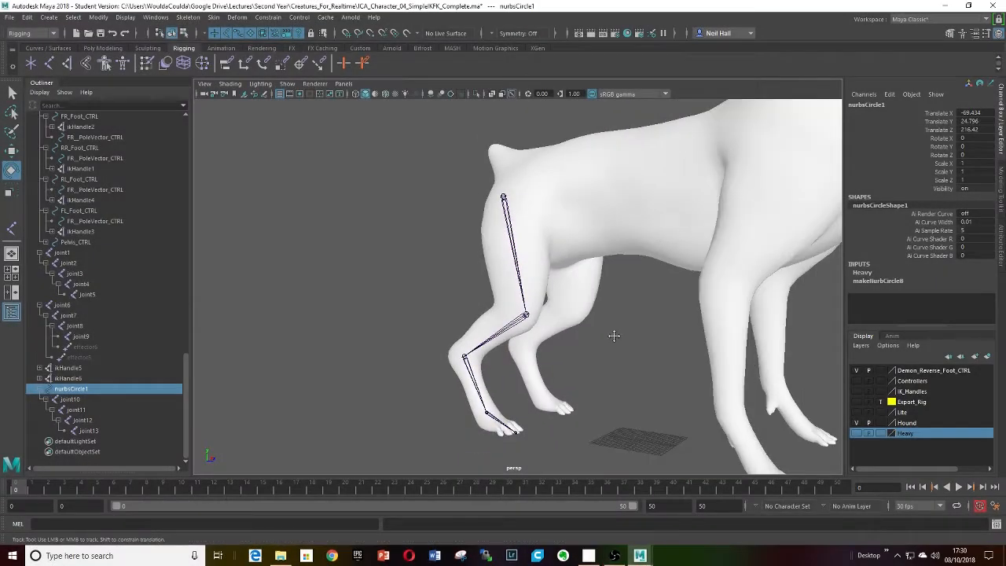
Step: Examine the Hound model's hind leg and the joint chain inside it from several angles
left_click_drag(614, 335, 573, 343, "alt")
scroll(564, 344, "up", 2)
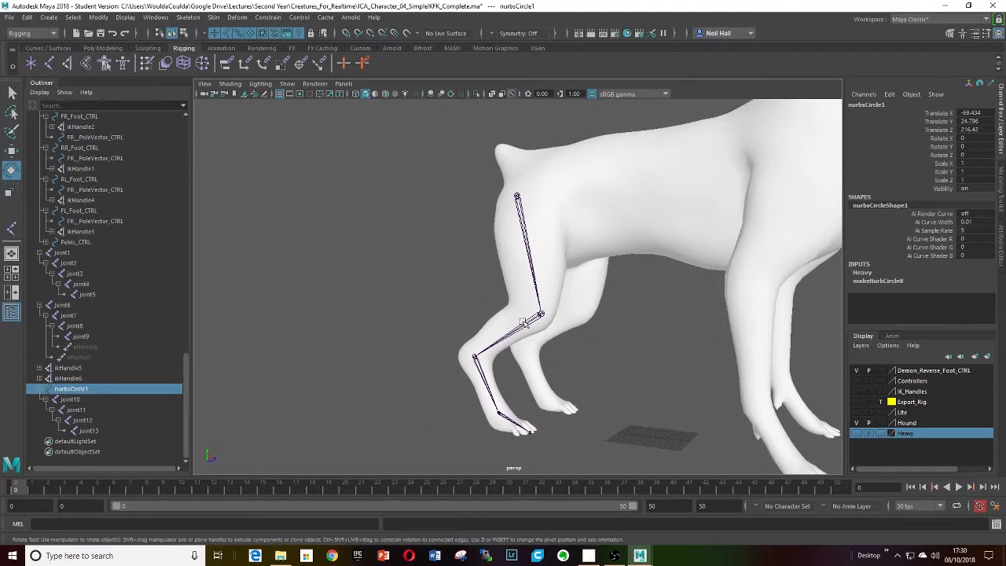
left_click_drag(459, 375, 468, 355, "alt")
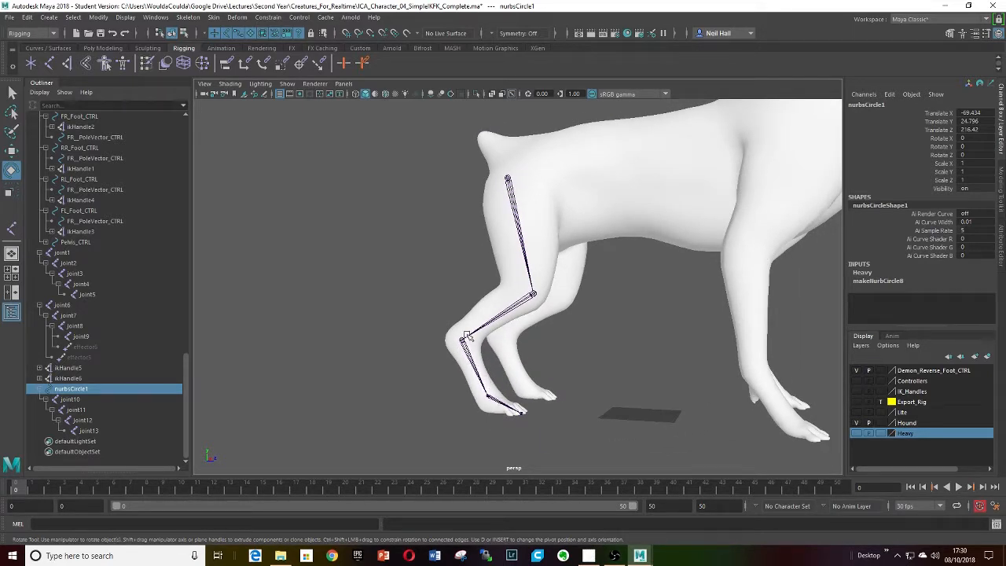
left_click_drag(511, 408, 559, 396, "alt")
left_click_drag(576, 316, 510, 369, "alt")
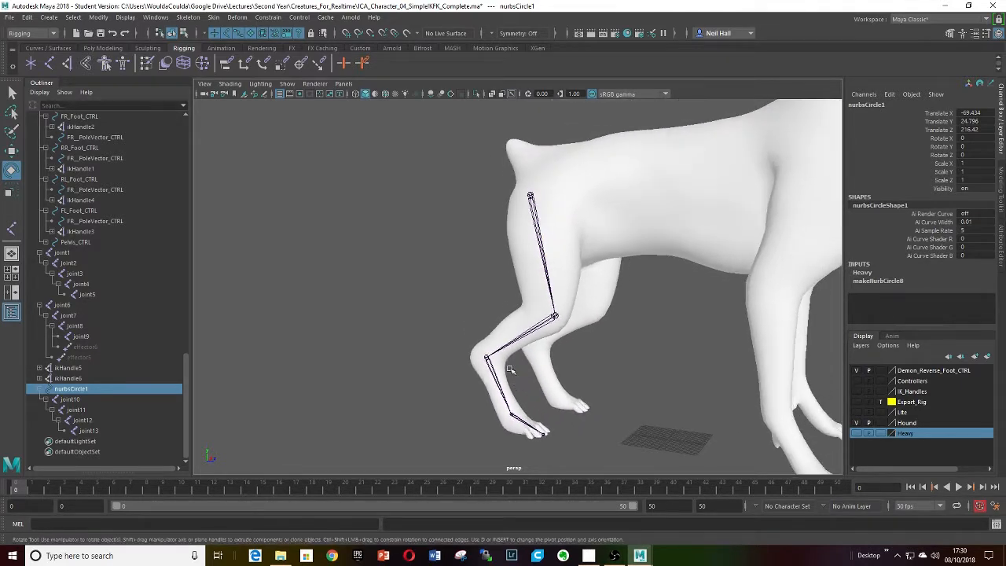
Step: Create an IK handle from the Hound's hip joint to the joint above the toes and move it to Translate Y 7.113 and Translate Z -49.869
left_click(86, 62)
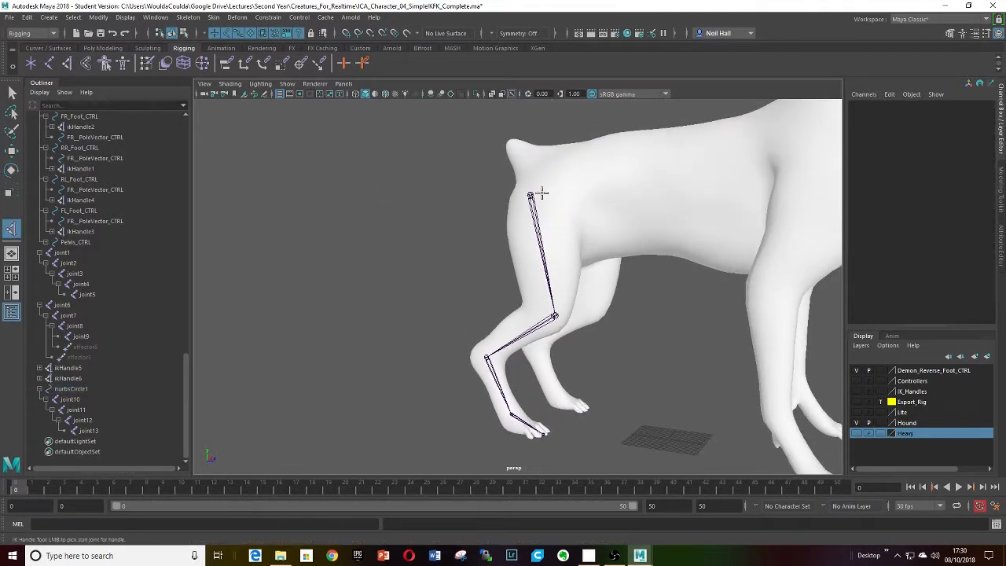
left_click(530, 196)
left_click(511, 414)
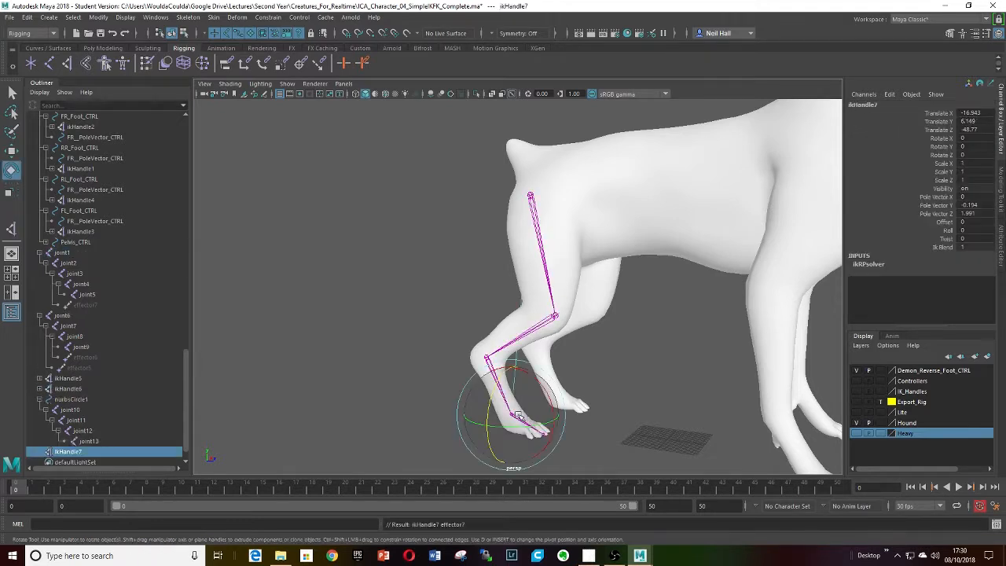
key("w")
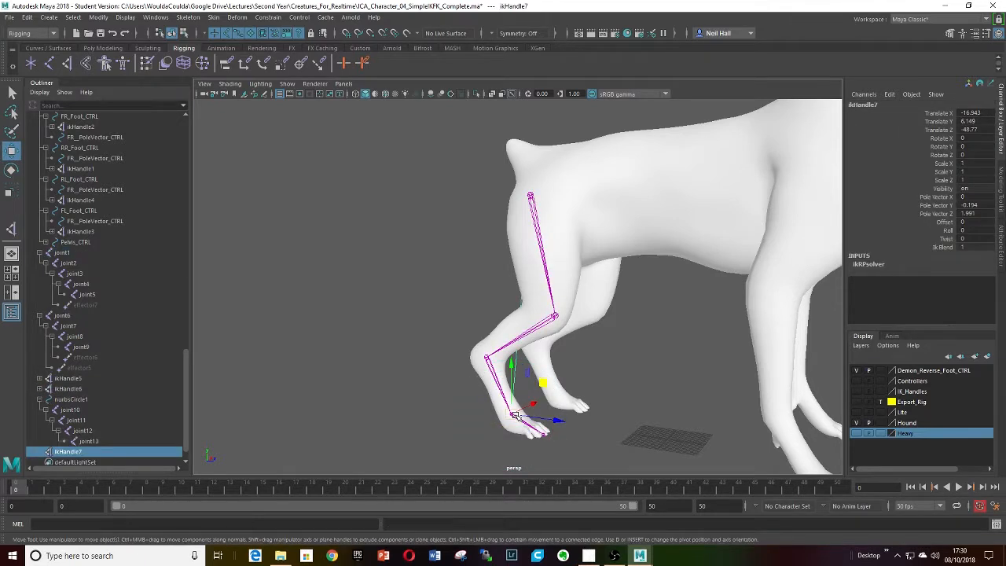
left_click_drag(516, 416, 485, 401, "alt")
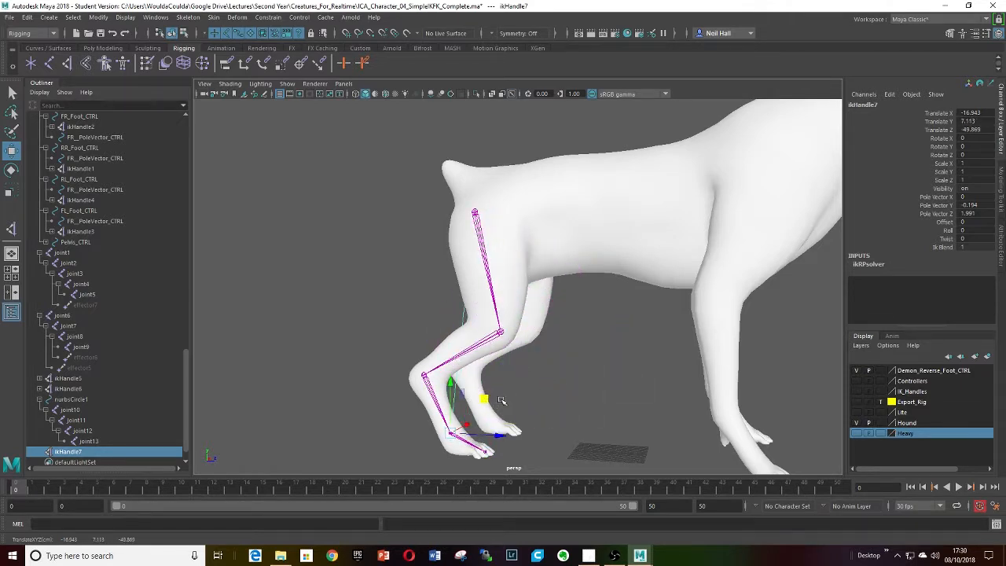
Step: Examine the Hound's hind leg, its joint chain and the new IK handle from several angles, including close-ups of the foot
middle_click_drag(502, 401, 612, 273, "alt")
scroll(568, 321, "up", 3)
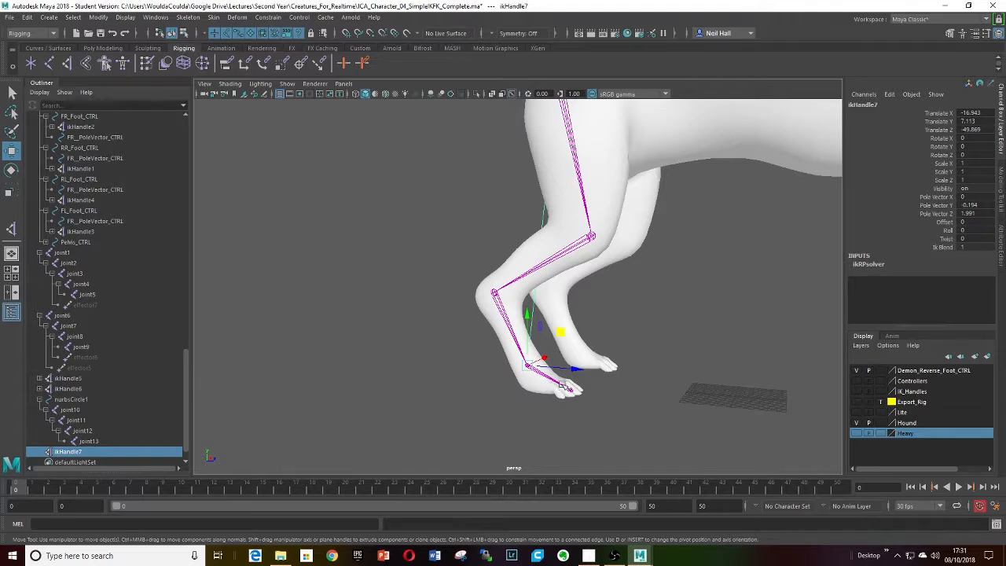
left_click_drag(562, 382, 666, 327, "alt")
left_click_drag(632, 363, 586, 372, "alt")
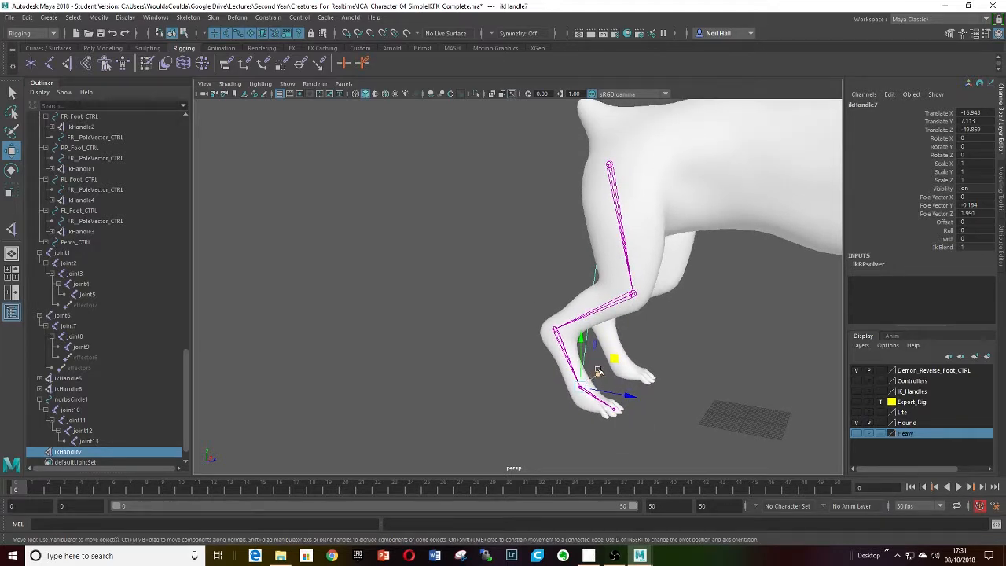
left_click_drag(597, 370, 560, 330, "alt")
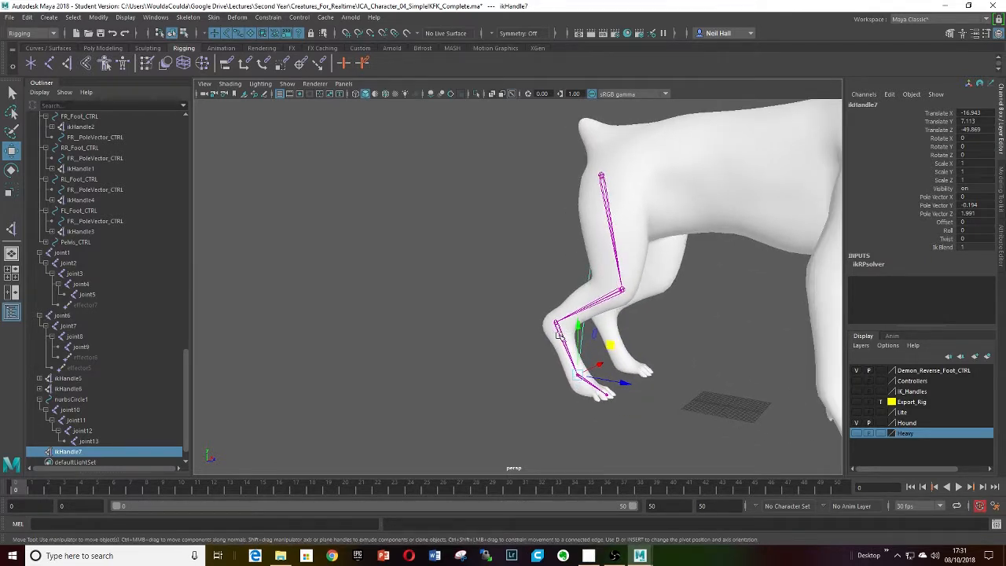
left_click_drag(577, 351, 554, 347, "alt")
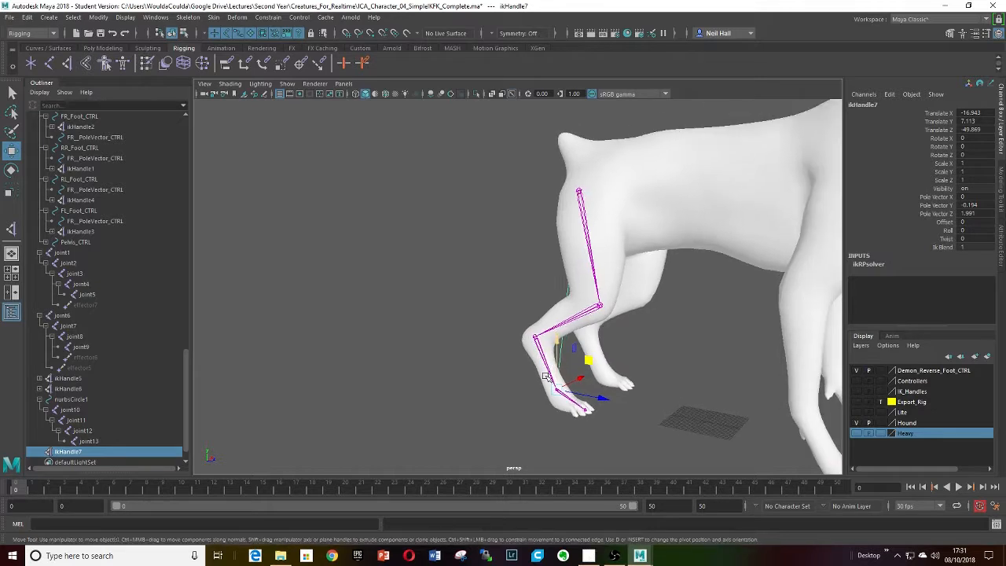
left_click(544, 384)
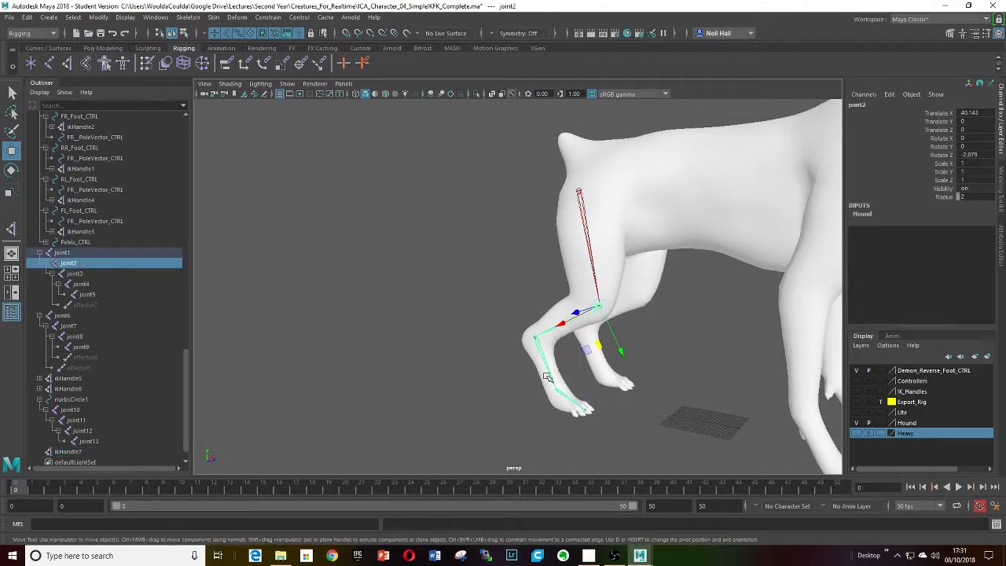
key("ctrl+z")
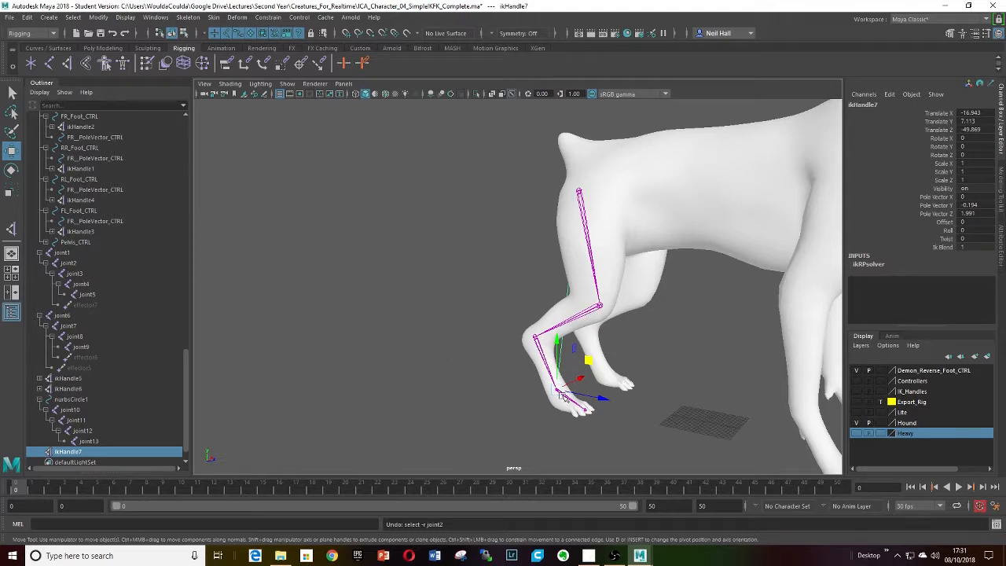
scroll(580, 409, "up", 3)
middle_click_drag(590, 409, 583, 314, "alt")
left_click_drag(583, 306, 584, 325, "alt")
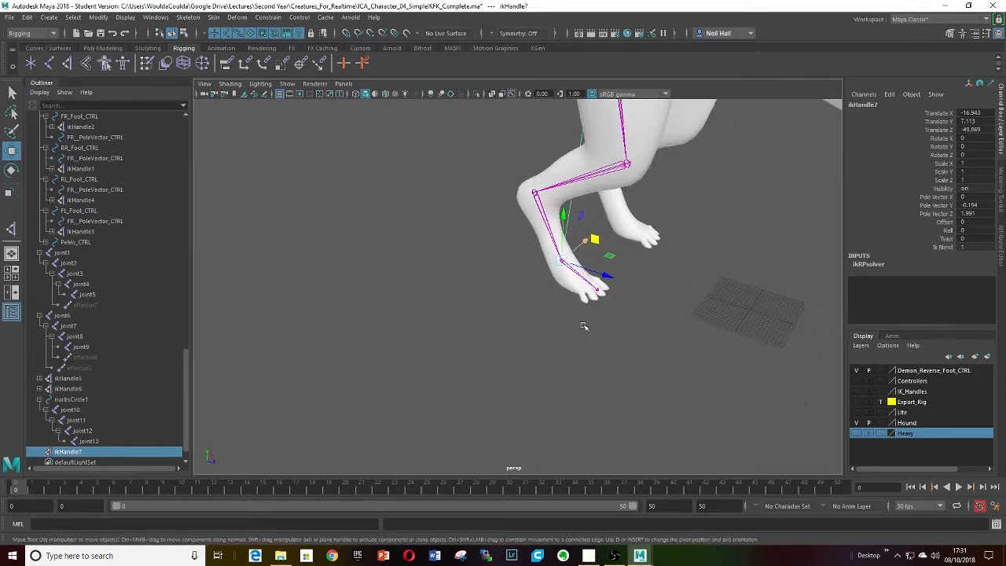
scroll(590, 315, "up", 4)
middle_click_drag(544, 349, 511, 398, "alt")
left_click_drag(538, 379, 562, 362, "alt")
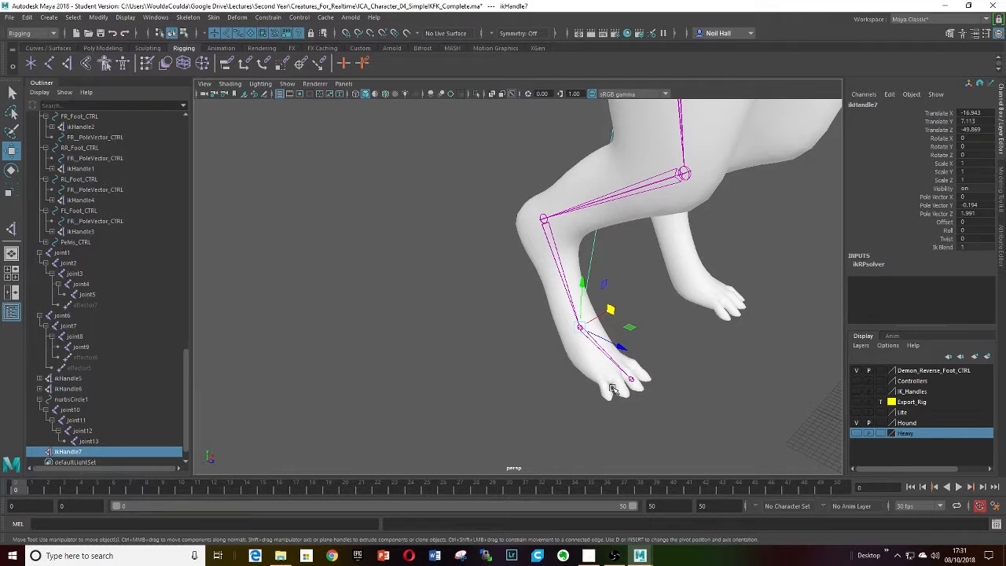
left_click_drag(618, 389, 668, 330, "alt")
middle_click_drag(602, 417, 660, 181, "alt")
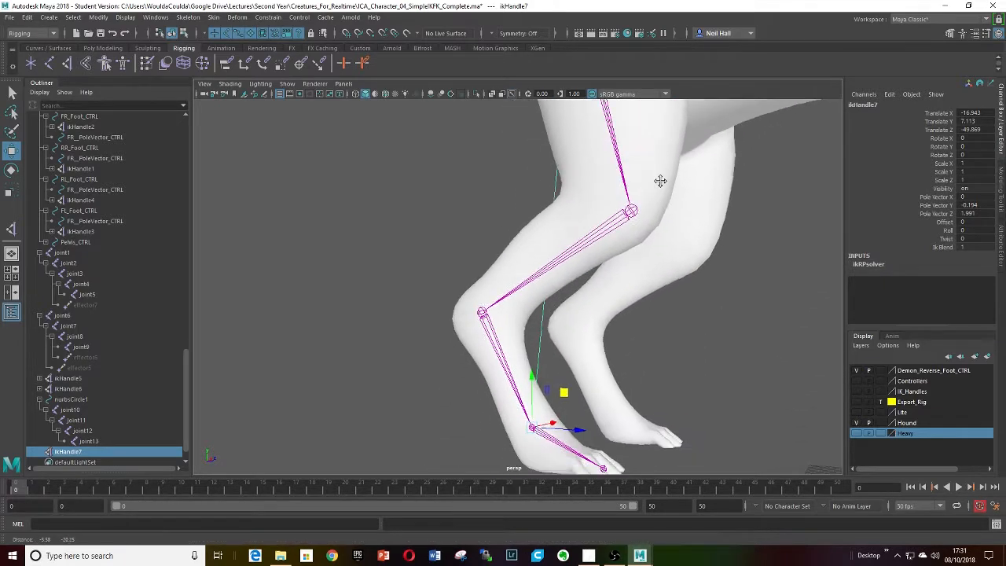
middle_click_drag(604, 440, 619, 347, "alt")
left_click_drag(619, 348, 602, 379, "alt")
middle_click_drag(595, 368, 578, 418, "alt")
scroll(573, 431, "down", 3)
mouse_move(566, 382)
left_mouse_down("alt")
mouse_move(598, 370)
mouse_move(566, 382)
left_mouse_up("alt")
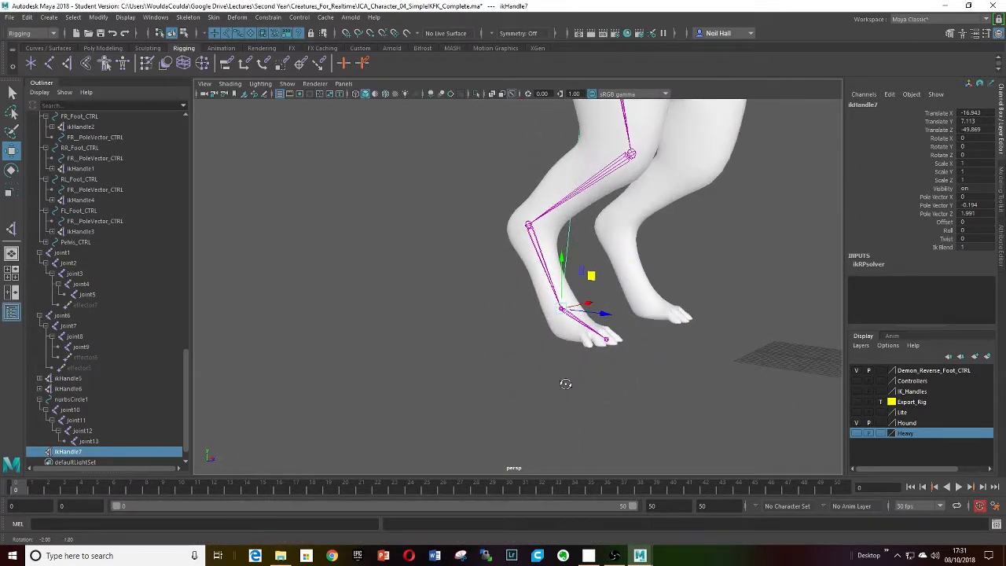
middle_click_drag(566, 382, 566, 385, "alt")
left_click_drag(565, 384, 608, 413, "alt")
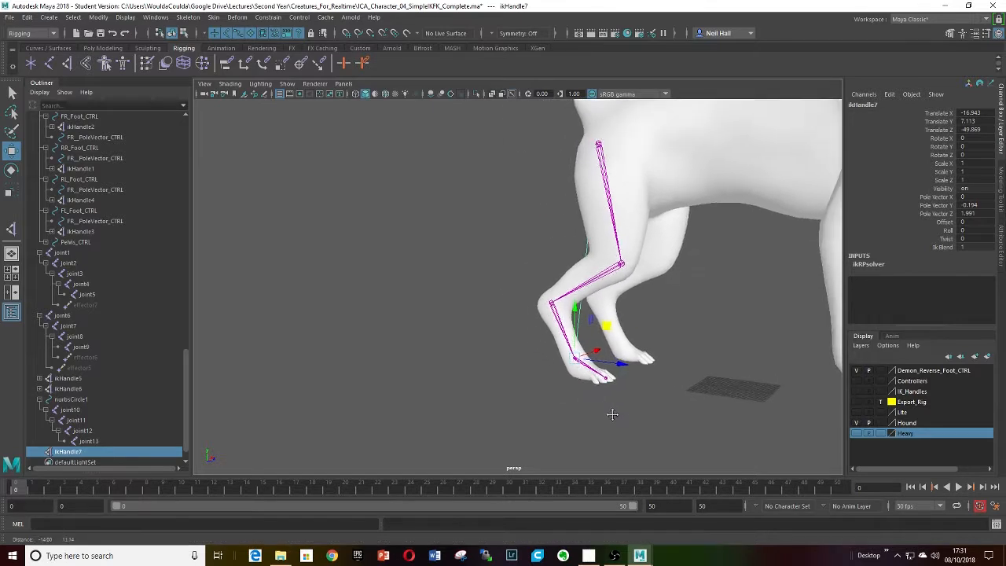
Step: Duplicate the Hound's hind-leg joint chain from joint1 through joint5
left_click(599, 143)
left_click(83, 295, "shift")
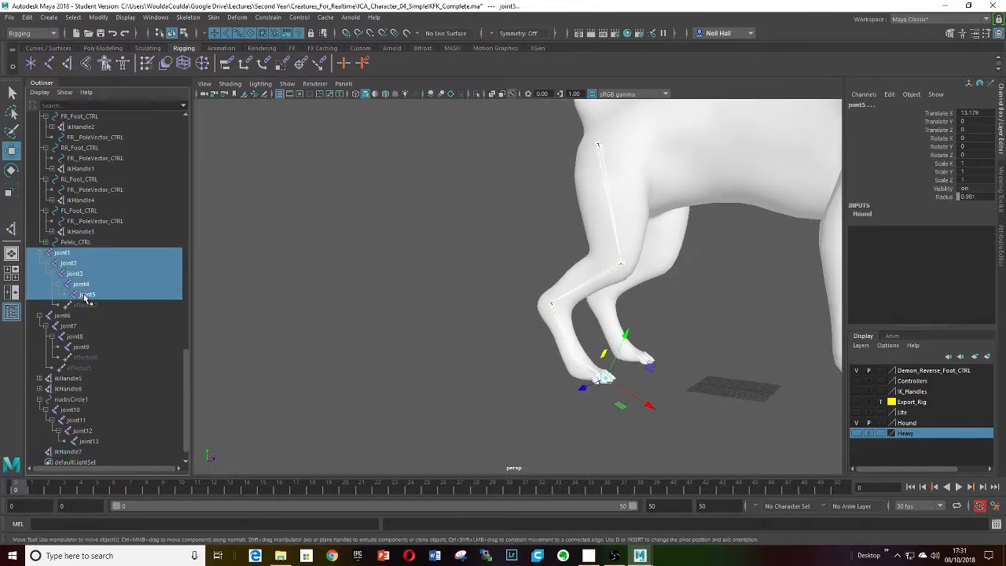
key("ctrl+d")
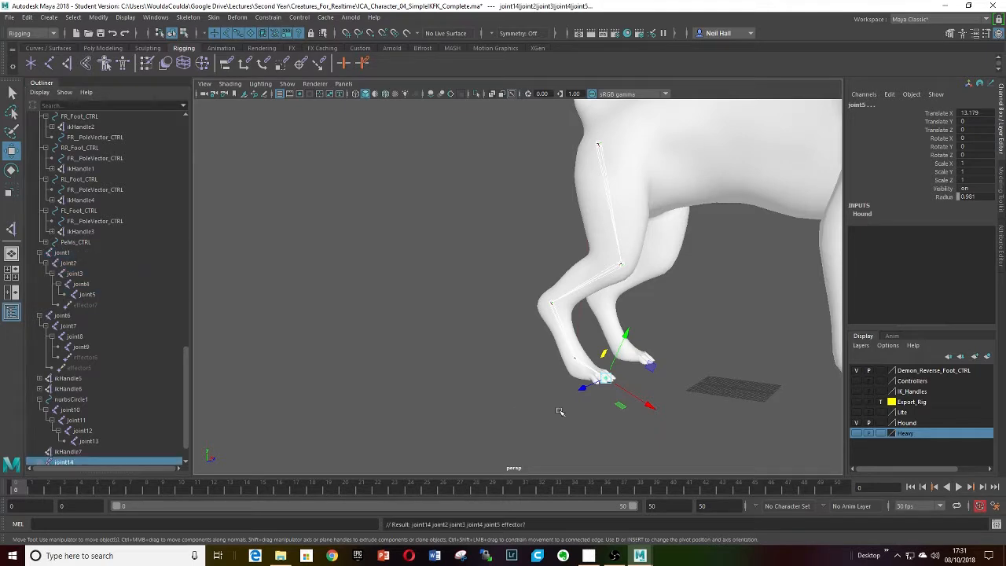
Step: Set the Move tool's axis orientation to World for positioning the duplicated joints
double_click(11, 150)
left_click(668, 110)
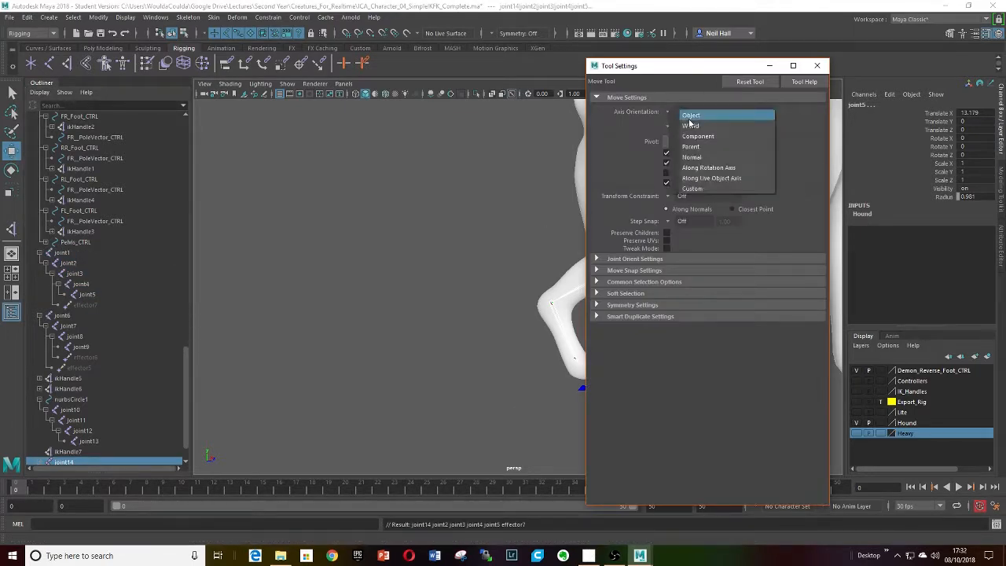
left_click(688, 124)
left_click_drag(677, 69, 800, 31)
left_click_drag(644, 381, 590, 370)
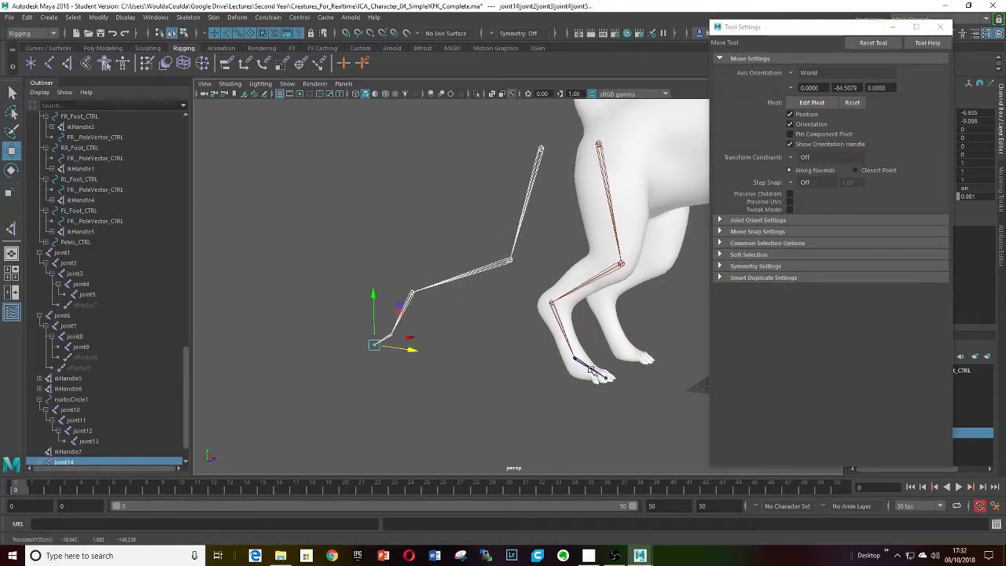
key("ctrl+z")
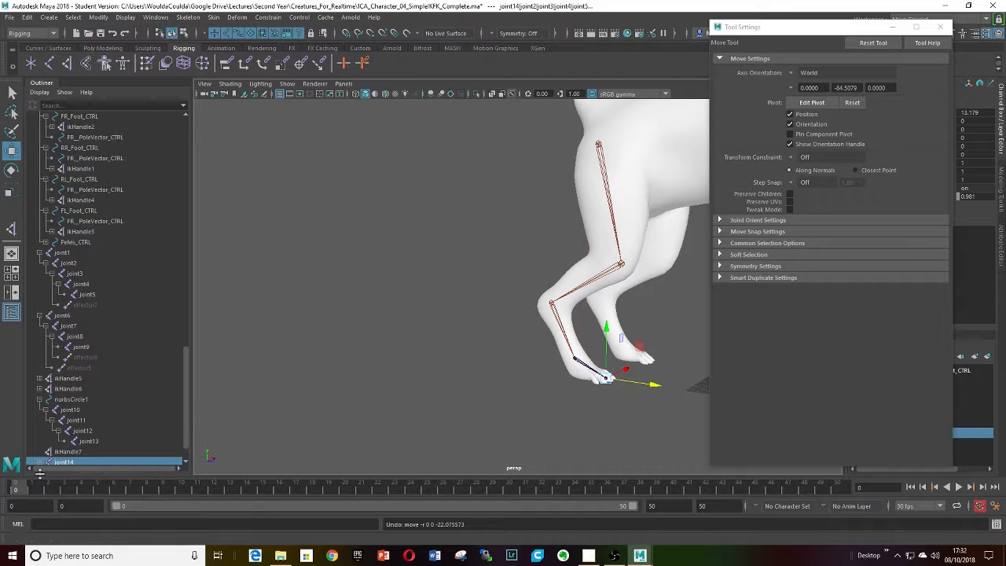
Step: Move only the duplicated chain's root, joint14, backward behind the Hound to Translate Z -108.172
scroll(183, 428, "down", 1)
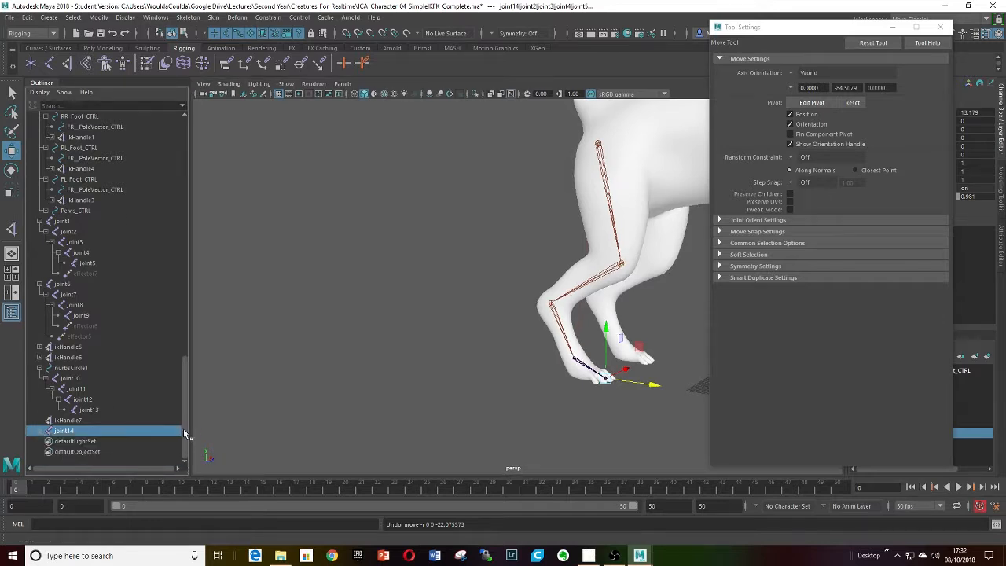
left_click(57, 434)
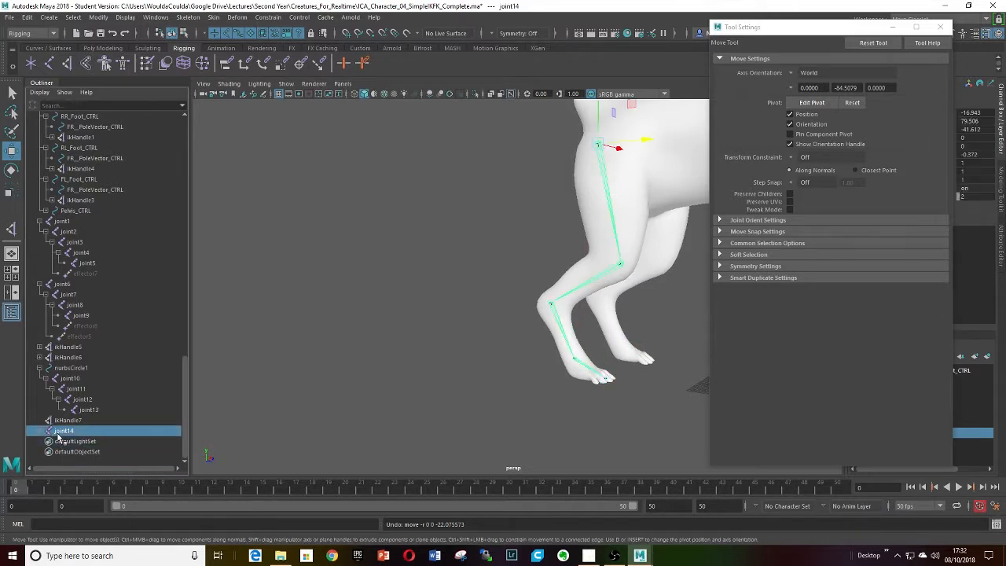
left_click_drag(632, 142, 555, 285, "alt")
scroll(520, 300, "up", 3)
scroll(529, 282, "down", 1)
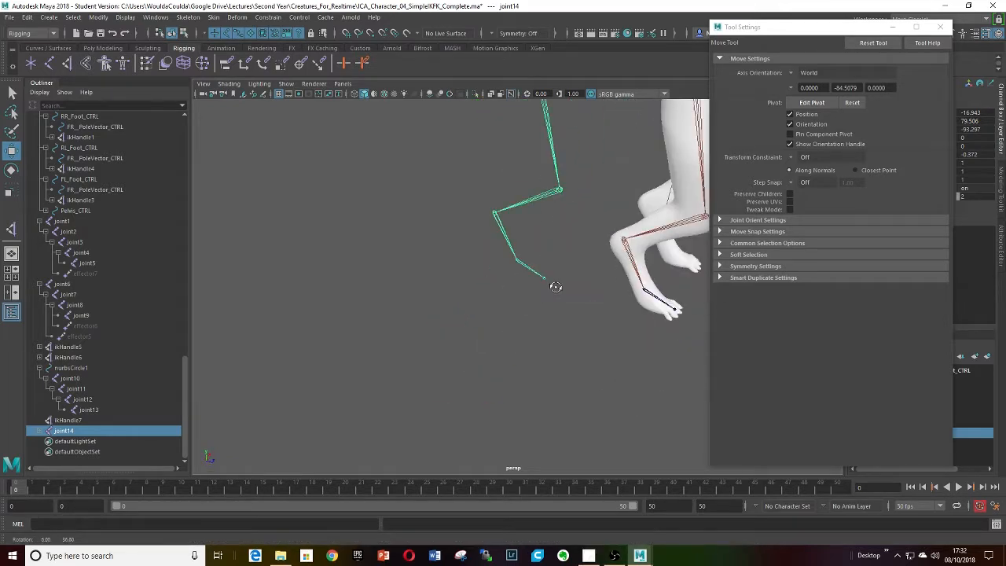
scroll(563, 282, "down", 4)
middle_click_drag(562, 279, 550, 326, "alt")
left_click_drag(550, 326, 550, 283, "alt")
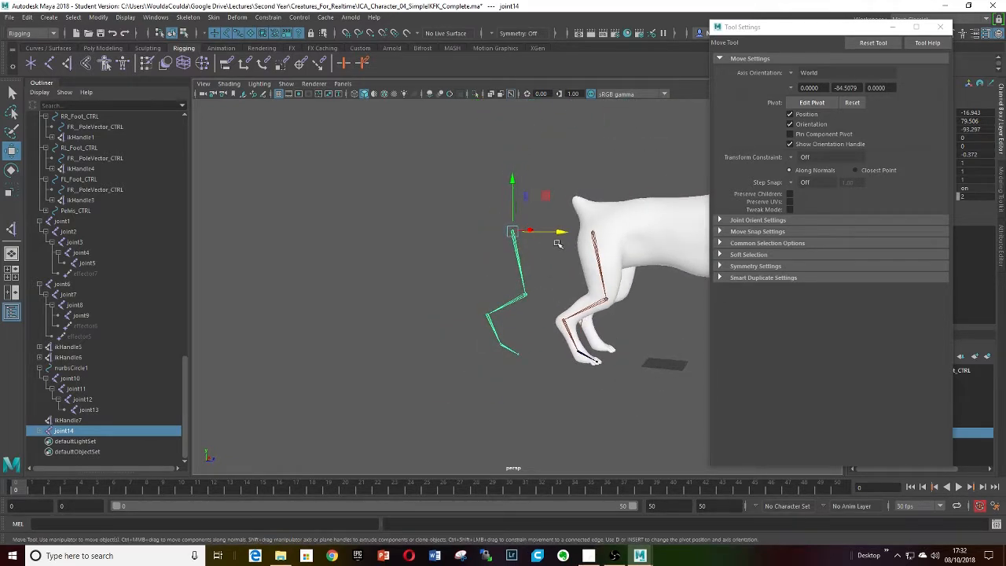
left_click_drag(559, 231, 537, 231)
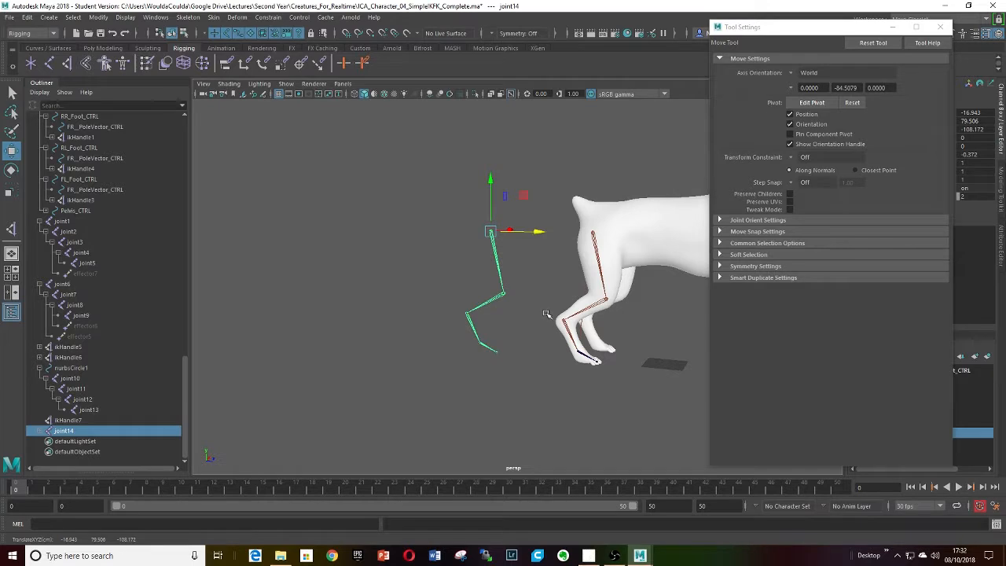
Step: In the left orthographic view, place the first reverse-foot joint at heel height below and behind the duplicated chain's lower ankle joint
left_click_drag(546, 318, 493, 323, "alt")
key("space")
key("f")
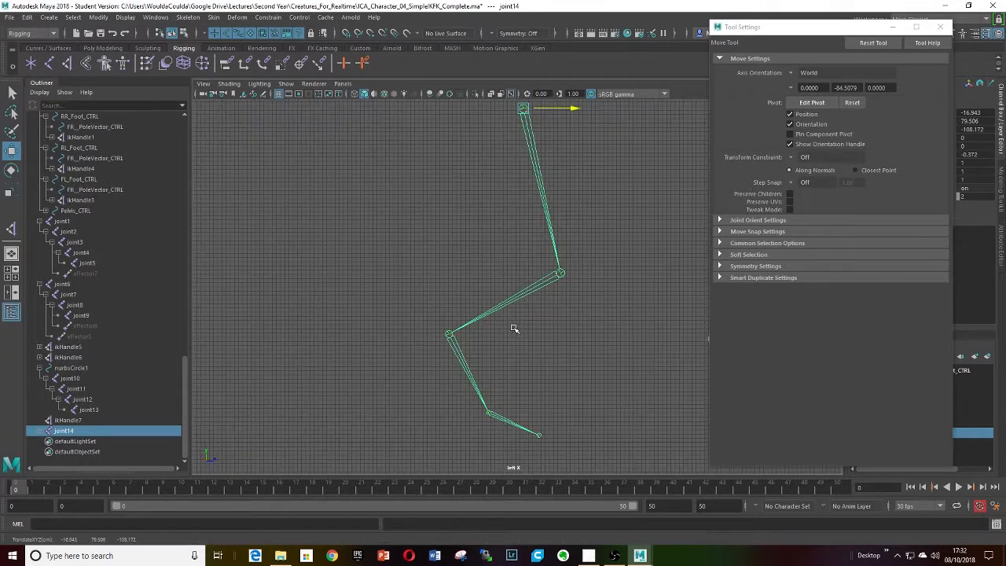
scroll(537, 285, "down", 4)
middle_click_drag(538, 292, 541, 308, "alt")
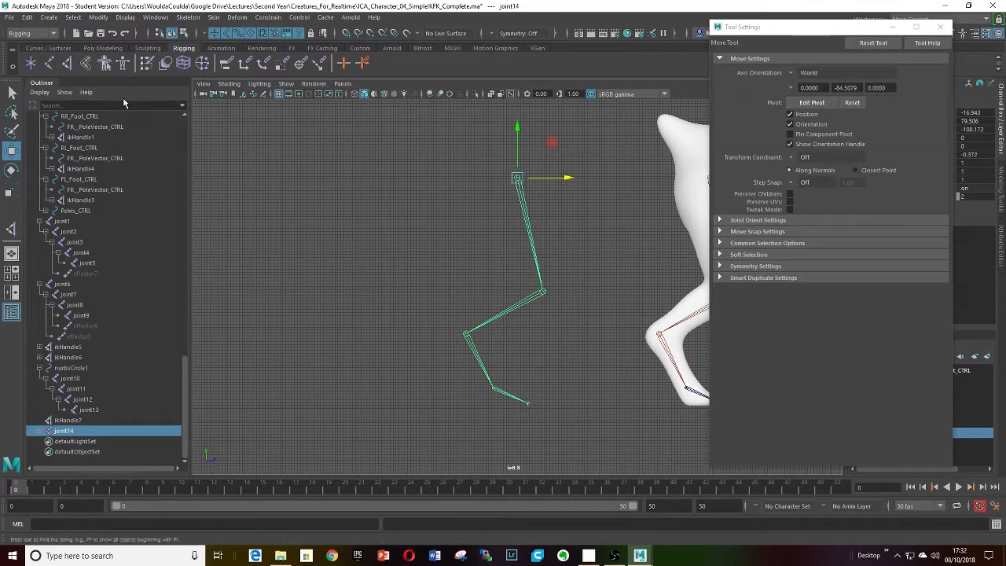
left_click(49, 65)
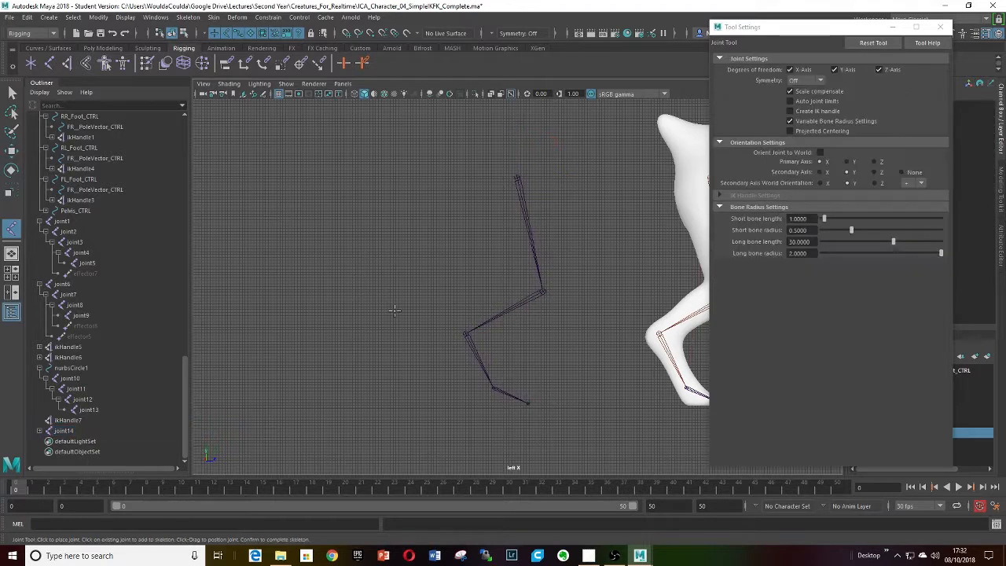
middle_click_drag(501, 386, 446, 355, "alt")
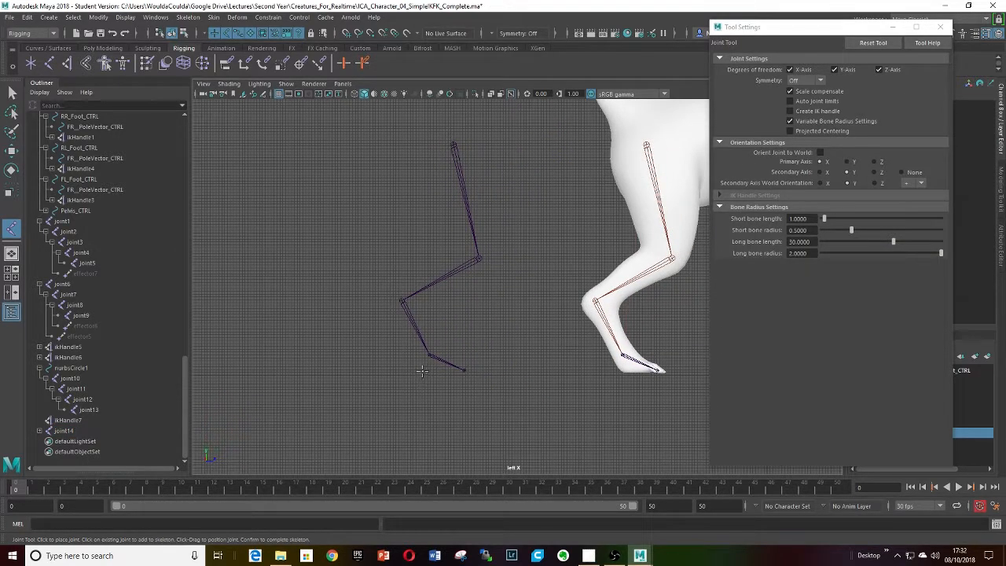
left_click(424, 373)
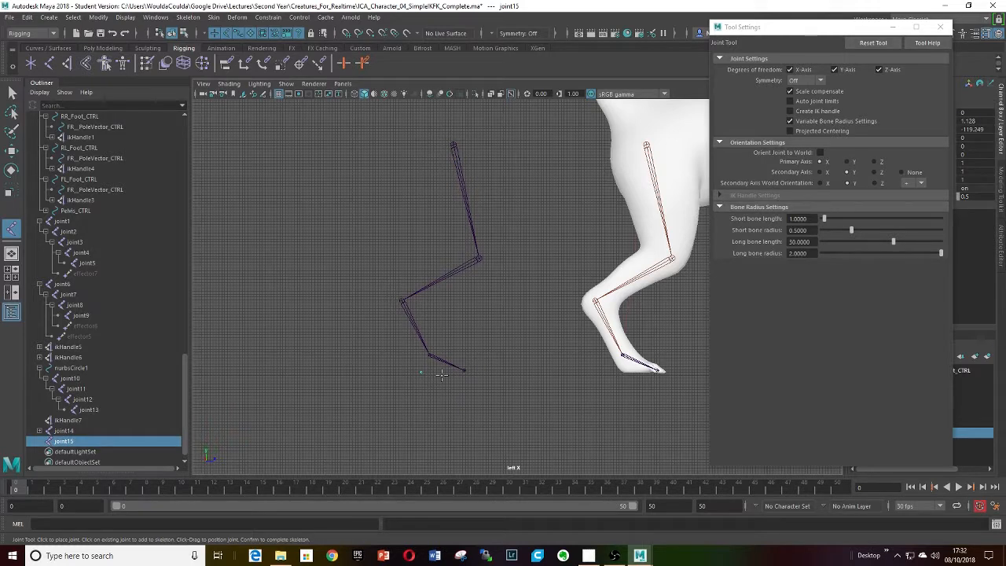
Step: Extend the reverse-foot chain from the heel to the toe tip and up to the joint above the toes, dismissing the student-version save notice
scroll(441, 374, "up", 4)
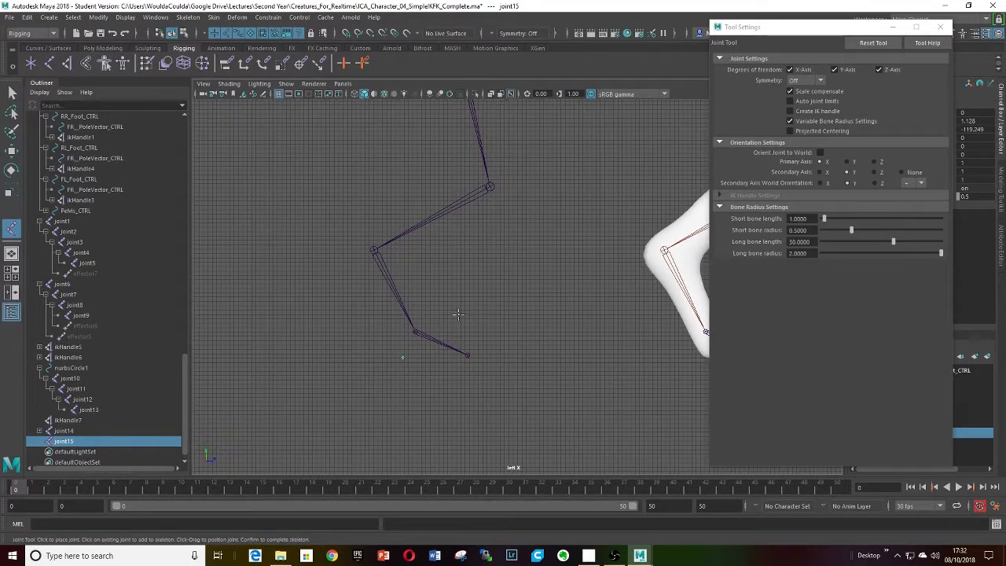
scroll(458, 315, "up", 2)
scroll(475, 337, "down", 3)
mouse_move(477, 339)
middle_mouse_down("alt")
mouse_move(433, 325)
mouse_move(465, 339)
middle_mouse_up("alt")
scroll(437, 366, "up", 2)
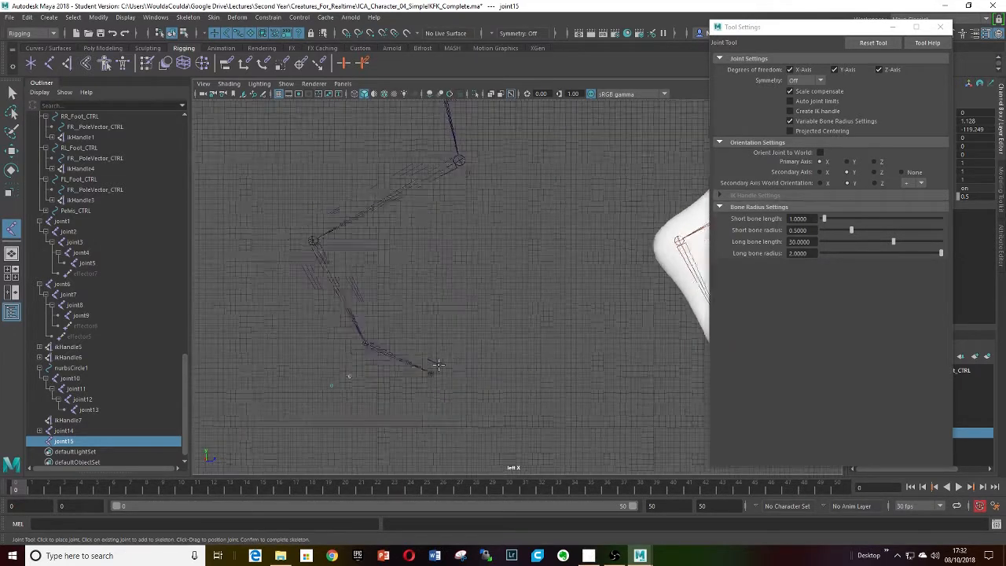
left_click(423, 382)
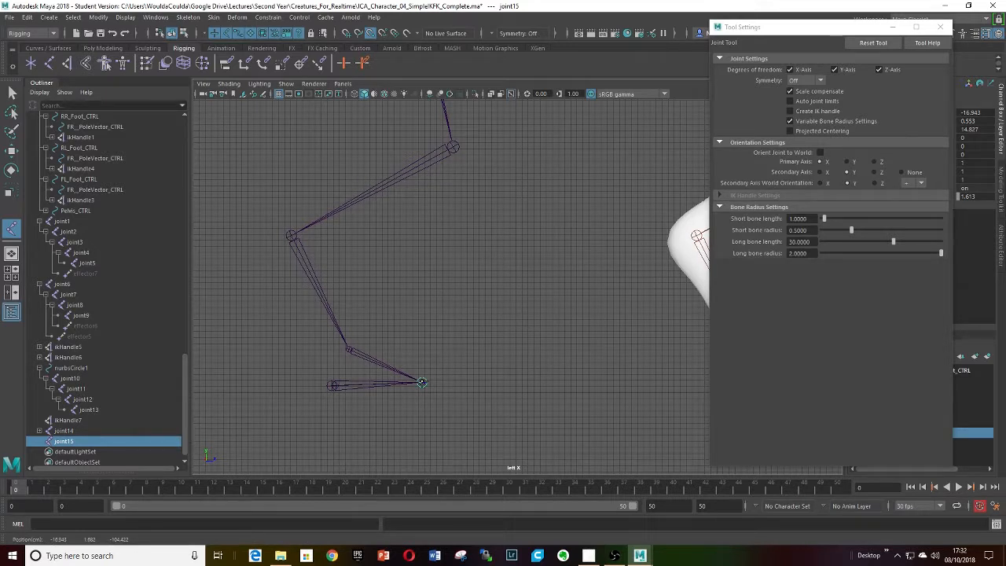
key("Return")
left_click(348, 351)
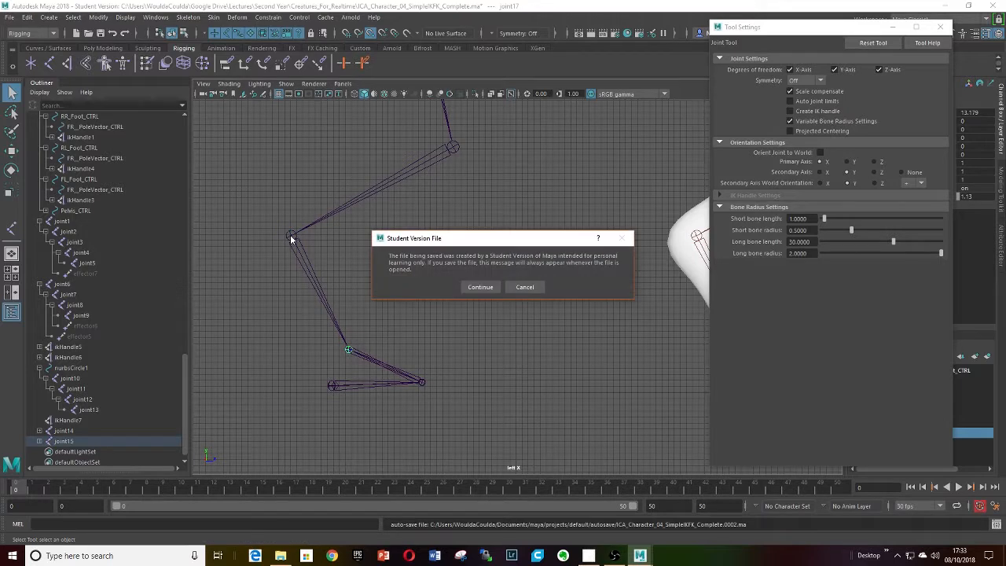
left_click(524, 287)
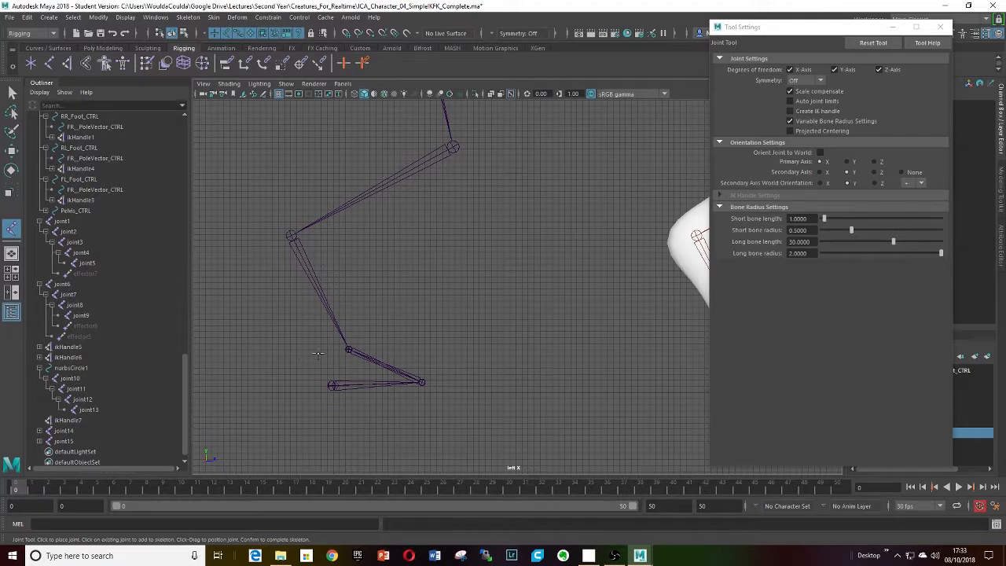
Step: Undo the reverse-foot chain and rebuild it from the heel to the toe tip, up to the ankle joint and on to the hock
key("ctrl+z")
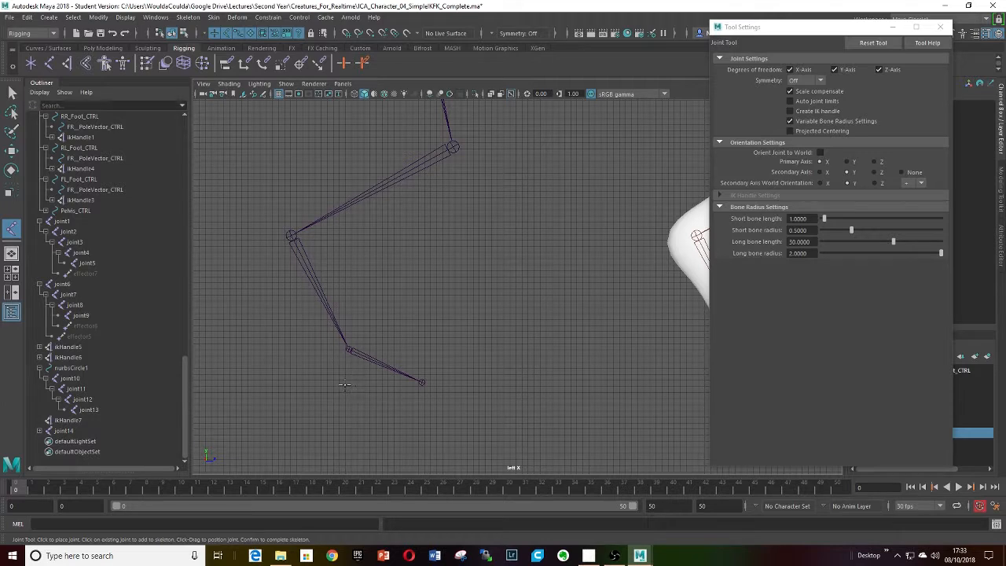
scroll(400, 377, "down", 1)
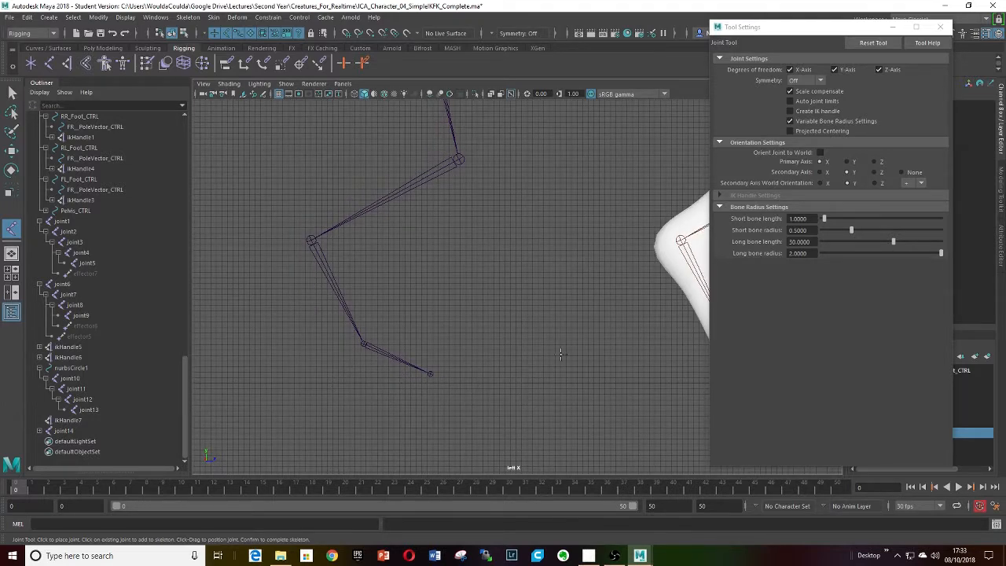
middle_click_drag(561, 354, 281, 405, "alt")
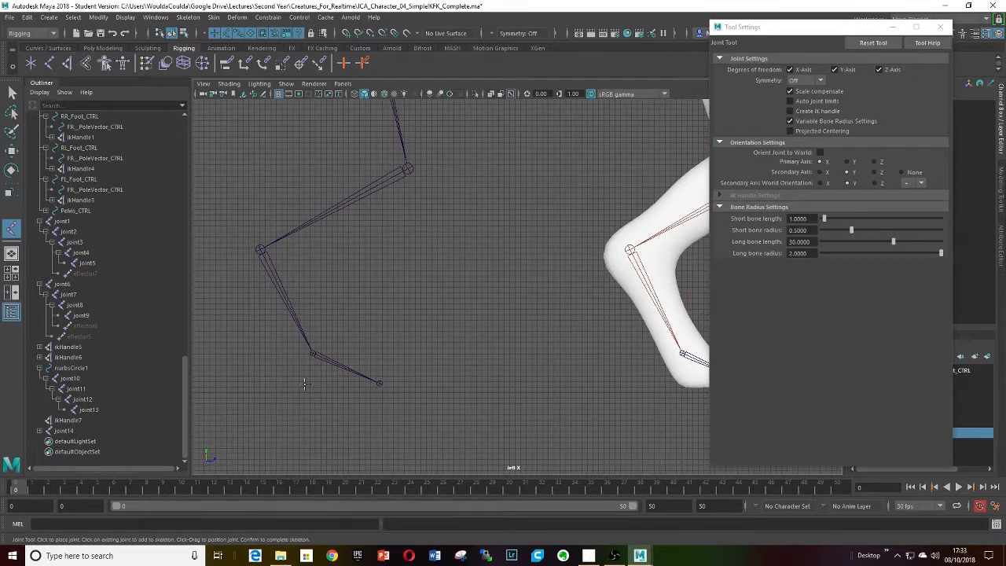
left_click(308, 384)
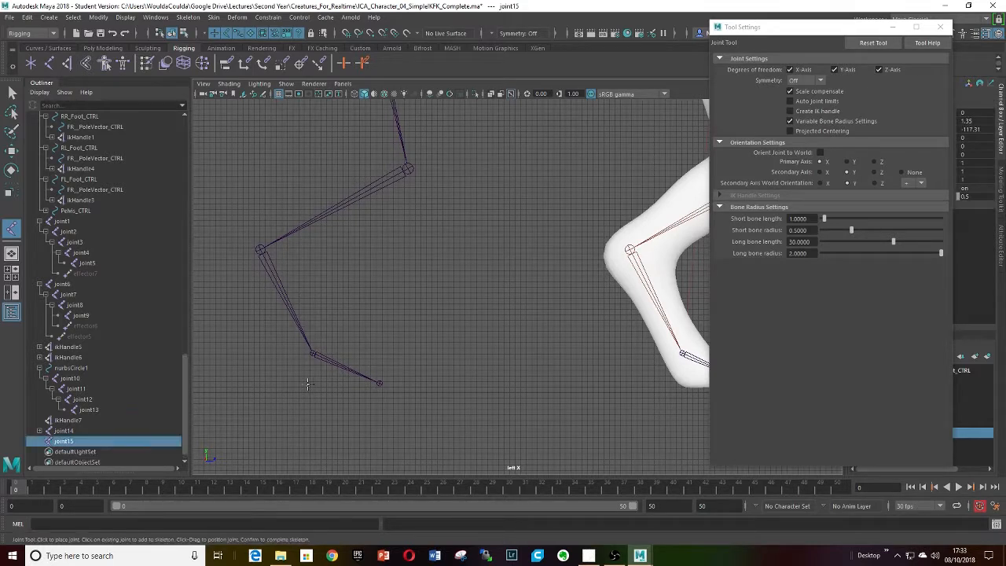
key("v")
left_click(379, 383)
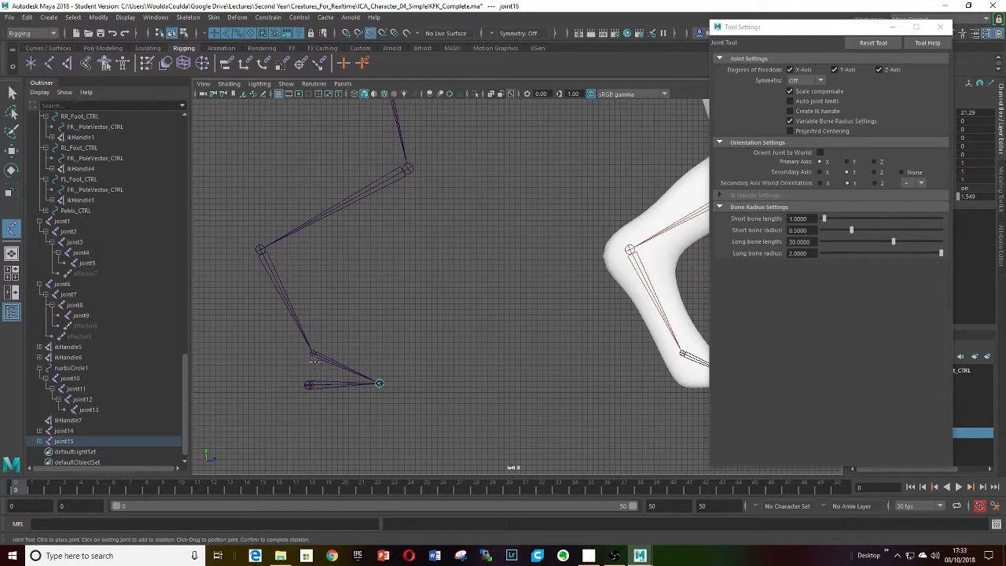
left_click(313, 354)
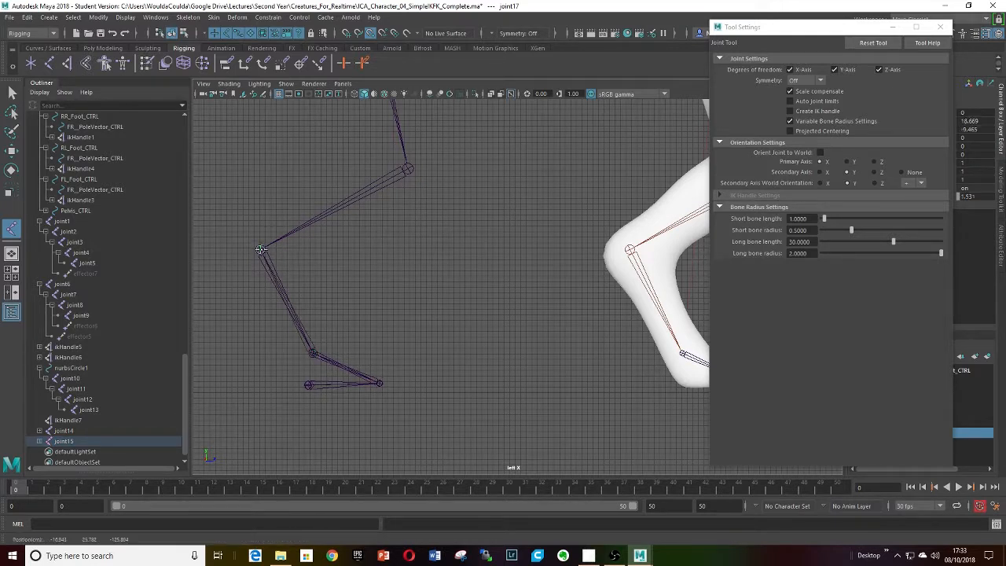
key("q")
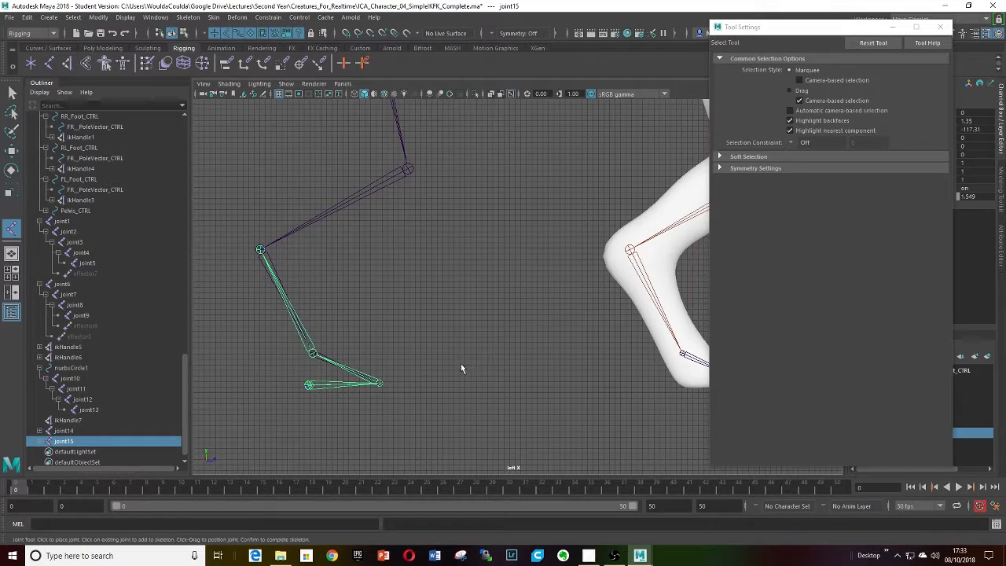
Step: In the perspective view, move only the reverse-foot chain's heel joint sideways to Translate X -16.549, in line with the duplicated leg
key("space")
left_click_drag(461, 363, 476, 345)
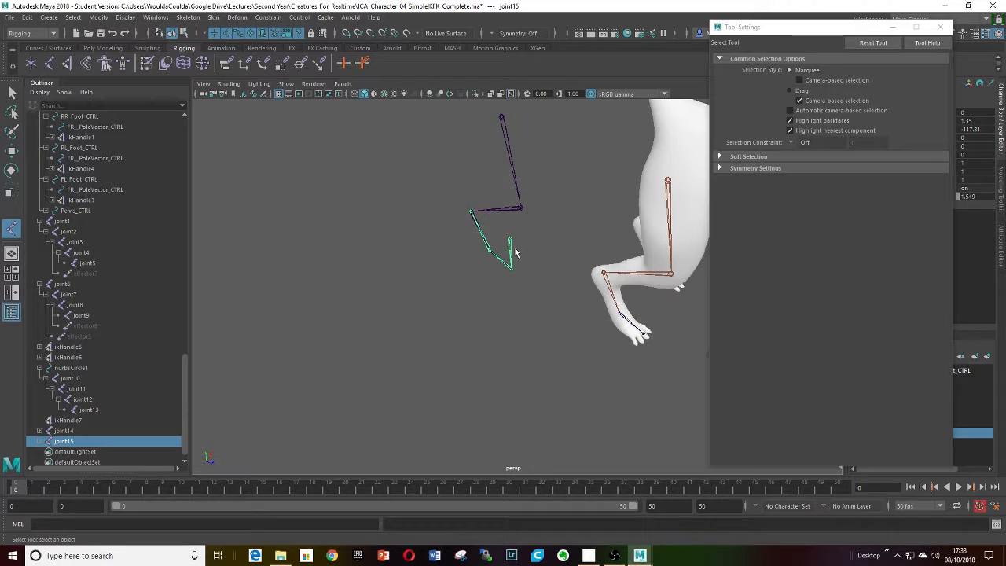
left_click(472, 284)
left_click(513, 245)
key("w")
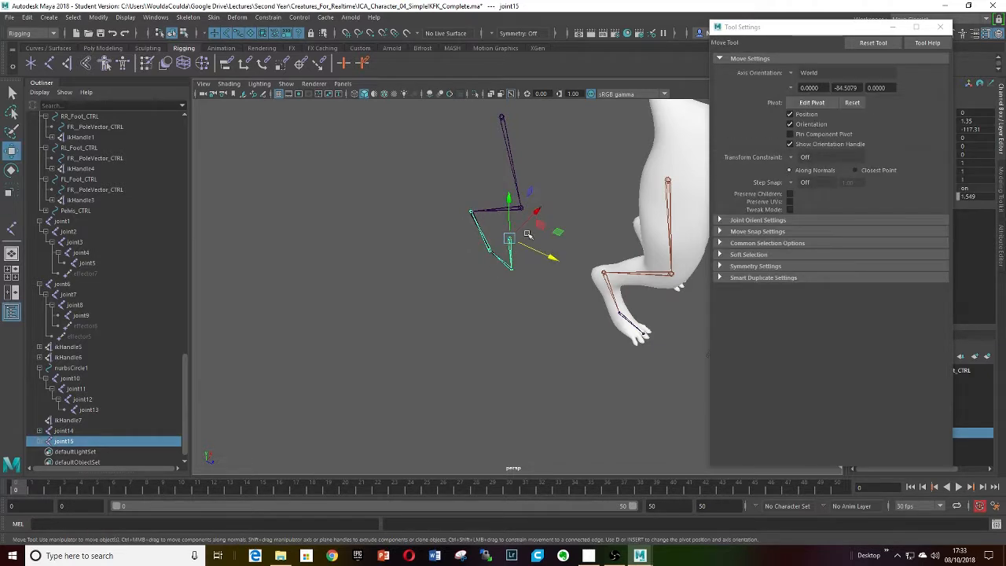
key("d")
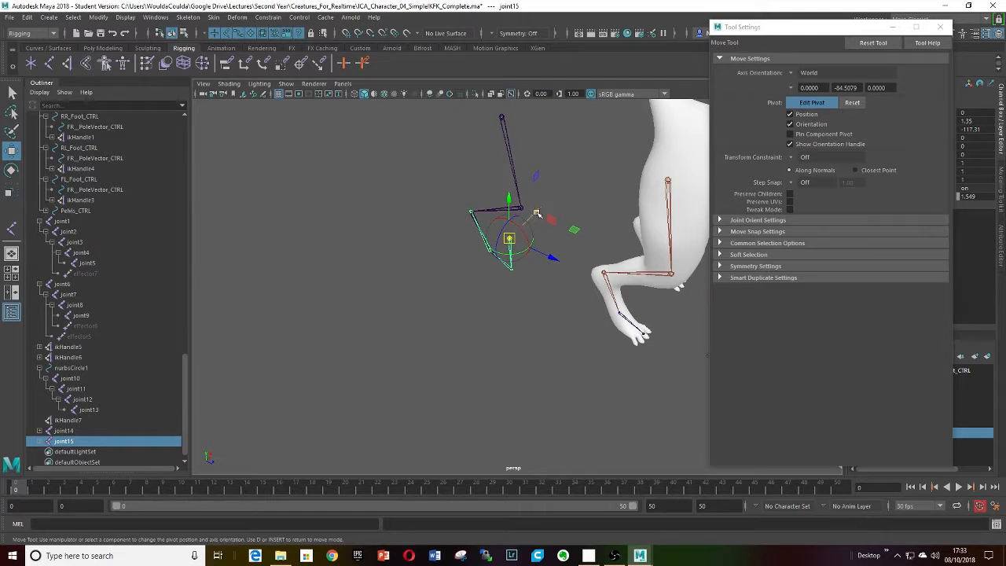
left_click_drag(536, 212, 637, 260)
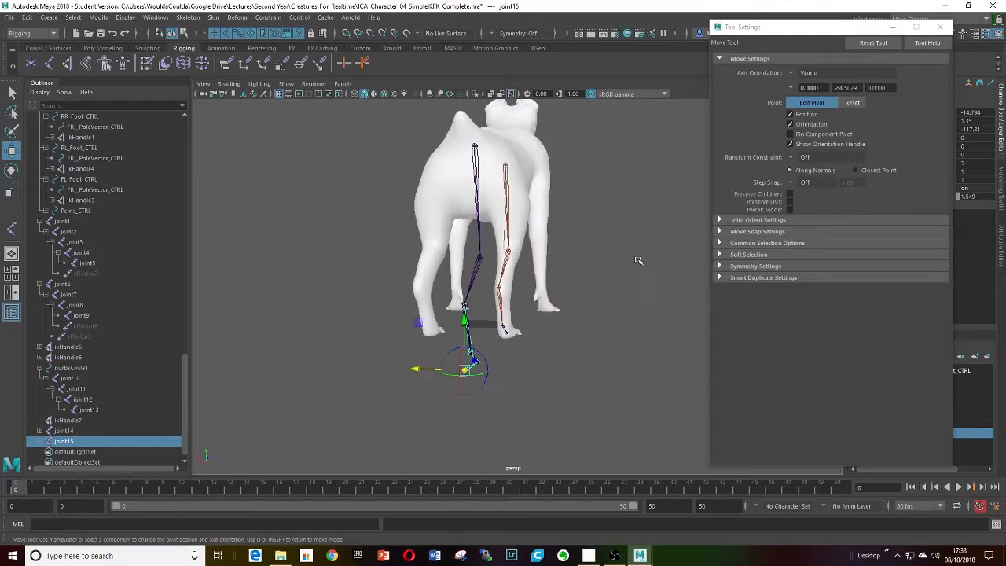
middle_click_drag(496, 350, 532, 308, "alt")
left_click_drag(532, 308, 542, 330, "alt")
right_click_drag(518, 338, 540, 348, "alt")
middle_click_drag(534, 363, 516, 341, "alt")
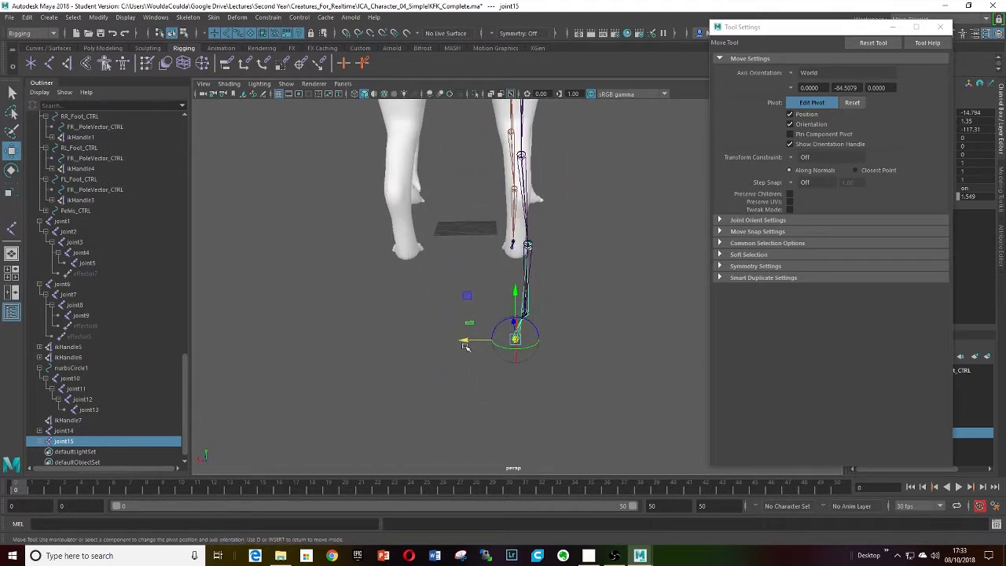
left_click_drag(465, 343, 472, 340)
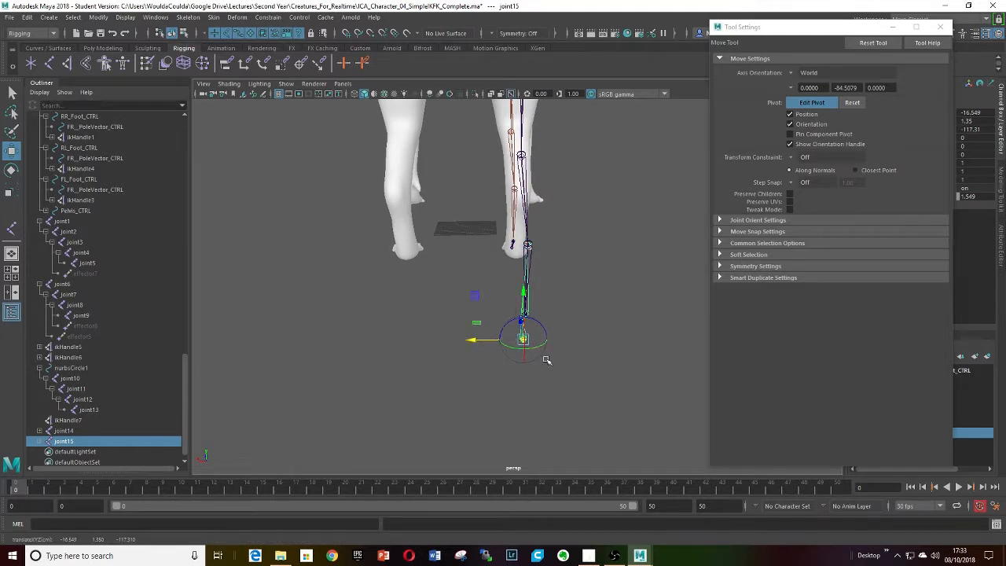
key("Insert")
Step: Create a rotate-plane IK handle from the duplicated leg's hip joint to its hock, undoing a trial move of the handle
left_click_drag(654, 305, 547, 366, "alt")
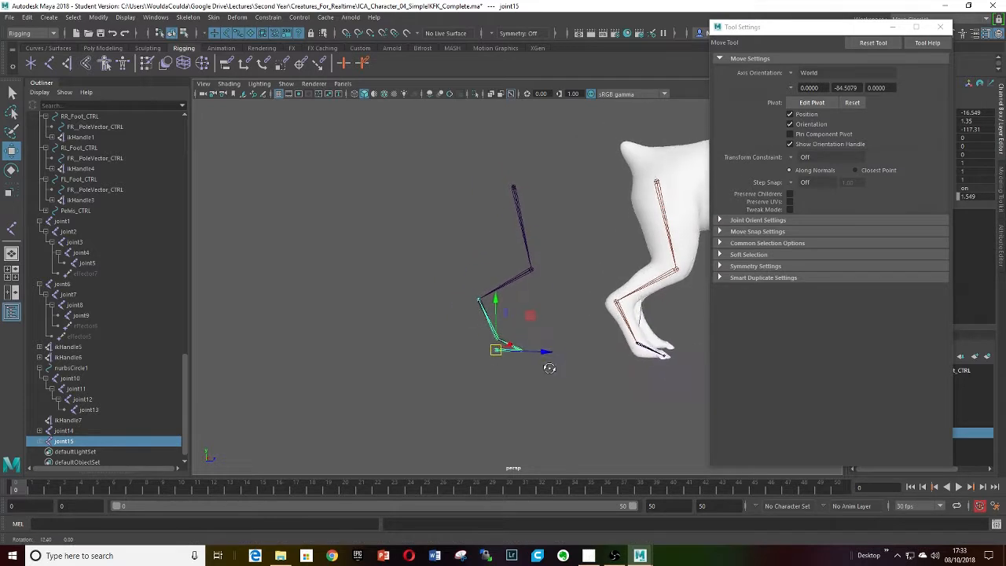
left_click(69, 66)
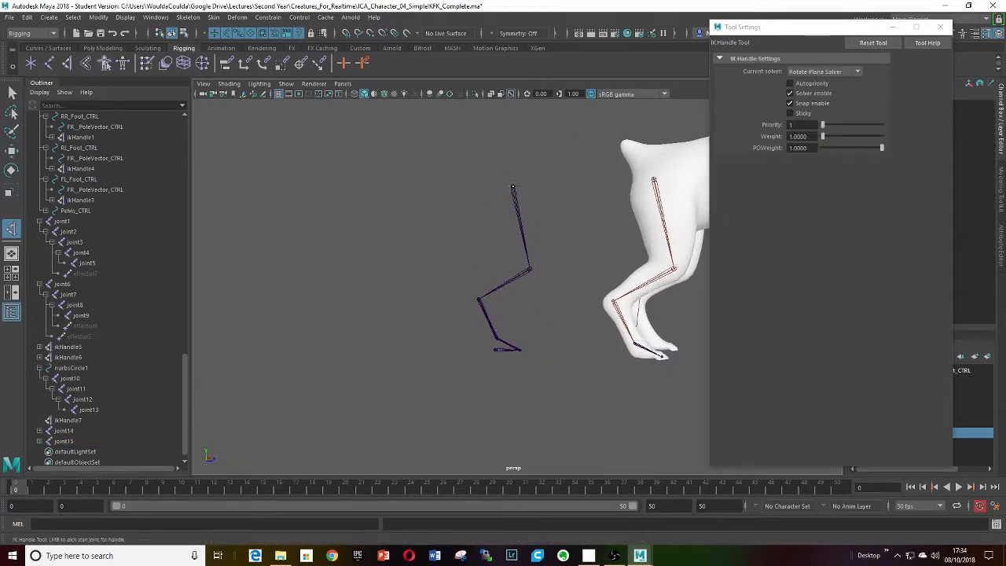
left_click(512, 187)
key("f")
scroll(493, 276, "up", 2)
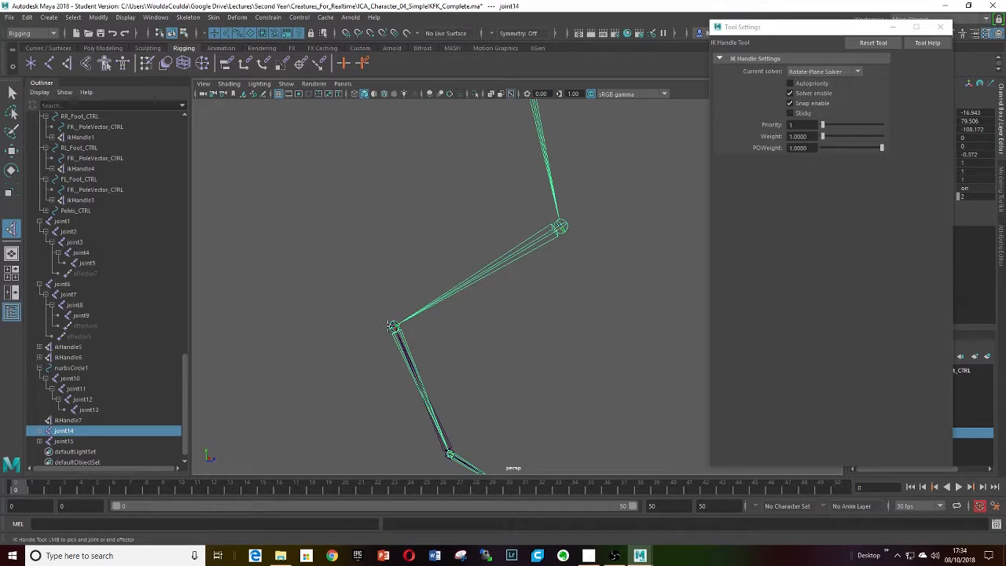
left_click(394, 326)
scroll(403, 333, "down", 5)
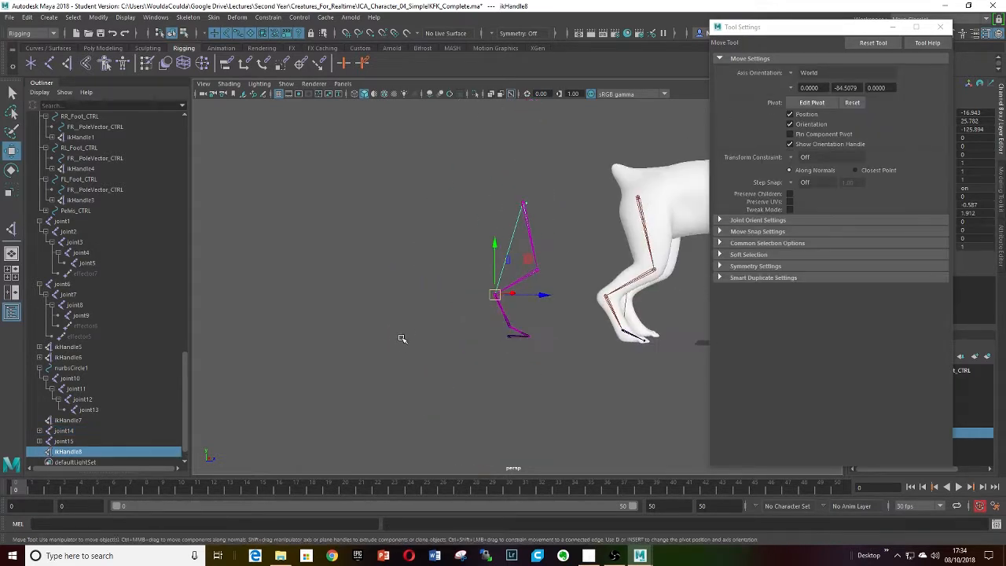
left_click_drag(533, 256, 493, 297)
key("ctrl+z")
Step: Create a NURBS circle and move it under the duplicated foot, to about Translate X -16.203 and Translate Z -113.285
left_click(48, 48)
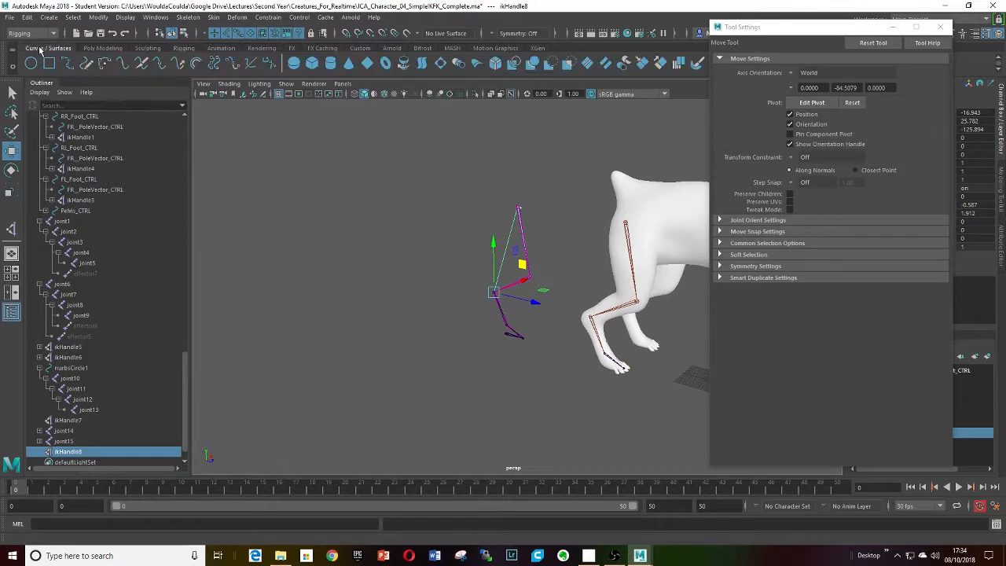
left_click(31, 63)
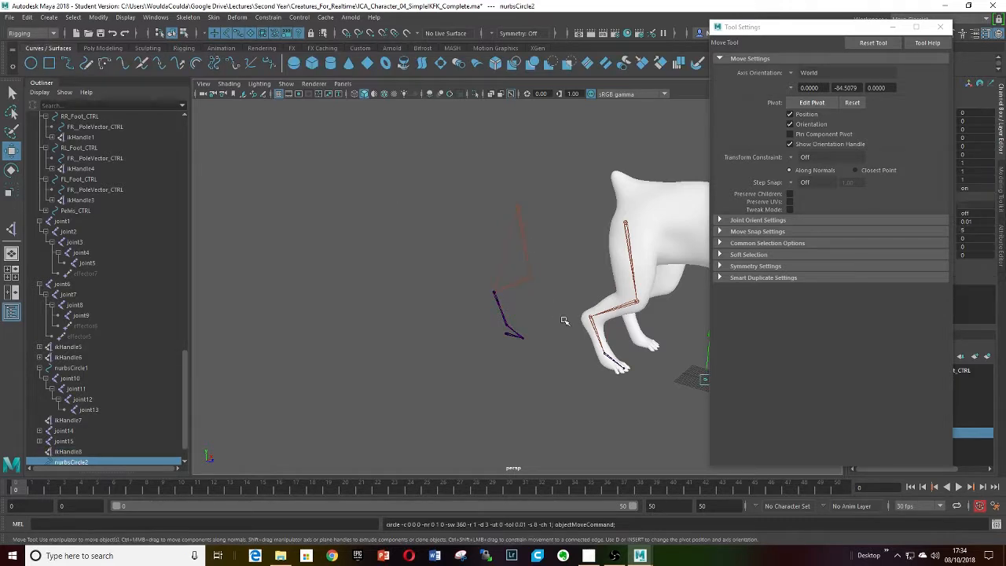
middle_click_drag(645, 352, 610, 334, "alt")
left_click_drag(704, 370, 508, 351)
middle_click_drag(510, 353, 526, 341, "alt")
mouse_move(521, 369)
left_mouse_down("alt")
mouse_move(526, 361)
mouse_move(520, 377)
left_mouse_up("alt")
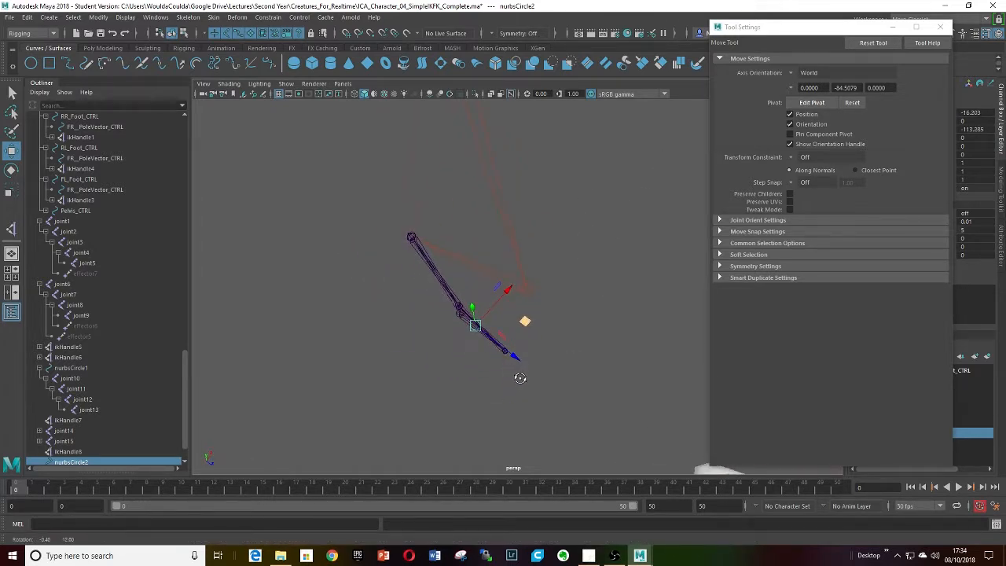
Step: Scale up all of the circle's control vertices in length and width until the curve encloses the foot joints
left_click(462, 336)
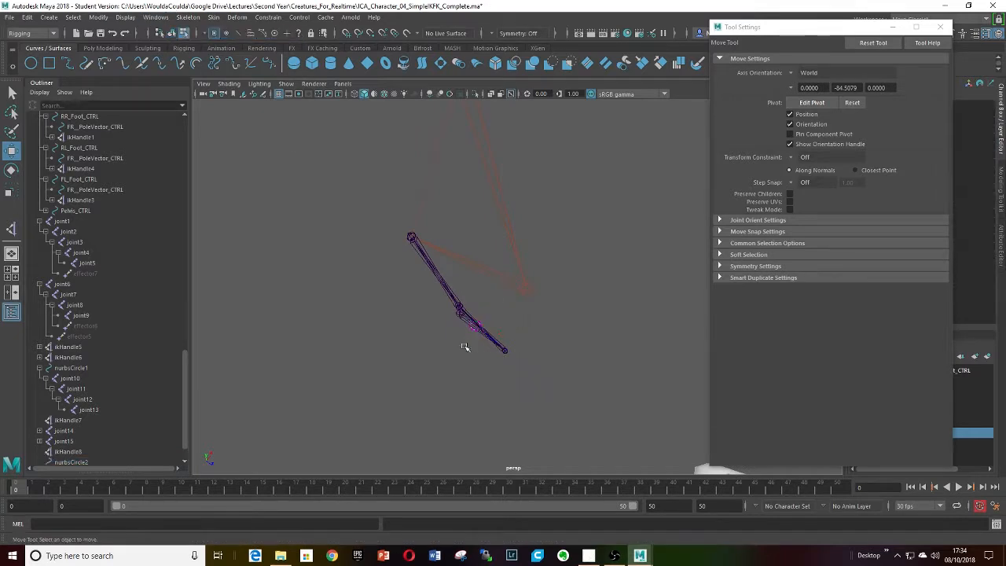
left_click_drag(464, 346, 495, 299)
key("r")
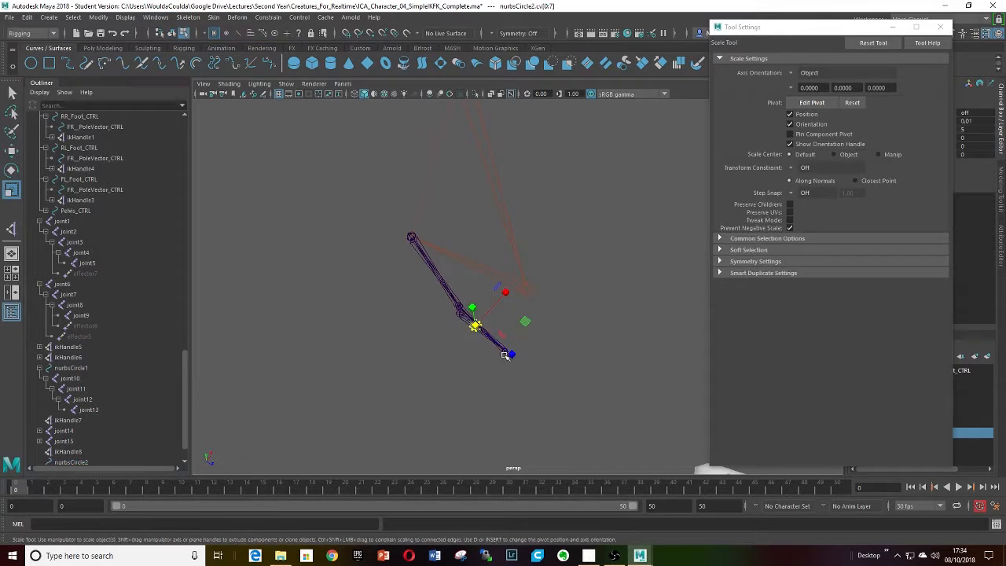
left_click_drag(505, 354, 613, 432)
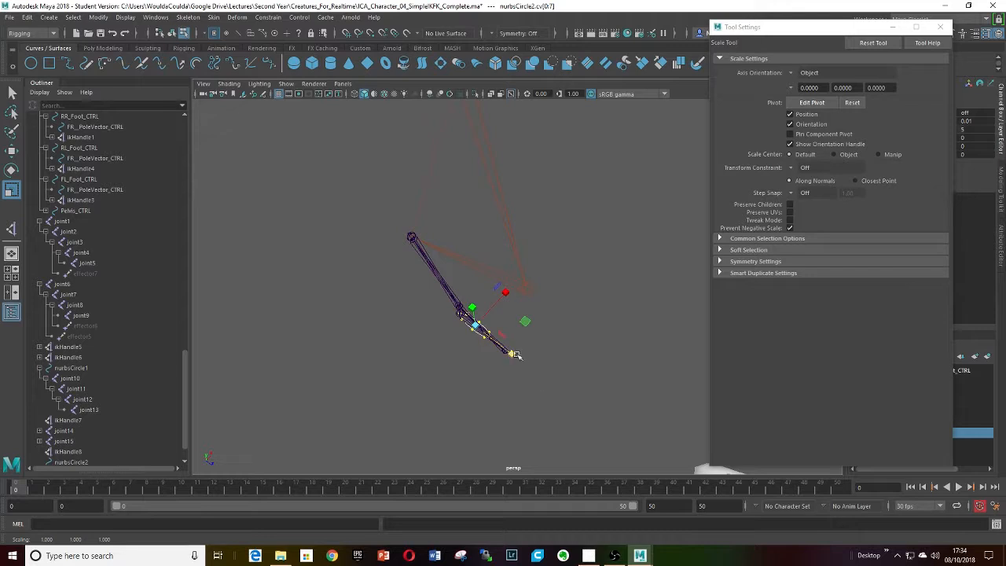
left_click_drag(515, 355, 561, 393)
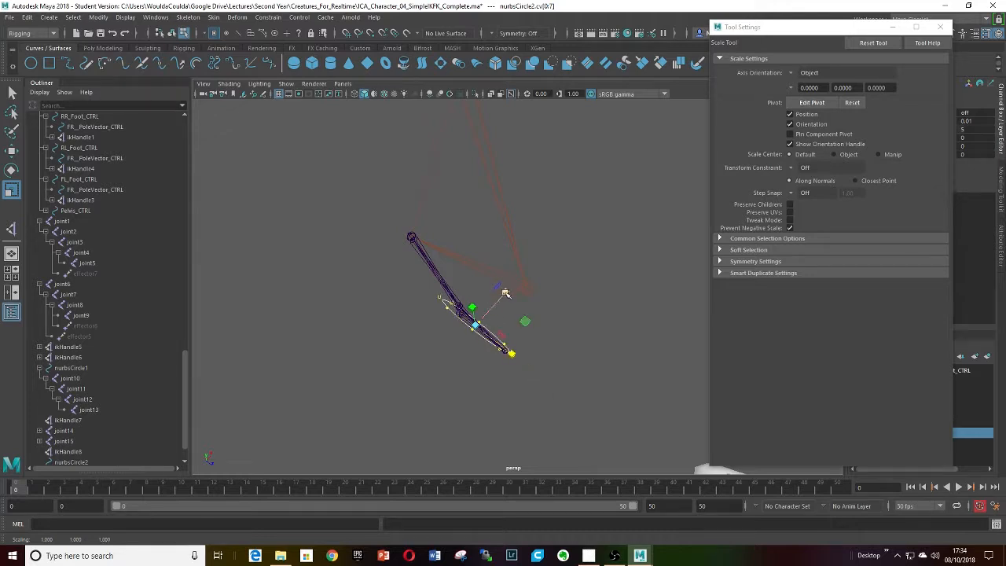
left_click_drag(506, 293, 648, 172)
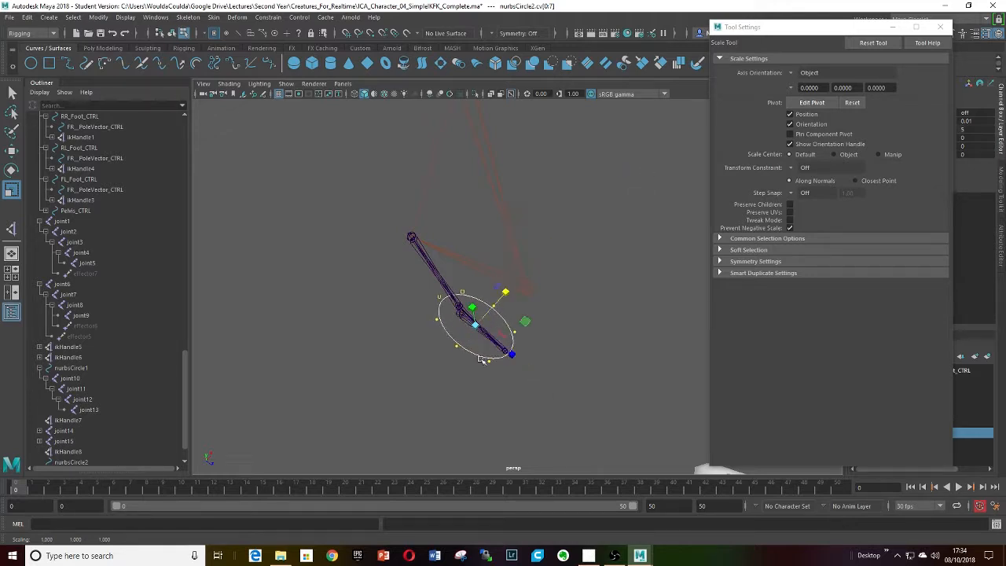
Step: Scale the circle's toe-end control vertices narrower and flatten the heel-end ones to form a tapered foot outline
mouse_move(502, 330)
left_mouse_down("alt")
mouse_move(465, 338)
mouse_move(498, 379)
left_mouse_up("alt")
mouse_move(526, 316)
left_mouse_down()
mouse_move(509, 370)
mouse_move(484, 393)
left_mouse_up()
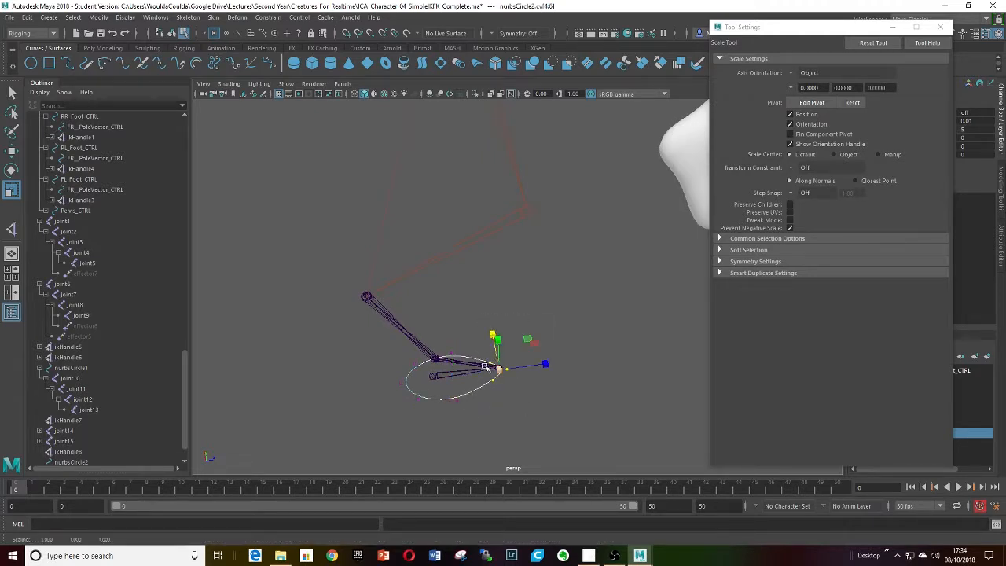
left_click_drag(481, 344, 503, 347, "alt")
left_click_drag(400, 269, 511, 382)
left_click_drag(505, 326, 557, 369, "alt")
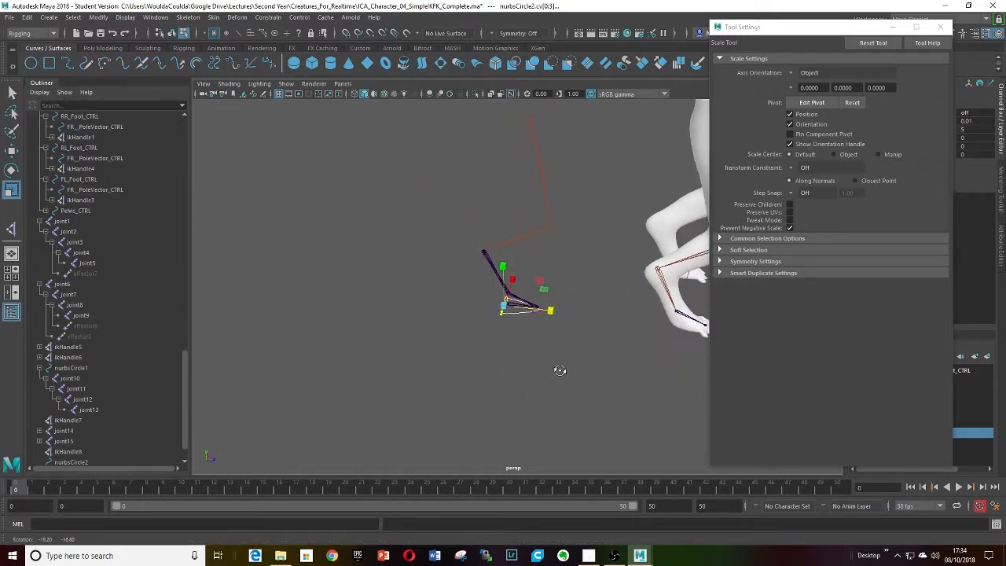
Step: Move the curve's heel-end control vertices back behind the heel joint and its toe-end ones forward past the toe tip
key("w")
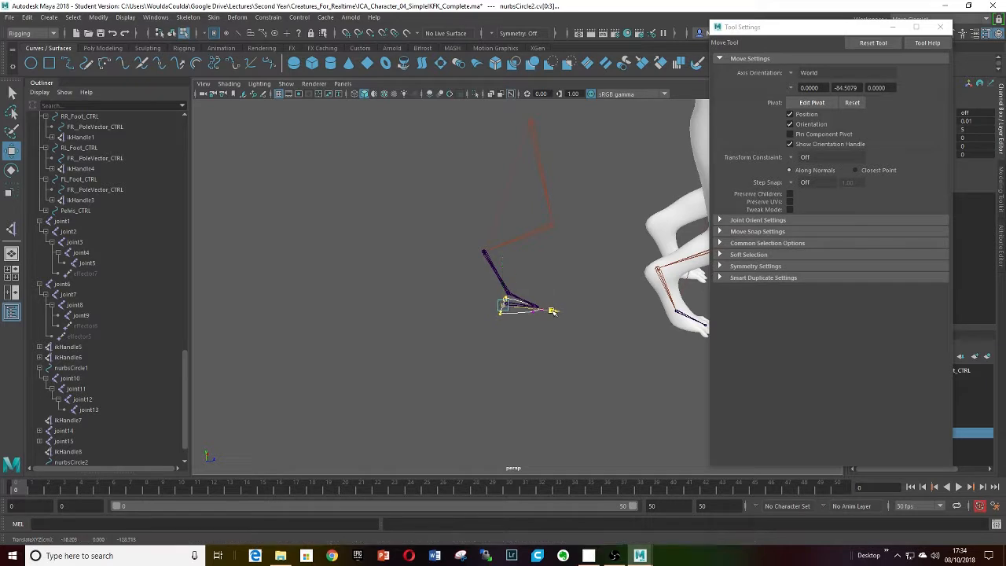
left_click_drag(496, 340, 519, 355, "alt")
scroll(518, 355, "up", 6)
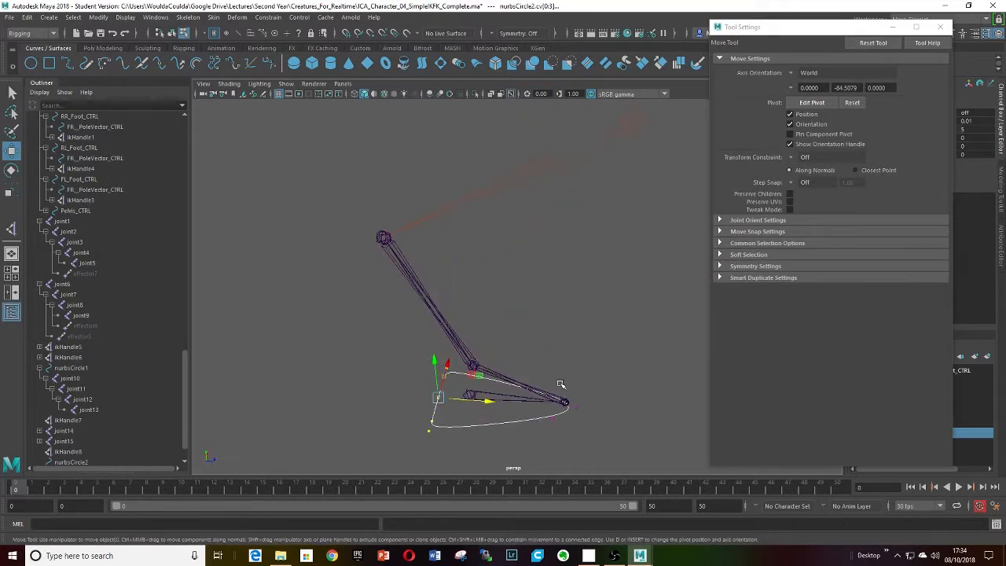
left_click_drag(589, 374, 537, 439)
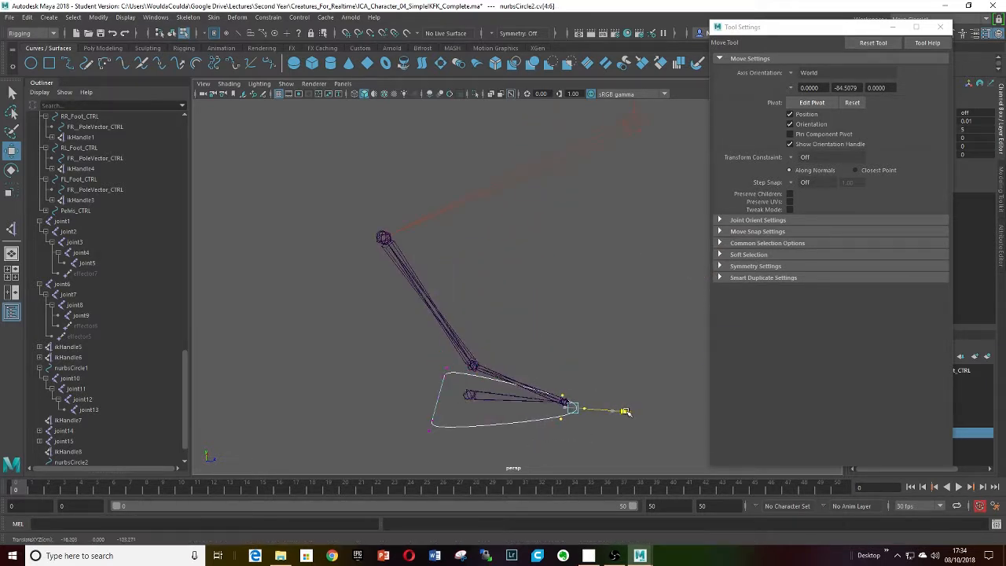
left_click_drag(621, 411, 515, 368, "alt")
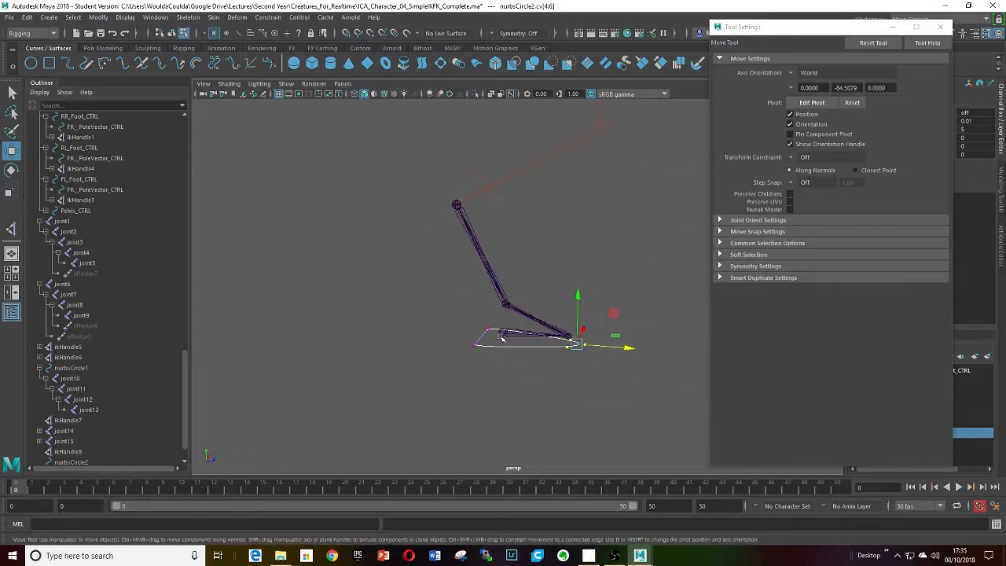
Step: Return to object selection and parent the reverse-foot chain's heel joint to the foot-shaped control curve
left_click(501, 339)
middle_click_drag(507, 376, 526, 367, "alt")
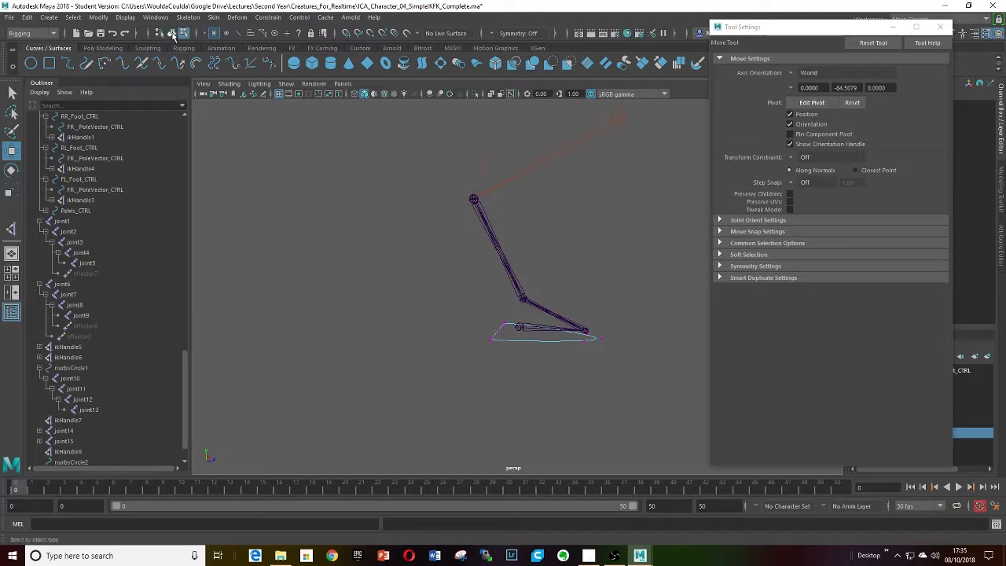
left_click(171, 34)
left_click(520, 329)
middle_click_drag(521, 329, 535, 305, "alt")
left_click_drag(534, 305, 523, 327, "alt")
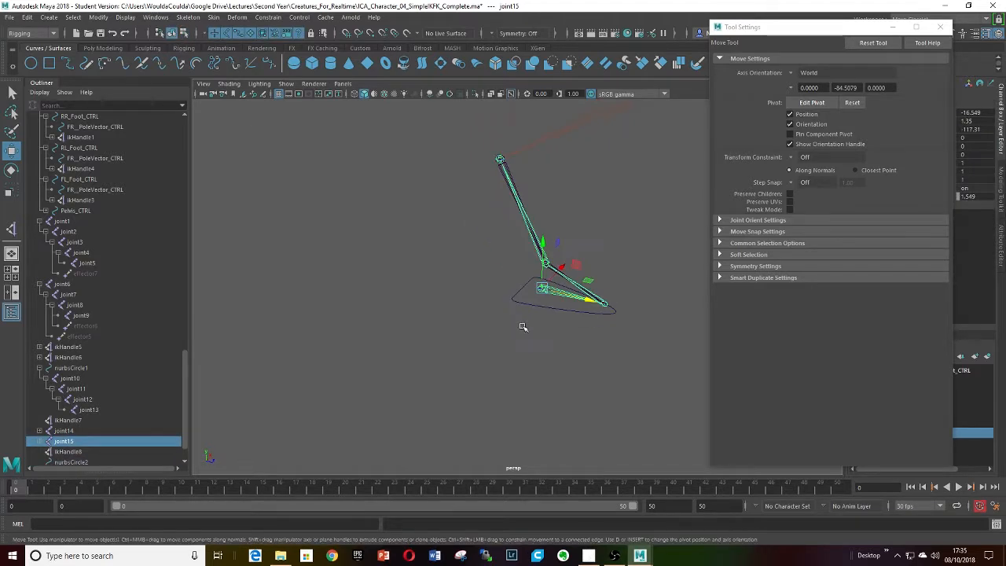
scroll(438, 260, "up", 3)
left_click(527, 318, "shift")
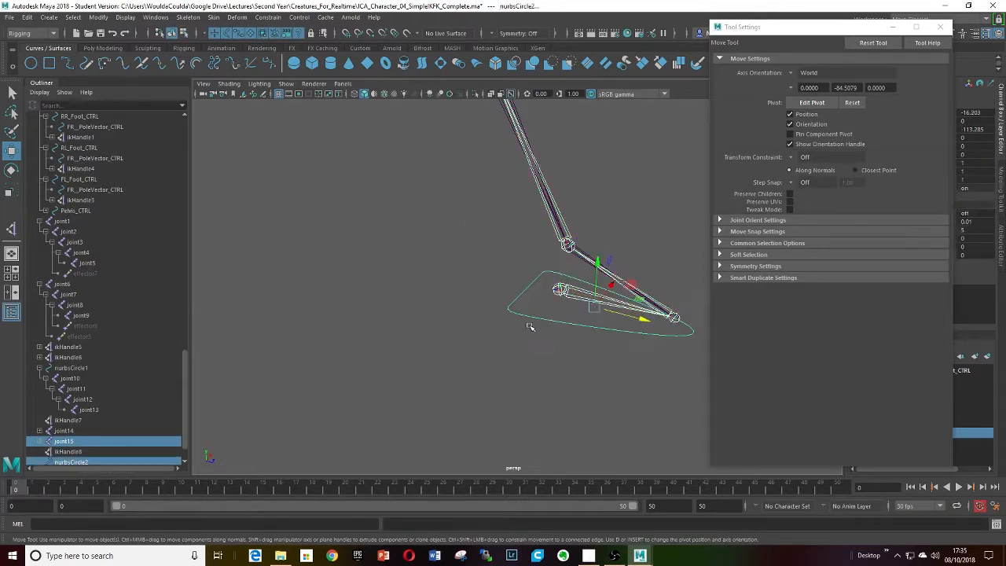
key("p")
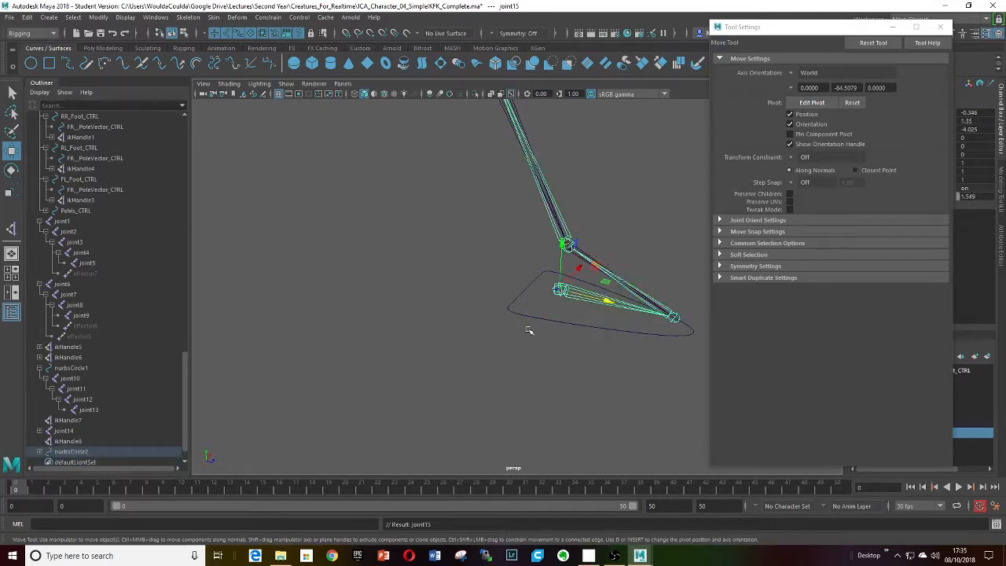
Step: Test the foot control curve by moving it slightly down and forward with its parented joints, and undo the move
left_click(526, 316)
middle_click_drag(526, 316, 454, 373, "alt")
left_click_drag(455, 373, 465, 342, "alt")
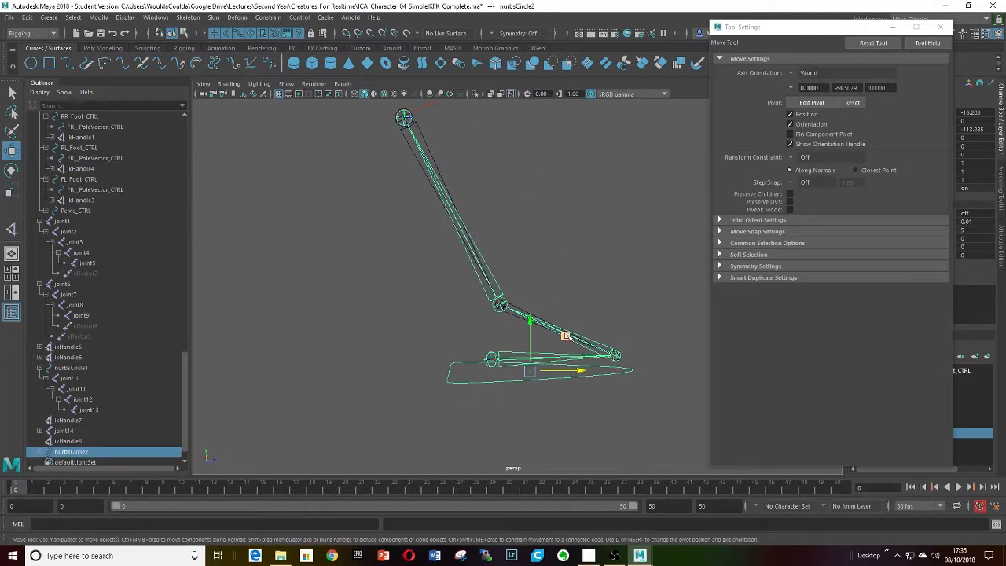
mouse_move(568, 336)
left_mouse_down()
mouse_move(571, 256)
mouse_move(496, 344)
mouse_move(545, 320)
mouse_move(574, 343)
left_mouse_up()
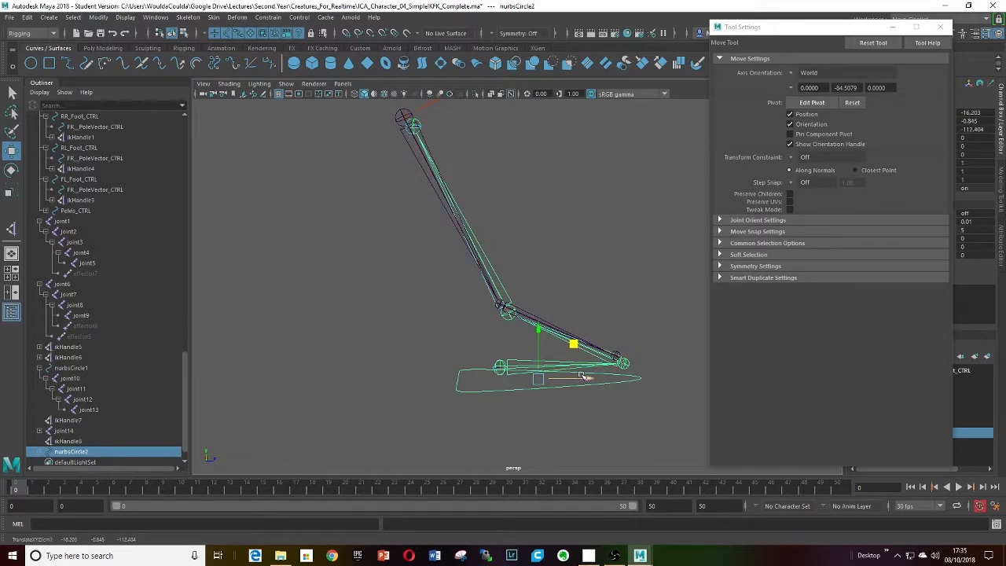
key("ctrl+z")
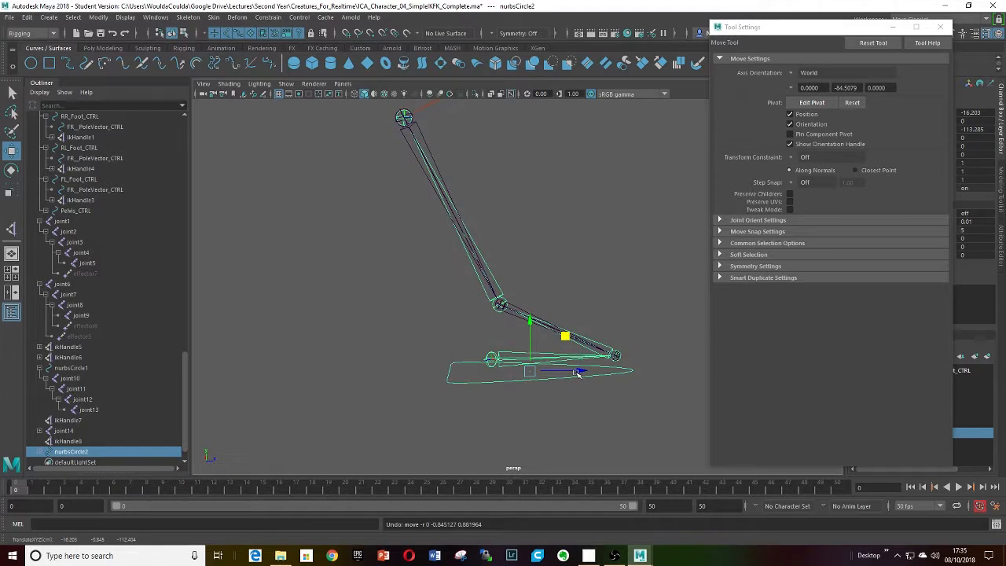
middle_click_drag(580, 370, 600, 402, "alt")
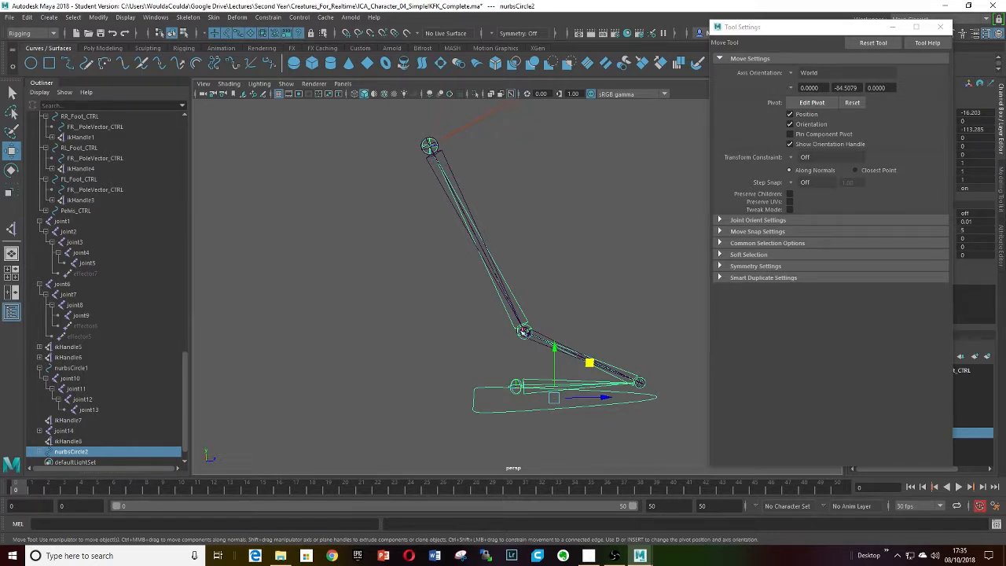
Step: Create a rotate-plane IK handle from the leg's ankle joint to the ball joint
mouse_move(497, 376)
left_mouse_down("alt")
mouse_move(479, 353)
mouse_move(478, 366)
mouse_move(506, 374)
left_mouse_up("alt")
scroll(432, 268, "up", 6)
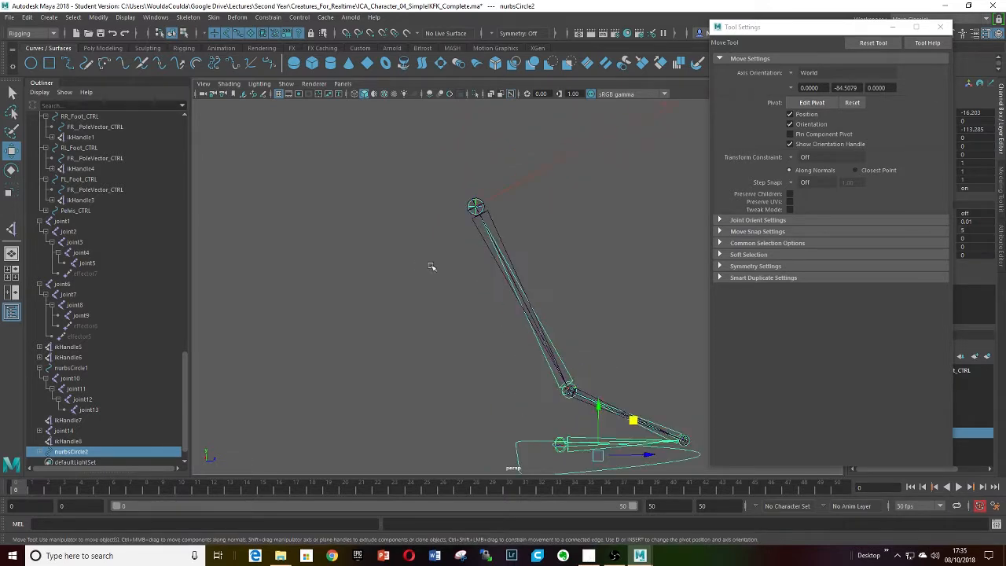
left_click(434, 165)
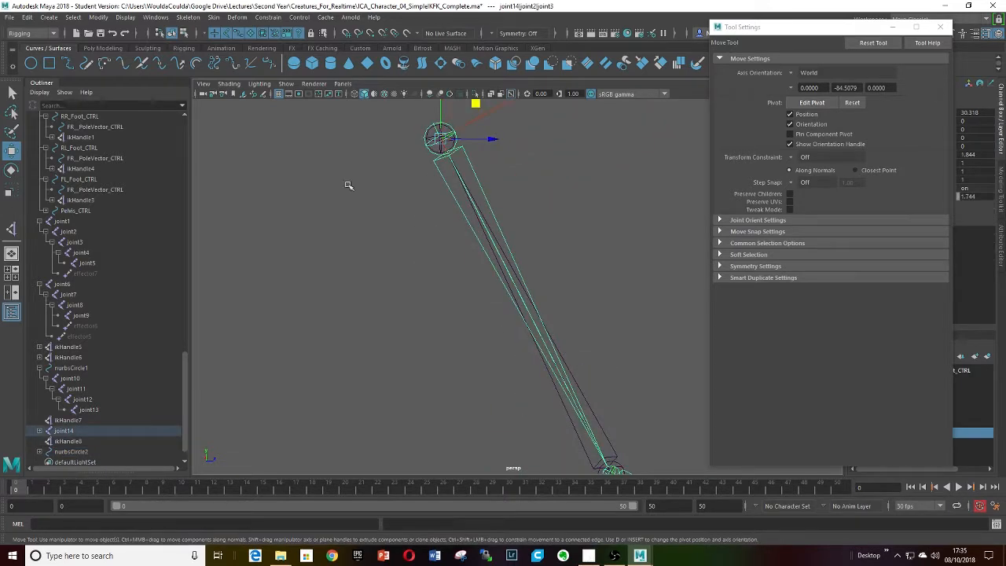
left_click(183, 48)
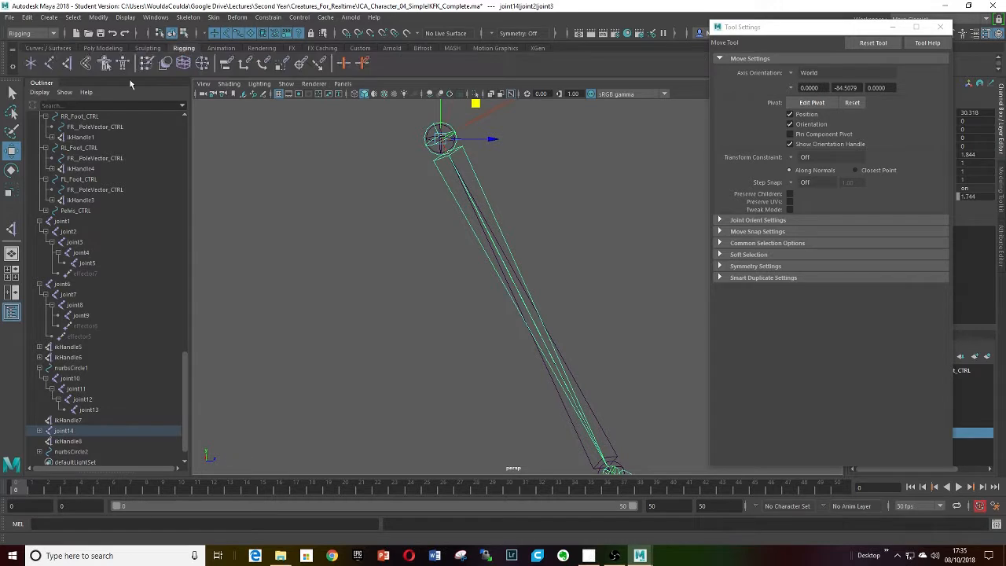
left_click(67, 62)
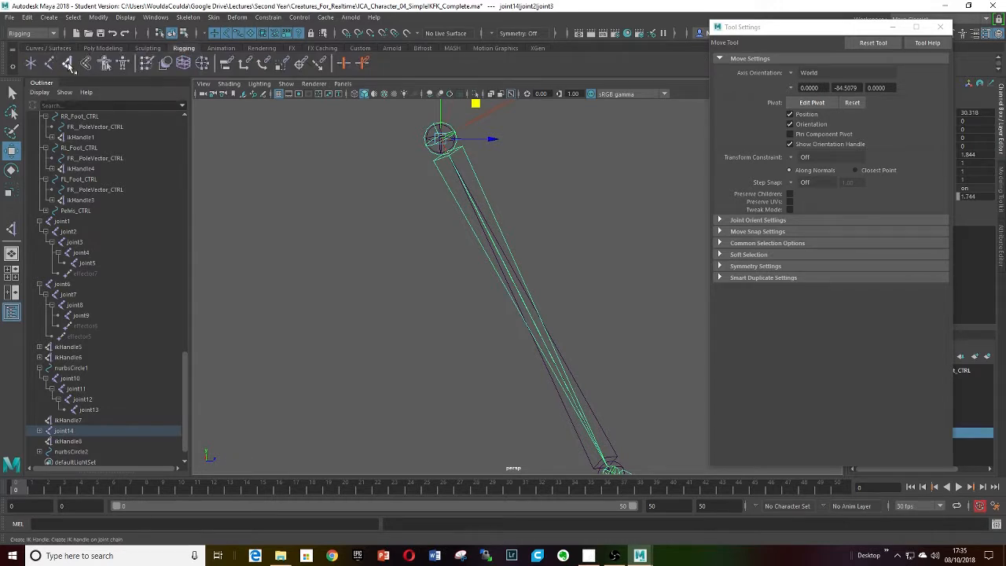
left_click(433, 161)
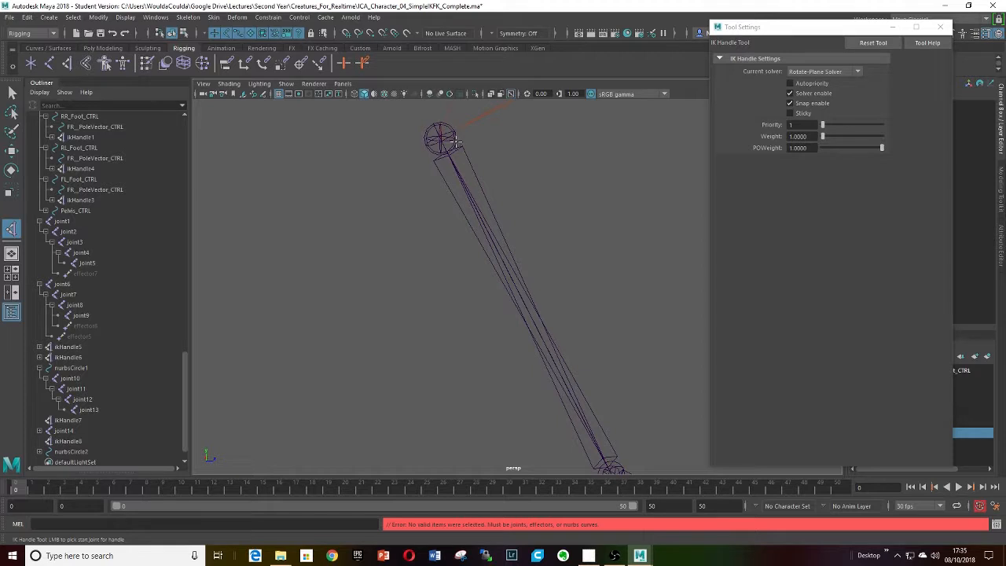
left_click(456, 142)
scroll(477, 199, "down", 3)
middle_click_drag(575, 378, 485, 254, "alt")
scroll(485, 255, "up", 3)
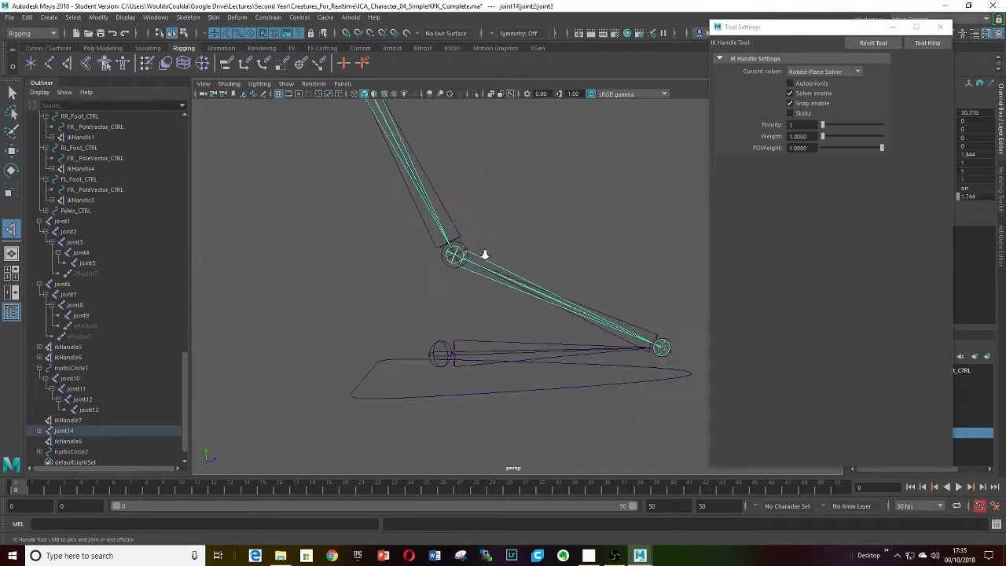
scroll(485, 254, "up", 2)
left_click(393, 224)
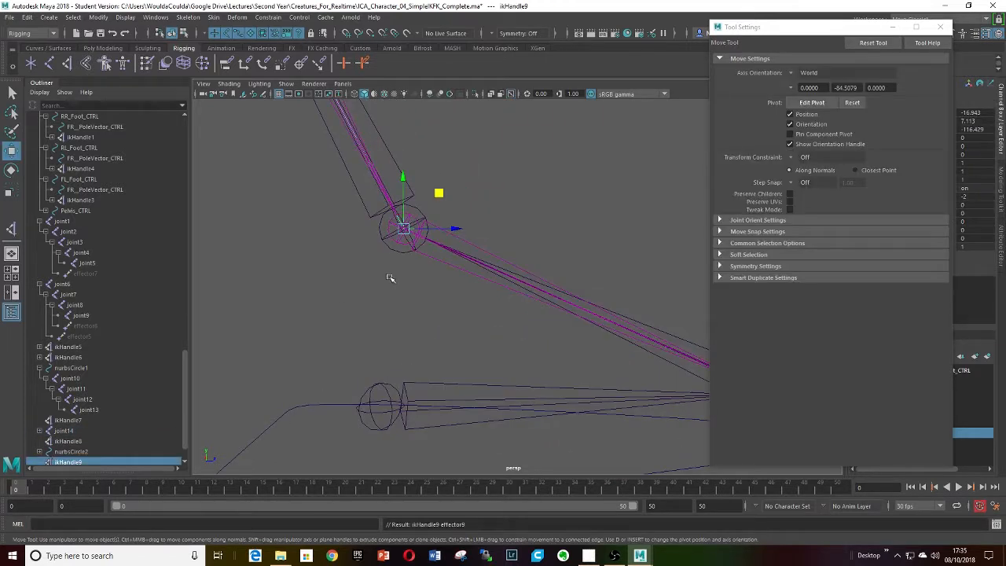
Step: Try to create a rotate-plane IK handle from the leg's ball joint to the toe tip
scroll(388, 278, "down", 3)
middle_click_drag(388, 281, 408, 294, "alt")
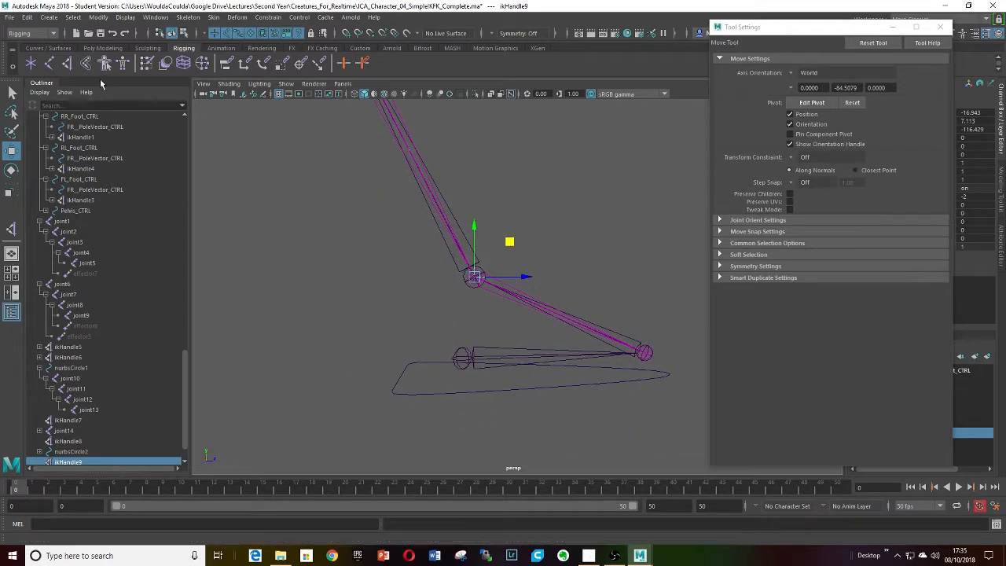
left_click(69, 64)
scroll(442, 273, "up", 3)
scroll(417, 276, "up", 2)
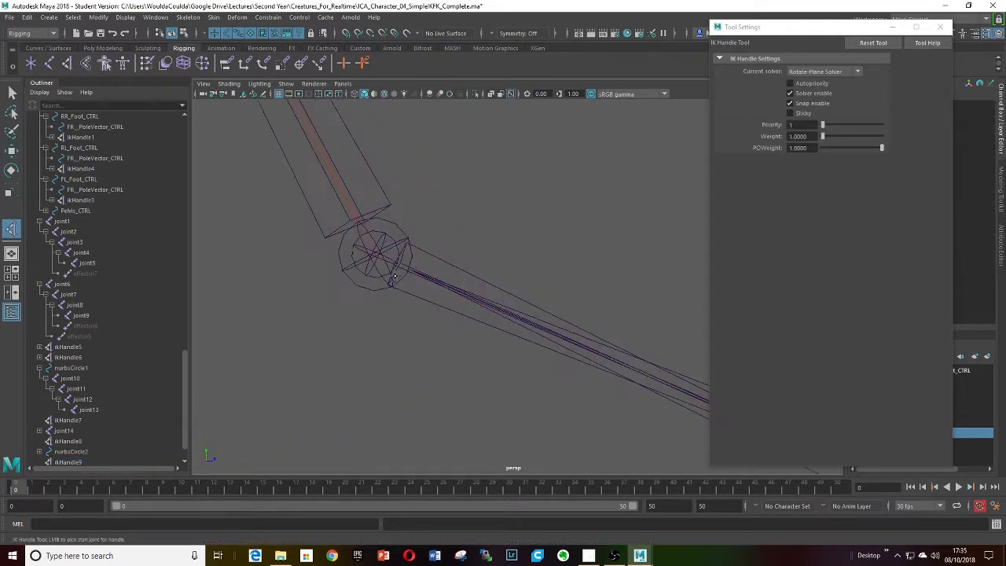
left_click(385, 233)
scroll(422, 289, "down", 3)
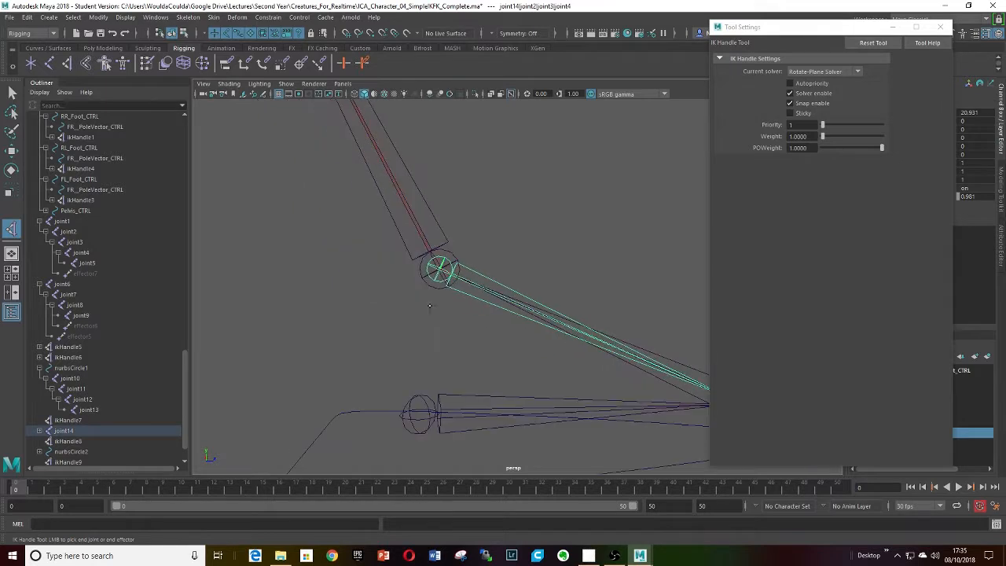
middle_click_drag(519, 316, 429, 288, "alt")
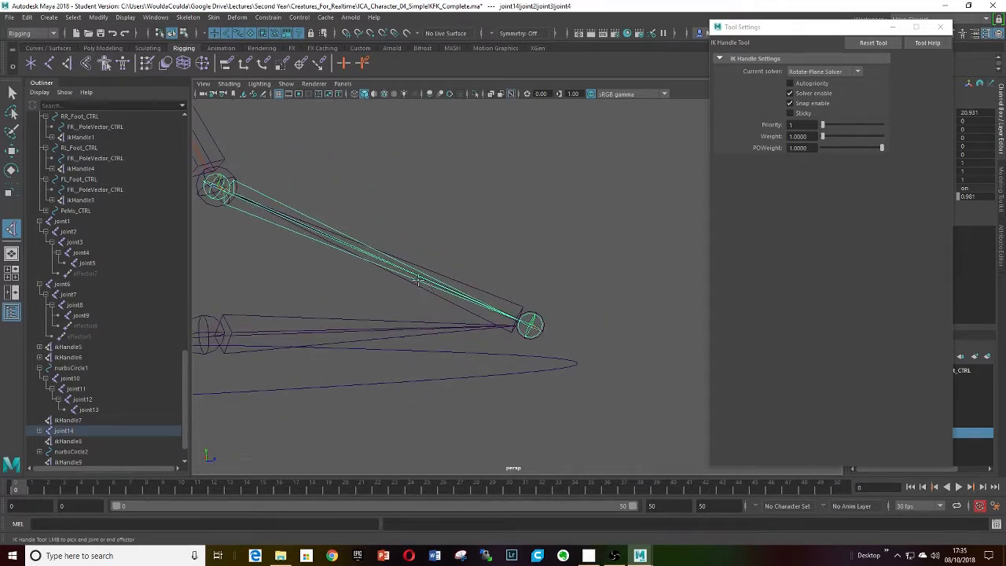
scroll(542, 327, "up", 4)
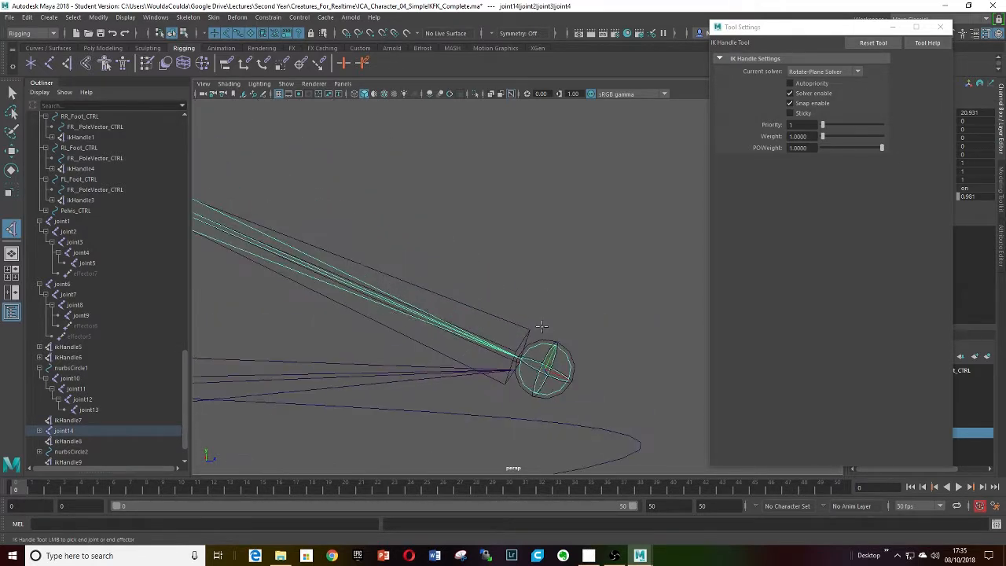
middle_click_drag(539, 333, 516, 250, "alt")
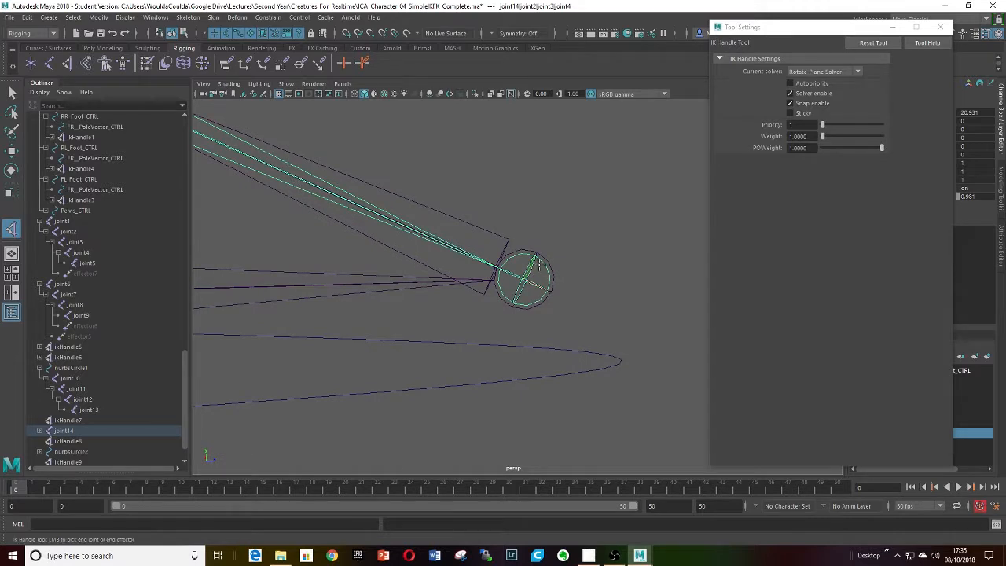
left_click(528, 279)
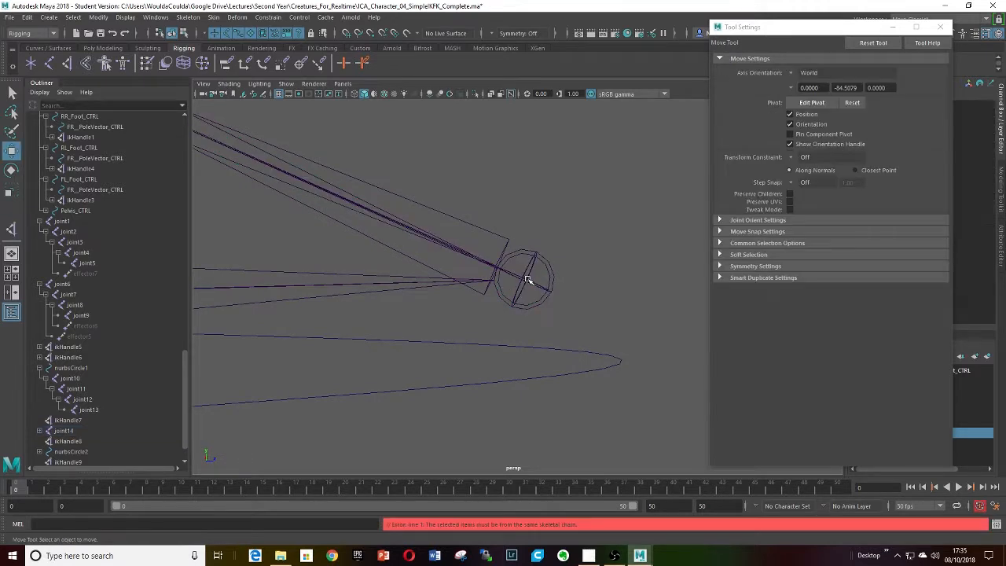
scroll(472, 283, "down", 6)
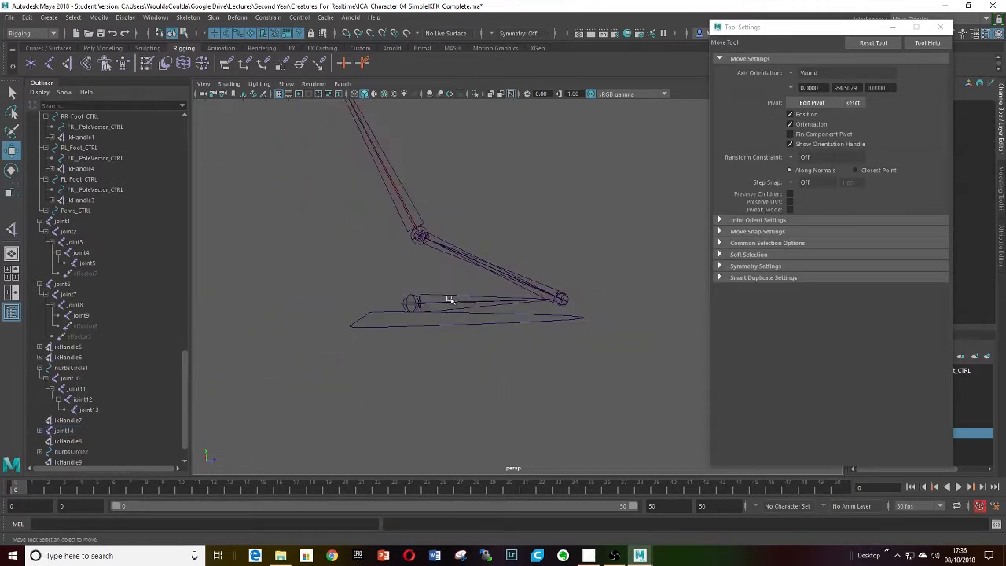
Step: Create a rotate-plane IK handle from the leg's own ball joint, not the overlapping reverse-foot joint, to the leg's toe-tip joint
left_click(69, 65)
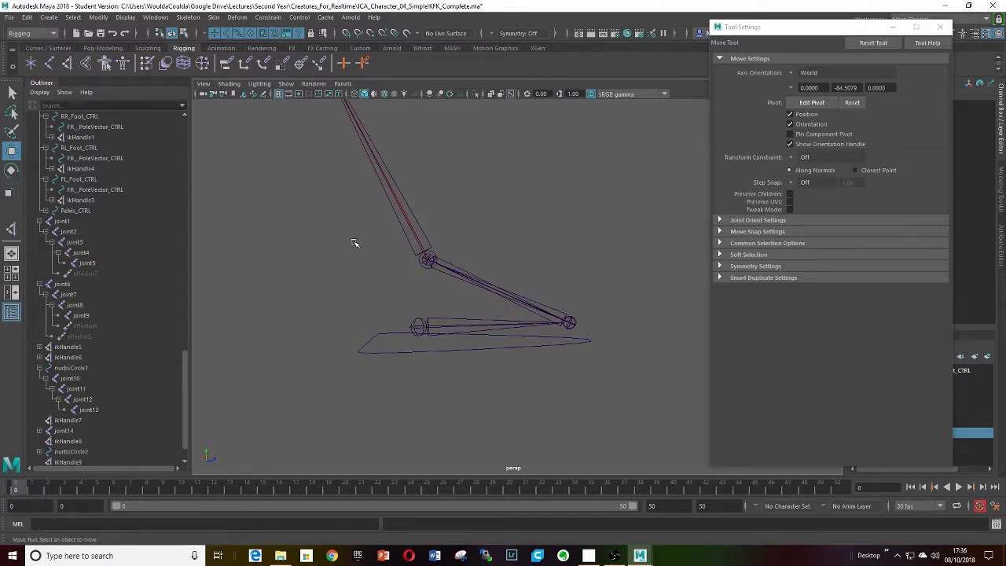
scroll(428, 270, "up", 4)
scroll(428, 270, "up", 4)
scroll(444, 287, "down", 3)
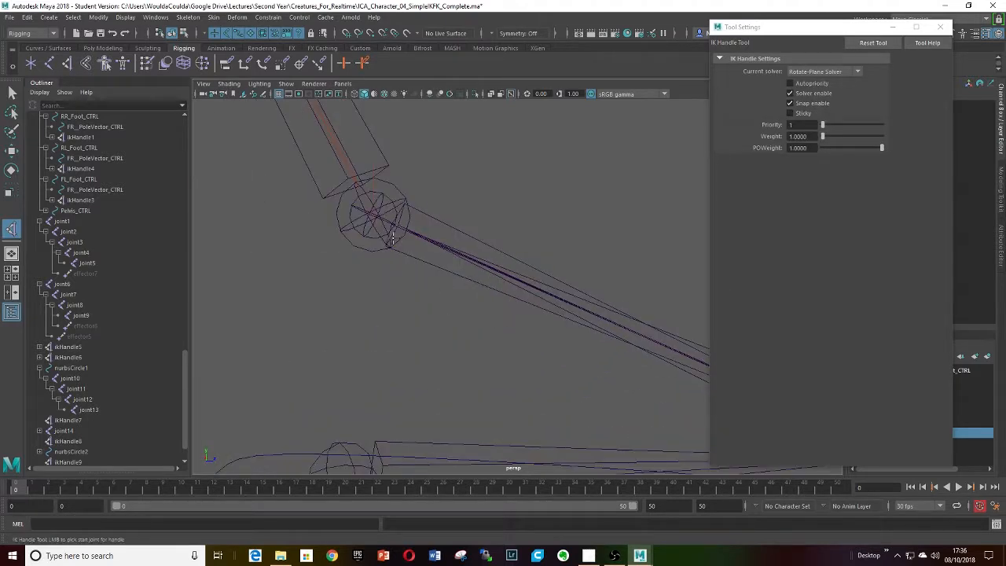
left_click(349, 238)
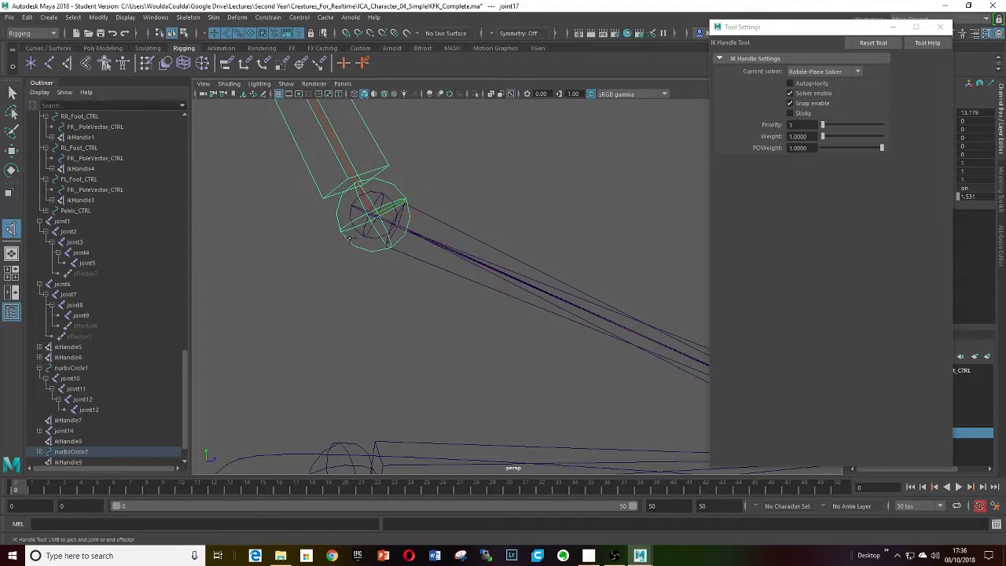
scroll(356, 245, "down", 2)
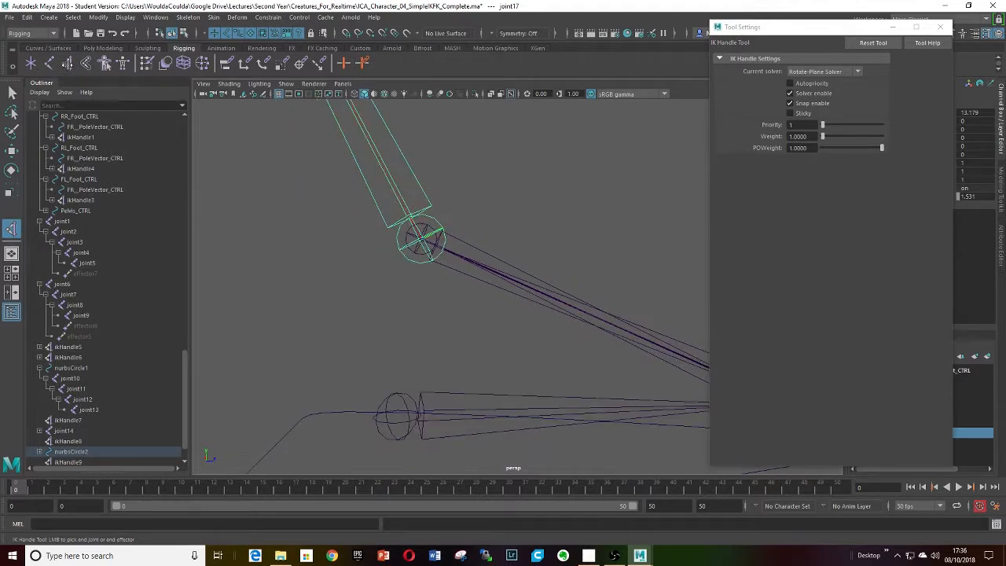
left_click(399, 247)
left_click(406, 240)
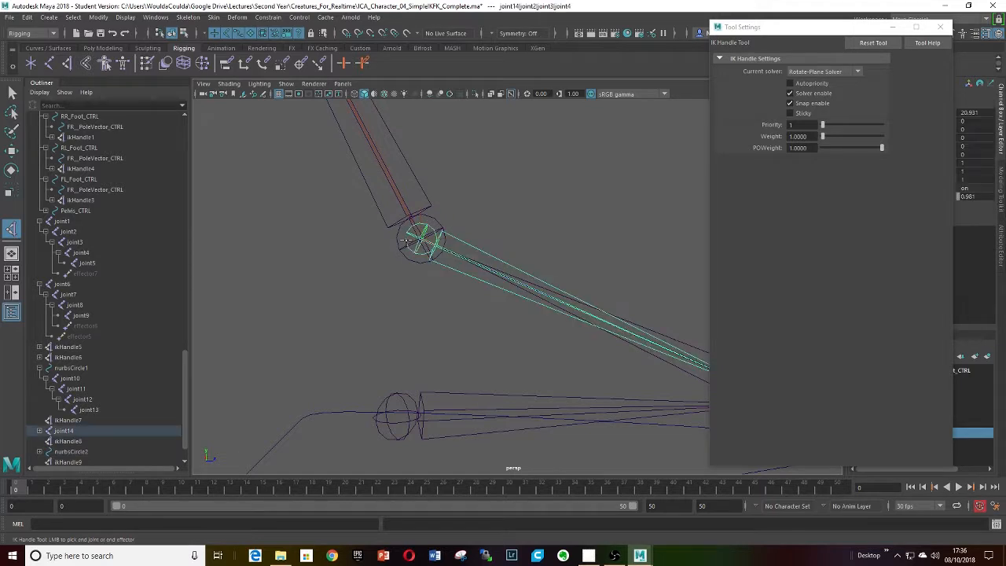
scroll(479, 333, "down", 2)
middle_click_drag(479, 332, 296, 256, "alt")
scroll(463, 281, "up", 2)
scroll(462, 282, "up", 3)
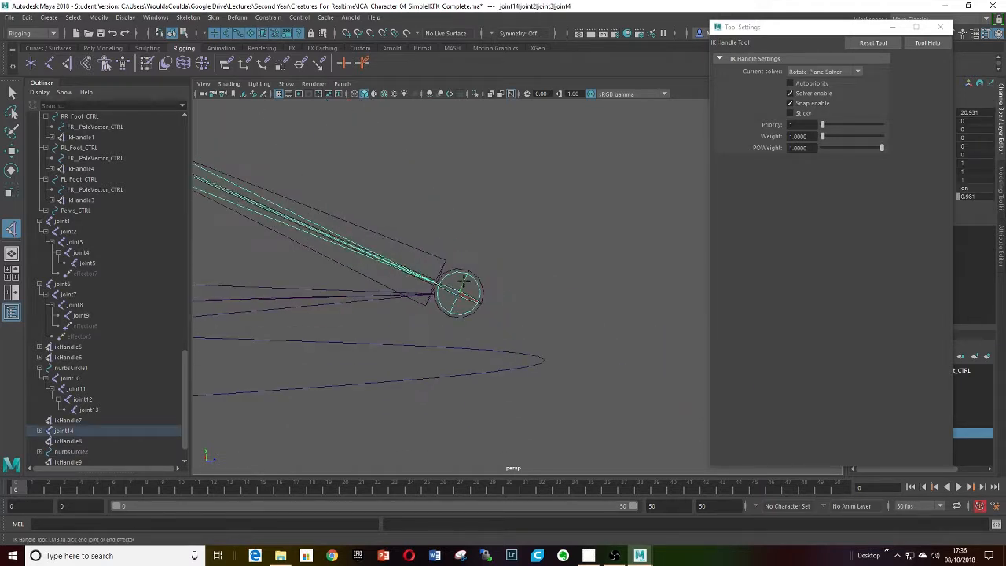
scroll(435, 288, "up", 3)
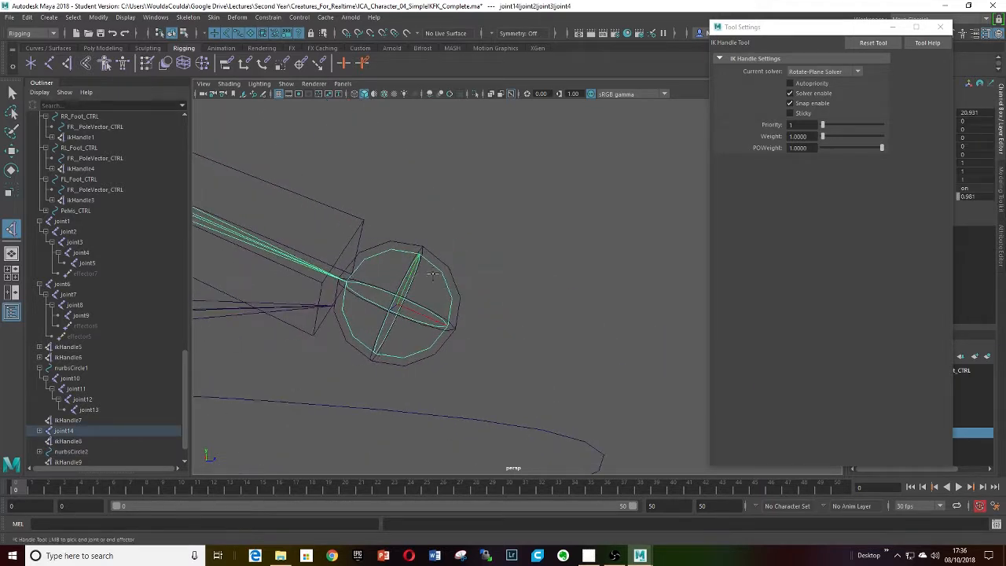
left_click(435, 270)
key("w")
scroll(438, 304, "down", 6)
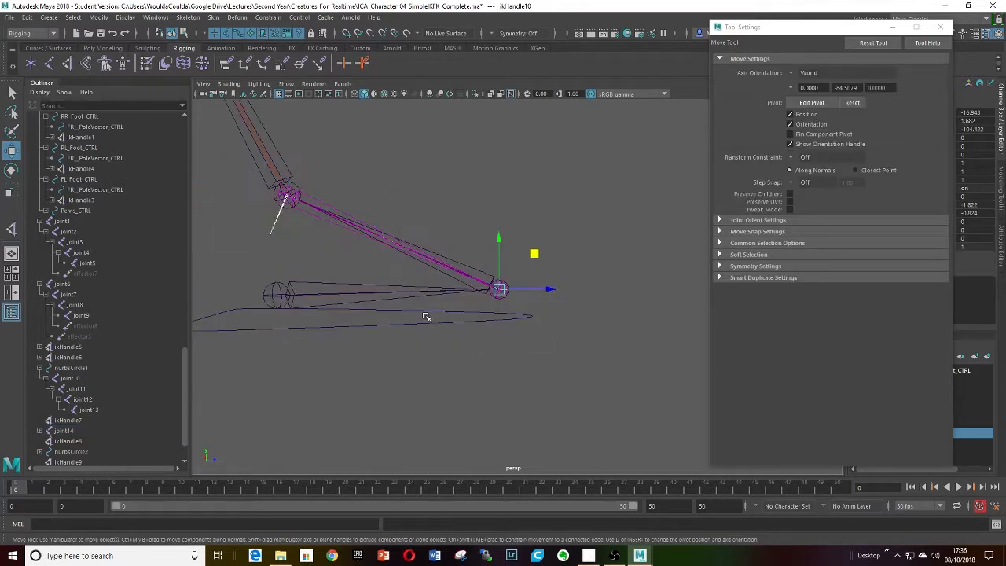
Step: Examine how the reverse-foot chain lines up with the leg's ankle, ball and toe joints
middle_click_drag(470, 323, 488, 331, "alt")
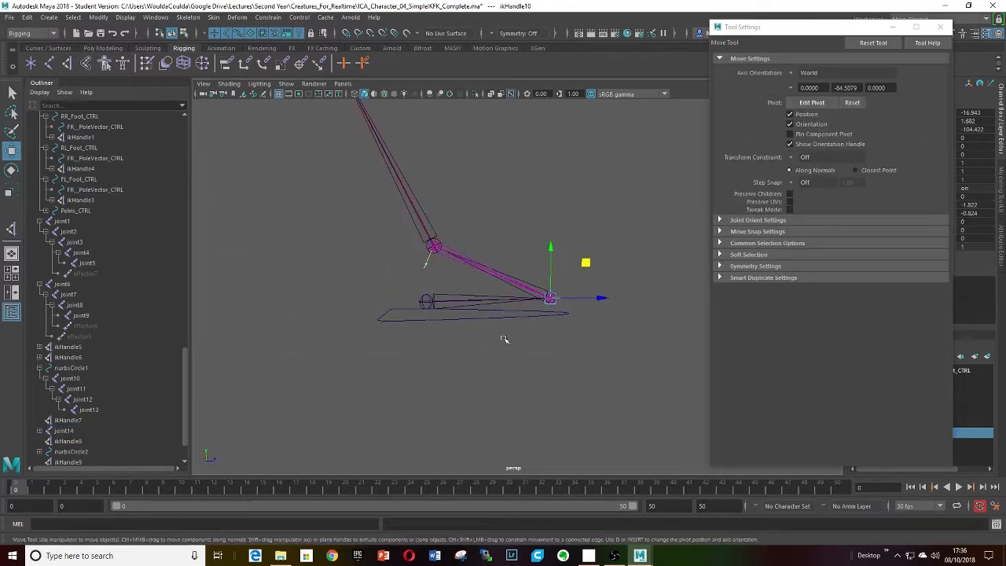
scroll(488, 317, "up", 2)
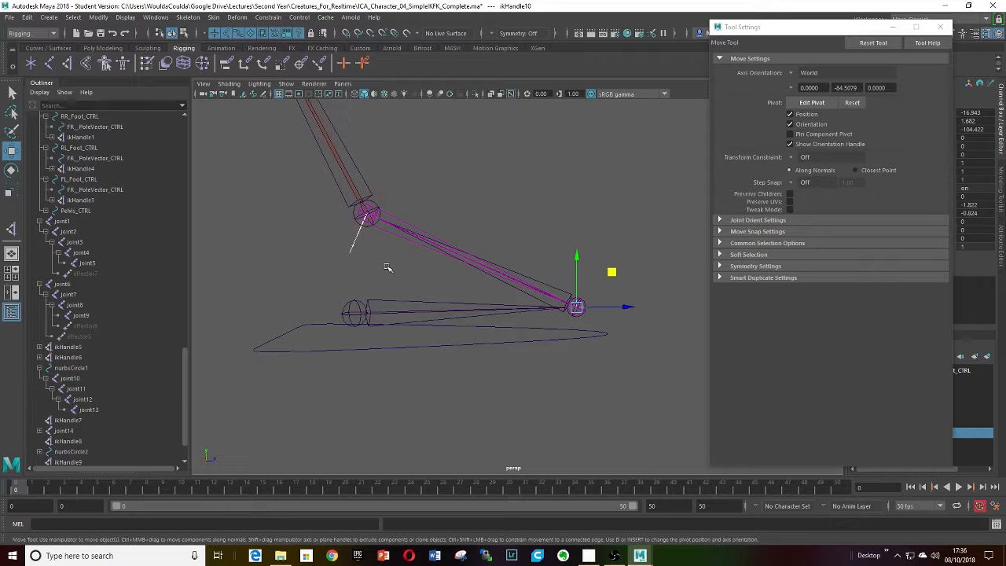
middle_click_drag(388, 267, 465, 377, "alt")
scroll(445, 339, "down", 4)
middle_click_drag(422, 230, 433, 270, "alt")
scroll(425, 248, "up", 2)
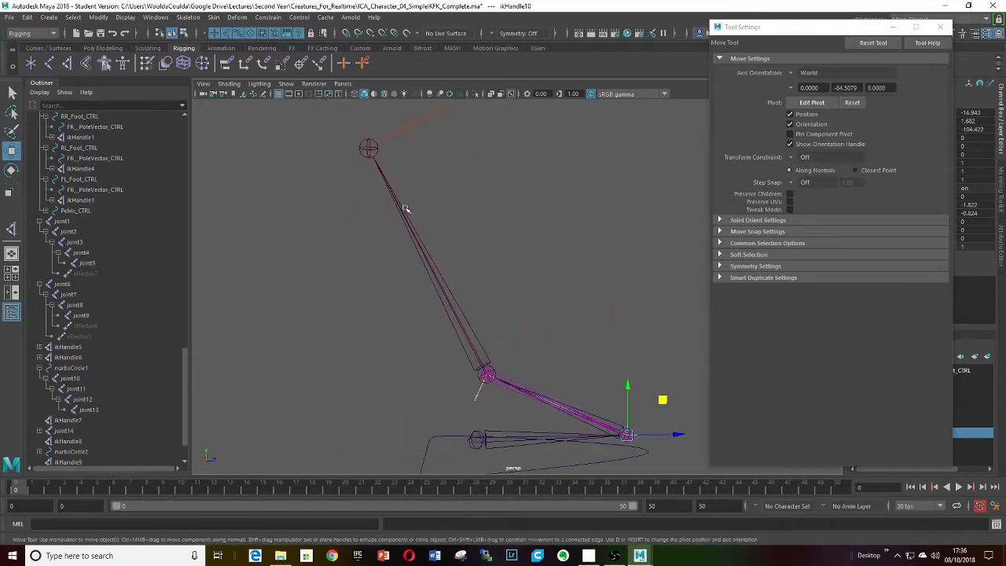
mouse_move(404, 208)
middle_mouse_down("alt")
mouse_move(442, 274)
mouse_move(414, 201)
middle_mouse_up("alt")
scroll(532, 380, "down", 2)
middle_click_drag(522, 342, 517, 332, "alt")
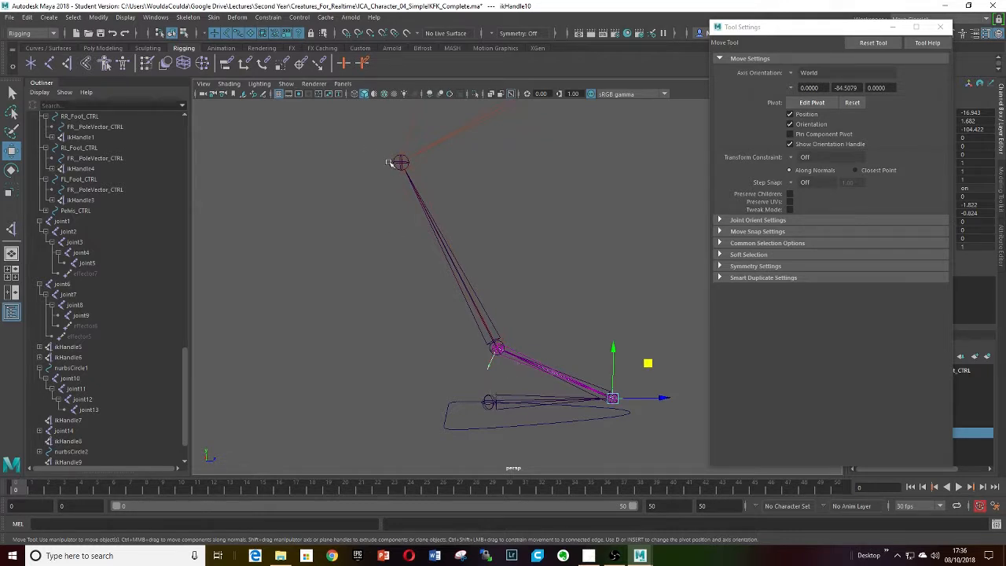
Step: Locate the leg's ankle IK handle and expand nurbsCircle2 in the Outliner down to reverse-foot joints joint15 through joint18
middle_click_drag(400, 170, 407, 216, "alt")
scroll(408, 217, "up", 3)
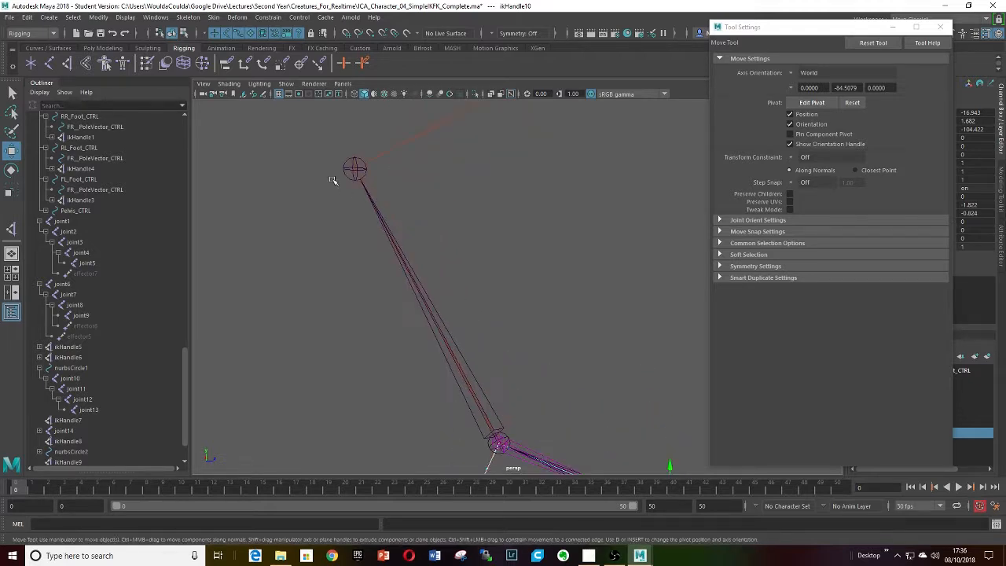
left_click_drag(325, 142, 396, 209)
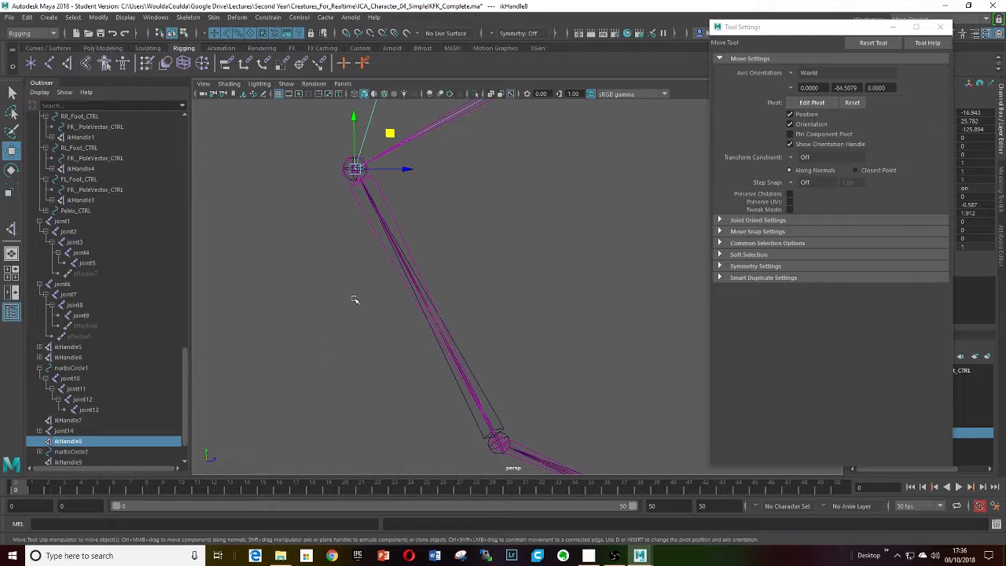
middle_click_drag(355, 233, 392, 244)
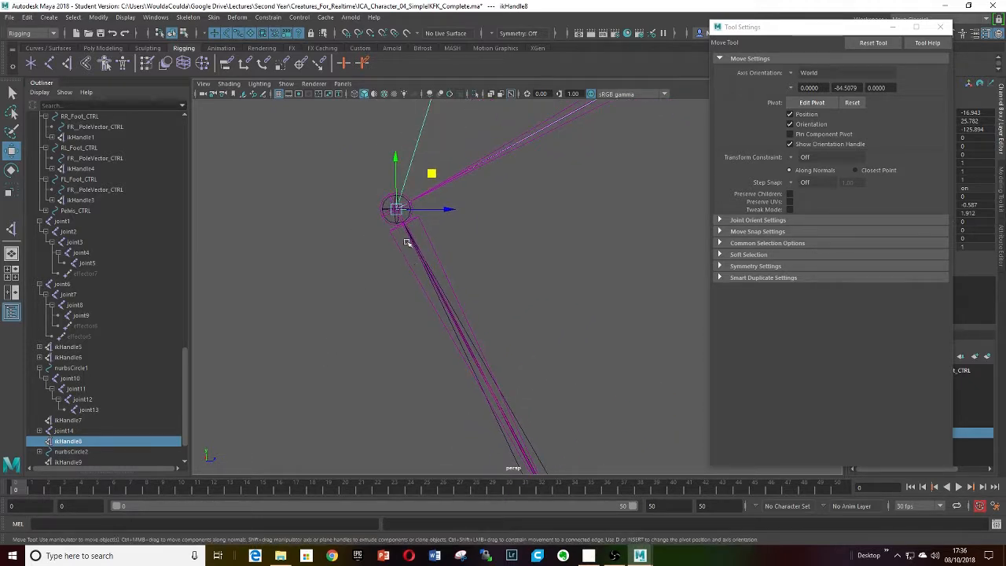
middle_click_drag(484, 377, 447, 257, "alt")
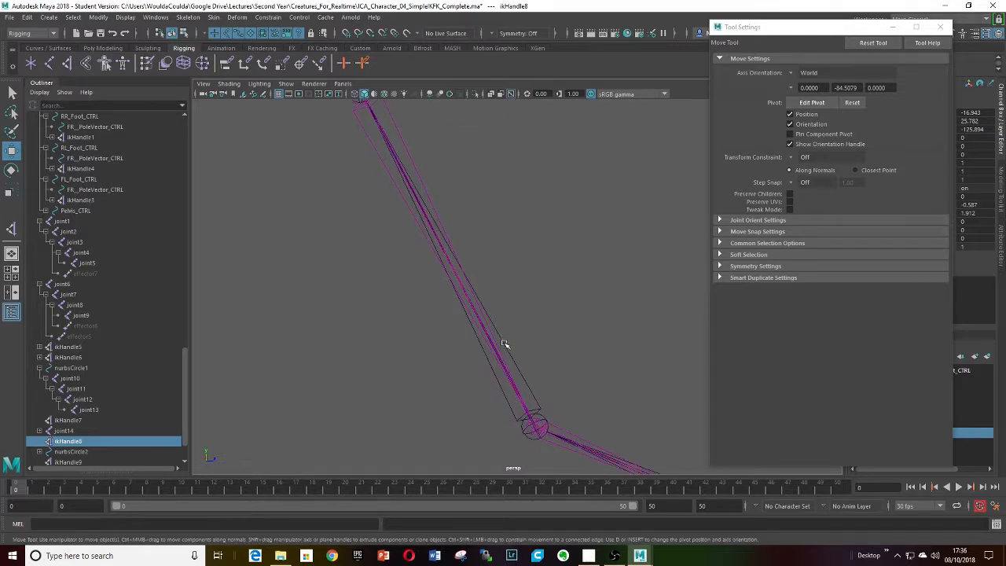
left_click(504, 344)
left_click(40, 451, "shift")
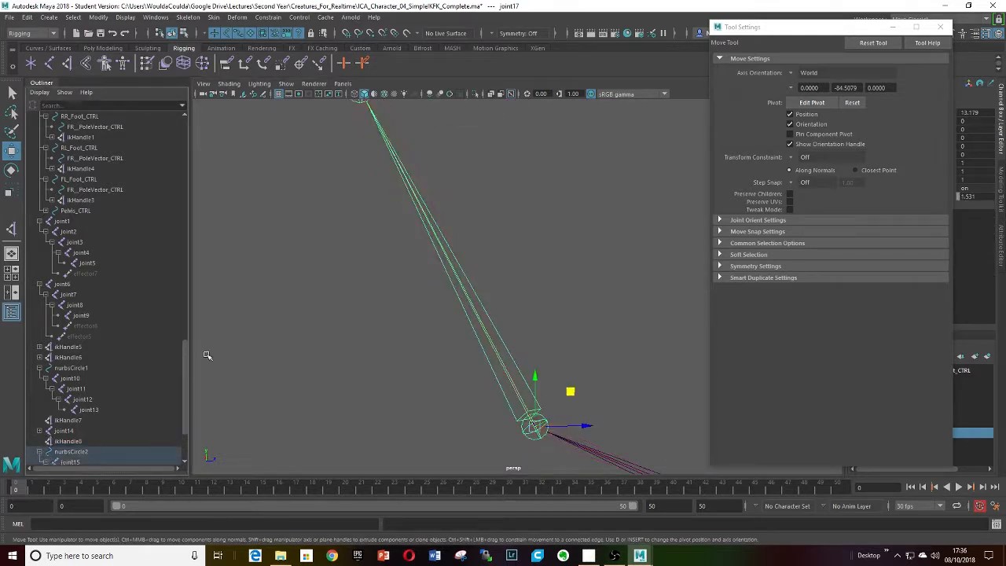
left_click_drag(186, 354, 186, 398)
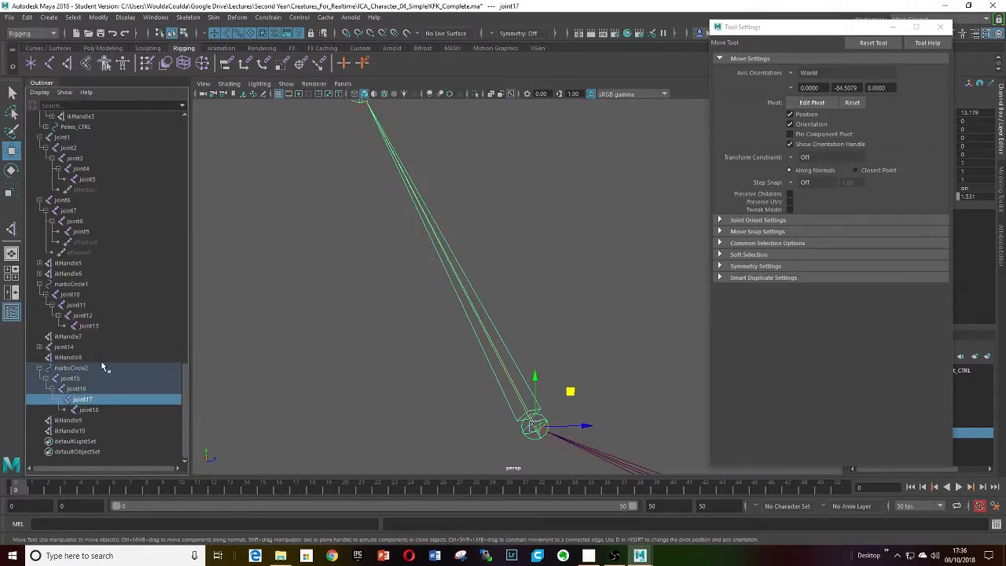
Step: Point-constrain the ankle IK handle ikHandle8 to joint18, the end joint of the reverse-foot chain
left_click(67, 358)
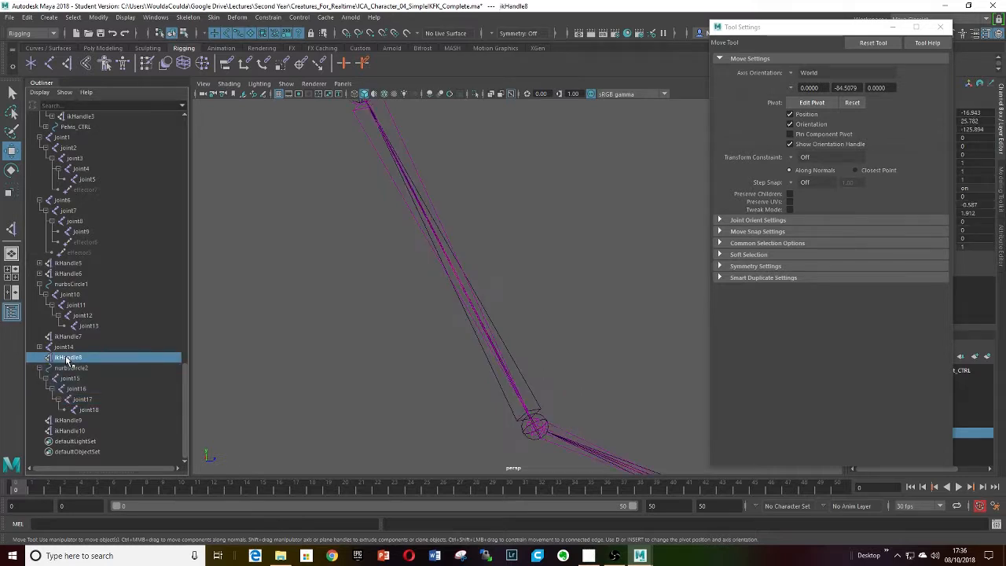
key("f")
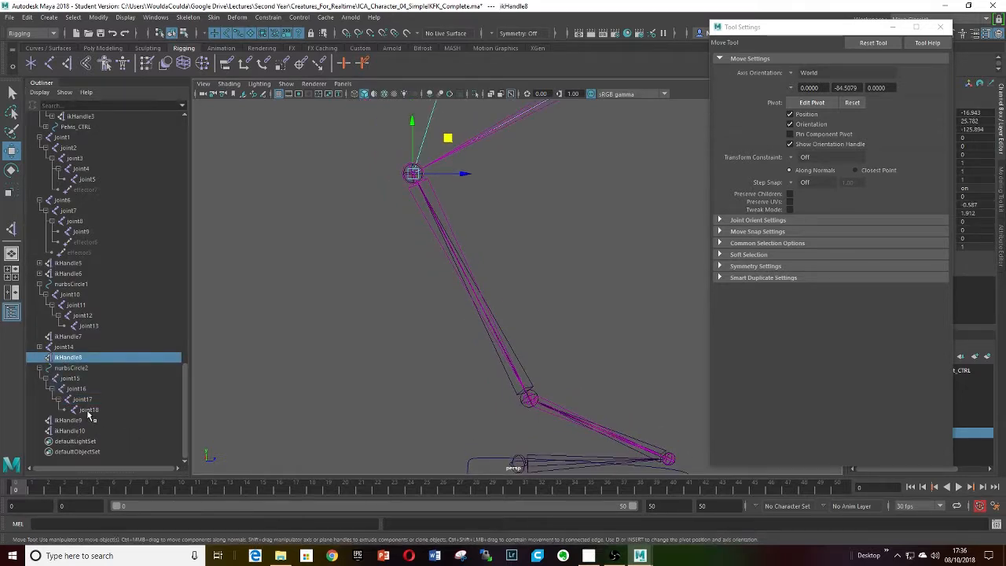
left_click(82, 399)
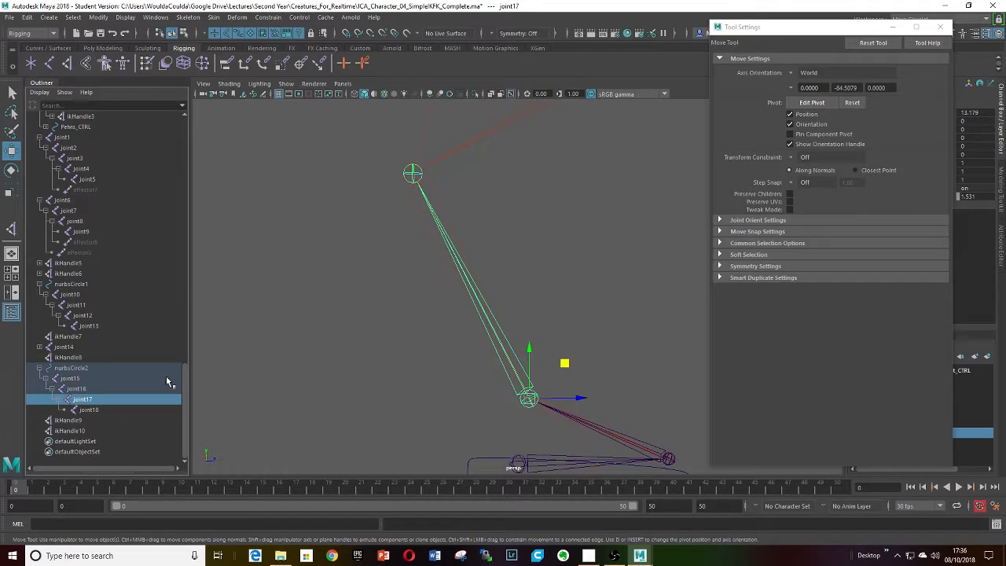
left_click(86, 411)
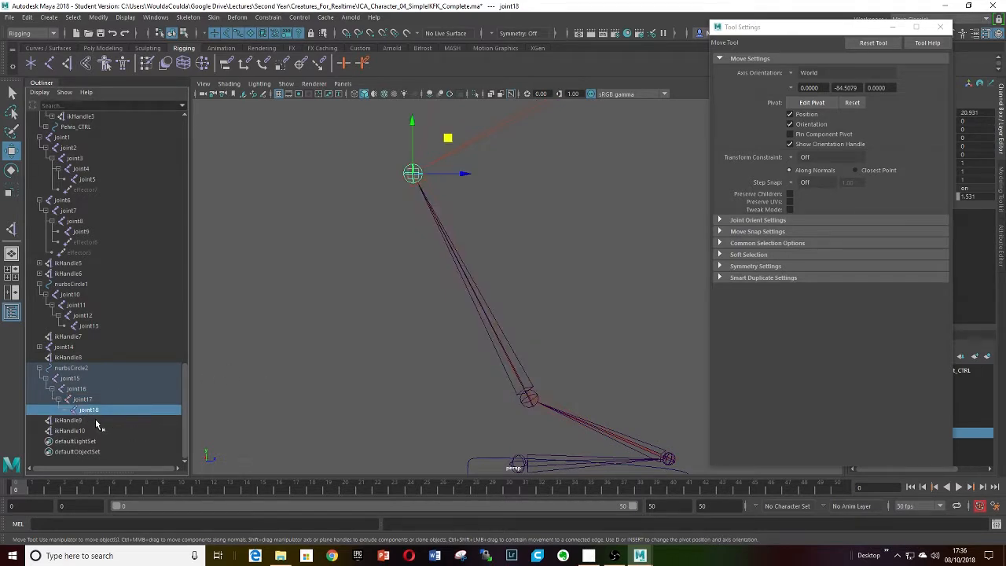
left_click(68, 359, "ctrl")
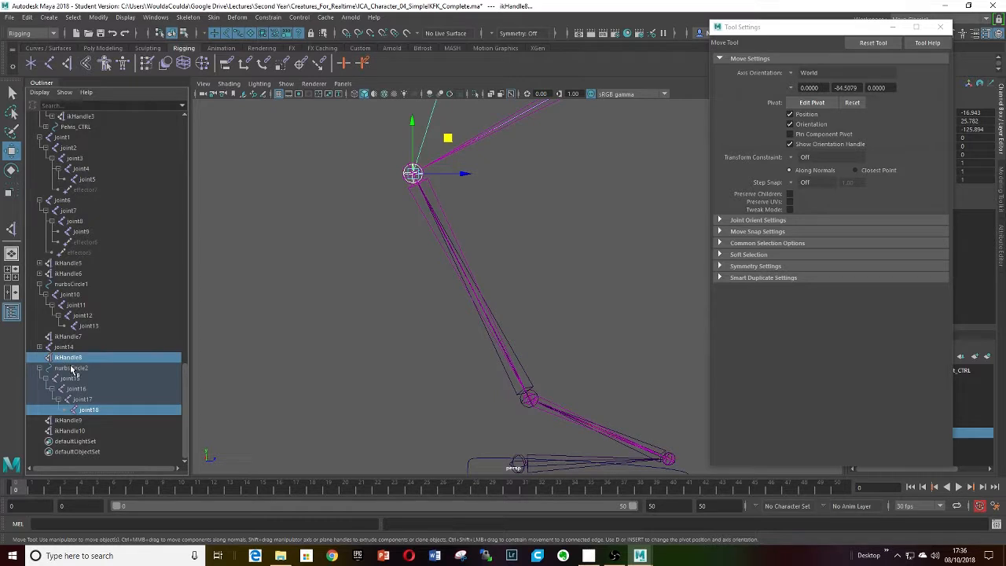
left_click(267, 18)
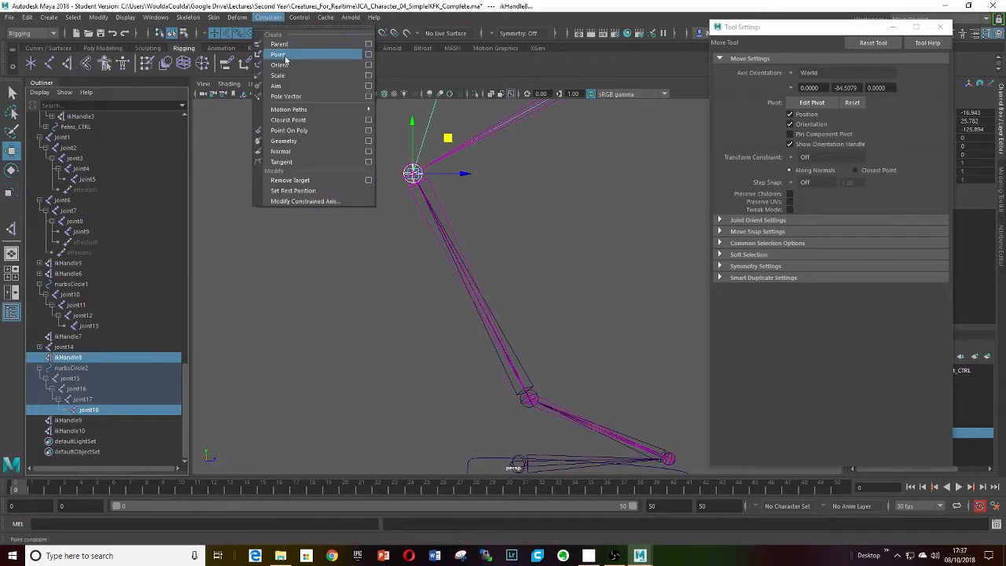
left_click(279, 55)
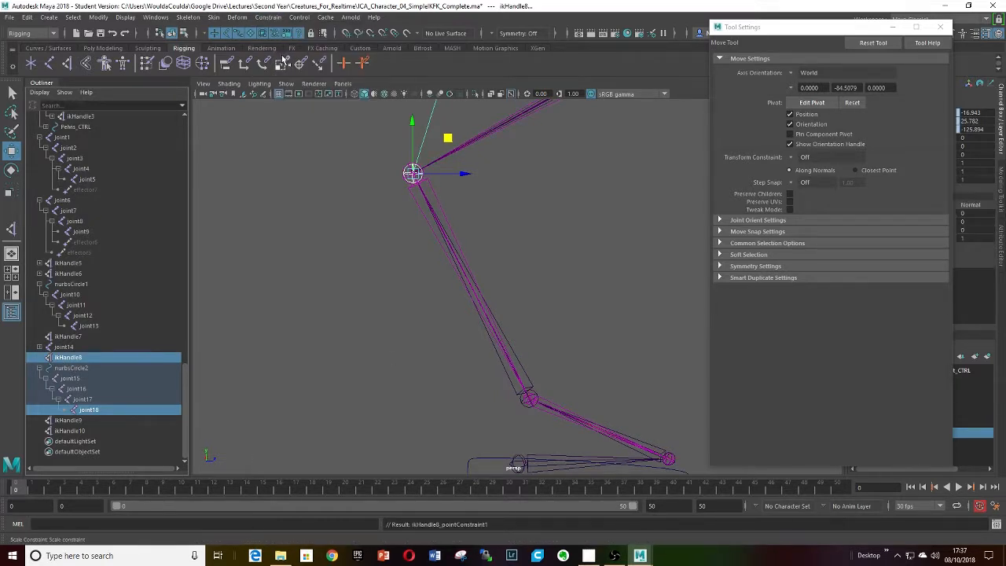
Step: Point-constrain the ball IK handle ikHandle9 to the overlapping reverse-foot joint, joint17
left_click(528, 399)
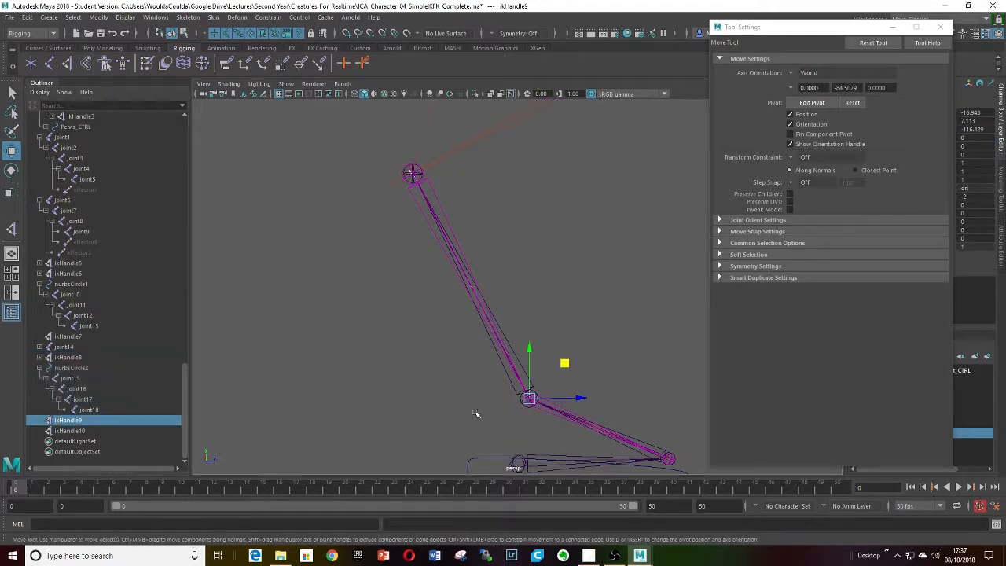
left_click(513, 391)
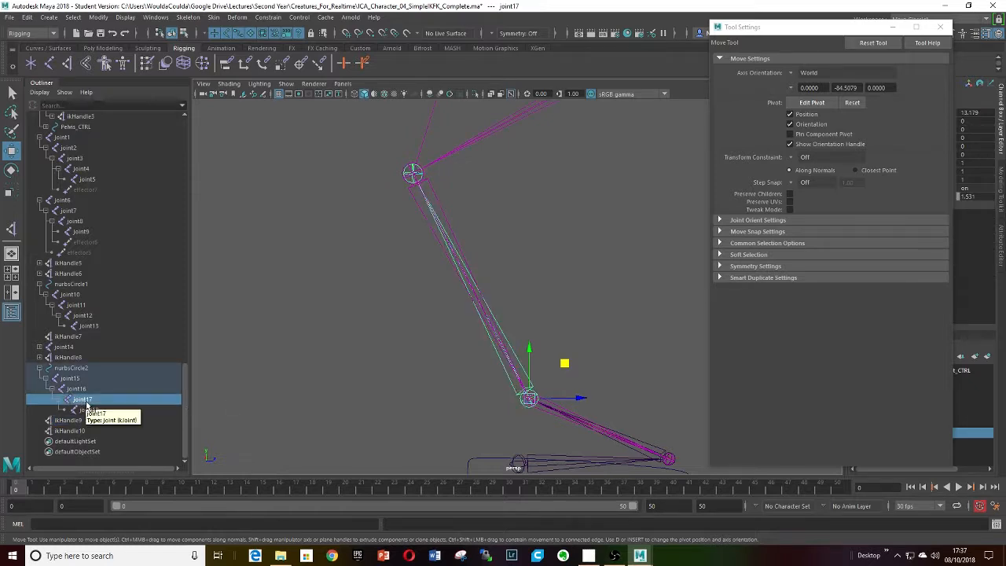
left_click(67, 420, "ctrl")
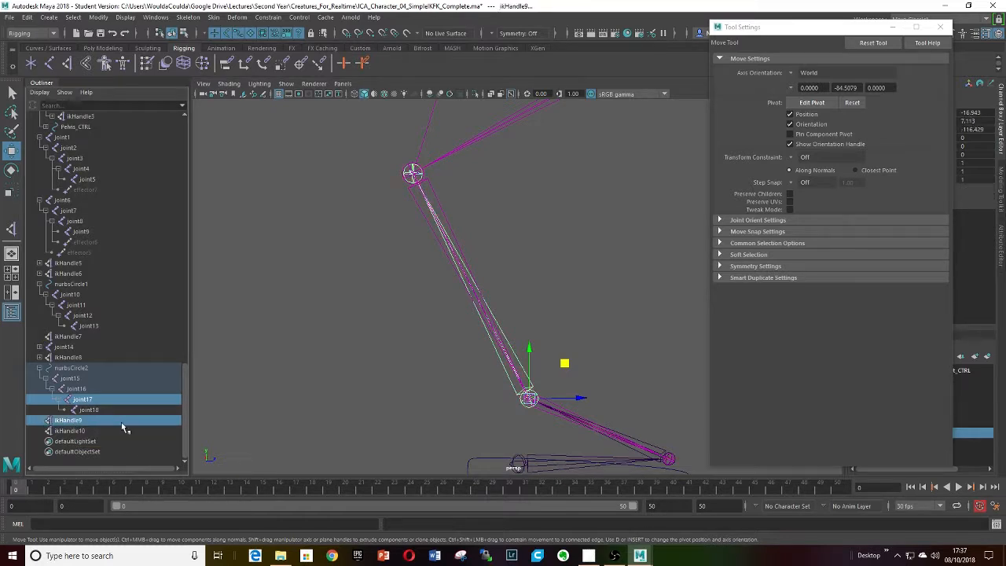
left_click(268, 17)
left_click(280, 55)
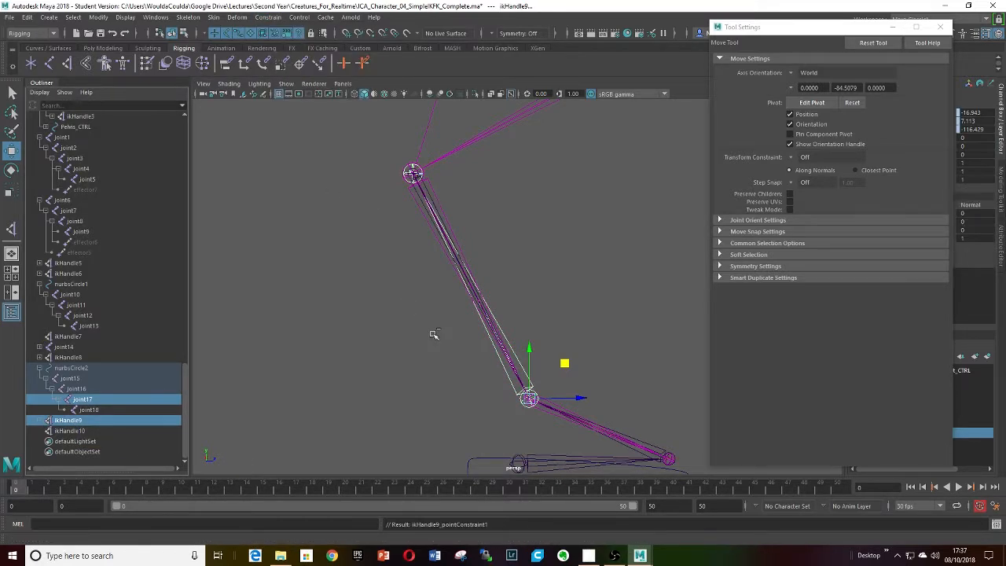
Step: Point-constrain the toe IK handle ikHandle10 to the reverse-foot toe joint, joint16
middle_click_drag(424, 345, 322, 247, "alt")
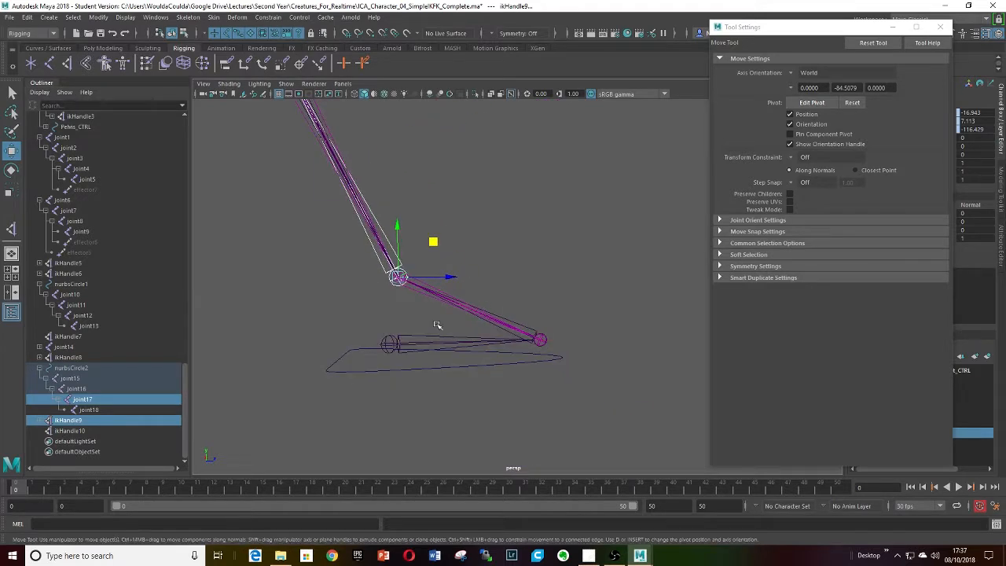
left_click(539, 340)
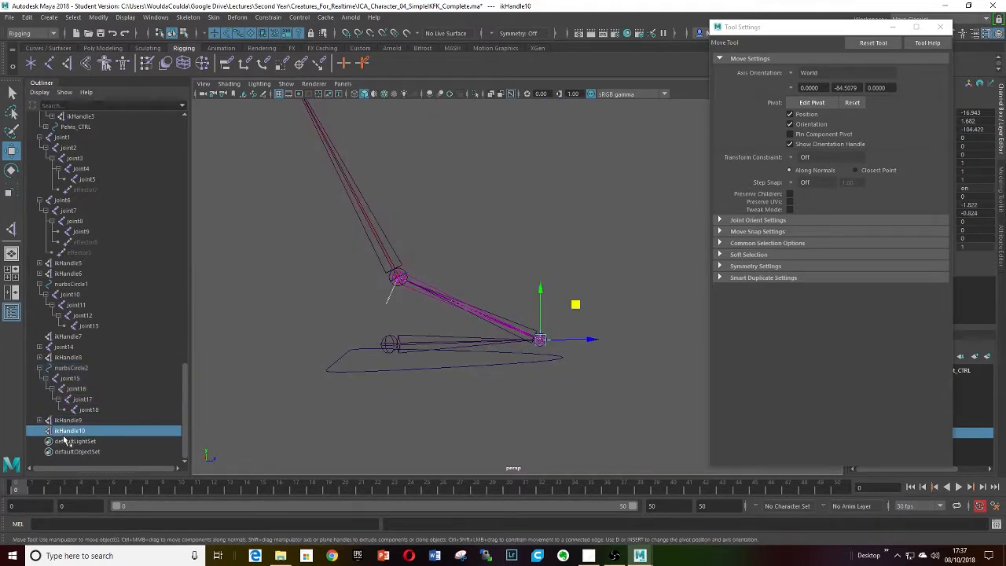
left_click(525, 328)
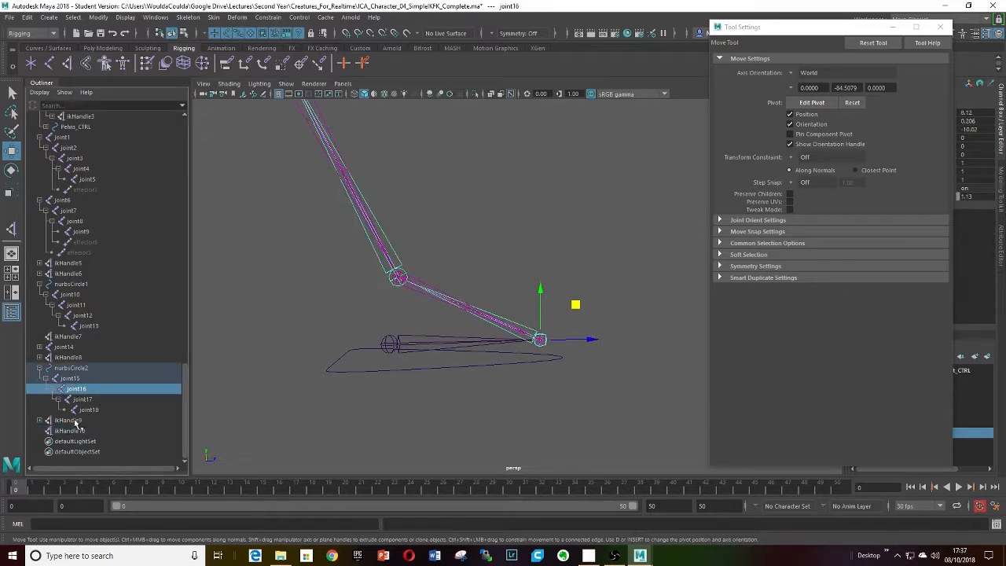
left_click(69, 431, "ctrl")
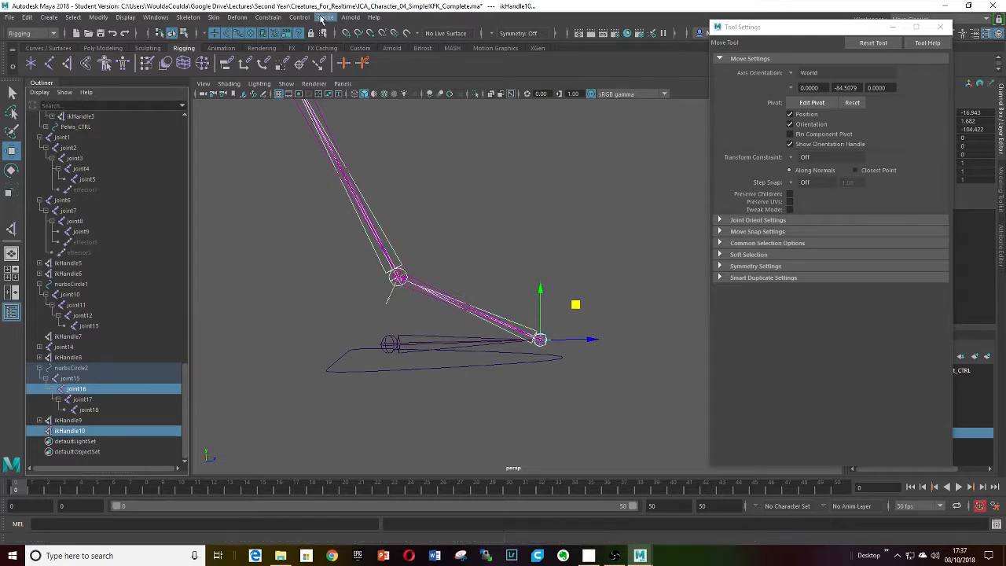
left_click(300, 17)
mouse_move(269, 17)
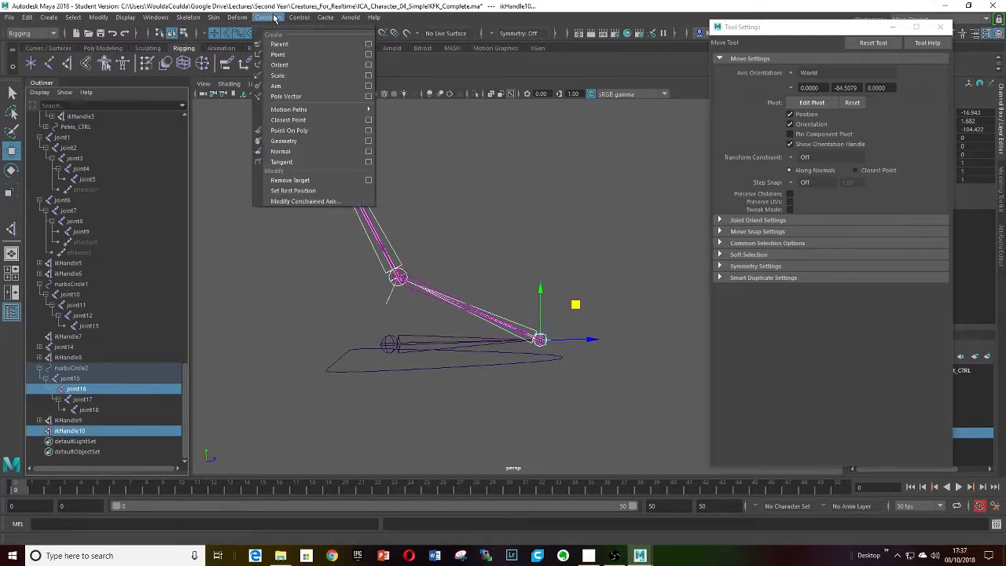
left_click(279, 54)
Step: Move the foot control nurbsCircle2 up and forward to about Y 19.6, Z -109.9 to test the leg's IK
scroll(405, 280, "down", 4)
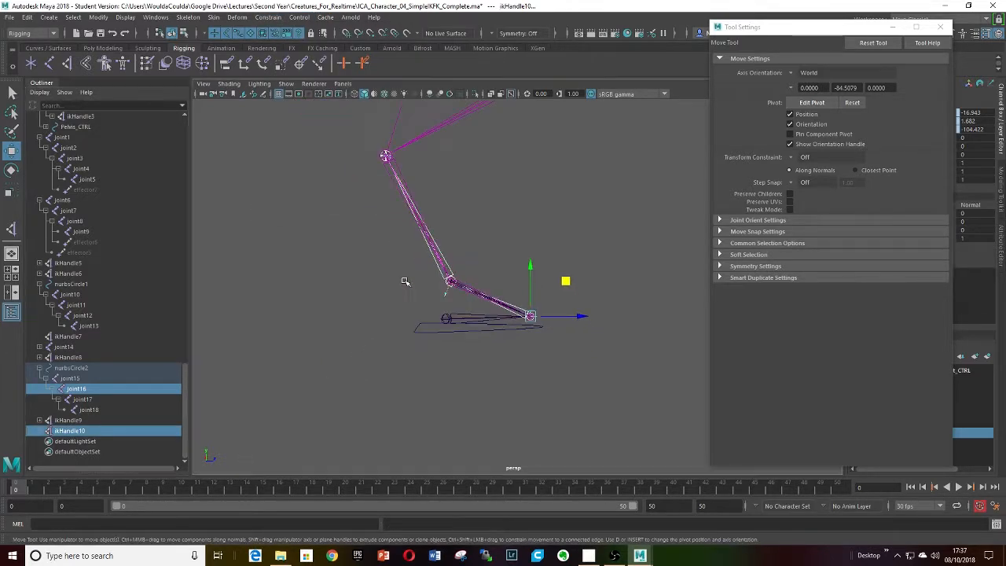
middle_click_drag(406, 280, 413, 310, "alt")
left_click_drag(413, 309, 386, 299, "alt")
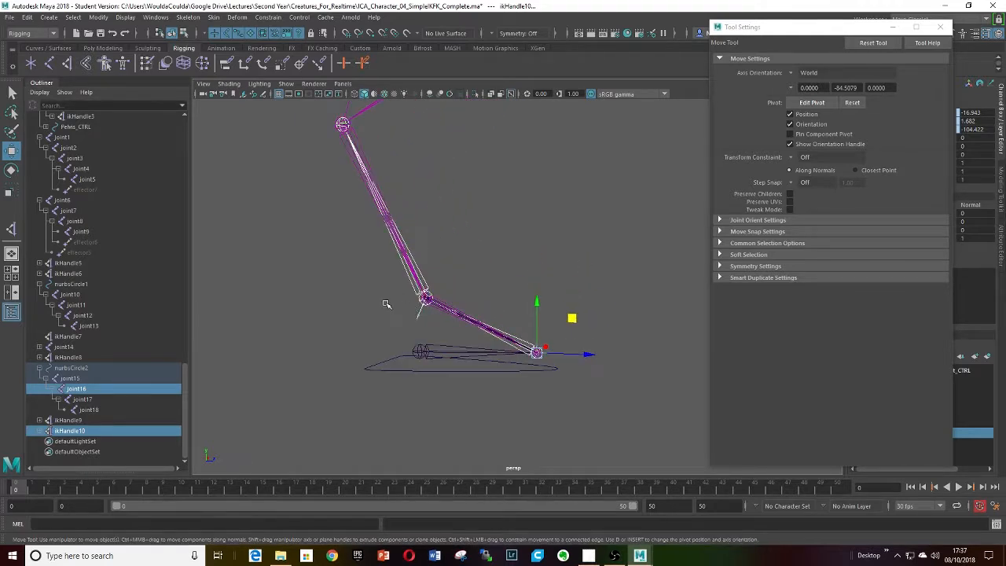
left_click(413, 343)
left_click_drag(413, 343, 371, 306, "alt")
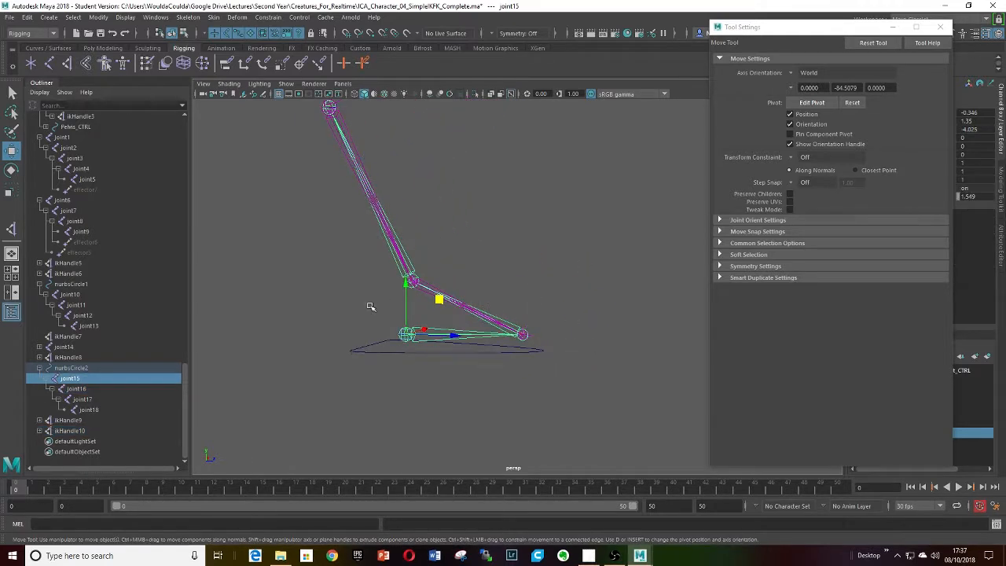
left_click(375, 346)
left_click_drag(375, 345, 363, 315, "alt")
middle_click_drag(362, 314, 464, 292, "alt")
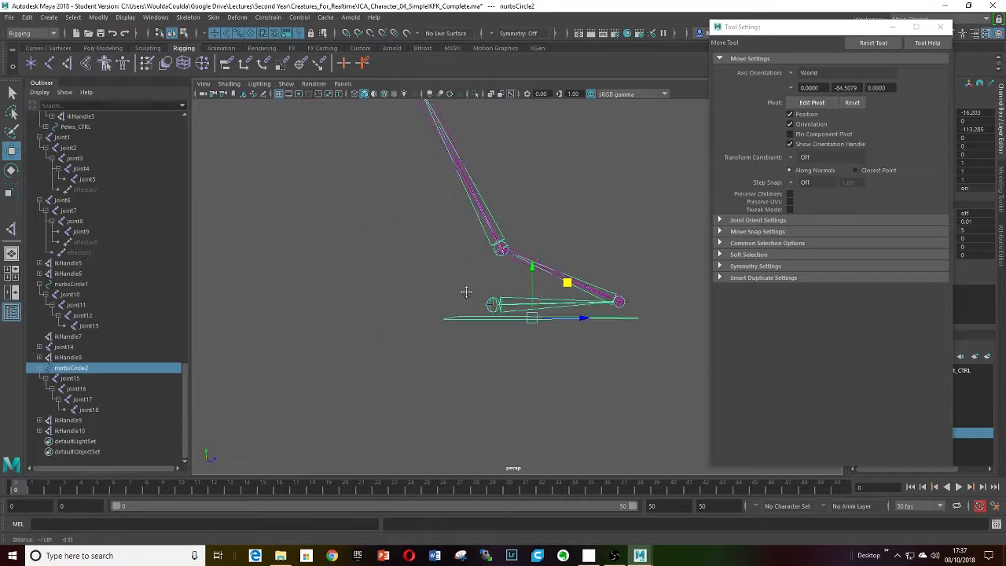
middle_click_drag(540, 301, 455, 336, "alt")
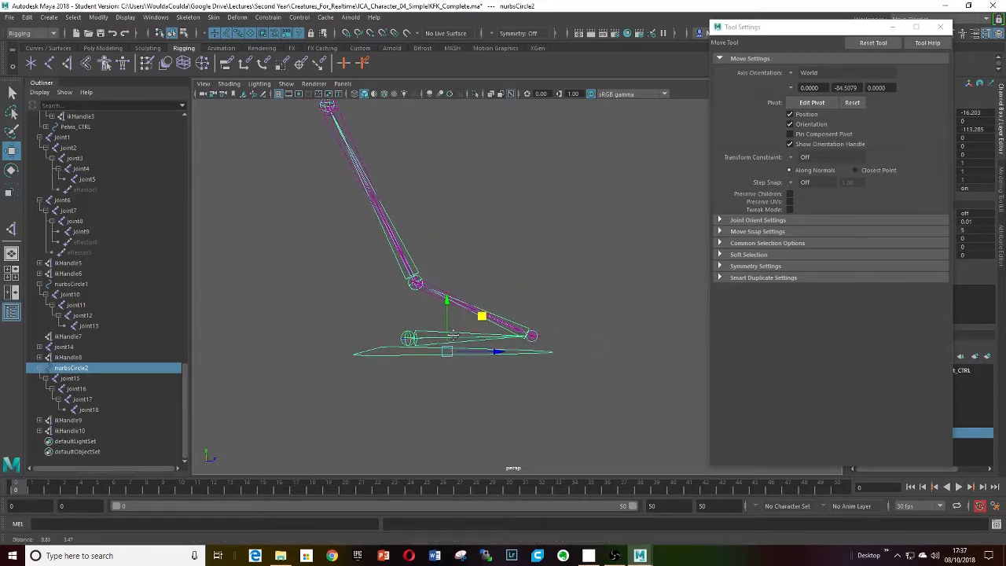
scroll(460, 340, "down", 3)
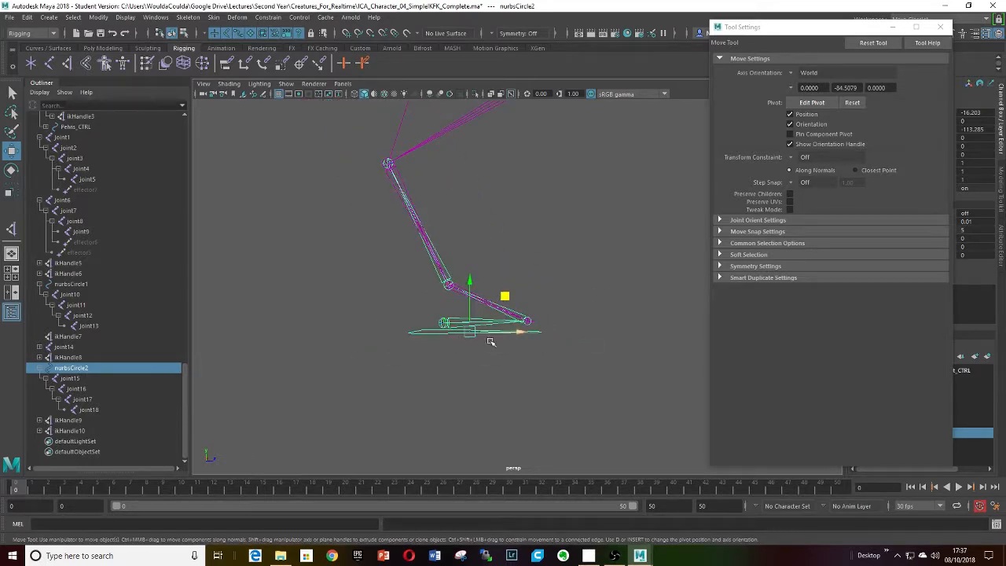
left_click_drag(492, 341, 481, 346, "alt")
middle_click_drag(481, 346, 490, 417, "alt")
middle_click_drag(513, 366, 529, 323)
left_click_drag(529, 323, 531, 325)
scroll(529, 325, "up", 4)
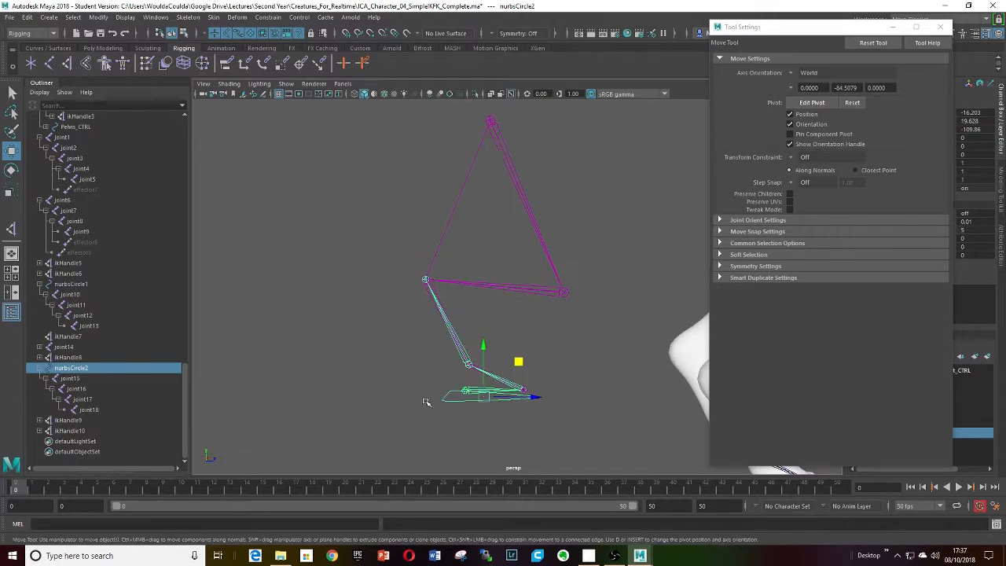
Step: Try rotating the reverse-foot heel joint, joint15, to test the heel pivot, and undo the rotation
left_click(464, 391)
key("e")
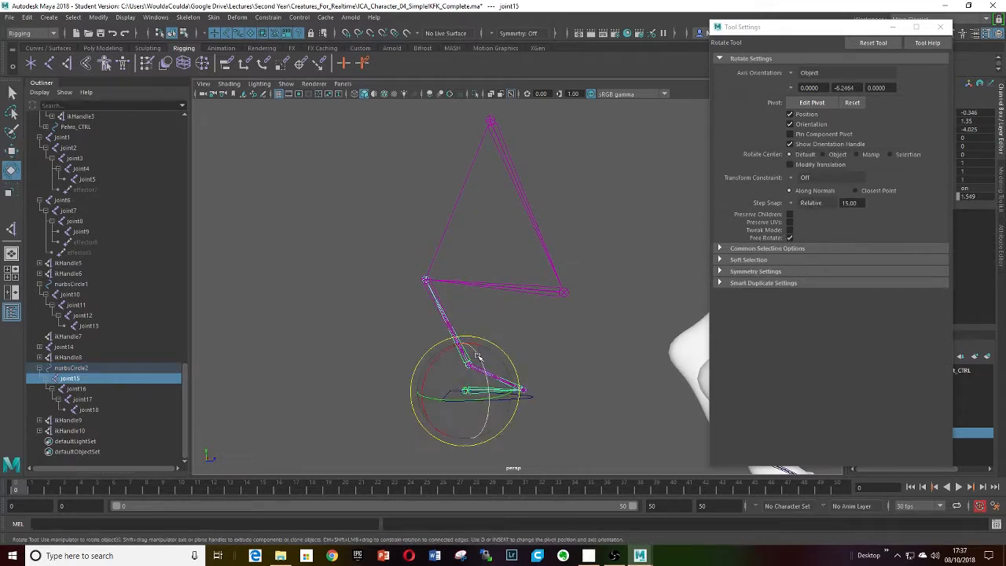
left_click_drag(444, 388, 453, 341, "alt")
key("ctrl+z")
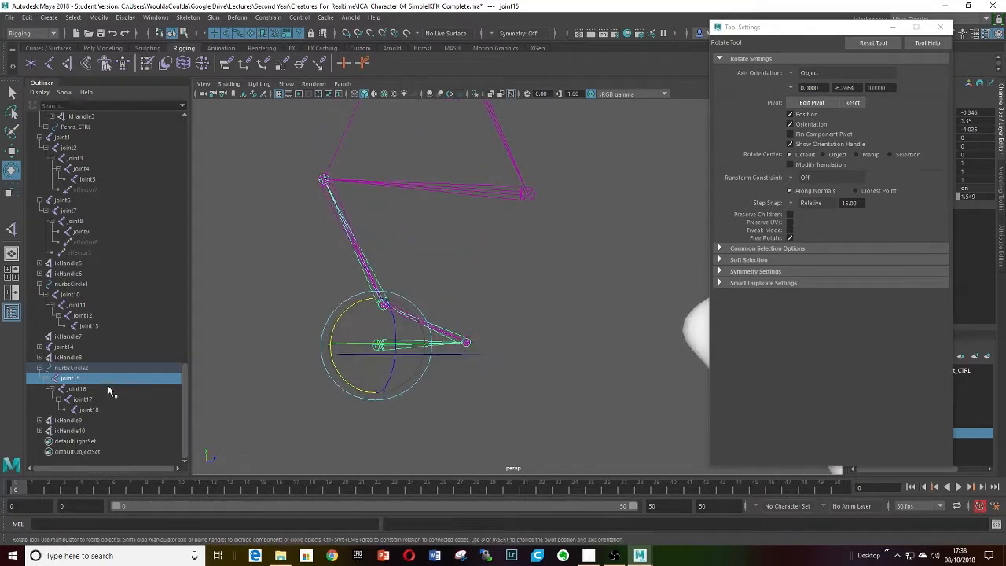
Step: Try rotating reverse-foot joints joint16 and joint17 in turn to test the toe and ball pivots, undoing each rotation
left_click(75, 389)
left_click_drag(495, 314, 518, 312)
left_click(86, 399)
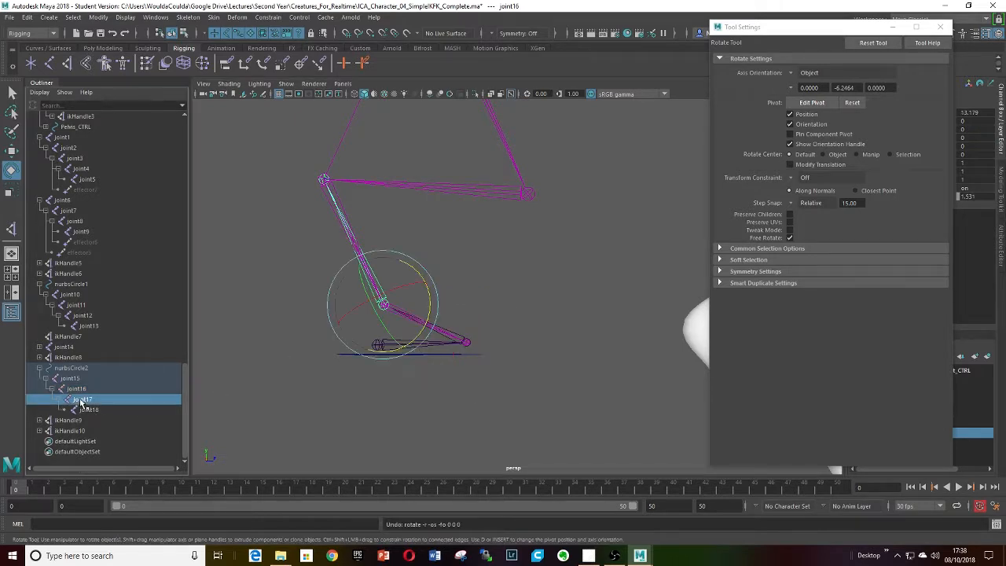
mouse_move(425, 297)
left_mouse_down()
mouse_move(431, 305)
mouse_move(438, 296)
left_mouse_up()
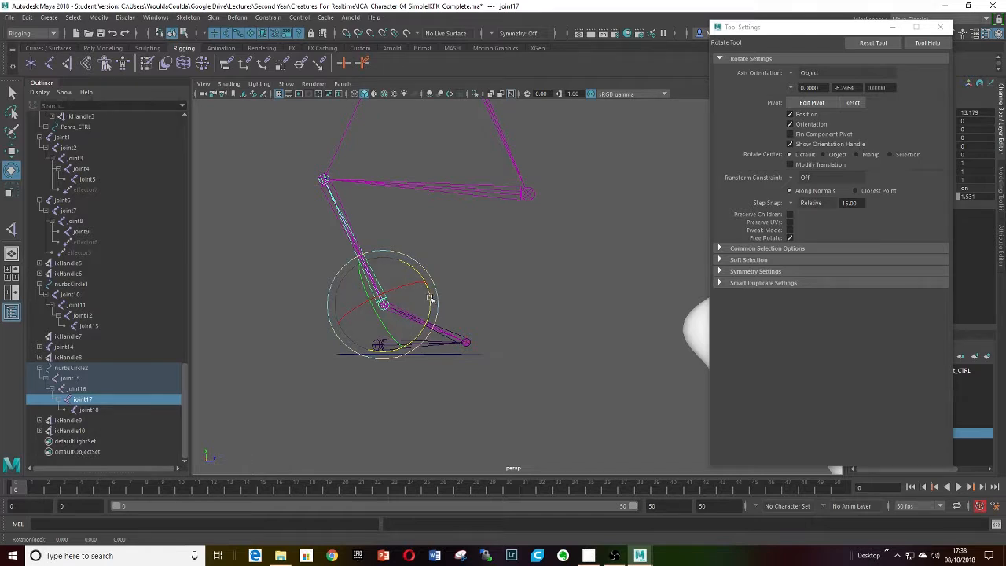
left_click_drag(430, 299, 475, 306, "alt")
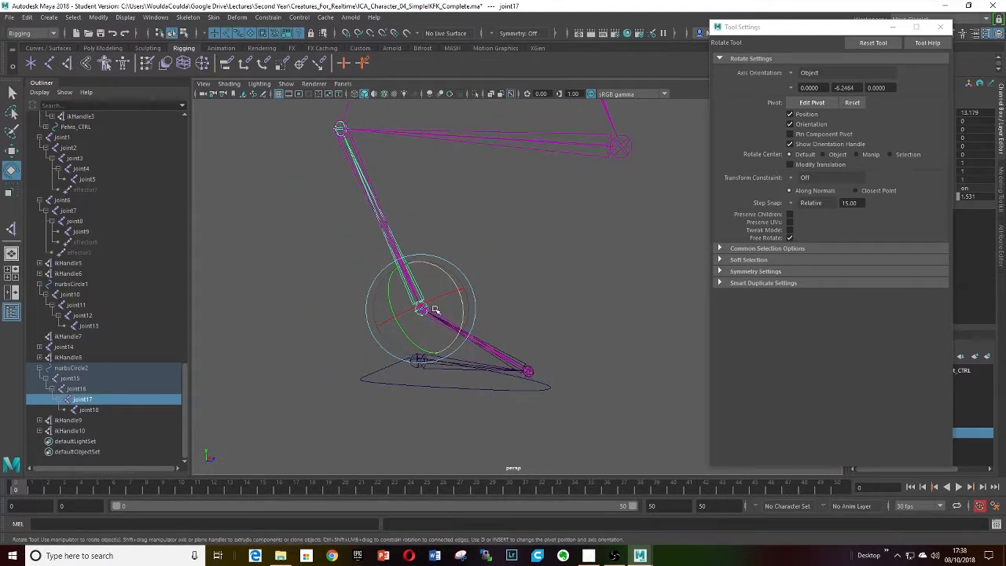
key("ctrl+z")
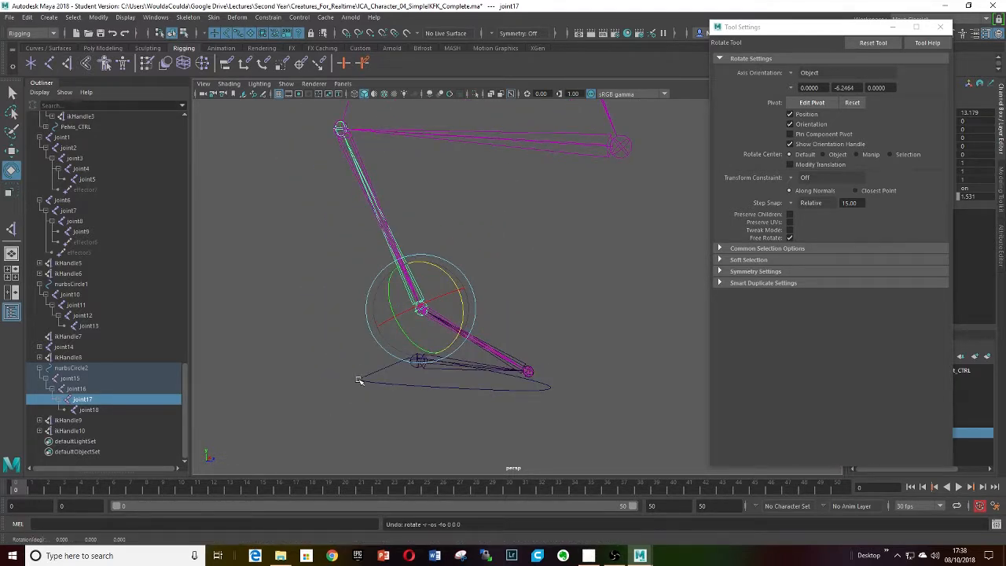
Step: Snap the pivot of the foot control nurbsCircle2 to the joint at the lower end of the shin, above the foot
left_click(359, 382)
middle_click_drag(403, 410, 390, 397, "alt")
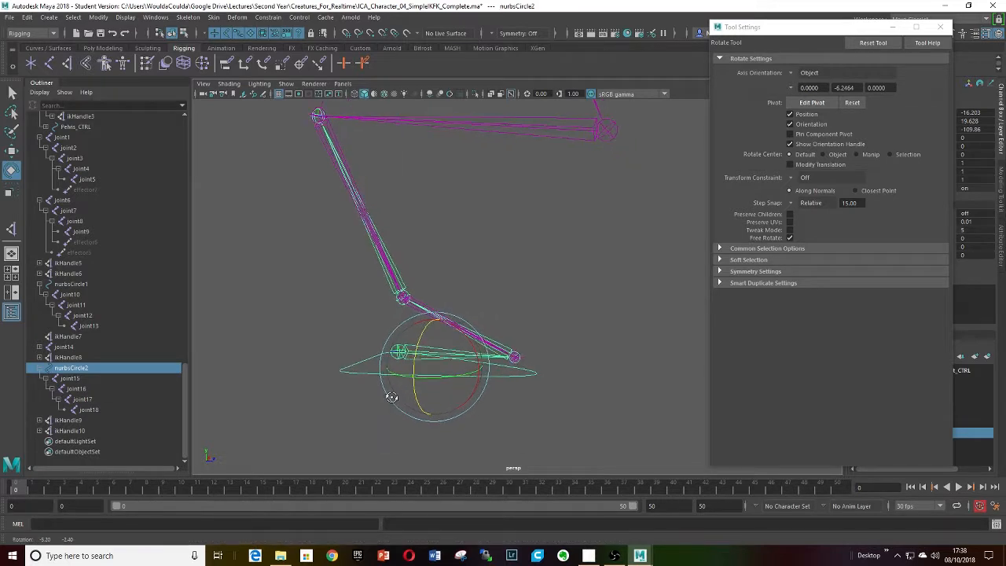
left_click_drag(391, 398, 382, 400, "alt")
scroll(382, 399, "up", 5)
middle_click_drag(382, 399, 445, 352, "alt")
left_click_drag(445, 351, 455, 350, "alt")
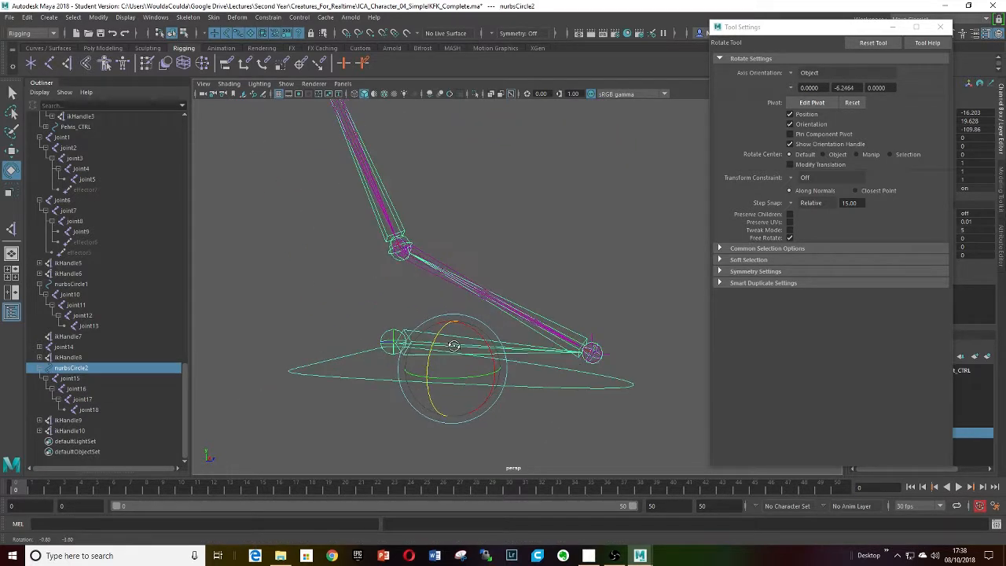
key("w")
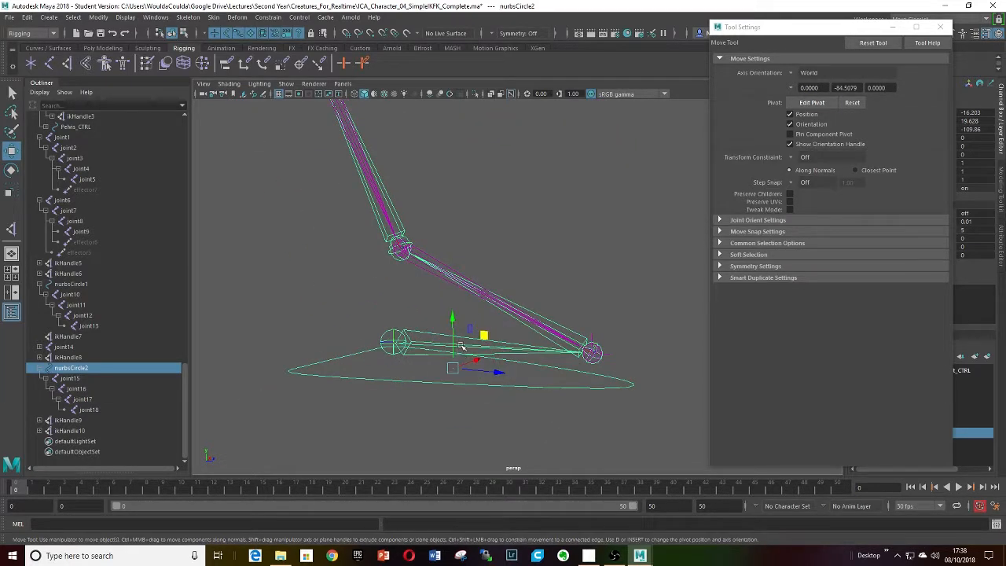
key("d")
key("v")
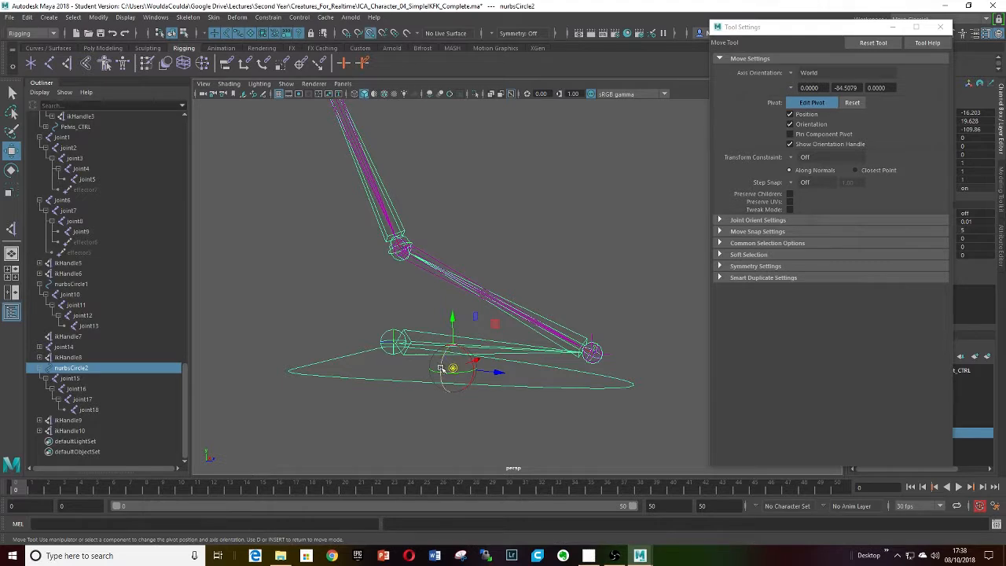
left_click_drag(453, 368, 399, 247)
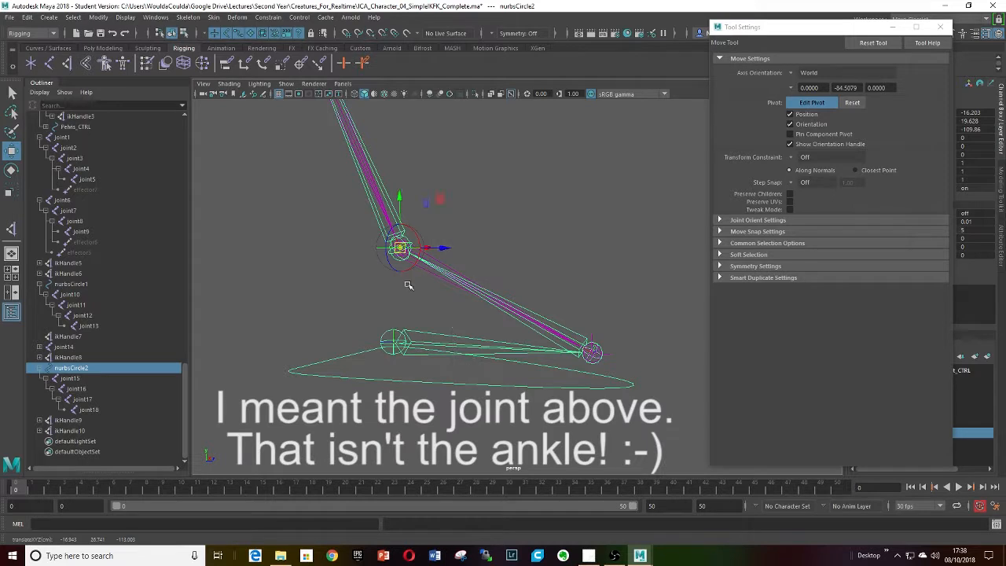
scroll(406, 281, "down", 5)
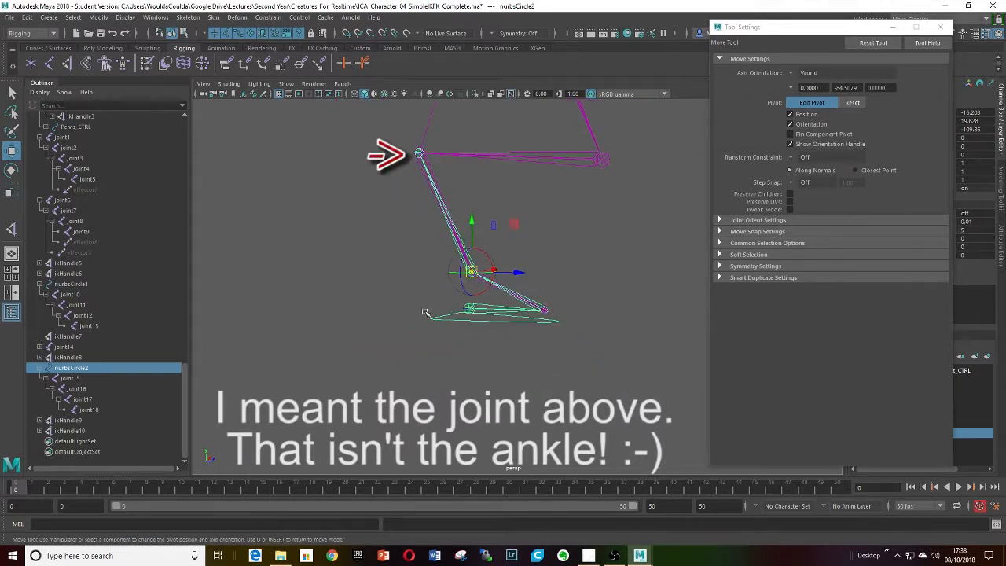
key("d")
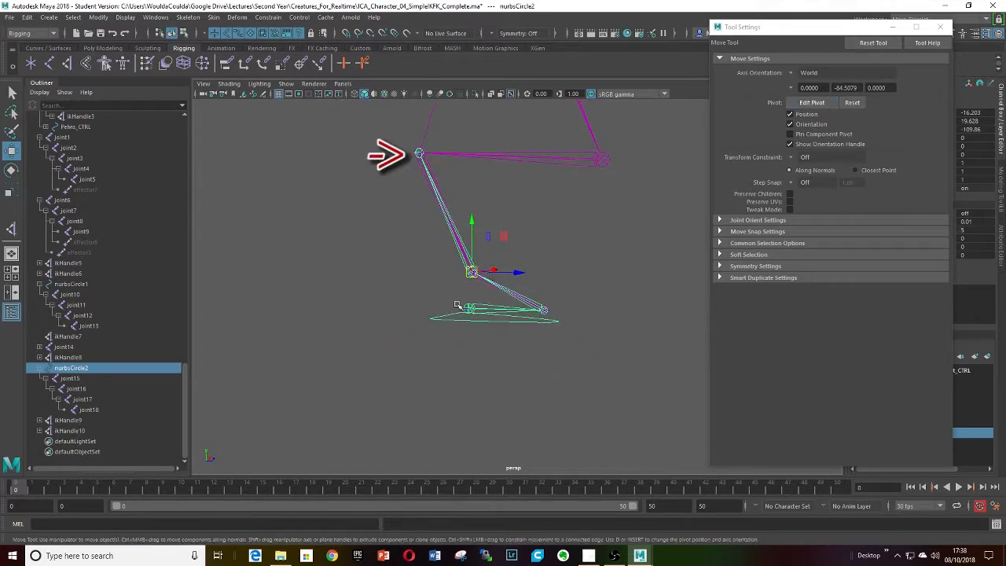
Step: Try rotating the foot control nurbsCircle2 around its relocated pivot to test the foot, and return the rotation to zero
key("e")
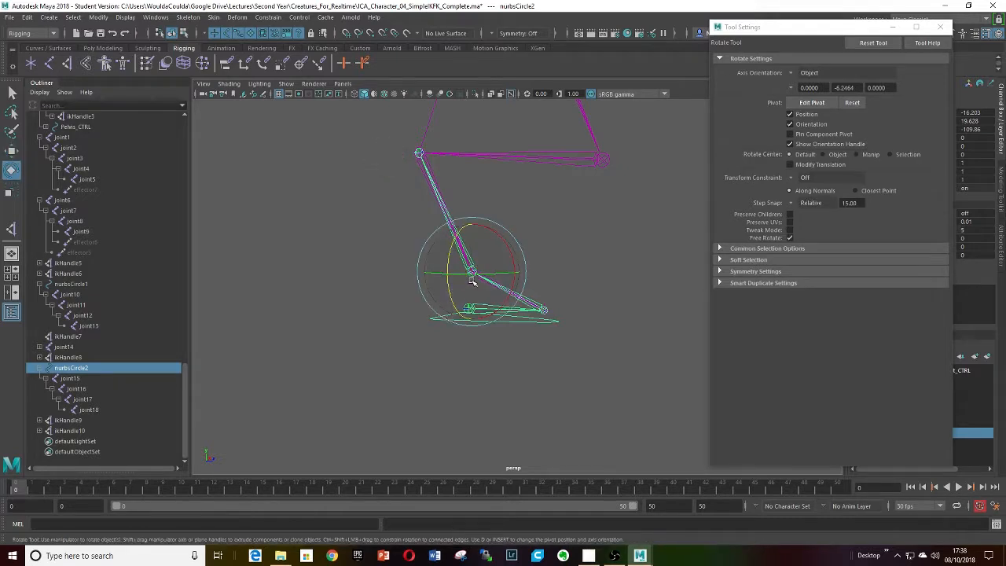
mouse_move(512, 250)
left_mouse_down()
mouse_move(505, 237)
mouse_move(511, 270)
mouse_move(511, 252)
left_mouse_up()
scroll(485, 321, "down", 4)
middle_click_drag(480, 321, 447, 370, "alt")
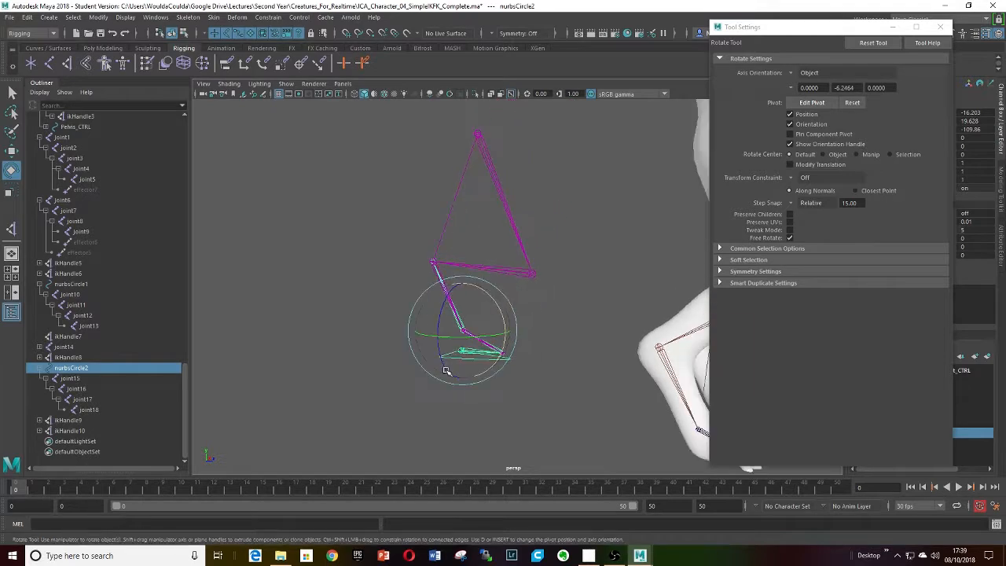
mouse_move(447, 370)
left_mouse_down("alt")
mouse_move(474, 367)
mouse_move(441, 359)
left_mouse_up("alt")
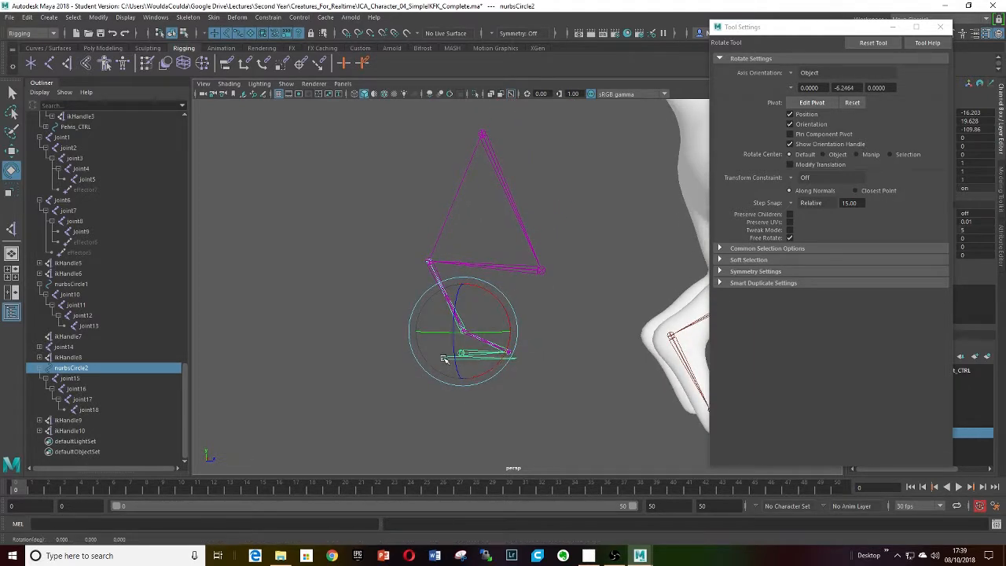
Step: Move the foot control nurbsCircle2 to about Y 15.8, Z -107.2 to test the leg's bend
key("w")
middle_click_drag(499, 292, 510, 309)
left_click_drag(509, 309, 510, 310)
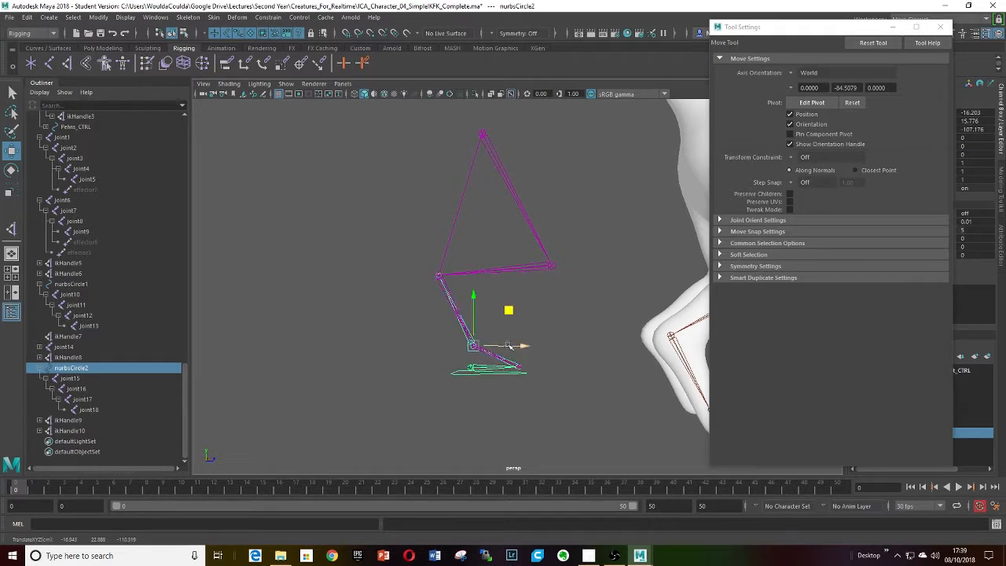
scroll(498, 344, "up", 2)
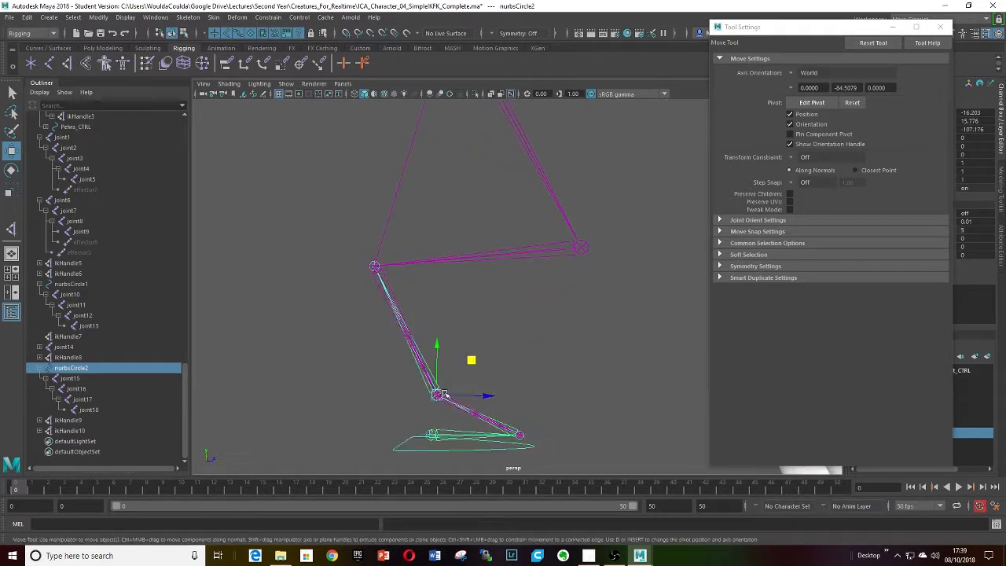
scroll(457, 378, "down", 2)
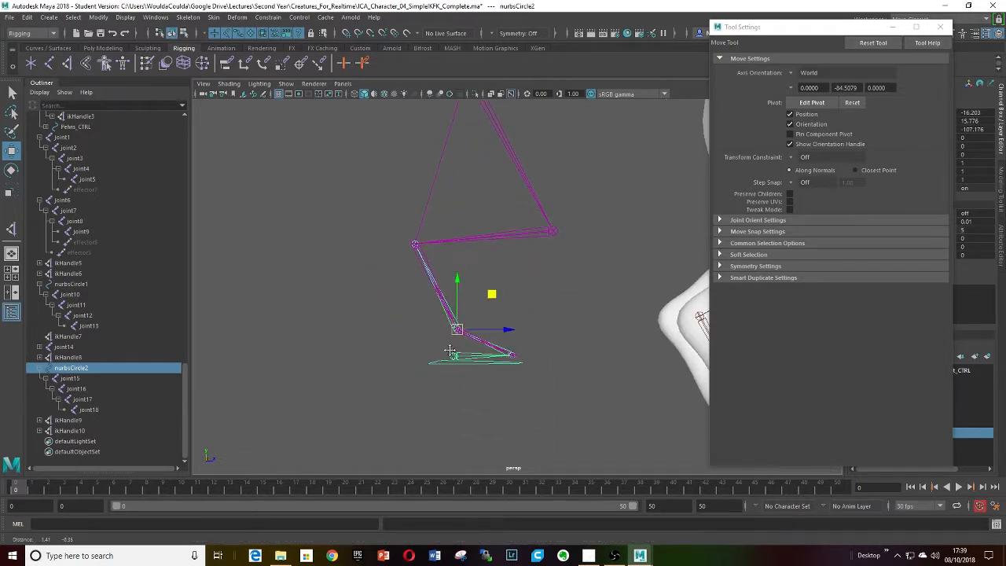
scroll(473, 251, "down", 1)
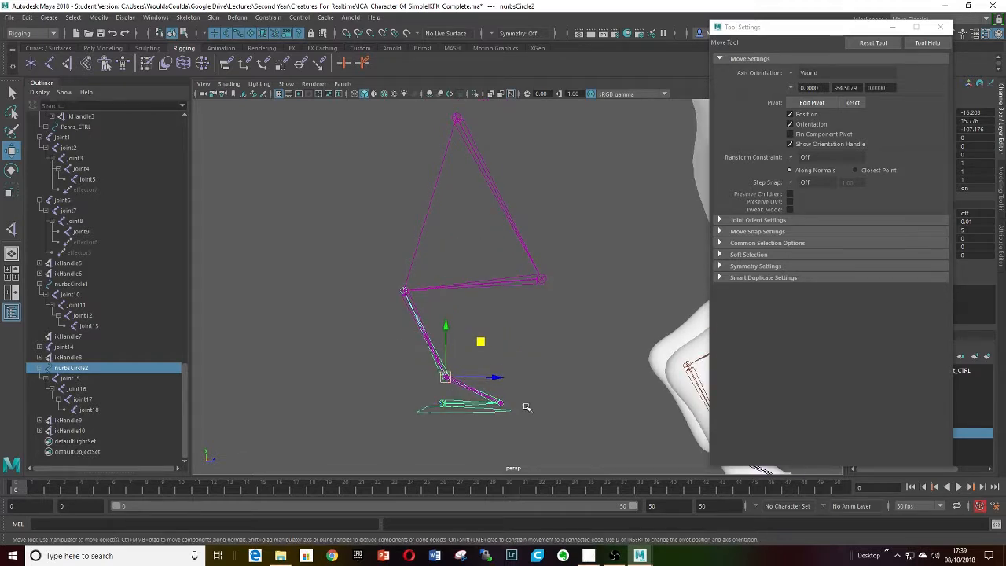
Step: Close the tool settings and make the Heavy layer visible beside the Hound
middle_click_drag(526, 407, 294, 349, "alt")
scroll(519, 382, "down", 3)
middle_click_drag(522, 383, 395, 362, "alt")
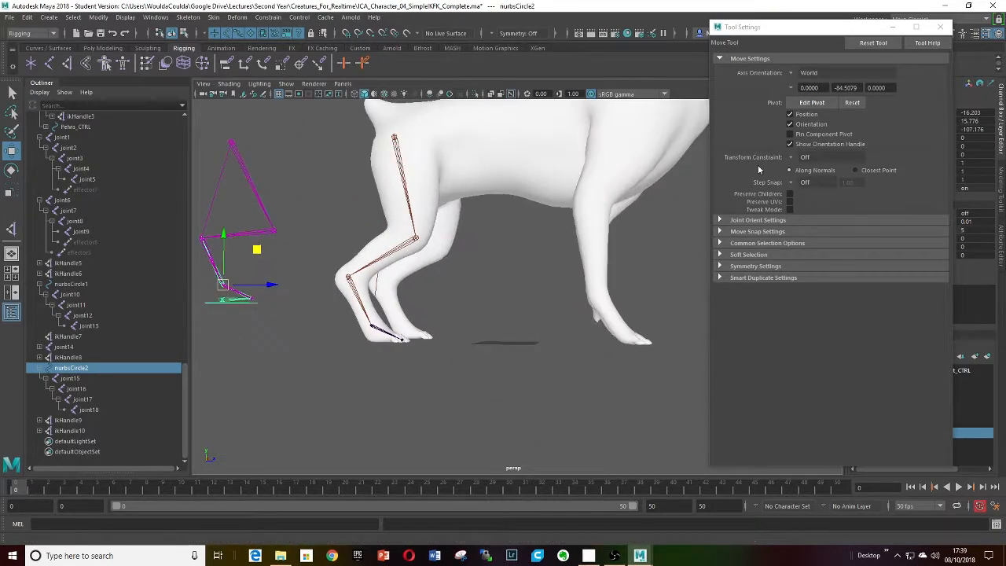
left_click(935, 29)
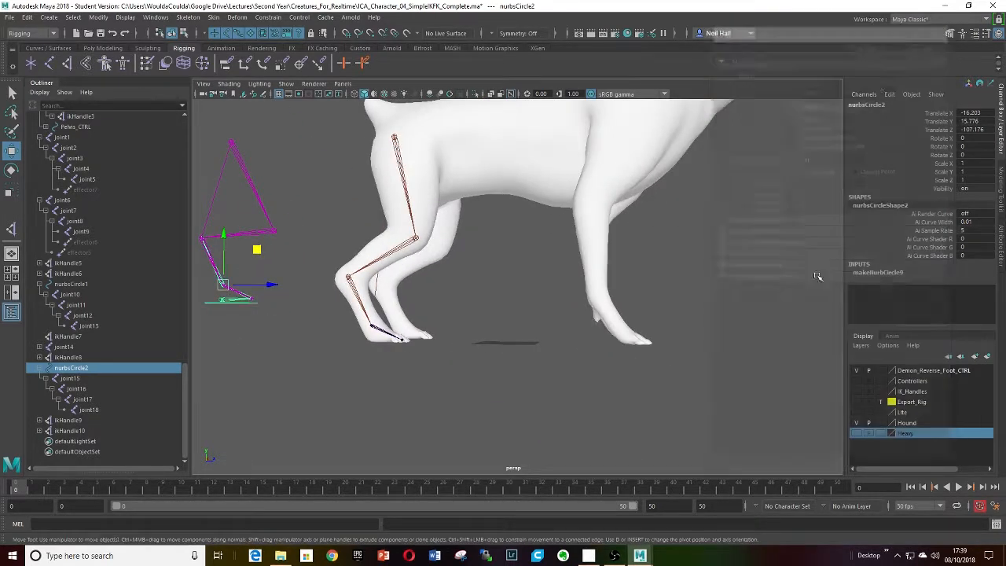
left_click(855, 433)
scroll(694, 373, "down", 2)
scroll(642, 381, "down", 2)
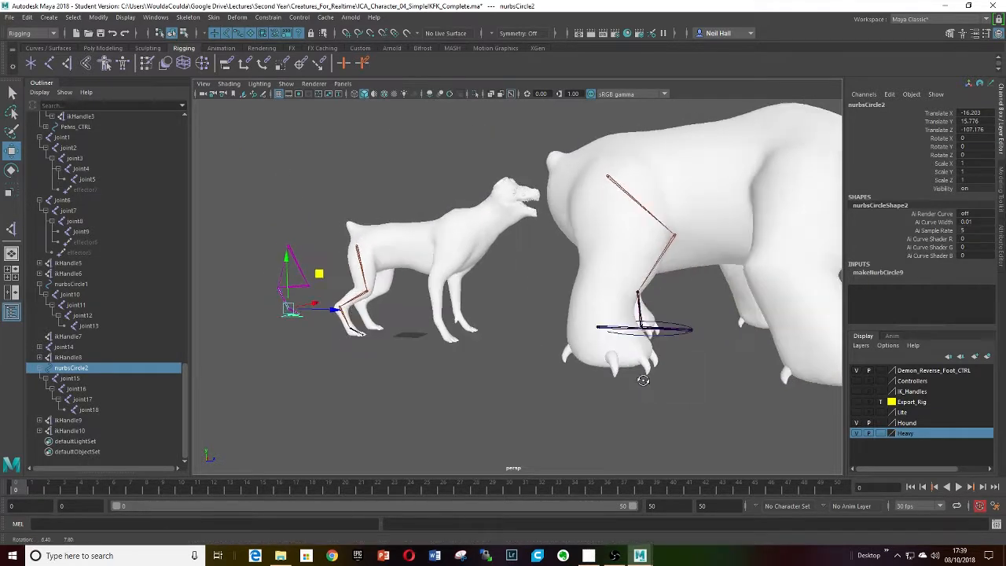
Step: Select the foot control nurbsCircle1 on the Heavy creature's hind leg
mouse_move(643, 381)
left_mouse_down("alt")
mouse_move(618, 392)
mouse_move(631, 385)
mouse_move(621, 385)
mouse_move(645, 400)
left_mouse_up("alt")
left_click(611, 360)
scroll(627, 389, "down", 3)
scroll(644, 400, "up", 4)
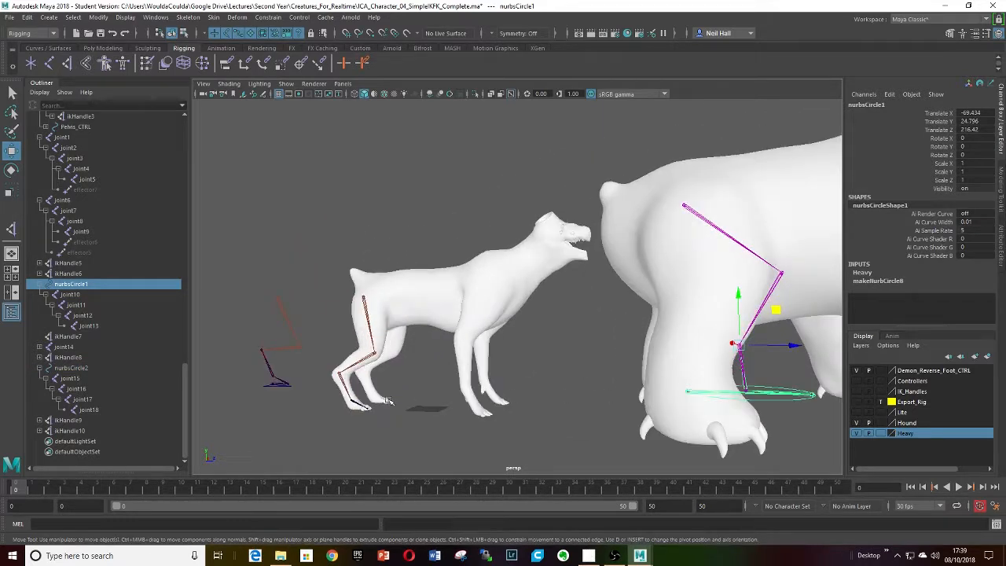
Step: Examine the Hound's hind-leg joint chain from several angles and compare it with the separate reverse-foot leg rig behind it
middle_click_drag(350, 403, 419, 381, "alt")
mouse_move(419, 382)
left_mouse_down("alt")
mouse_move(386, 375)
mouse_move(420, 379)
left_mouse_up("alt")
scroll(386, 375, "up", 4)
scroll(421, 380, "down", 4)
middle_click_drag(420, 380, 498, 378, "alt")
left_click_drag(498, 377, 471, 389, "alt")
scroll(474, 379, "up", 4)
right_click_drag(471, 388, 438, 388, "alt")
left_click_drag(438, 388, 414, 386, "alt")
right_click_drag(413, 386, 479, 388, "alt")
middle_click_drag(480, 387, 472, 355, "alt")
left_click_drag(472, 354, 456, 357, "alt")
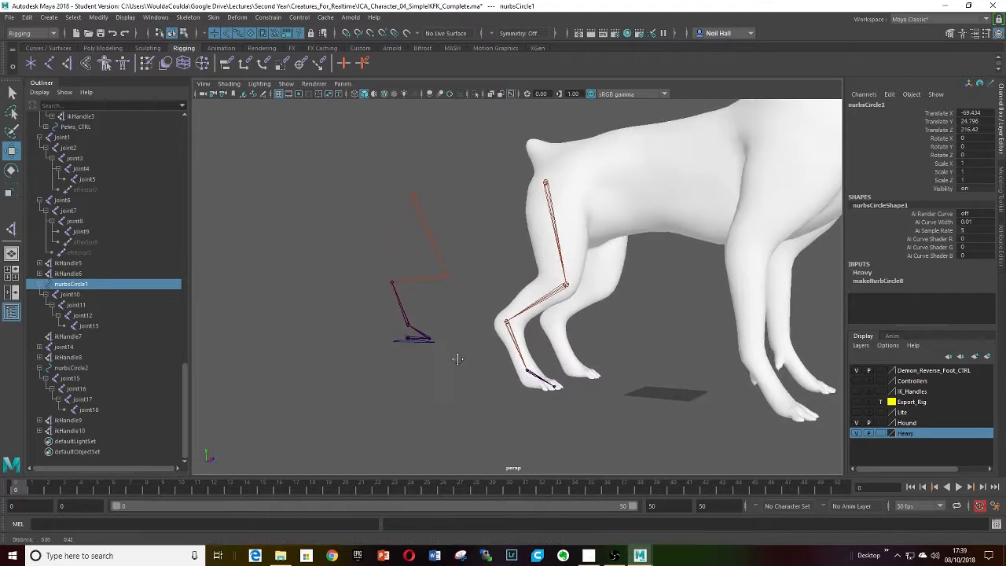
middle_click_drag(456, 357, 409, 373, "alt")
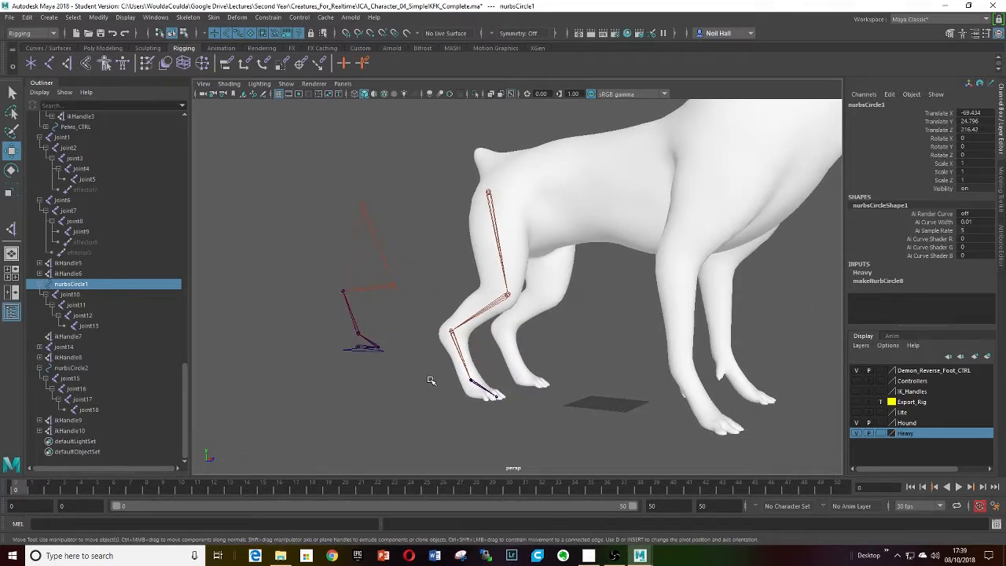